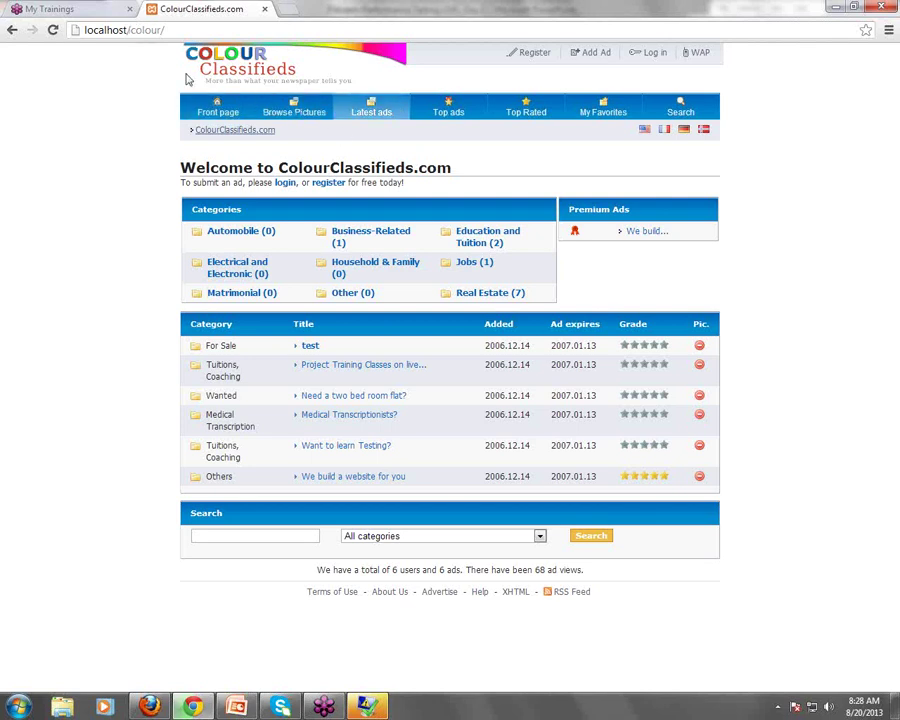
Visit the Register, Login, Favourites and Search pages, then return to the front page
click(539, 62)
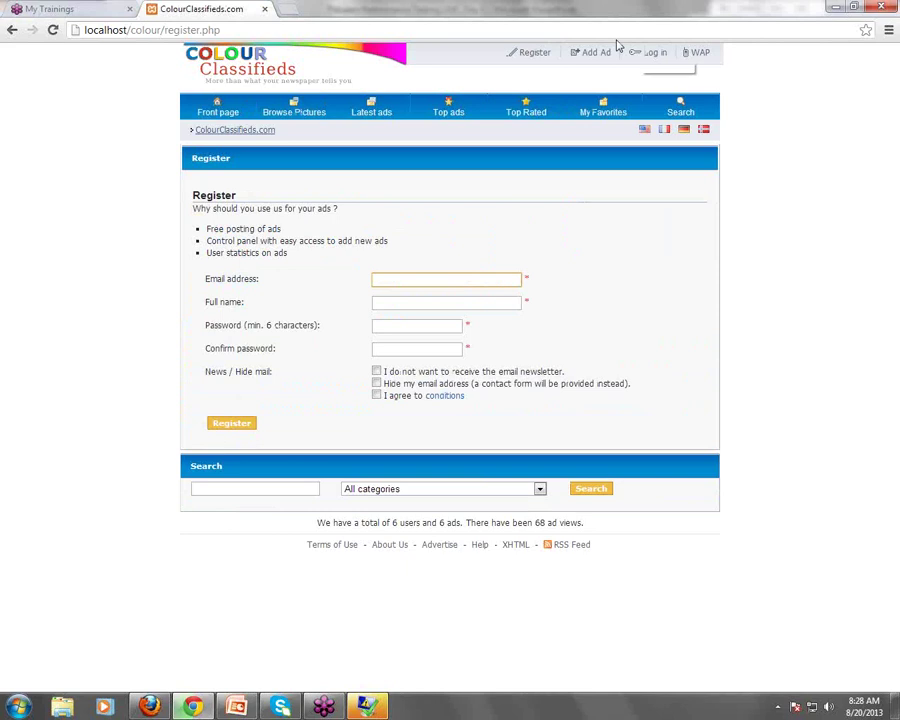
click(656, 56)
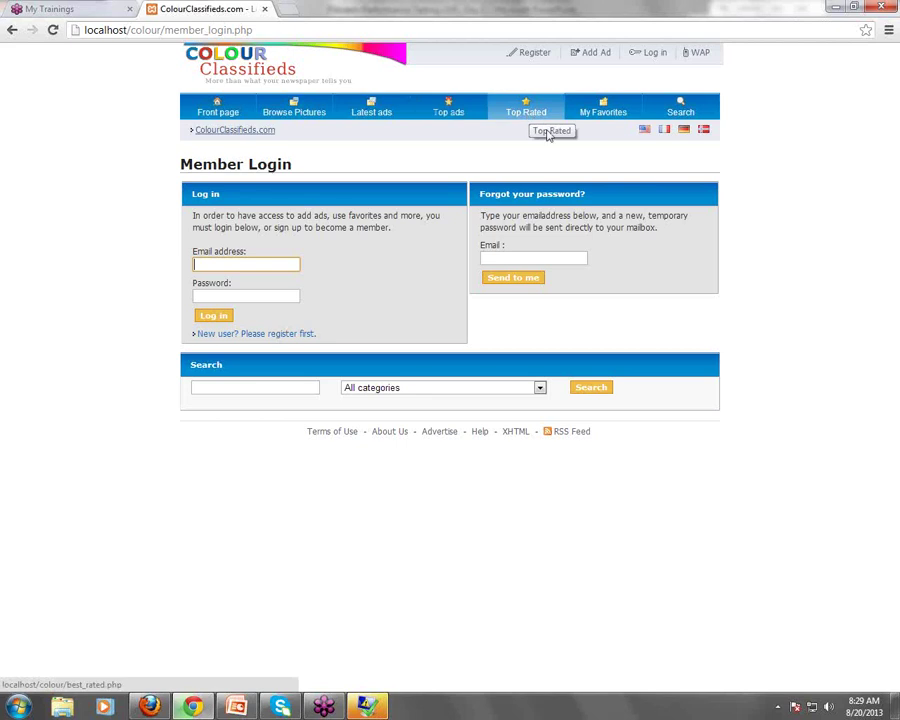
click(606, 112)
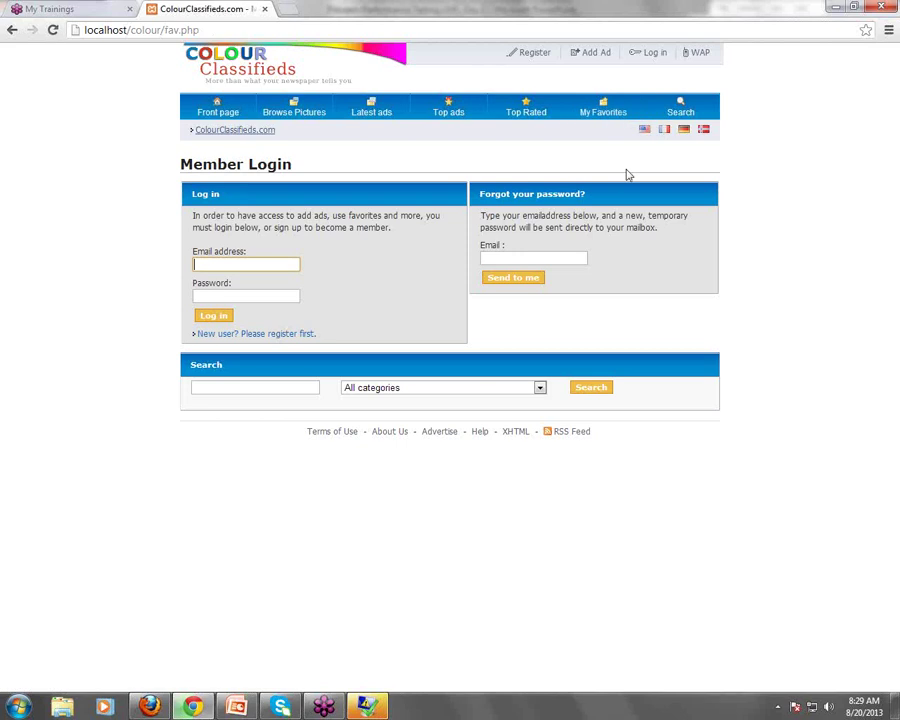
click(694, 112)
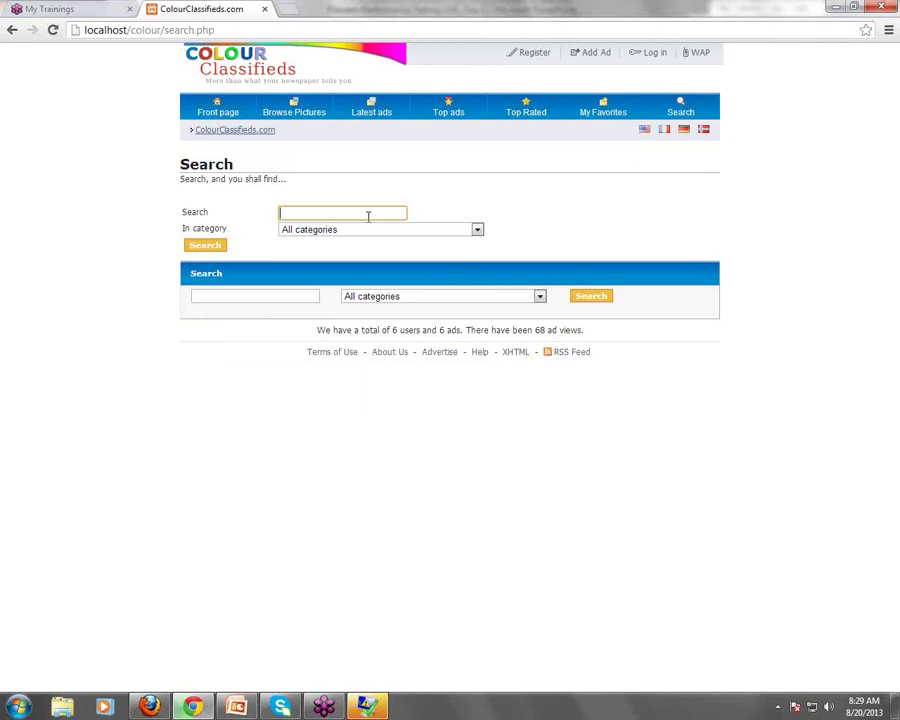
click(216, 104)
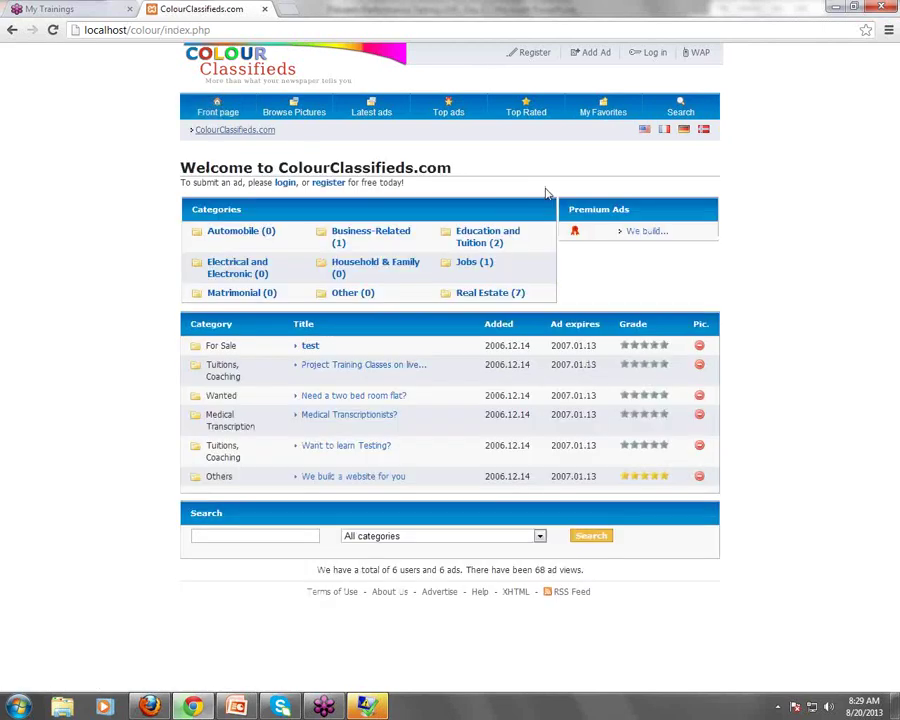
Open the 'Want to learn Testing?' ad under Education and Tuition > Tuitions, Coaching
click(484, 236)
triple_click(375, 261)
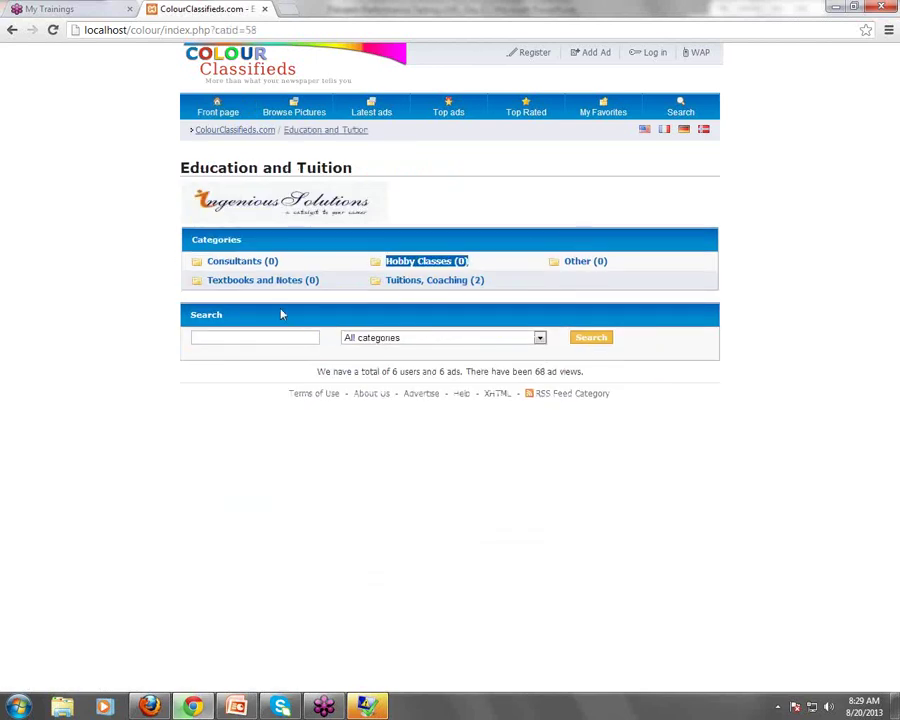
triple_click(550, 261)
triple_click(460, 281)
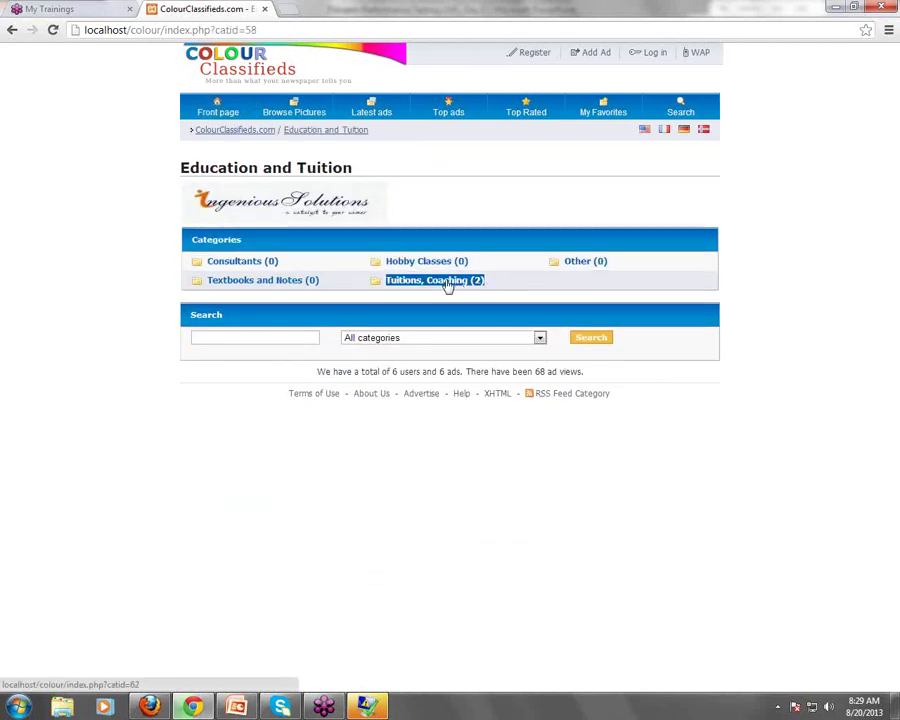
click(448, 283)
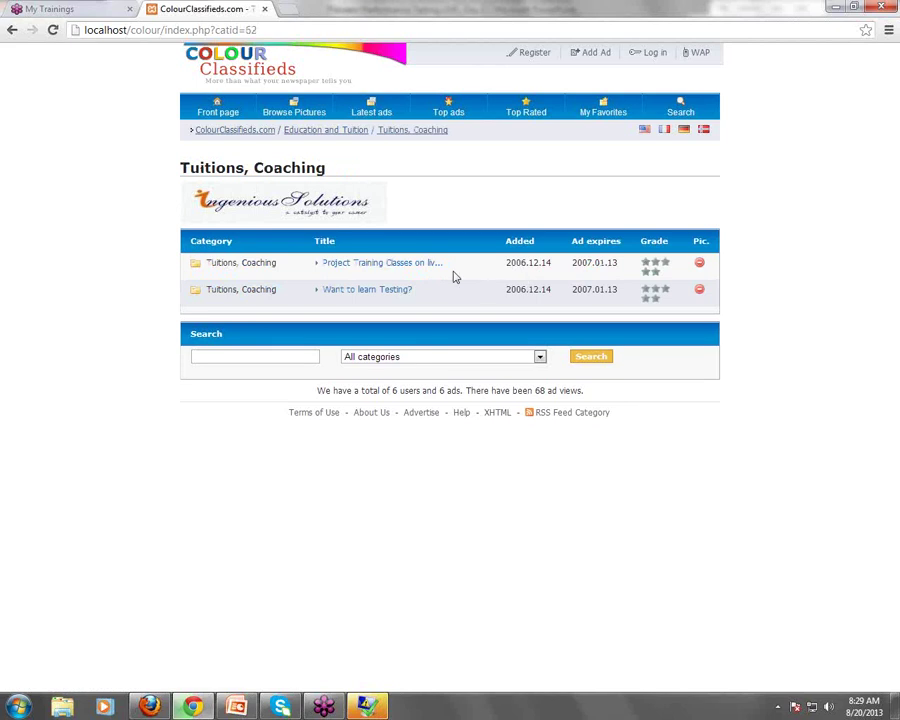
triple_click(357, 294)
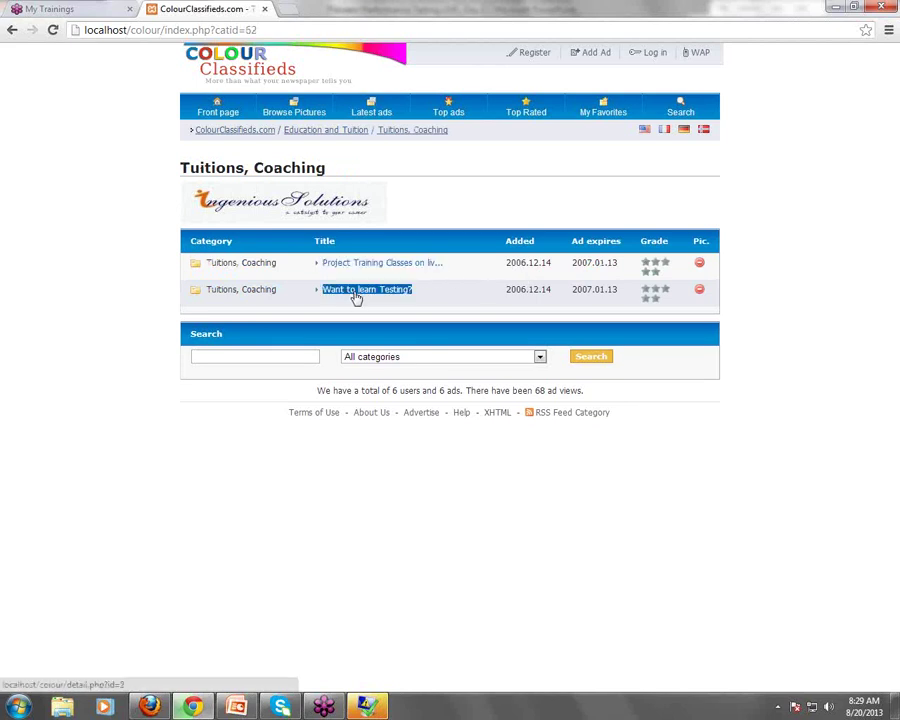
click(359, 295)
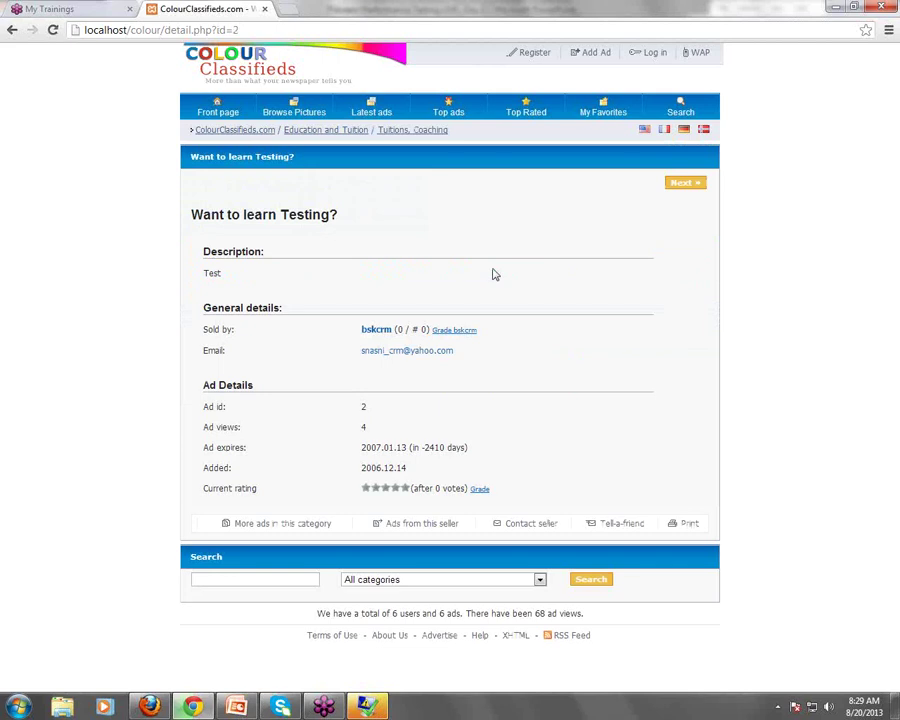
Rate the ad with grade 5, close the vote window, and reload the front page
double_click(480, 490)
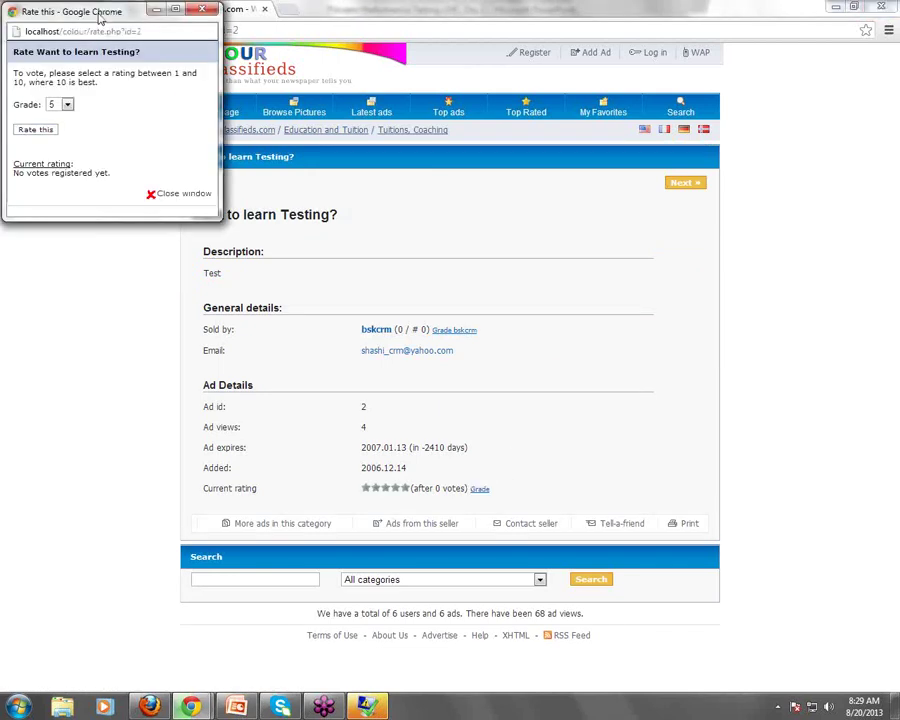
click(332, 280)
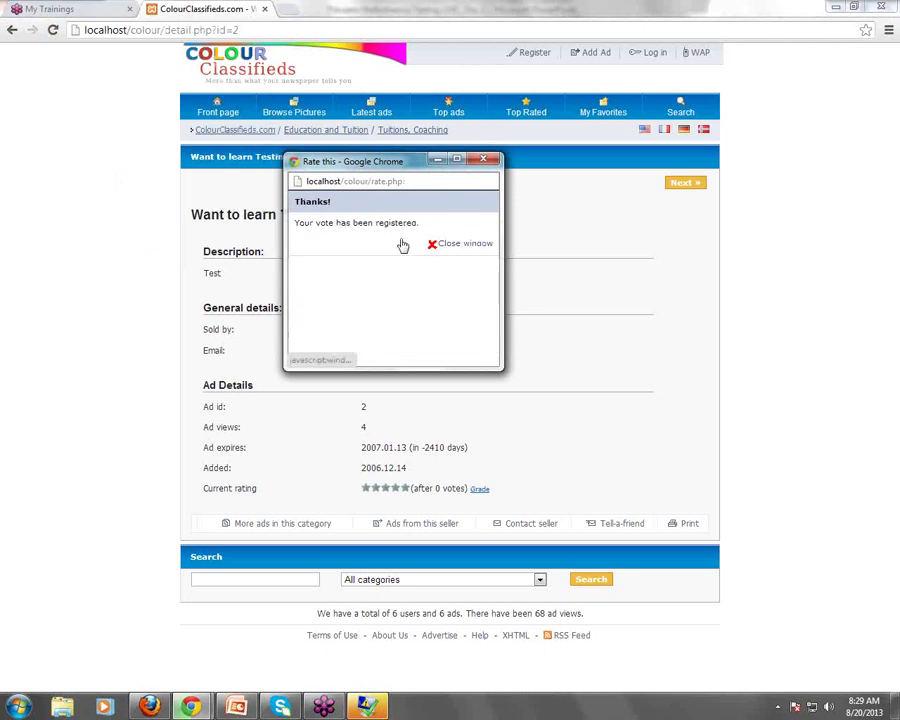
click(462, 247)
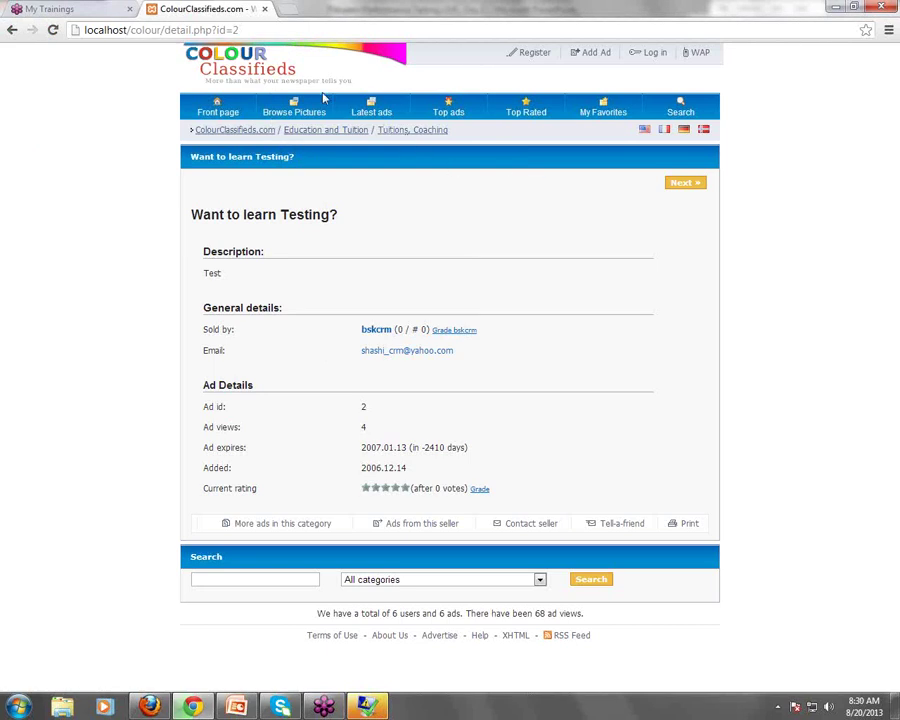
click(248, 107)
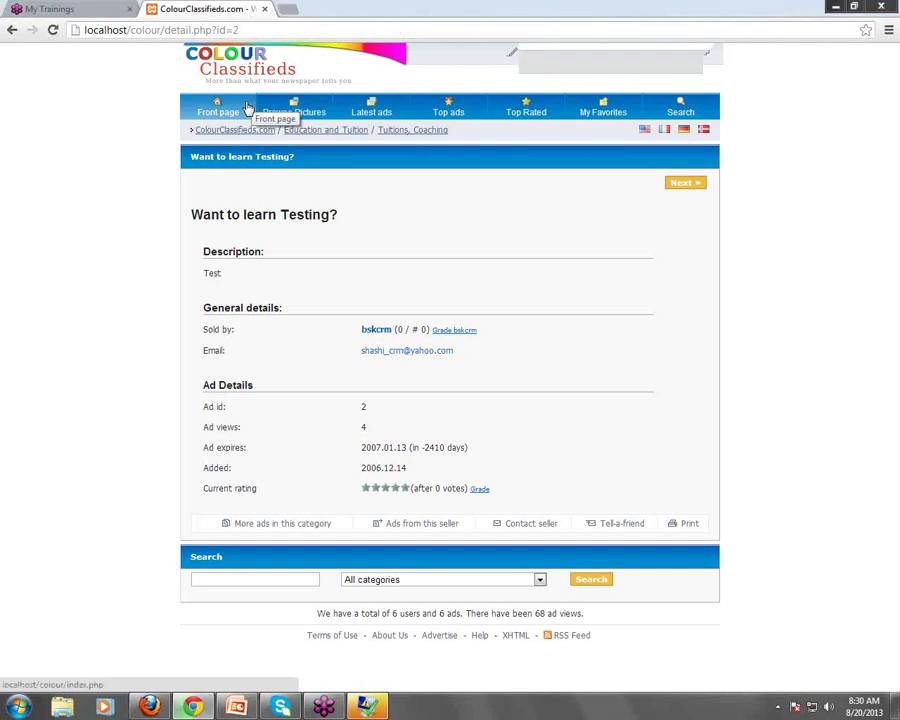
click(248, 107)
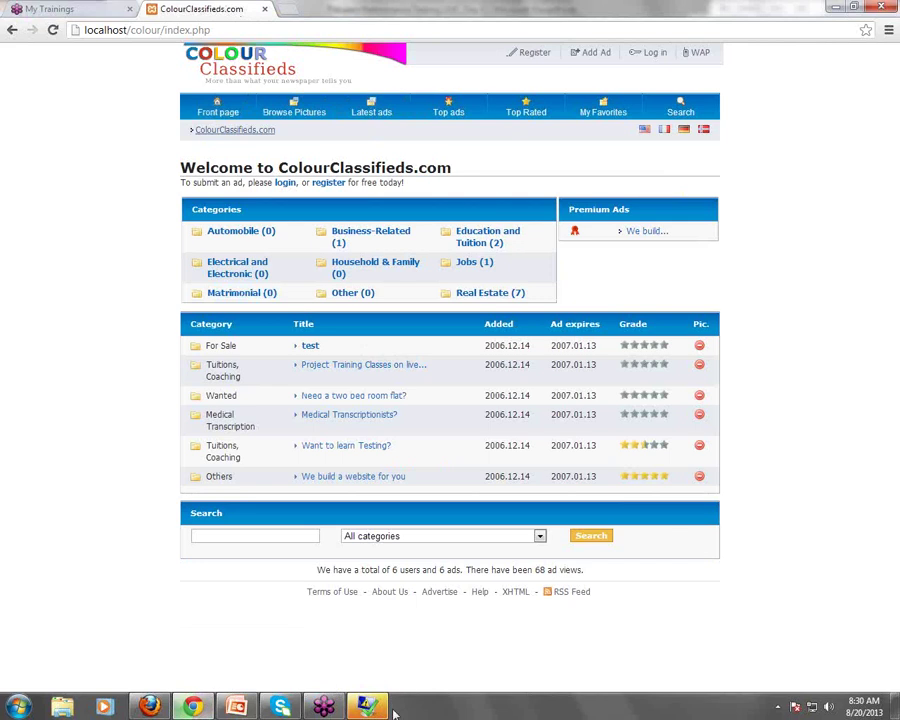
Scroll through the Project 1 – Session 1 agenda slide, then go to the desktop
click(236, 706)
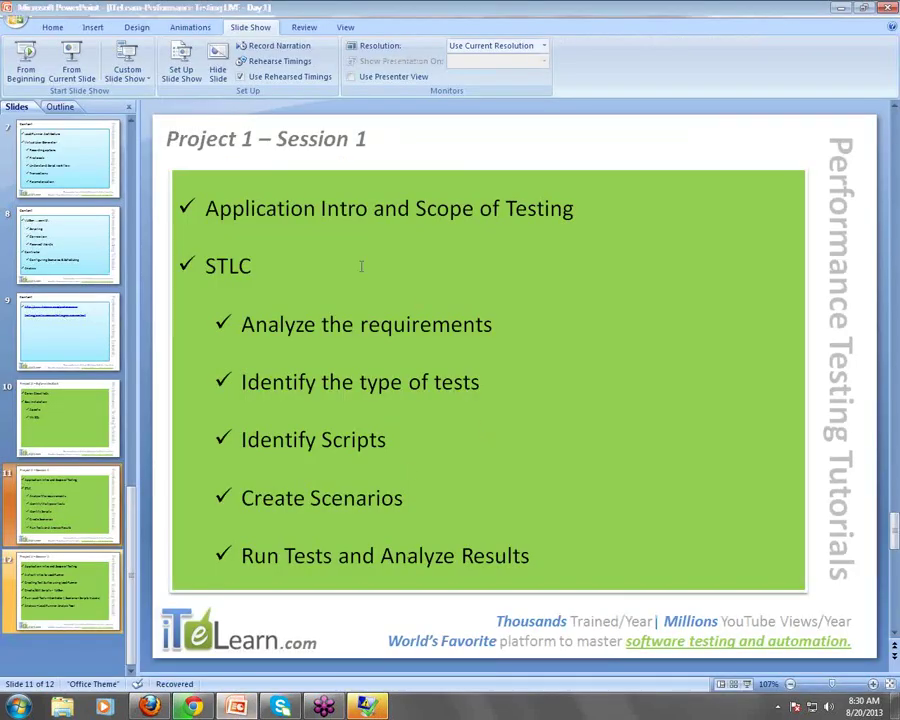
scroll(395, 318, down, 1)
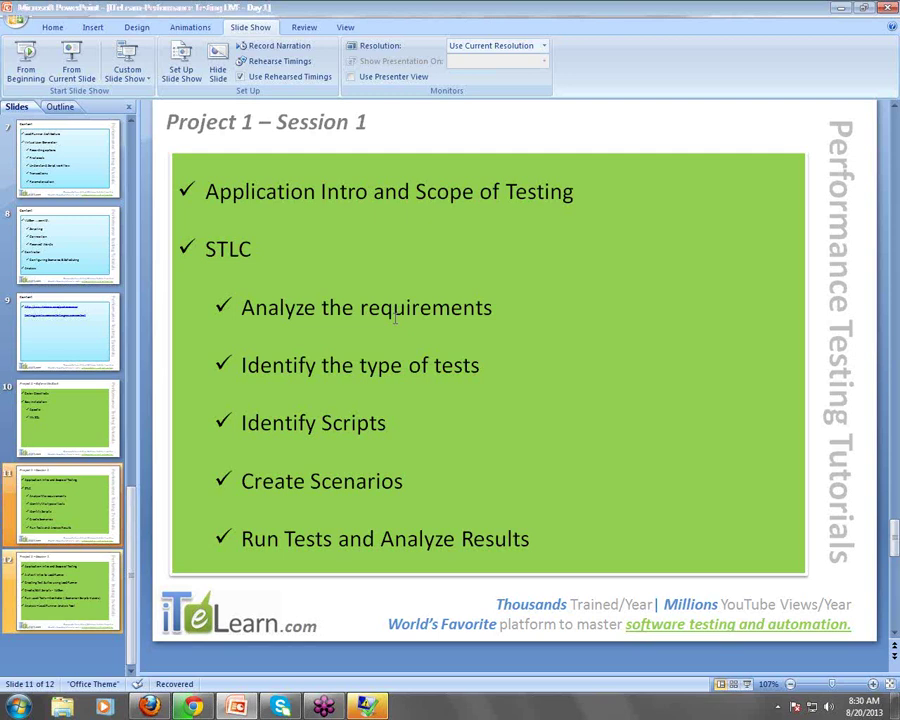
key(alt+Tab)
key(super+d)
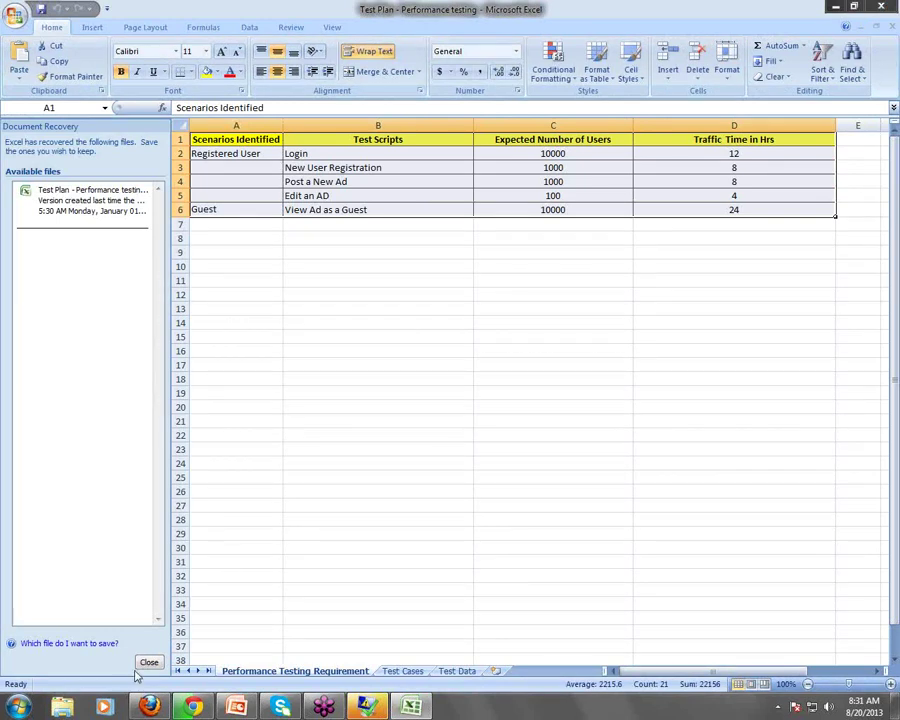
Close the document recovery panel and dismiss the Desktop Window Manager error
click(148, 663)
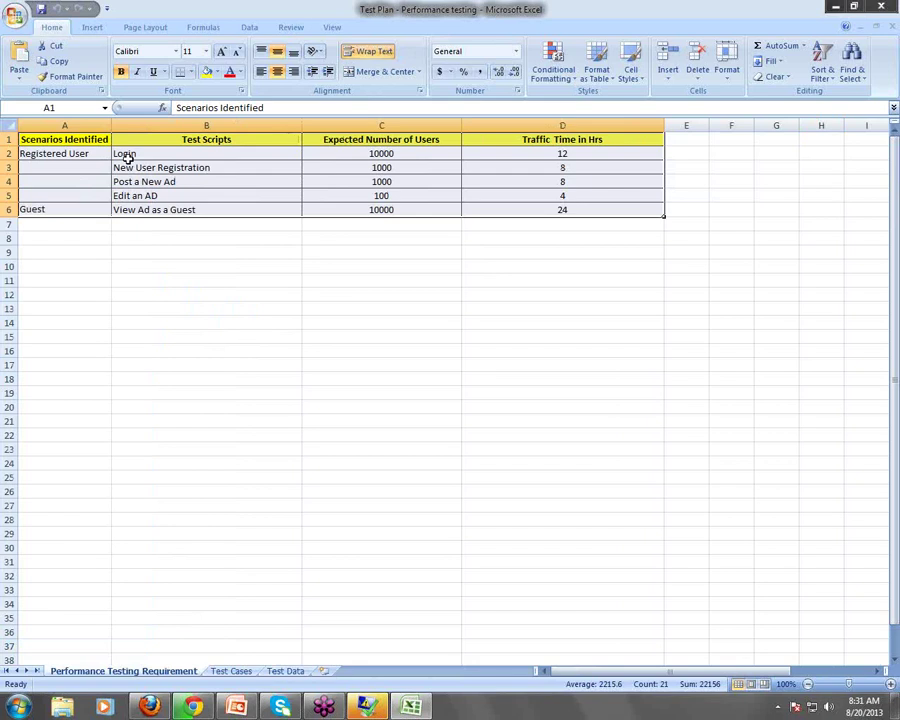
key(Down)
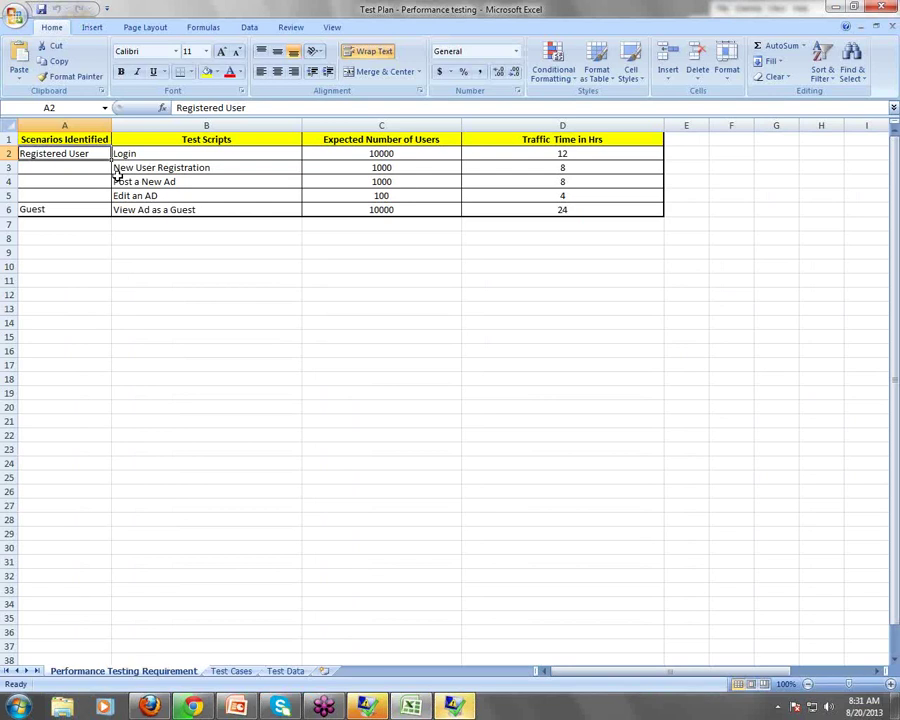
click(455, 706)
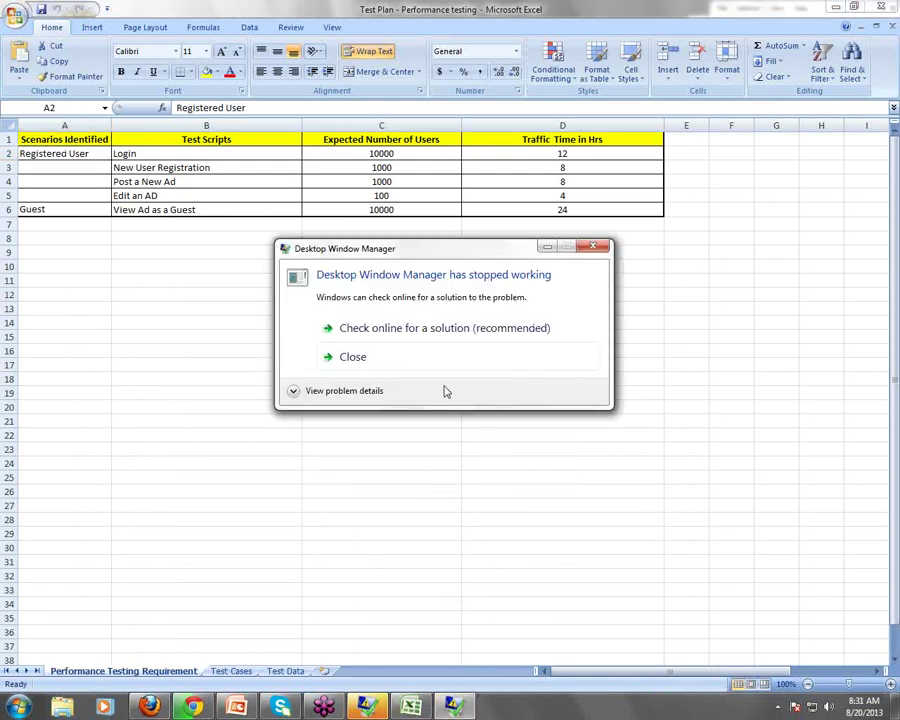
click(585, 246)
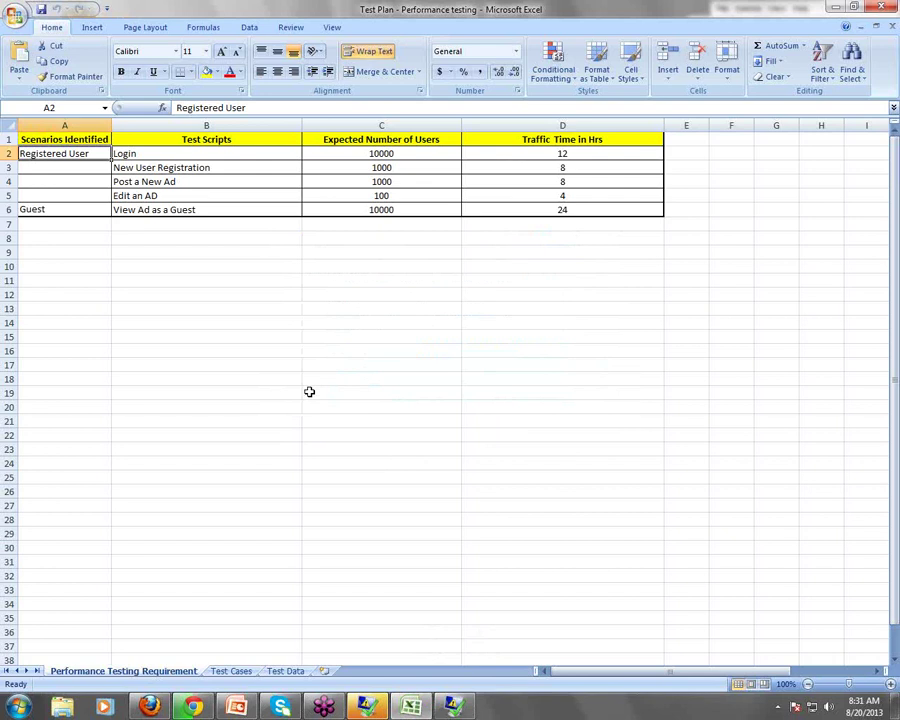
Select the Guest and Registered User scenario cells and test scripts B2:B5
click(37, 208)
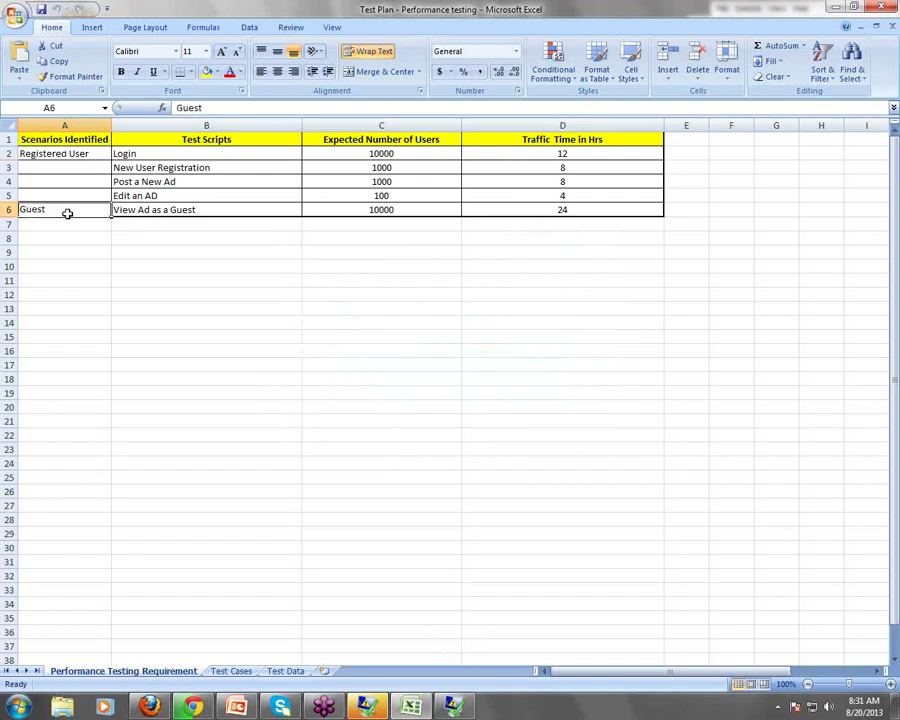
drag(82, 152, 105, 482)
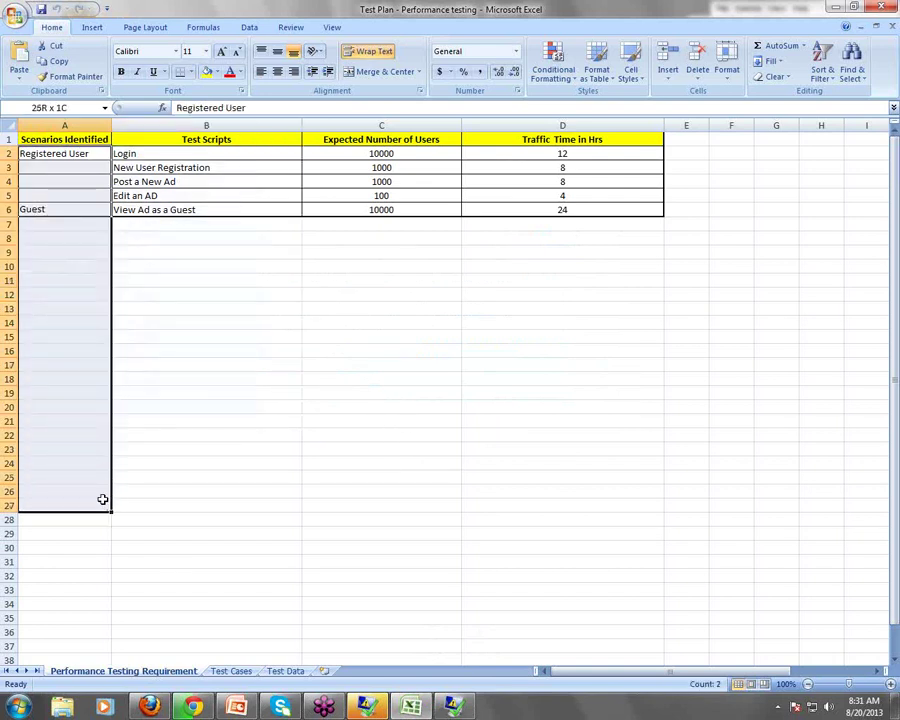
click(76, 156)
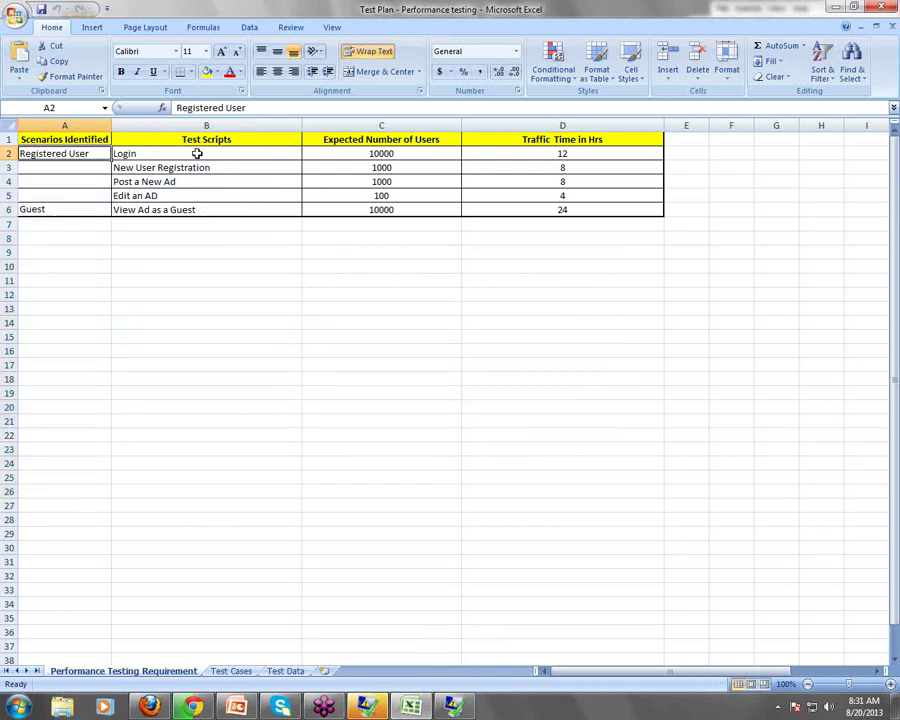
drag(185, 153, 185, 203)
click(84, 152)
Review the Login, New User Registration, Post a New Ad and Edit an AD scripts
click(169, 170)
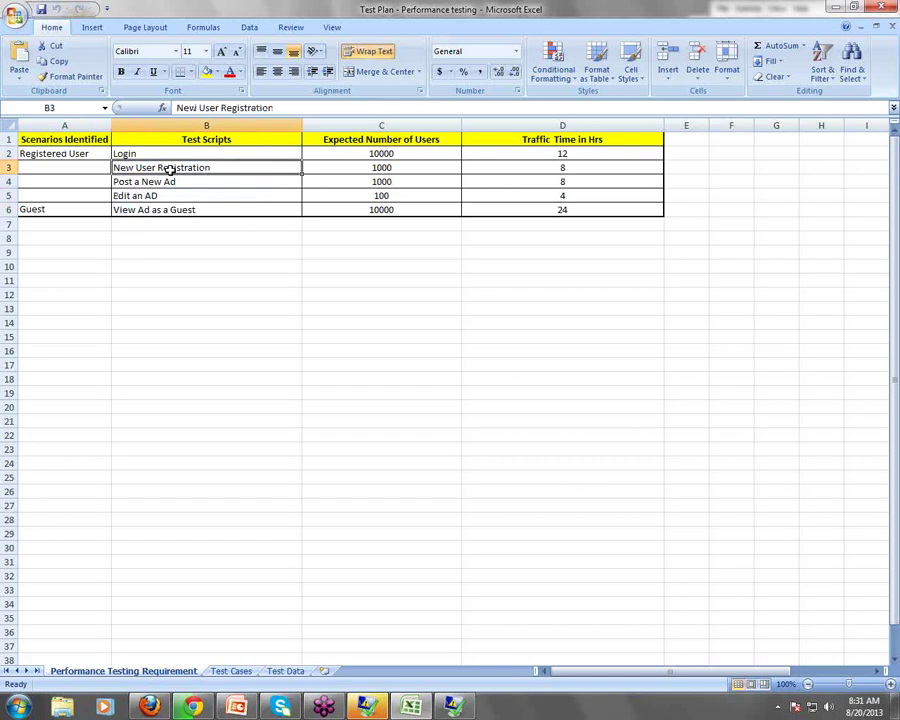
click(147, 153)
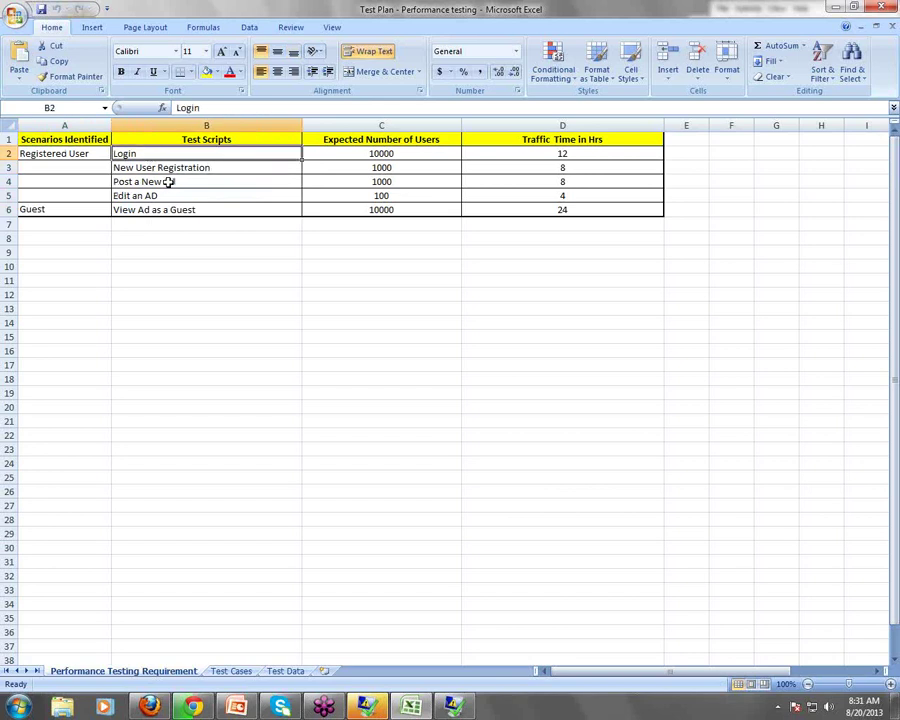
click(172, 182)
click(165, 196)
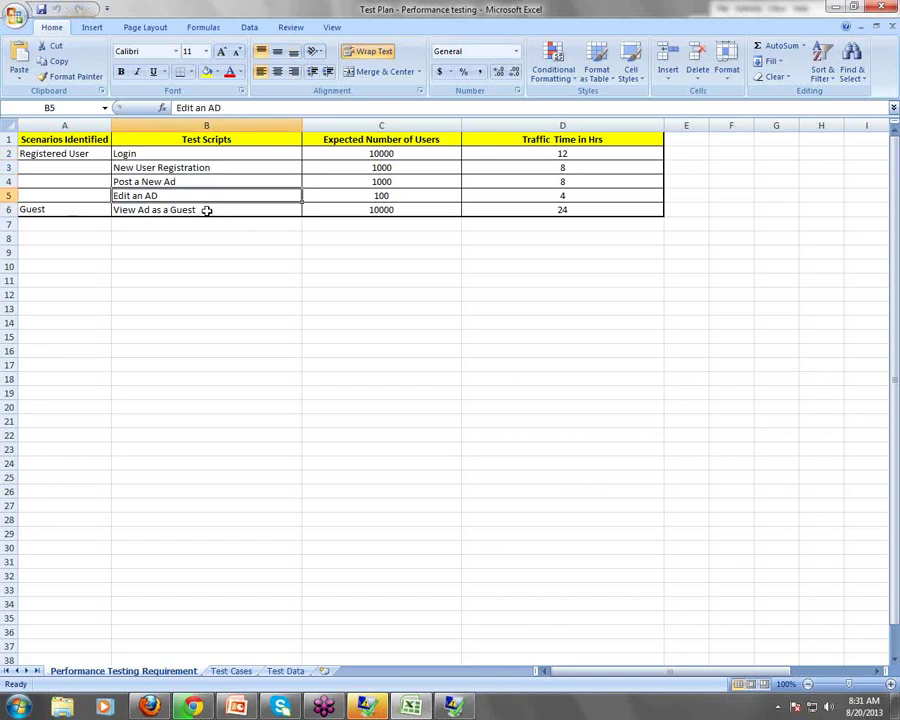
click(166, 153)
drag(166, 153, 168, 196)
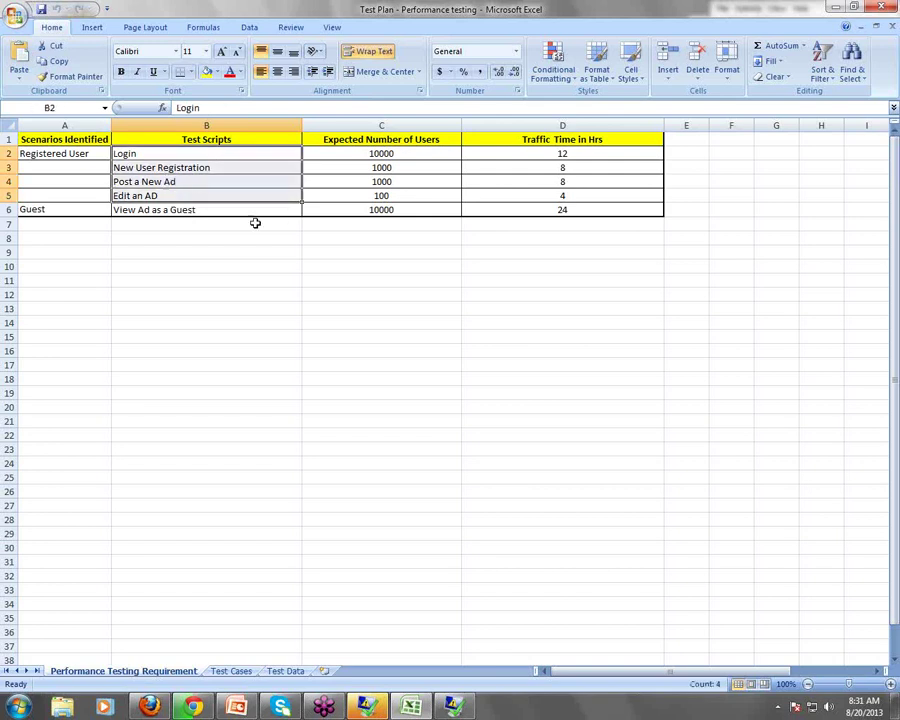
drag(80, 153, 80, 190)
click(384, 306)
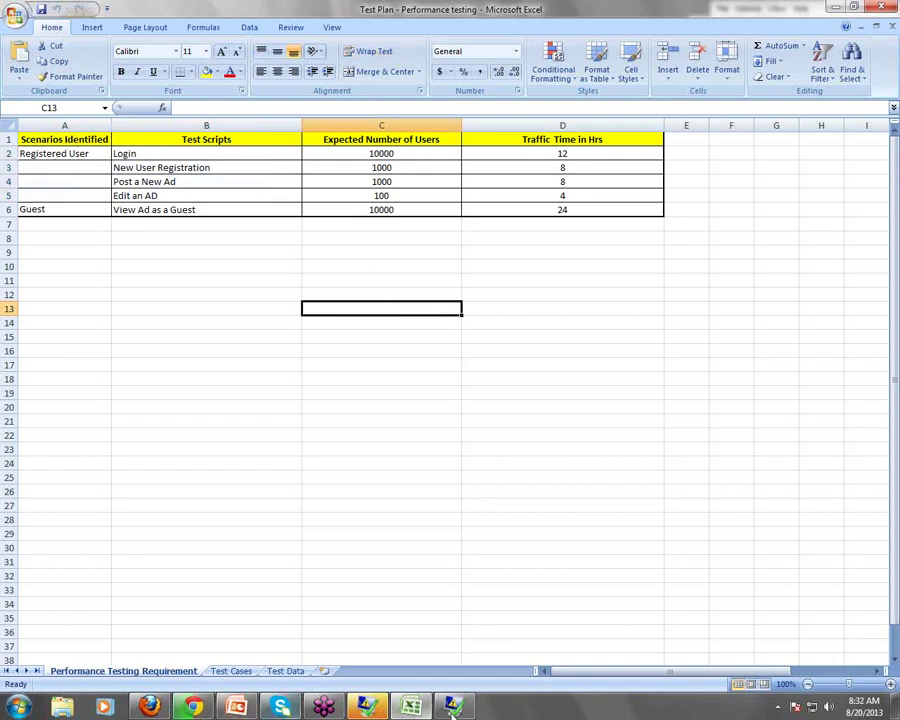
Glance at PowerPoint, then back in Excel select the Expected Number of Users column
click(247, 708)
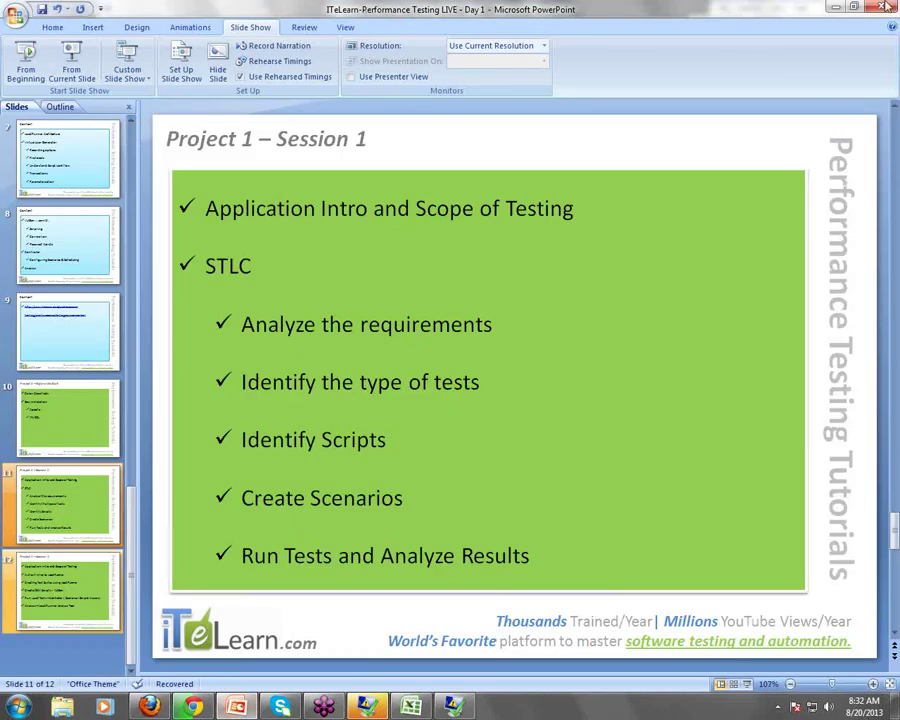
key(alt+Tab)
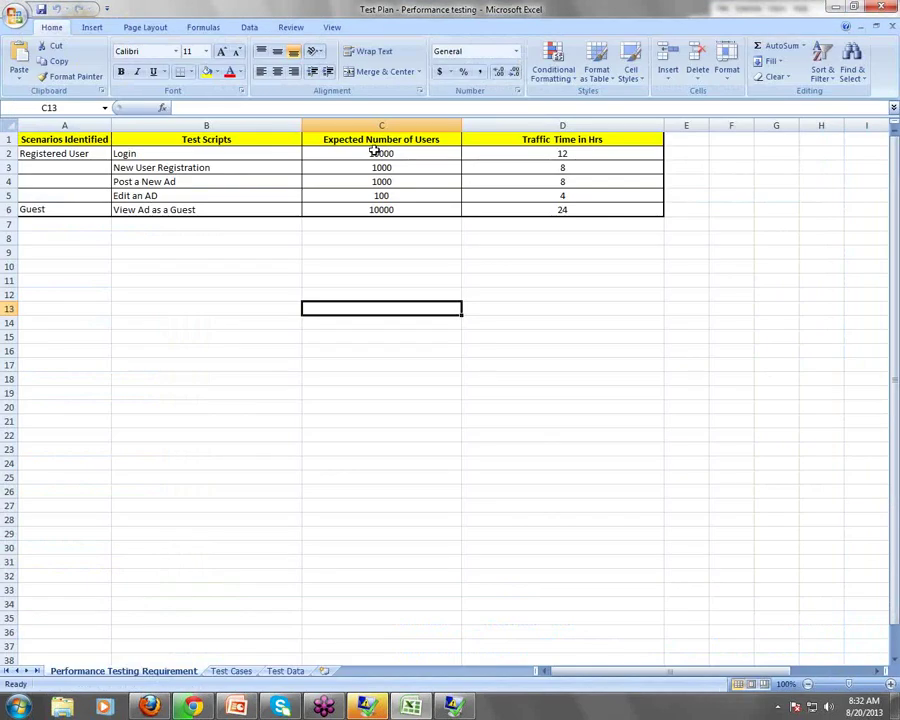
click(372, 124)
Insert a column before Expected Number of Users headed 'Testing Type'
right_click(372, 128)
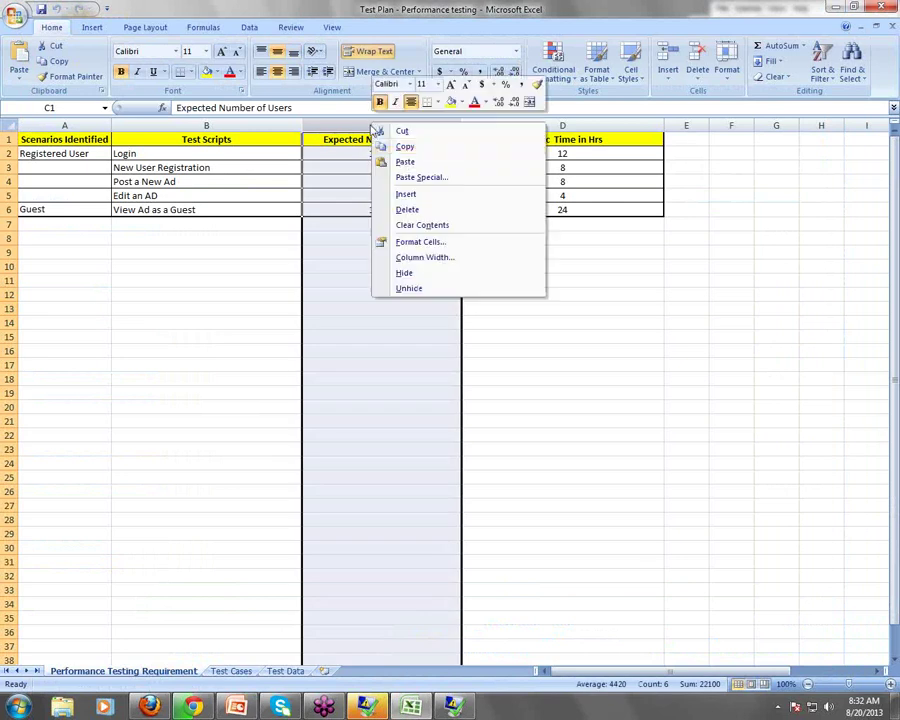
click(405, 194)
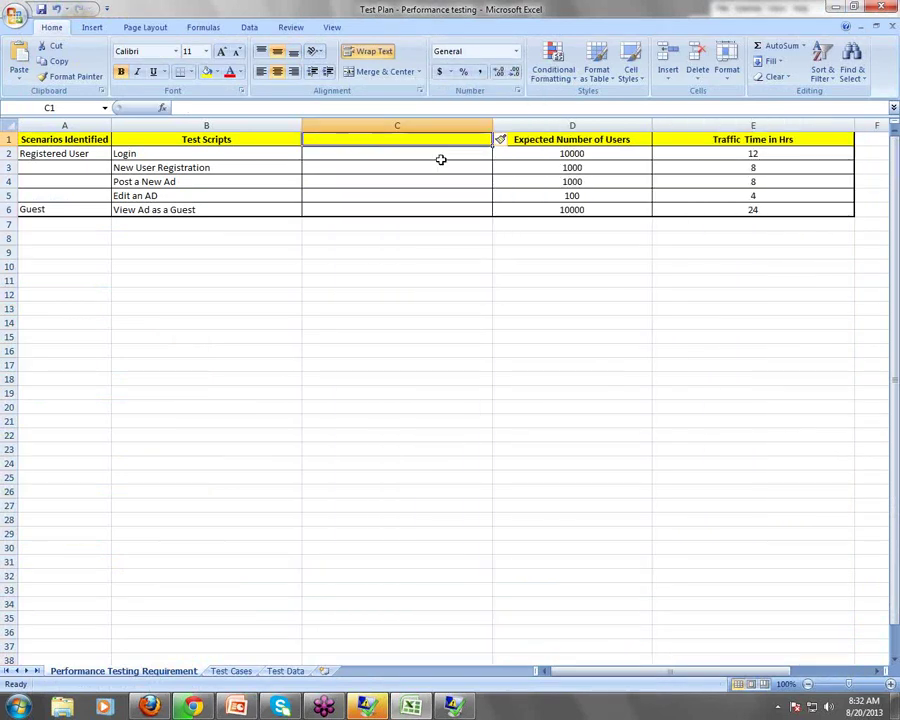
text(T)
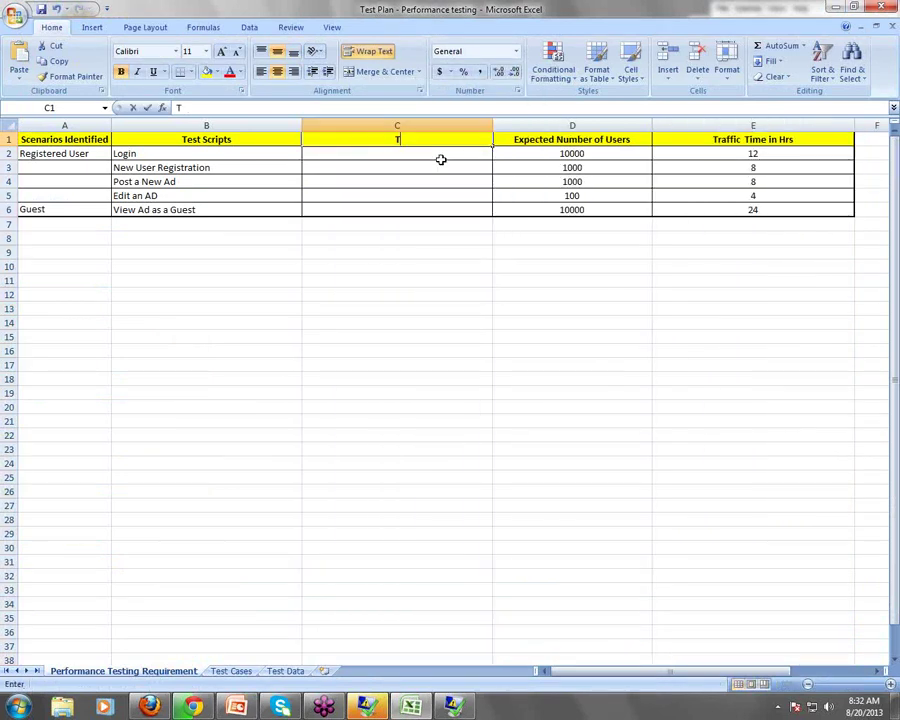
text(esti)
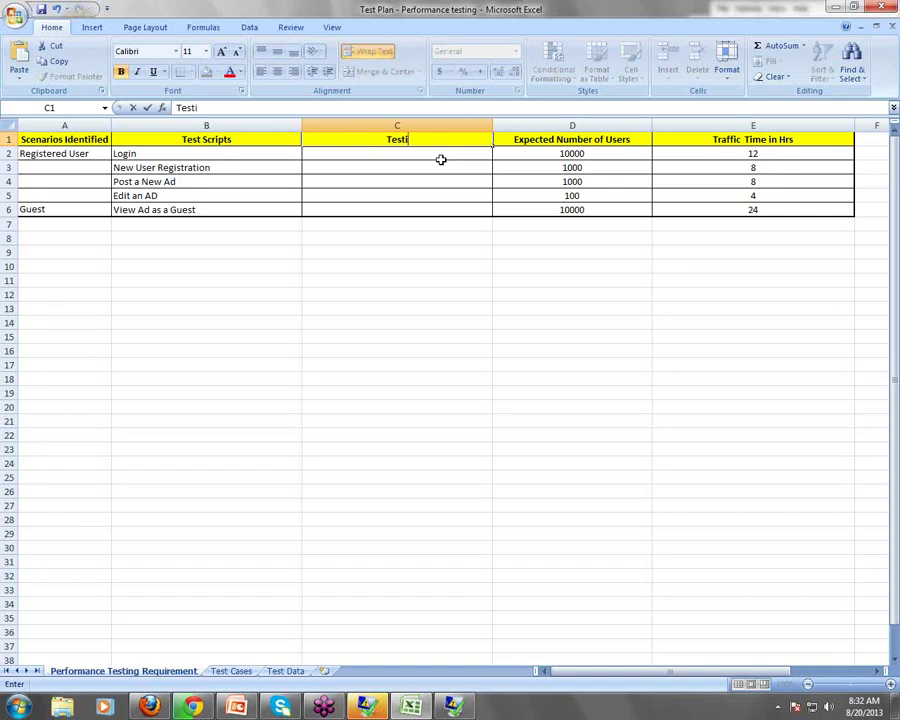
text(ng Type)
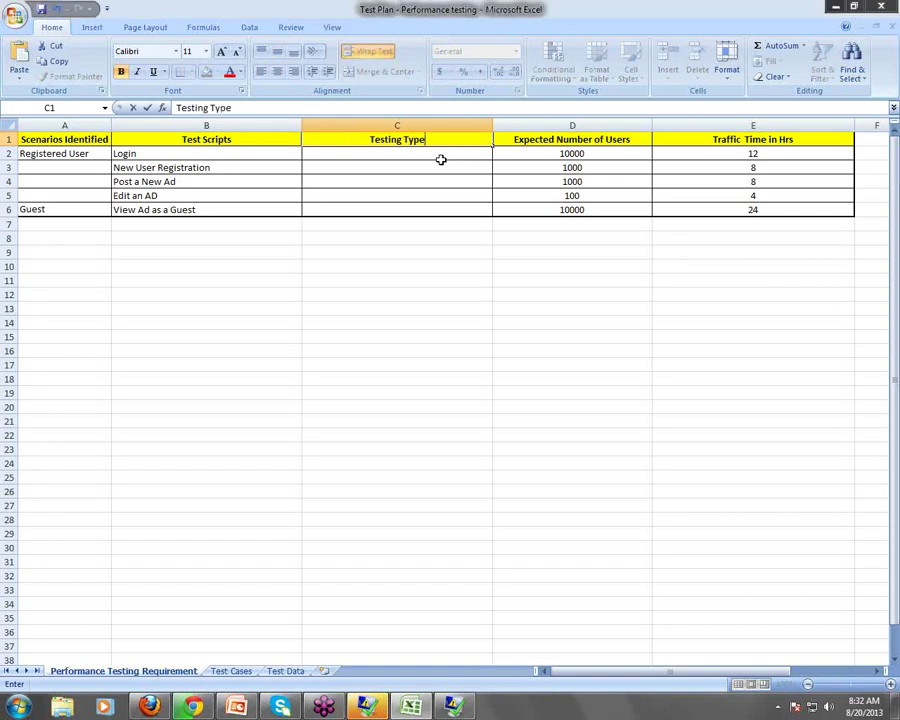
key(Return)
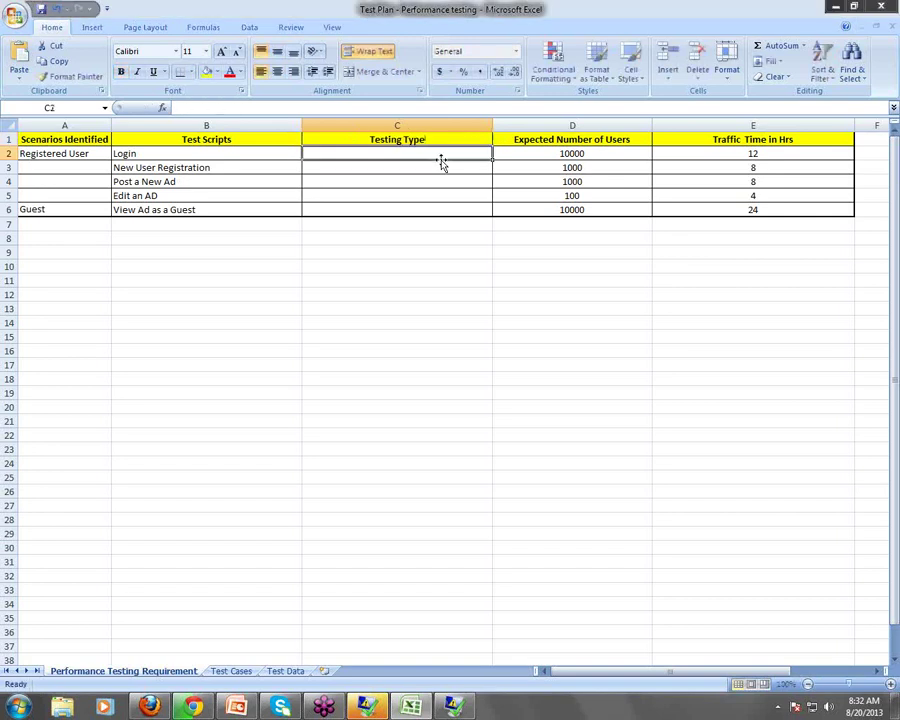
Enter Stress Testing, Load testing, Endurance Testing and Volume Testing in C2:C5
text(Stres)
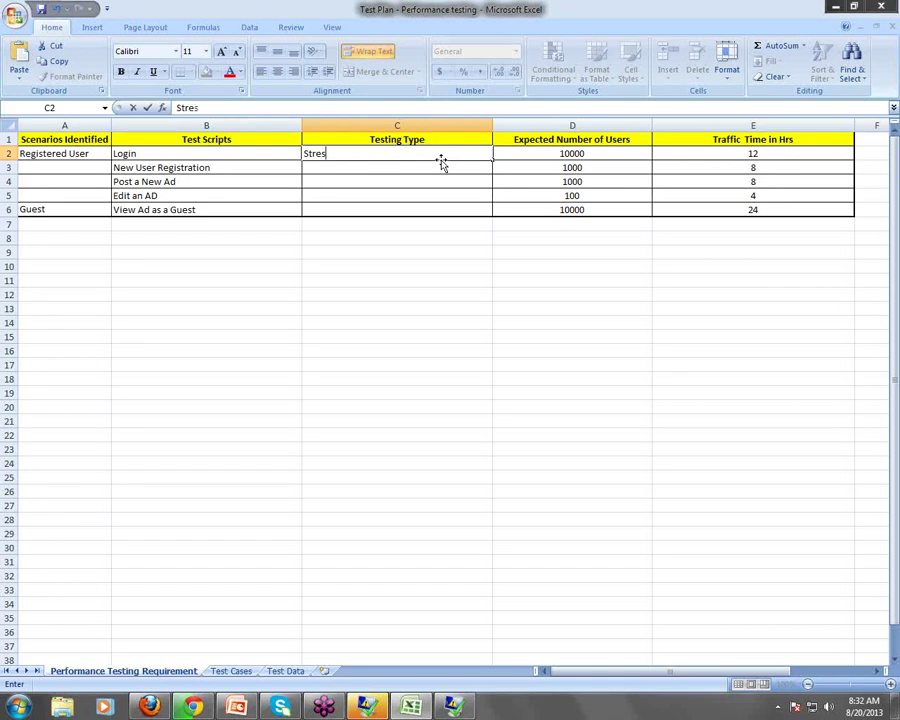
text(s Testing)
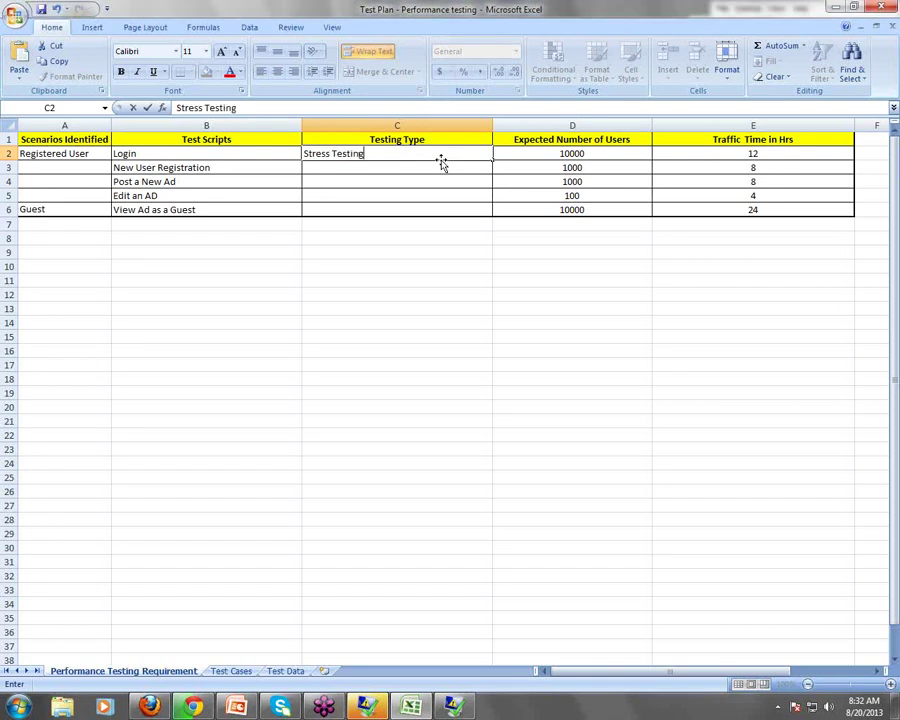
key(Return)
text(Load)
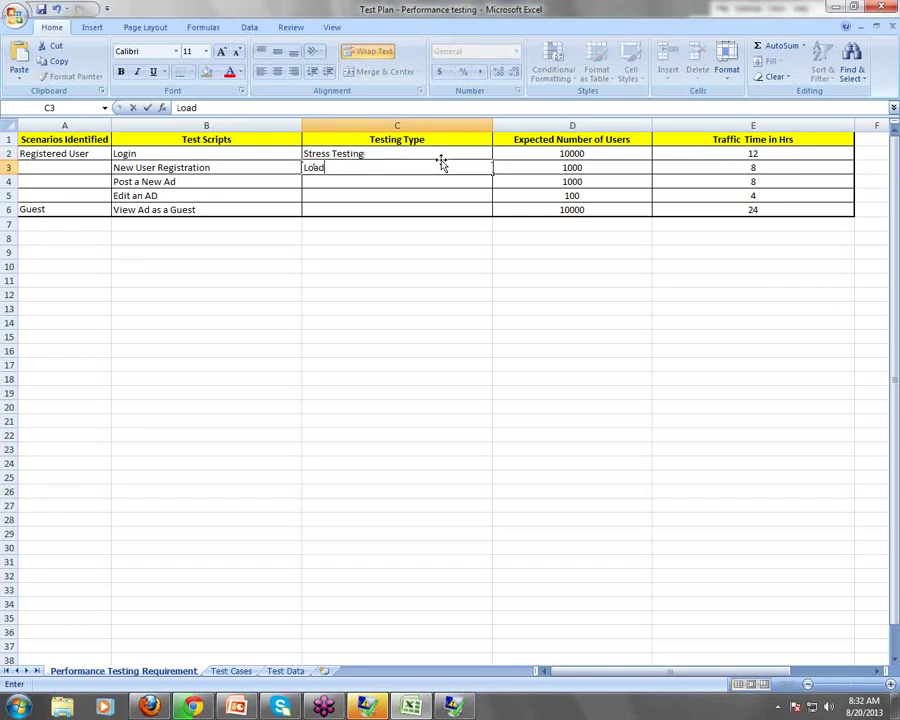
text( testing)
key(Return)
text(End)
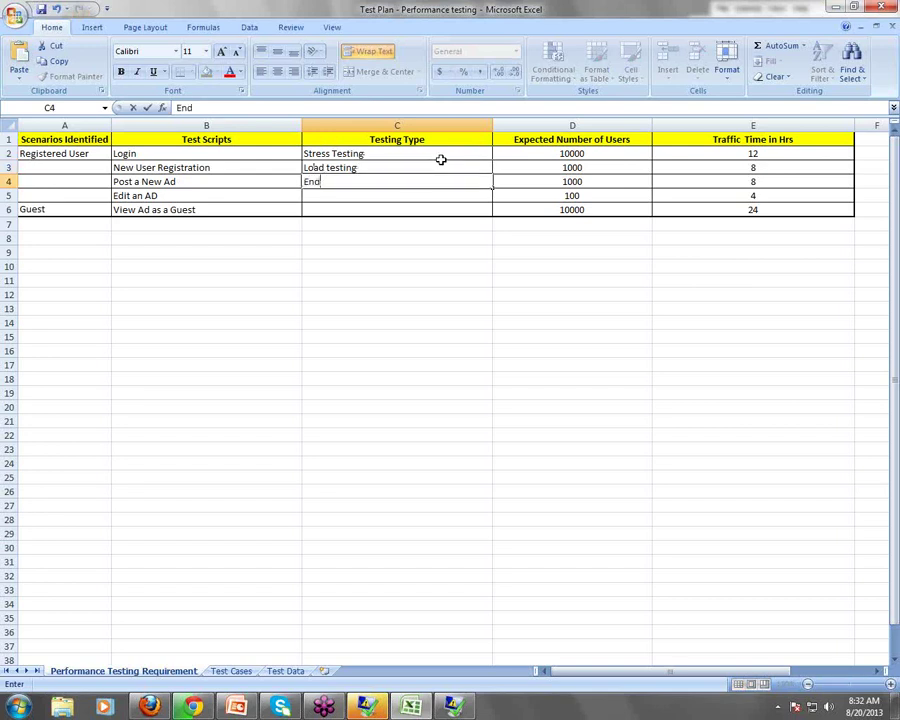
text(urance Testing)
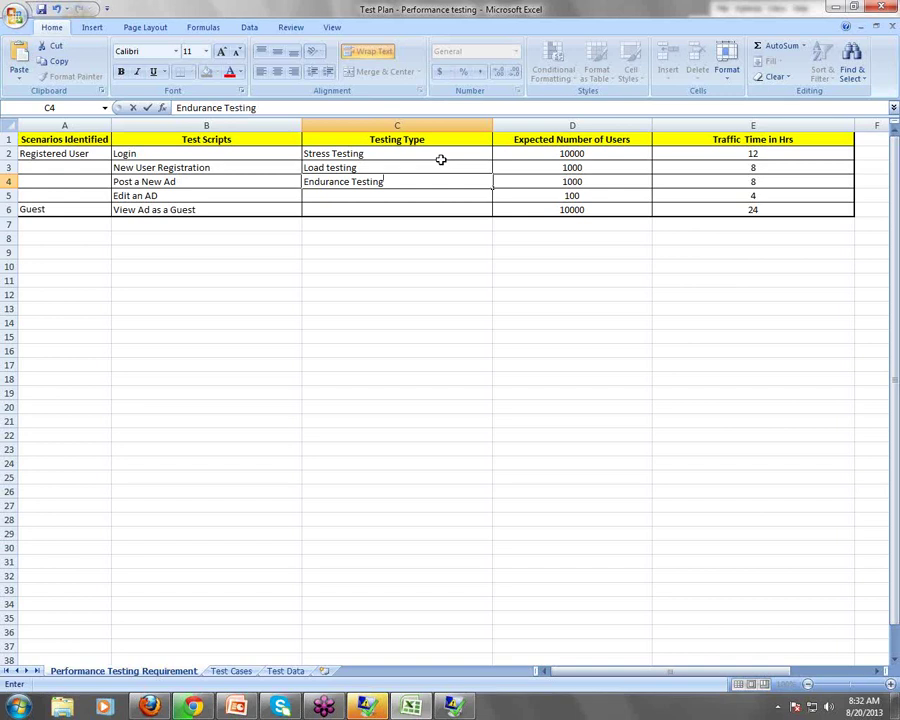
key(Down)
key(Down)
key(Up)
key(Up)
key(Up)
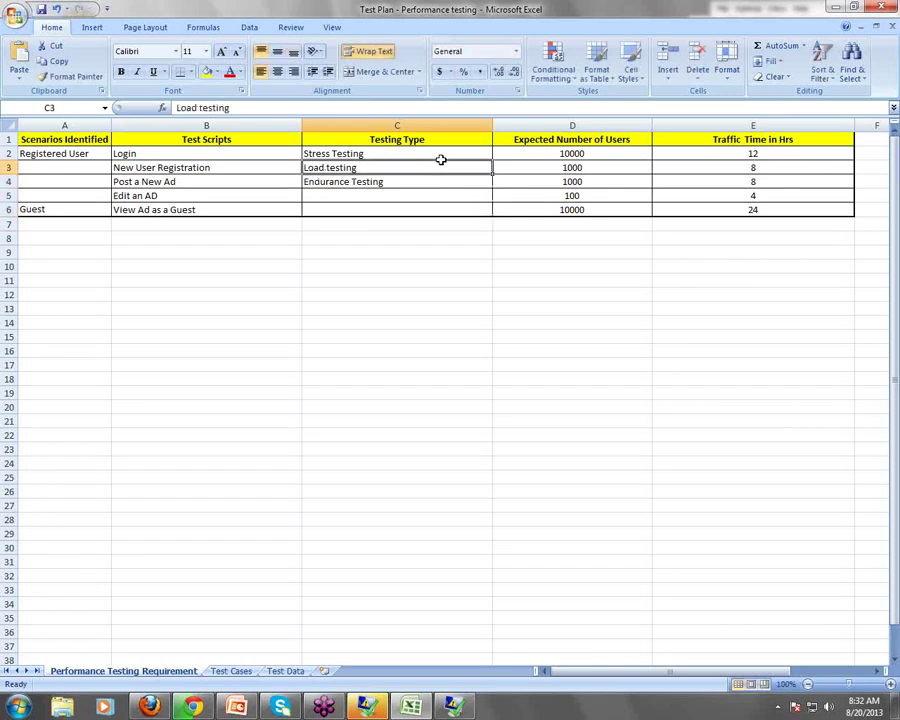
key(Down)
key(Down)
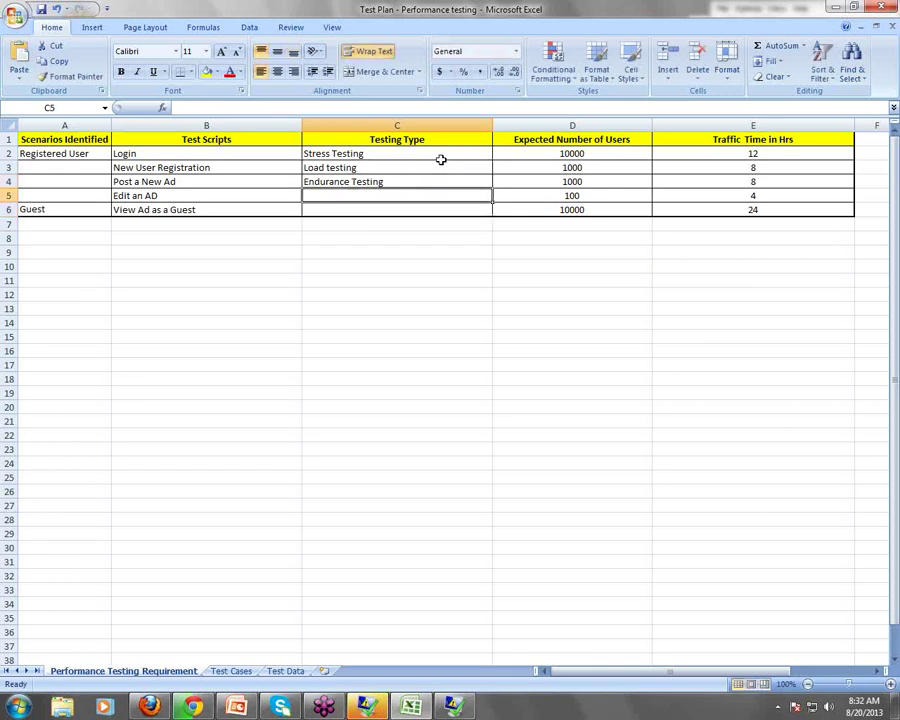
text(Volum)
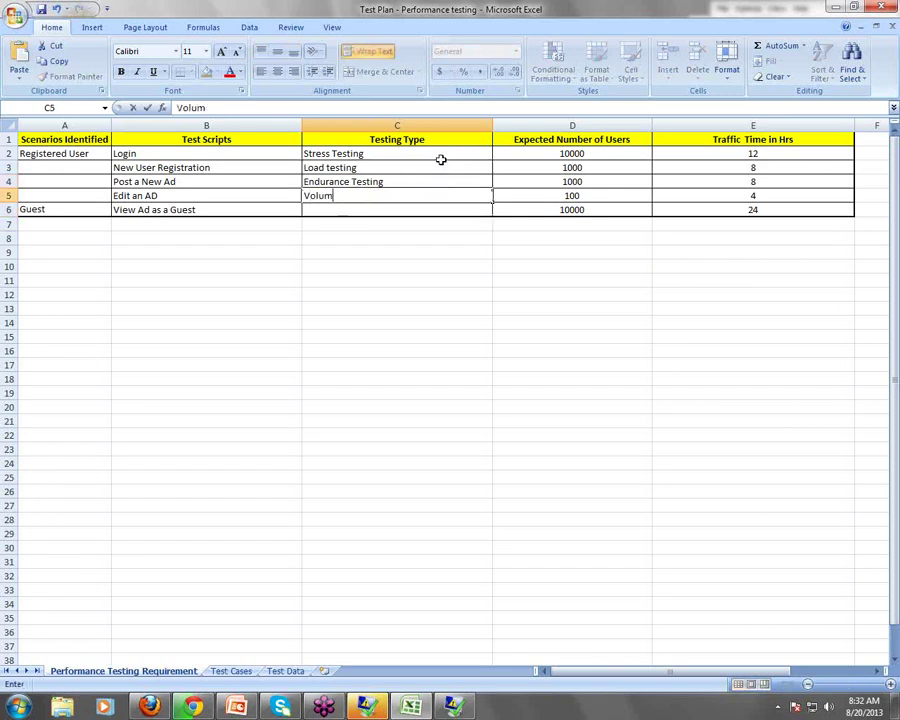
text(e Testing)
key(Return)
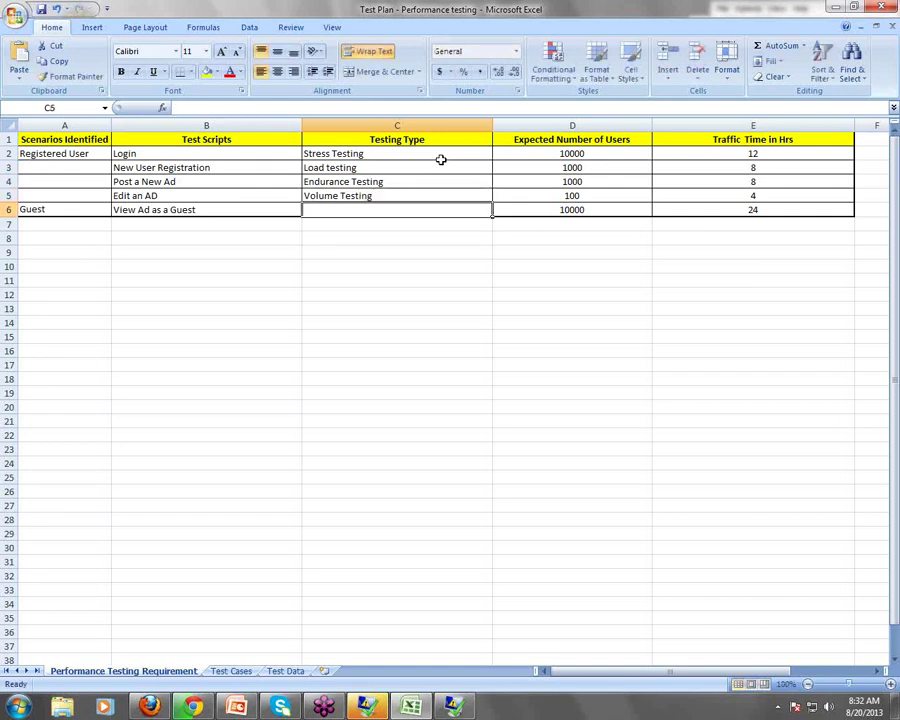
key(Up)
key(Up)
key(Up)
key(Up)
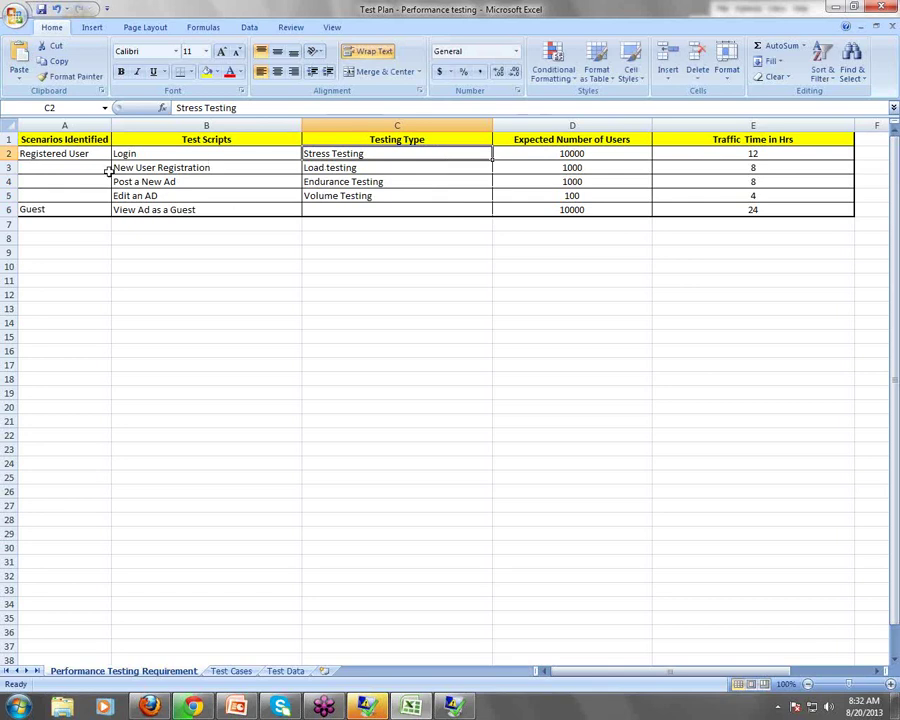
Check the testing types C2:C5 against the user counts starting at 10000
click(77, 157)
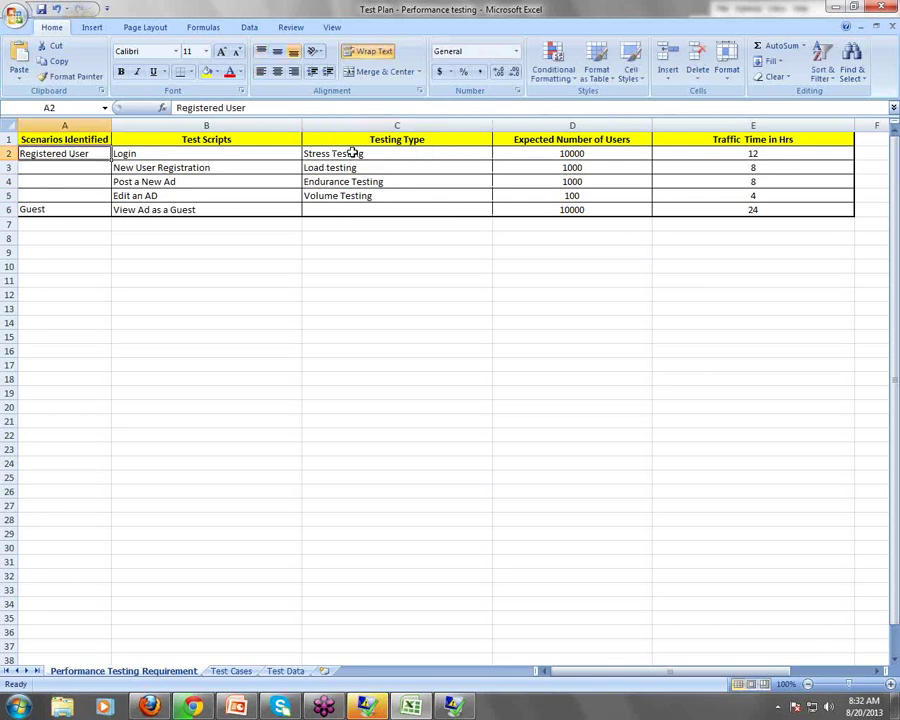
drag(352, 152, 359, 195)
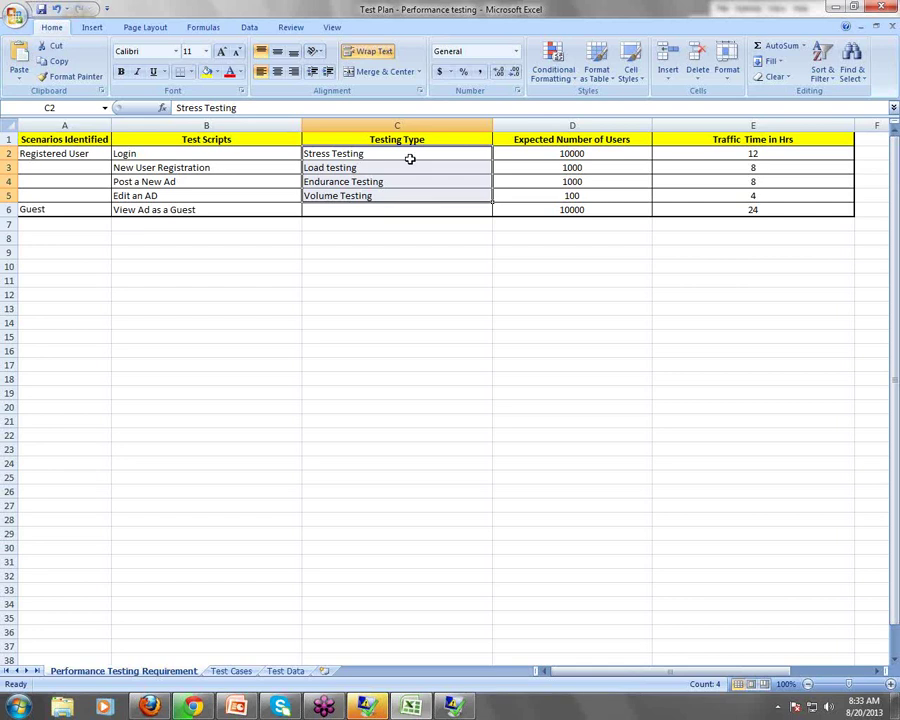
key(Right)
key(Left)
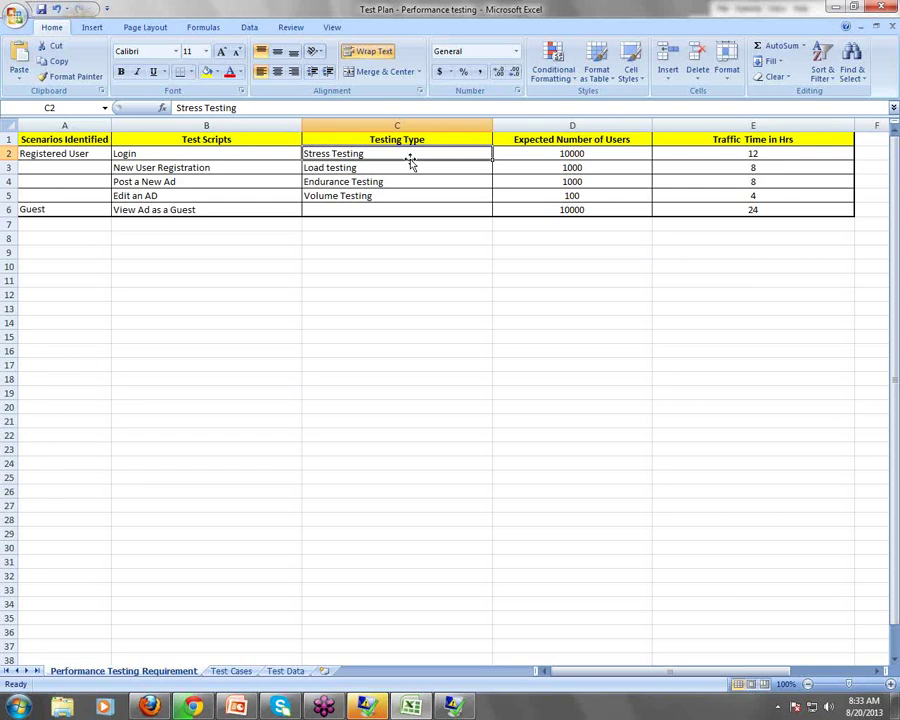
key(Right)
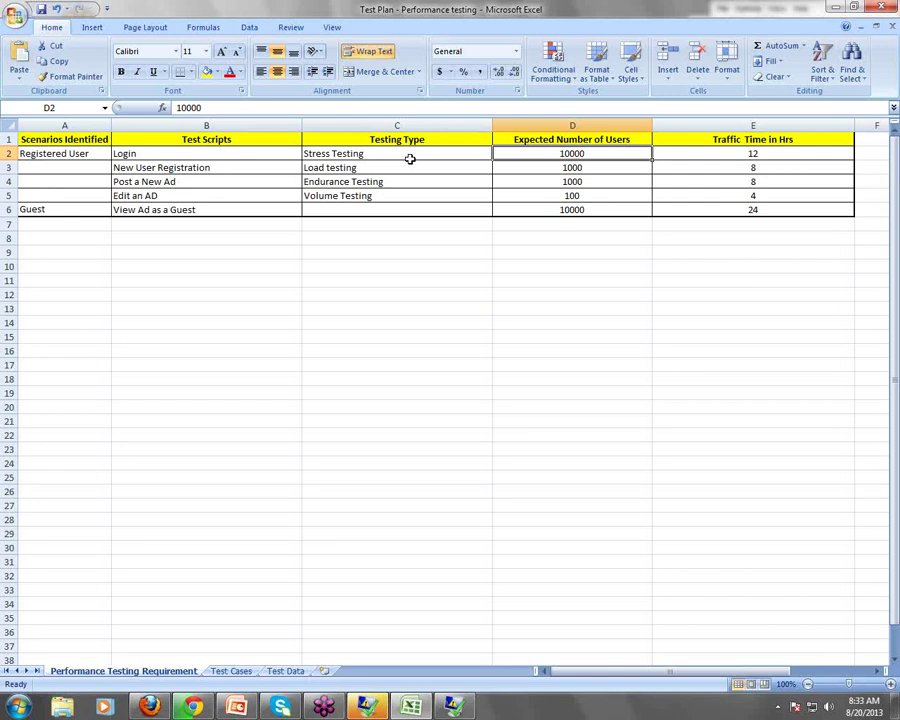
key(Down)
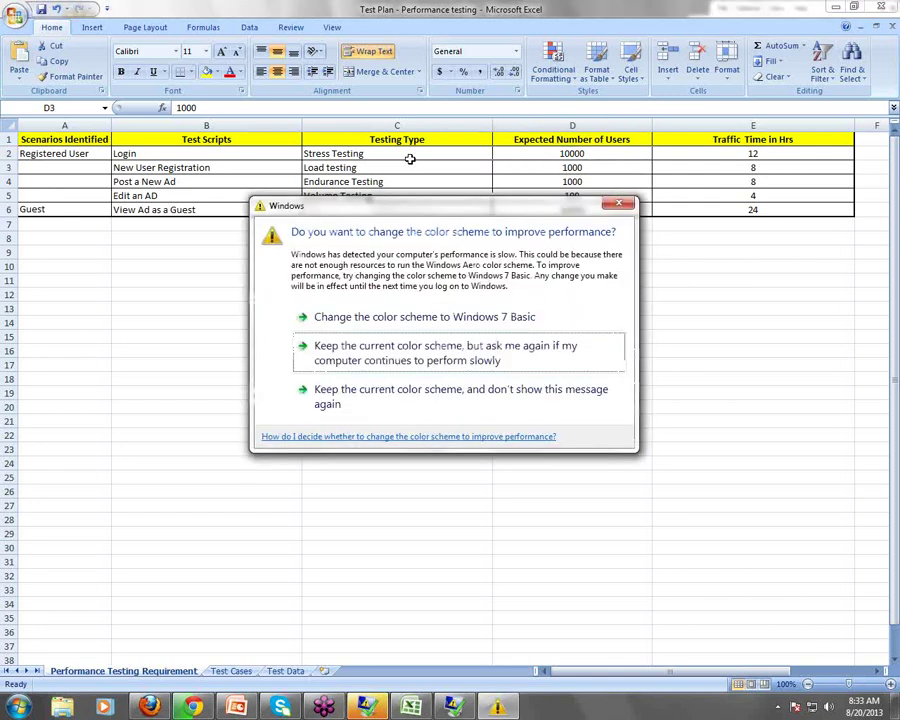
click(452, 395)
click(591, 157)
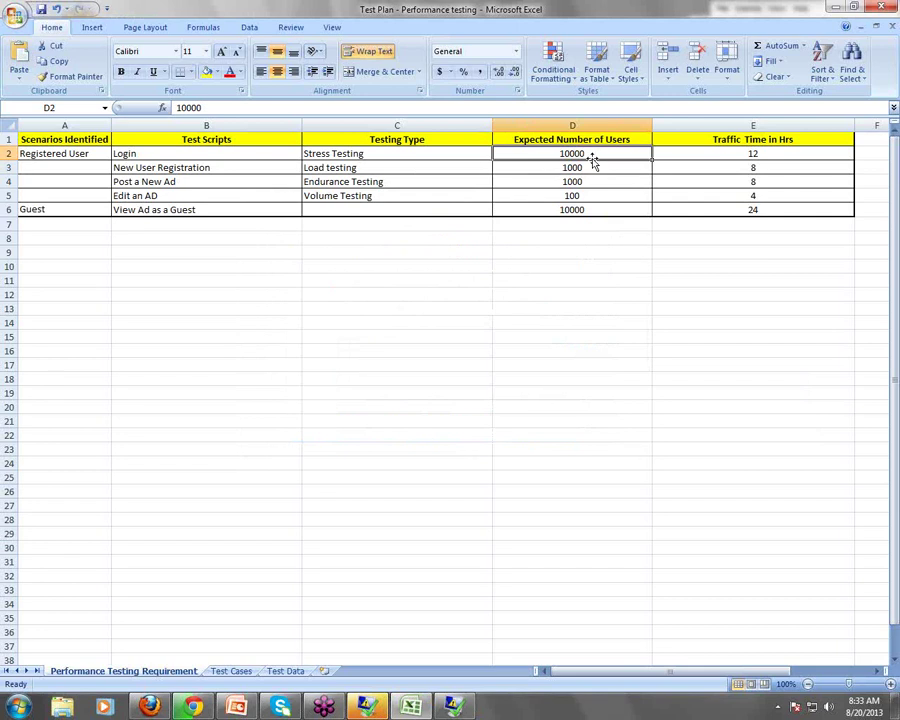
click(608, 171)
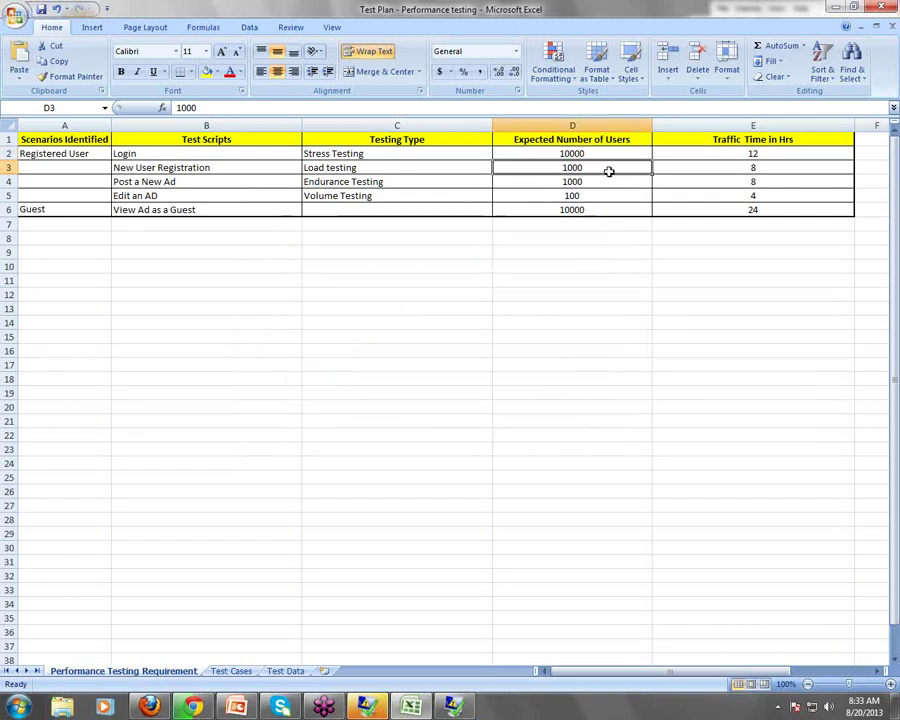
key(Down)
key(Down)
key(Down)
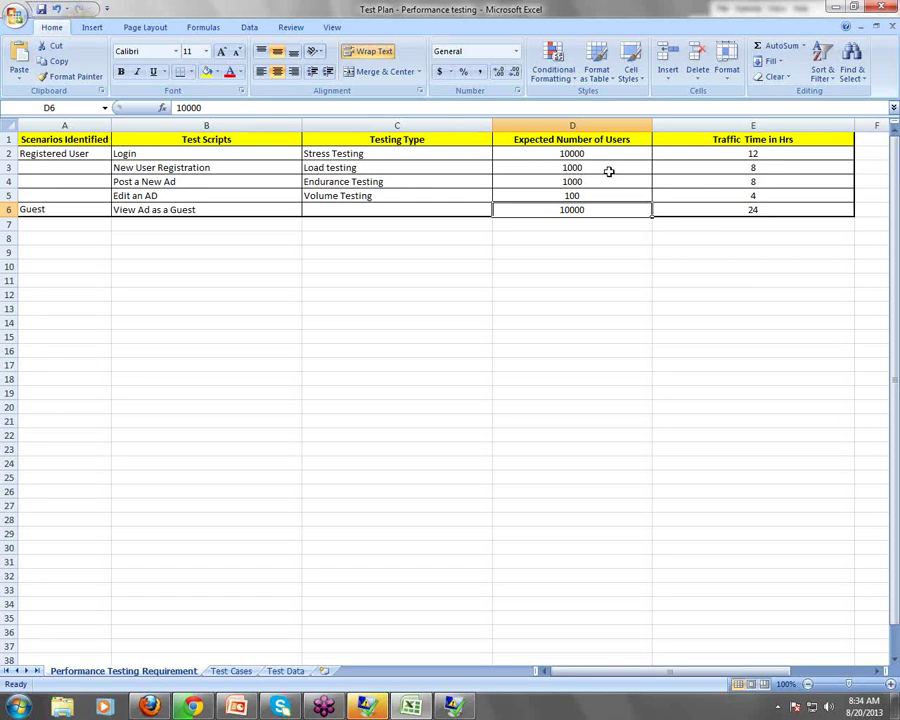
key(Up)
key(Up)
key(Up)
key(Up)
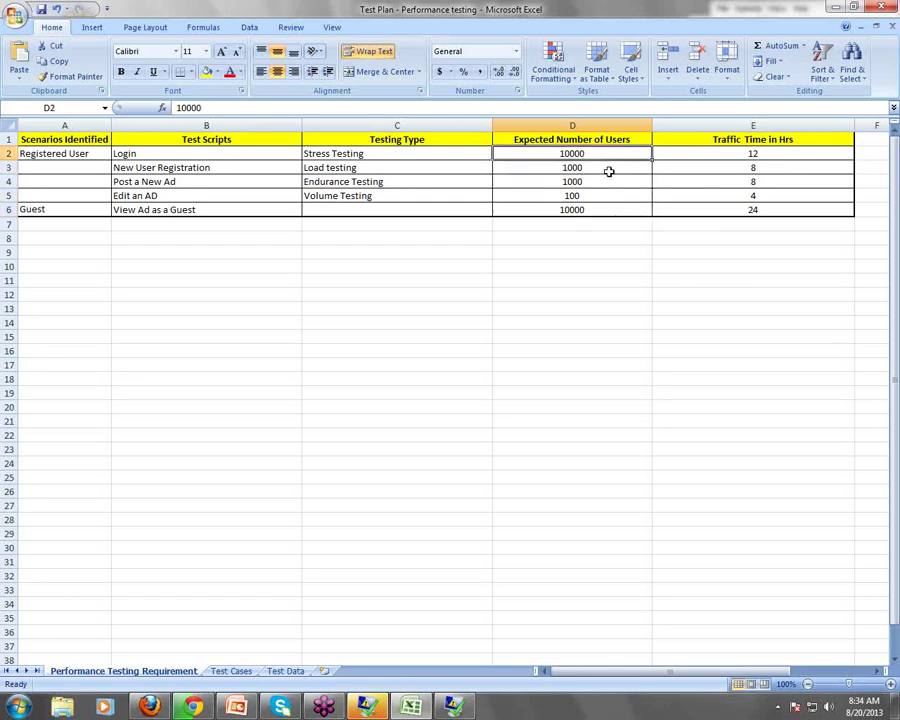
key(Down)
key(Down)
key(Up)
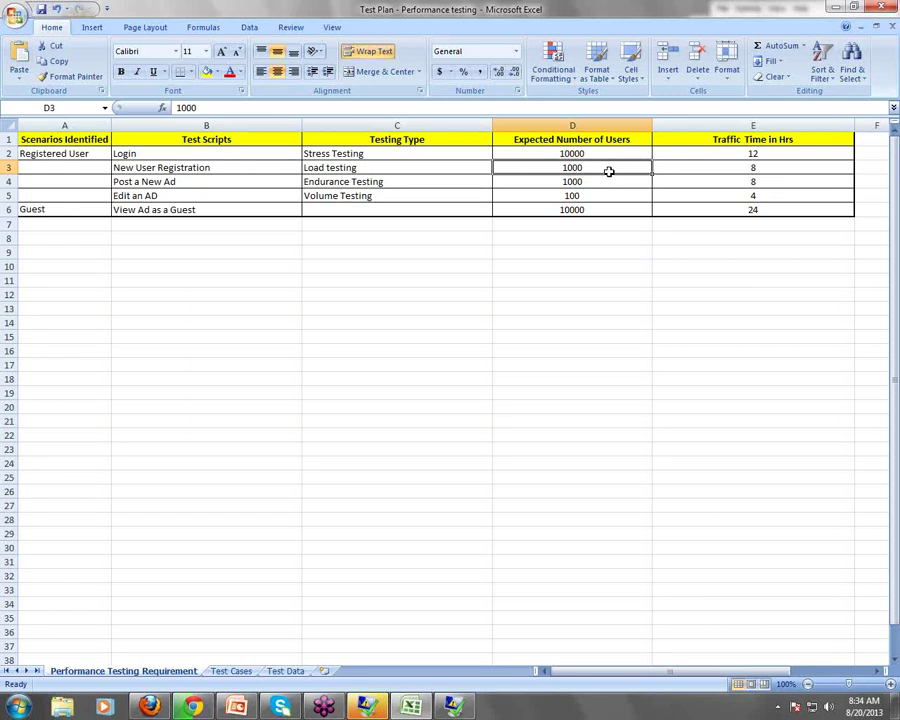
key(Right)
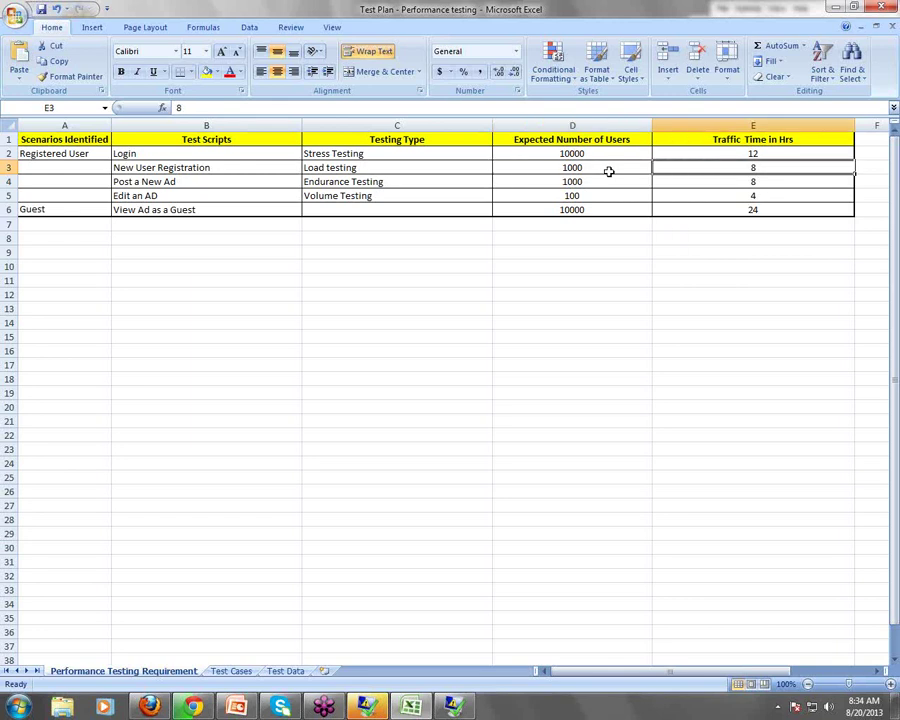
key(Up)
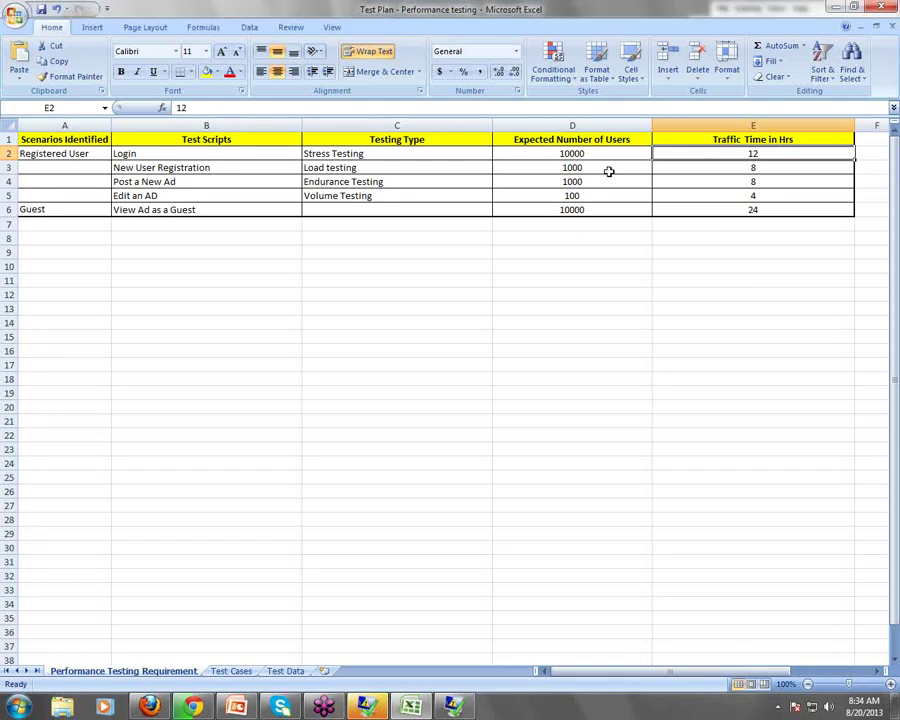
key(Down)
key(Down)
key(Down)
key(Down)
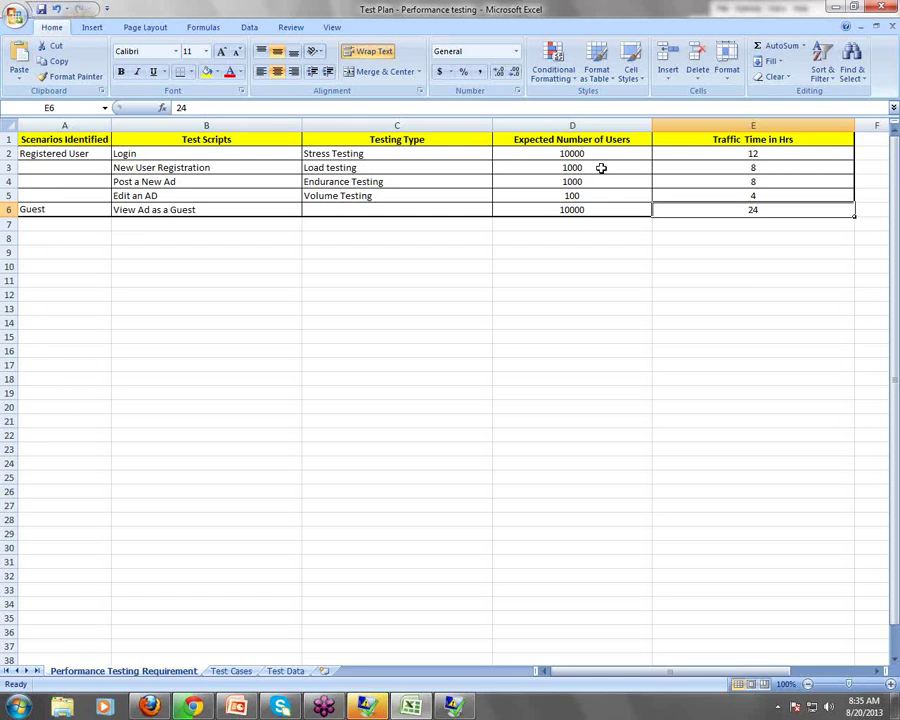
drag(112, 157, 760, 205)
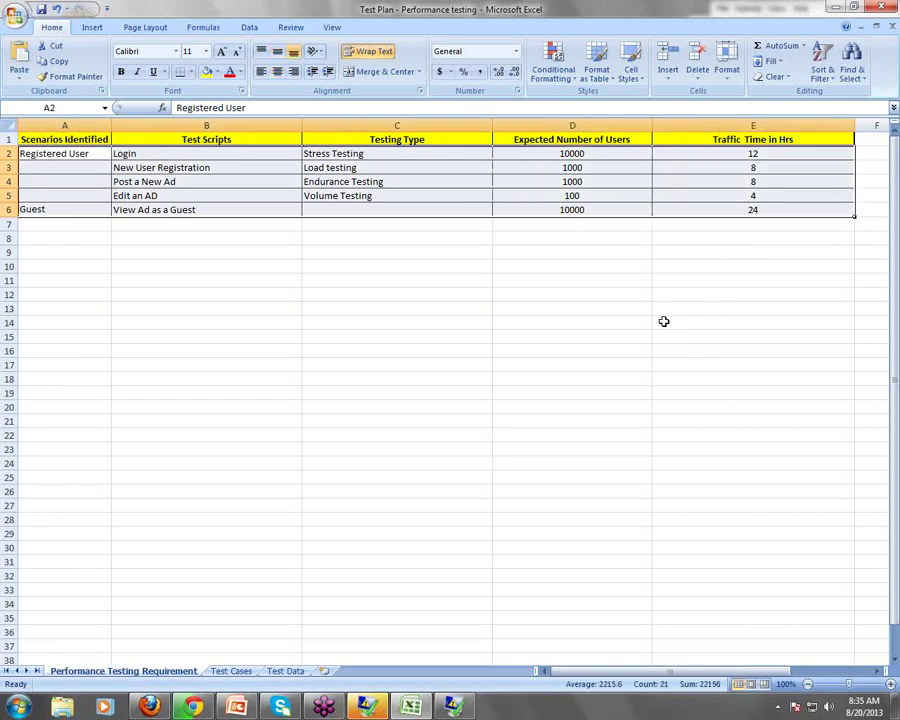
Enter the label SCENARIO in cell B14
click(345, 325)
text(=)
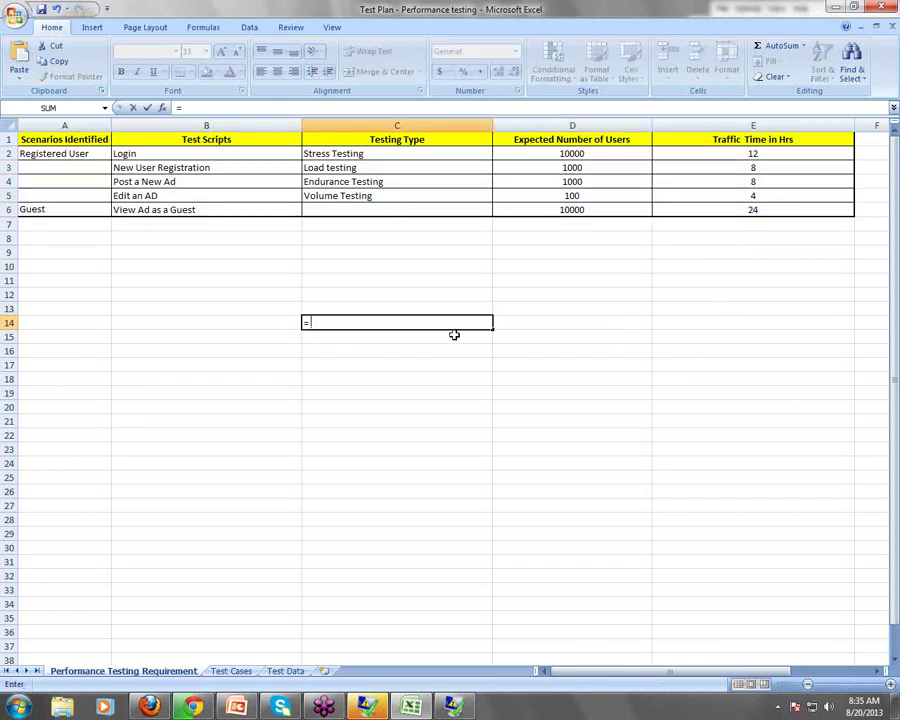
key(Left)
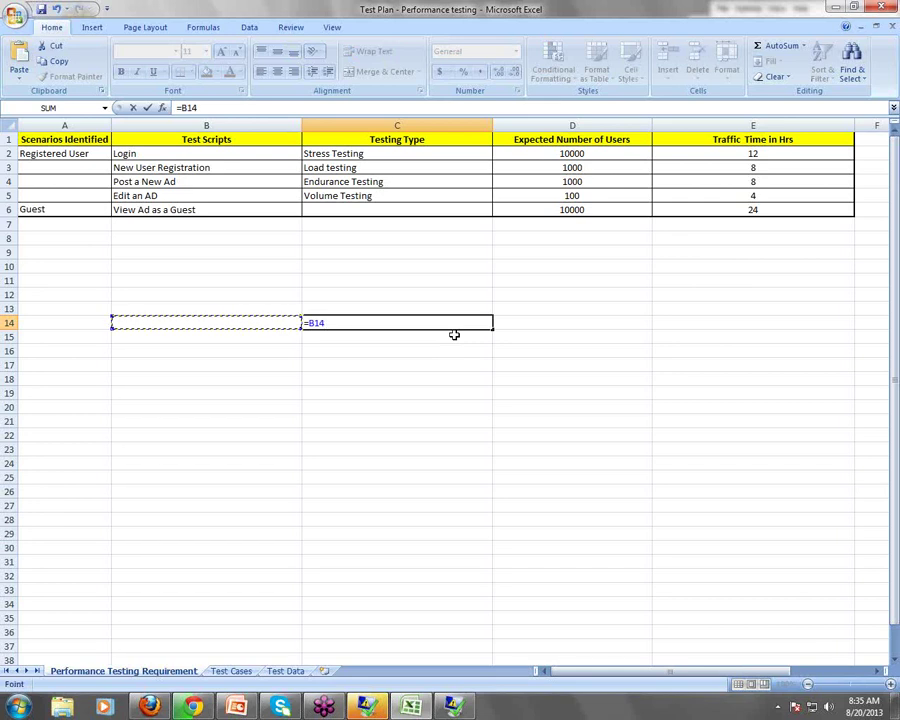
key(Escape)
key(Left)
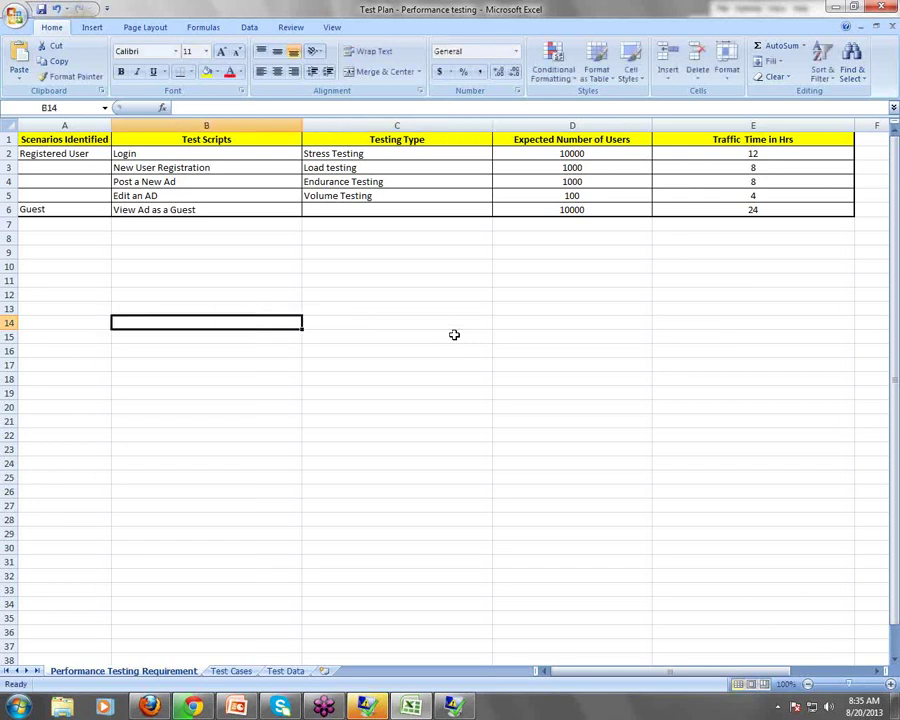
text(sce)
key(BackSpace)
key(BackSpace)
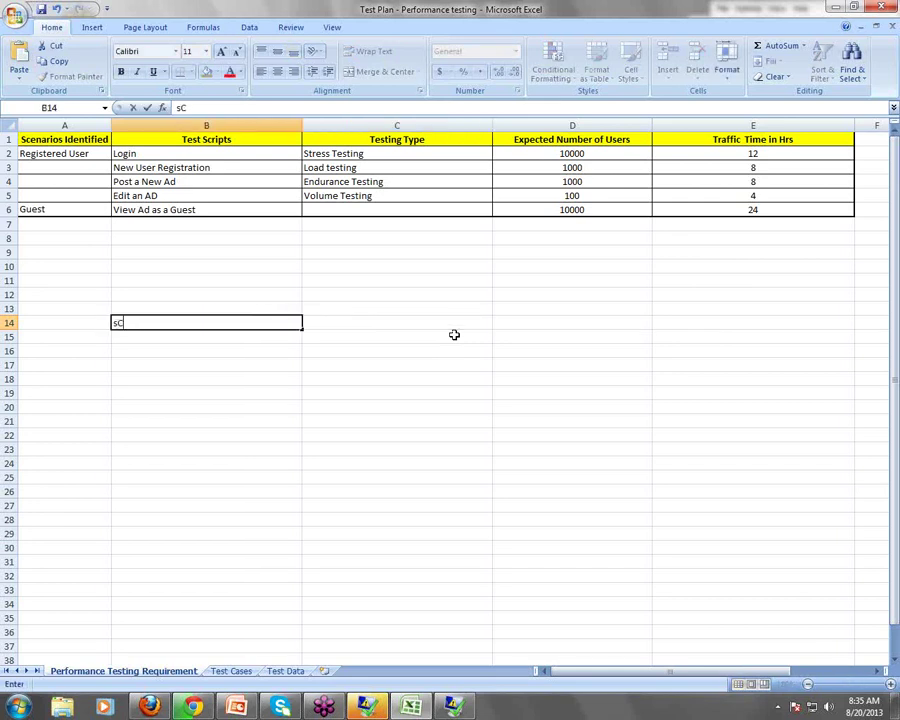
key(BackSpace)
text(SCENARIO)
key(Tab)
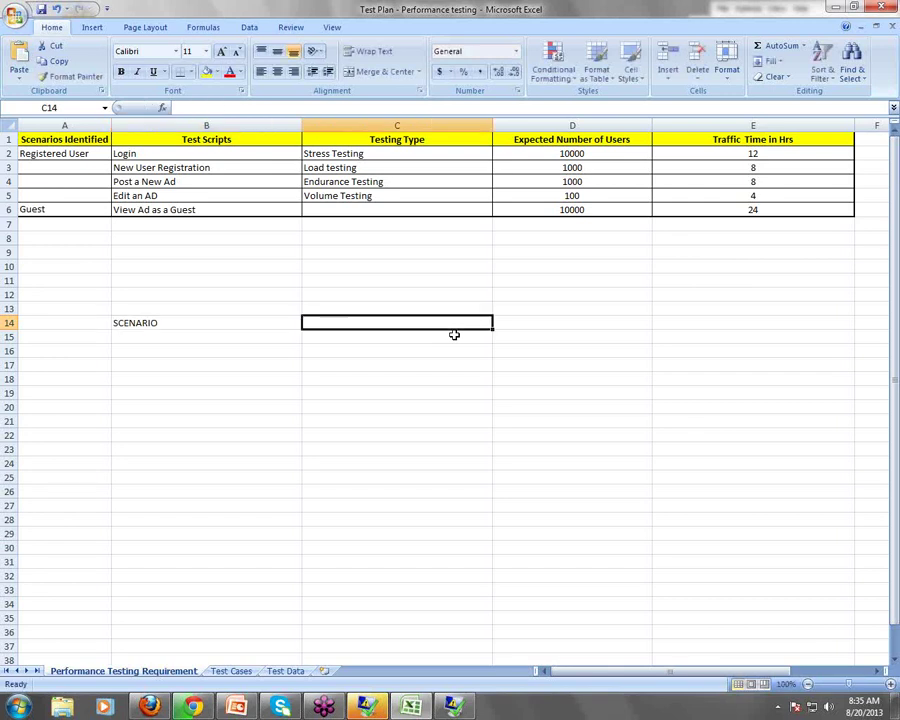
Type 'Script+number of users + Execution time' into C14 beside the label
text(sCRIPT)
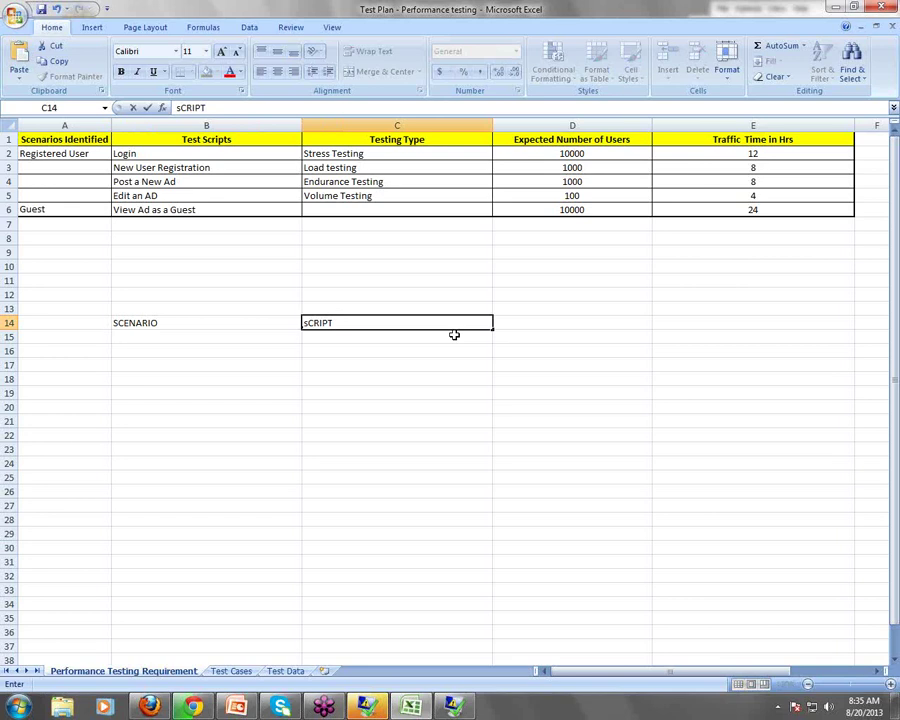
text(+numb)
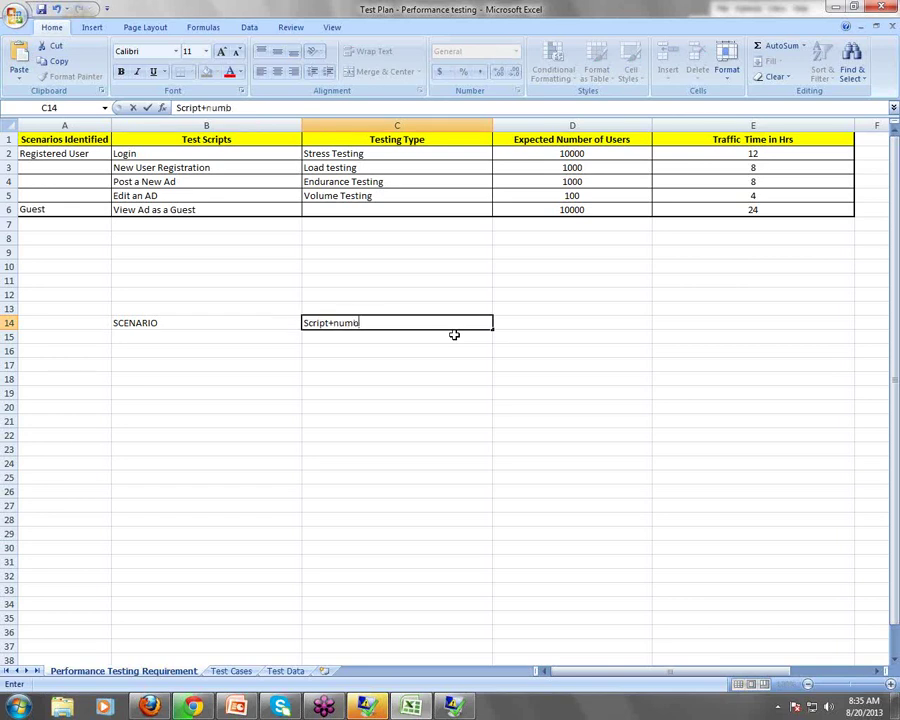
text(er of users )
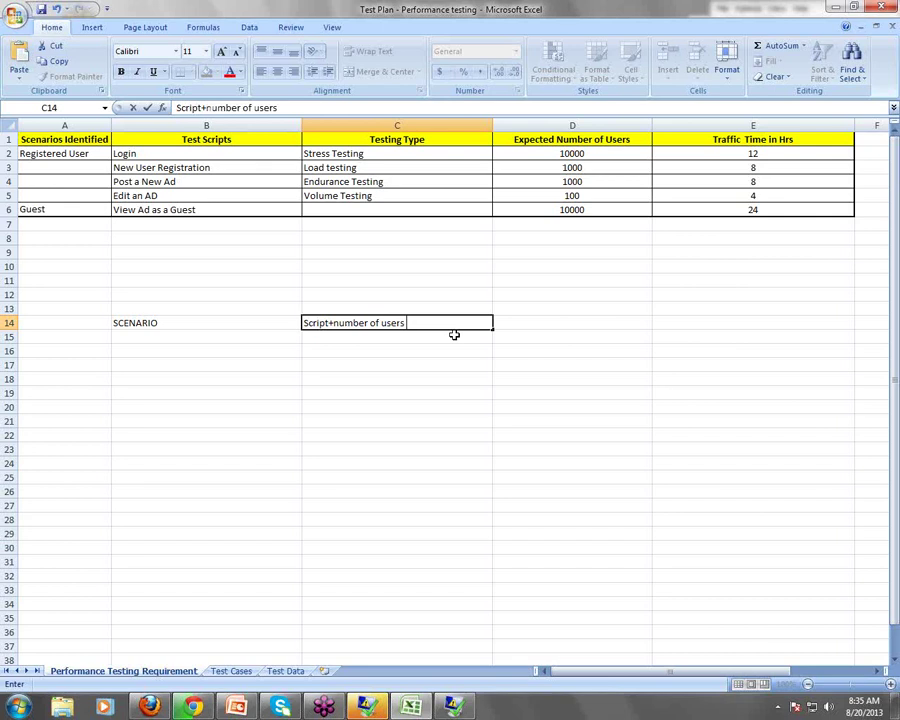
text(+ Execution)
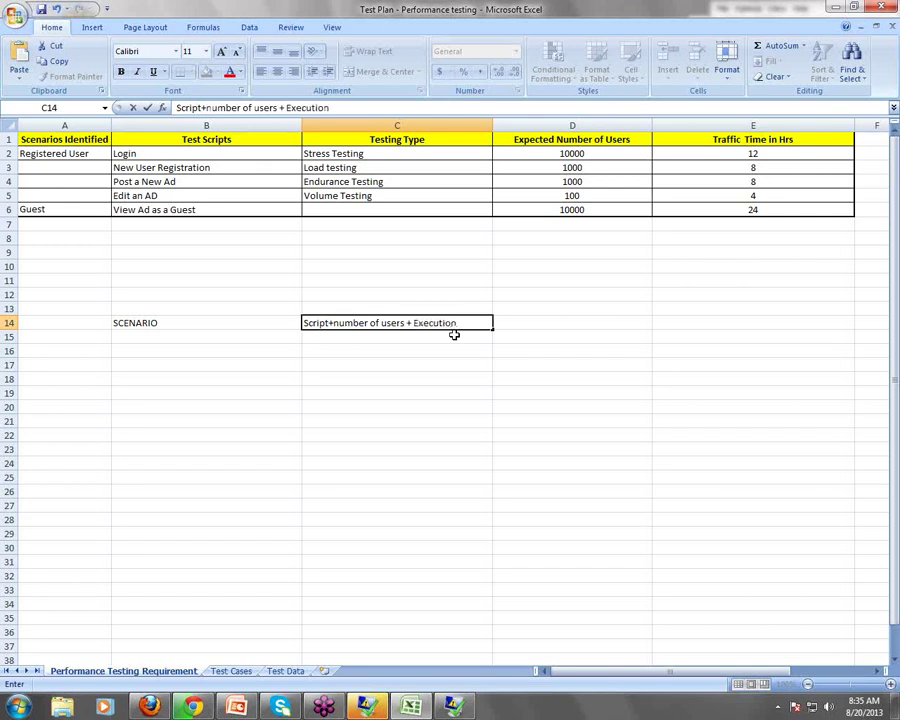
text( time)
key(Return)
key(Return)
key(Return)
key(Return)
key(Return)
drag(217, 320, 412, 317)
click(178, 321)
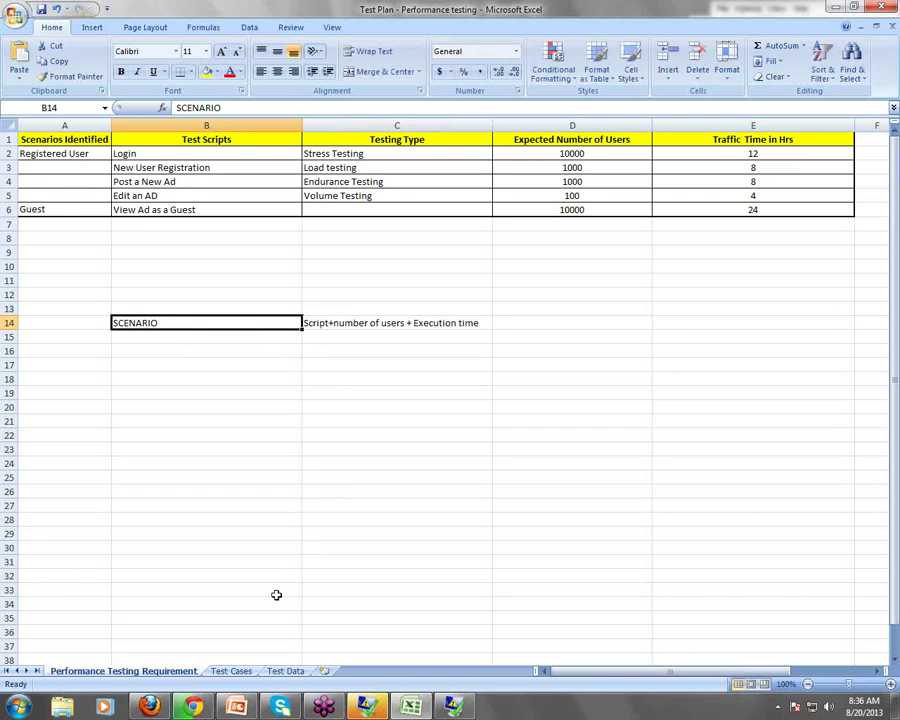
Open the Test Cases sheet and look across the empty row 2
click(233, 671)
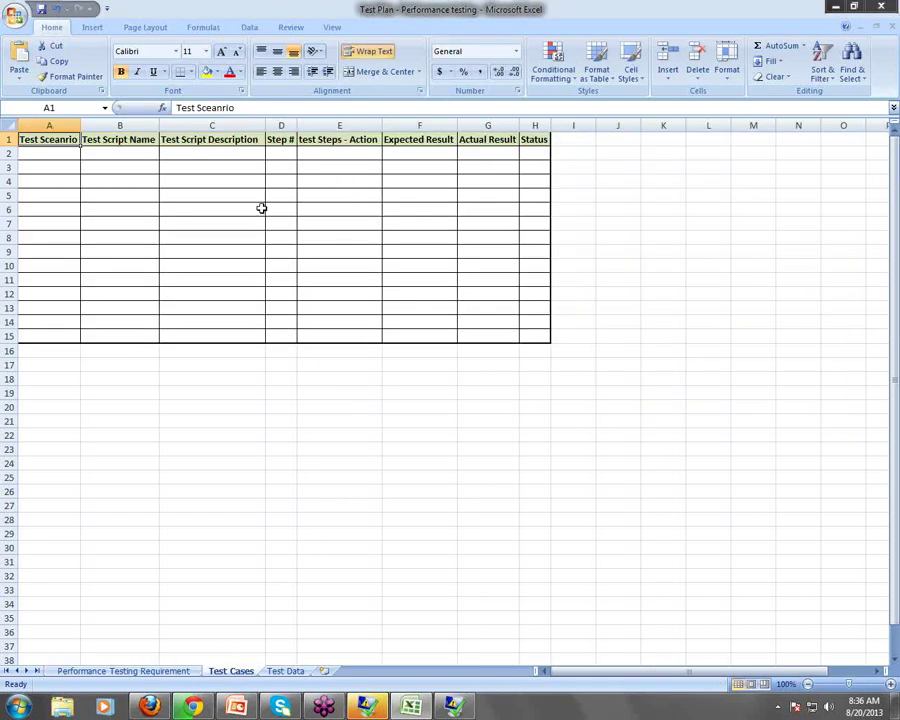
click(62, 156)
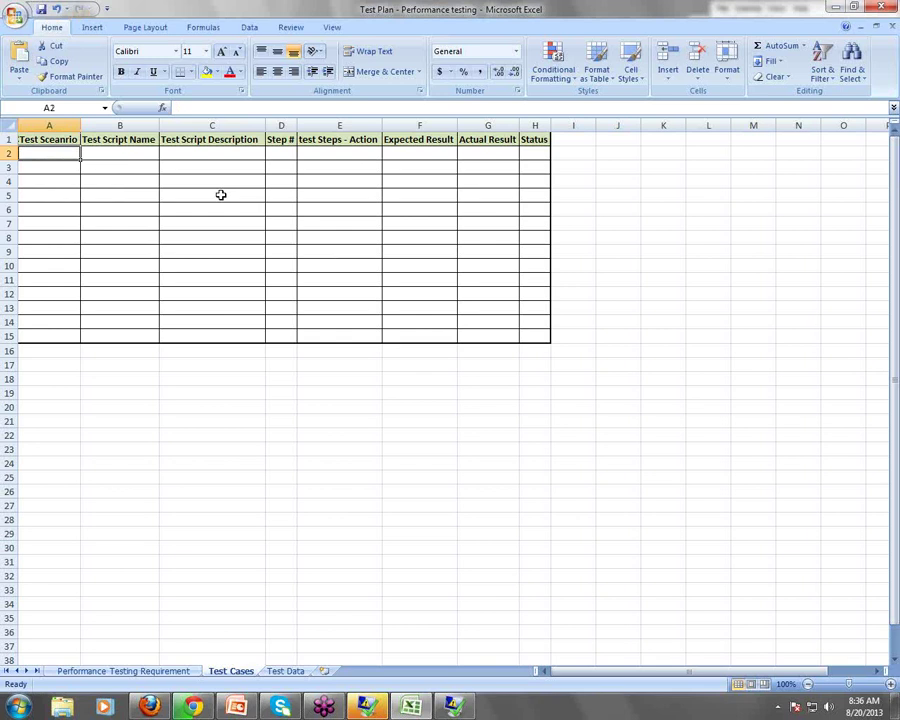
key(Tab)
key(Tab)
key(Tab)
key(Tab)
key(Tab)
key(Tab)
key(Tab)
key(Tab)
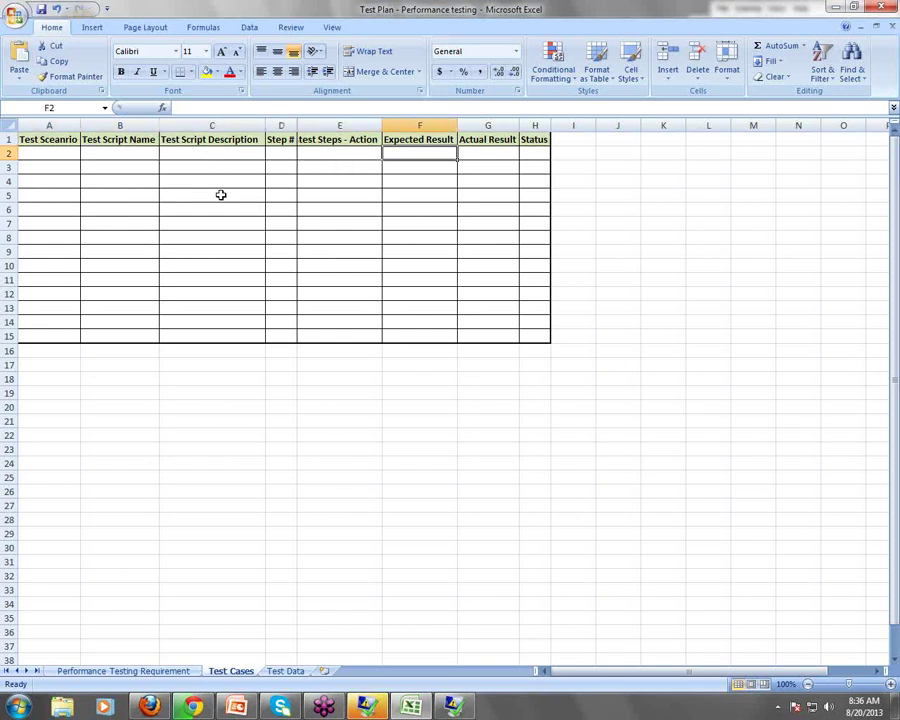
key(shift+Tab)
key(shift+Tab)
key(shift+Tab)
key(shift+Tab)
key(shift+Tab)
key(shift+Tab)
key(shift+Tab)
key(shift+Tab)
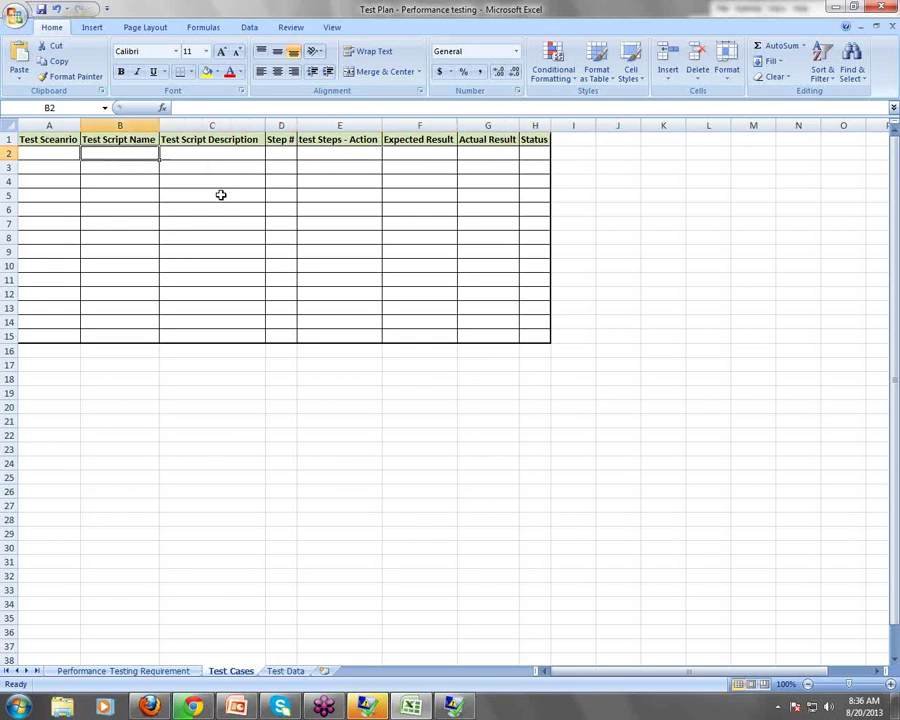
Read the row 1 headers from Test Sceanrio through Step #, Expected Result and Status
key(Up)
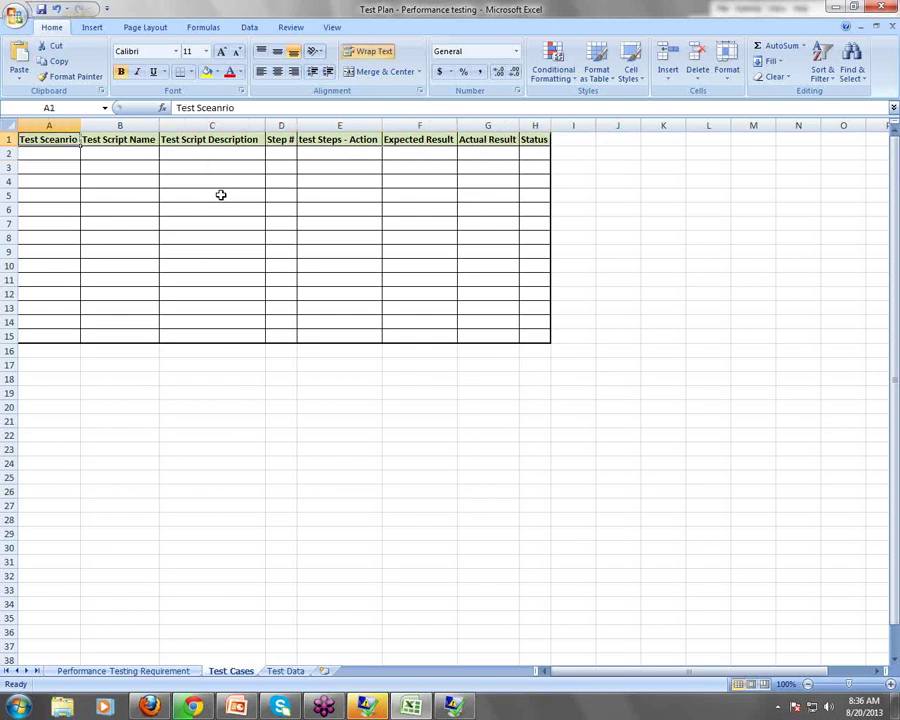
key(Tab)
key(Tab)
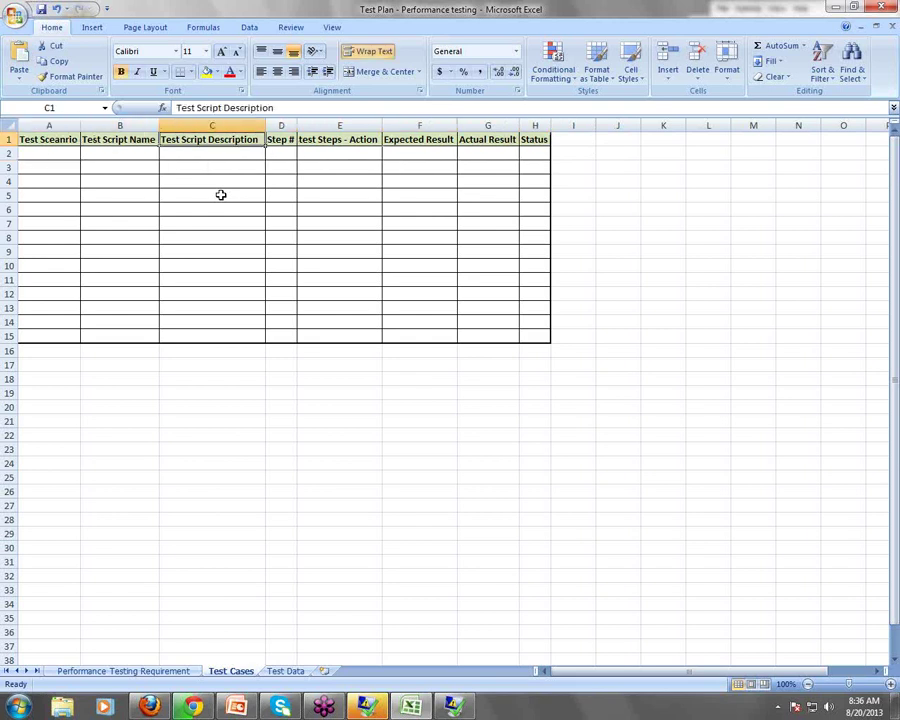
key(shift+Tab)
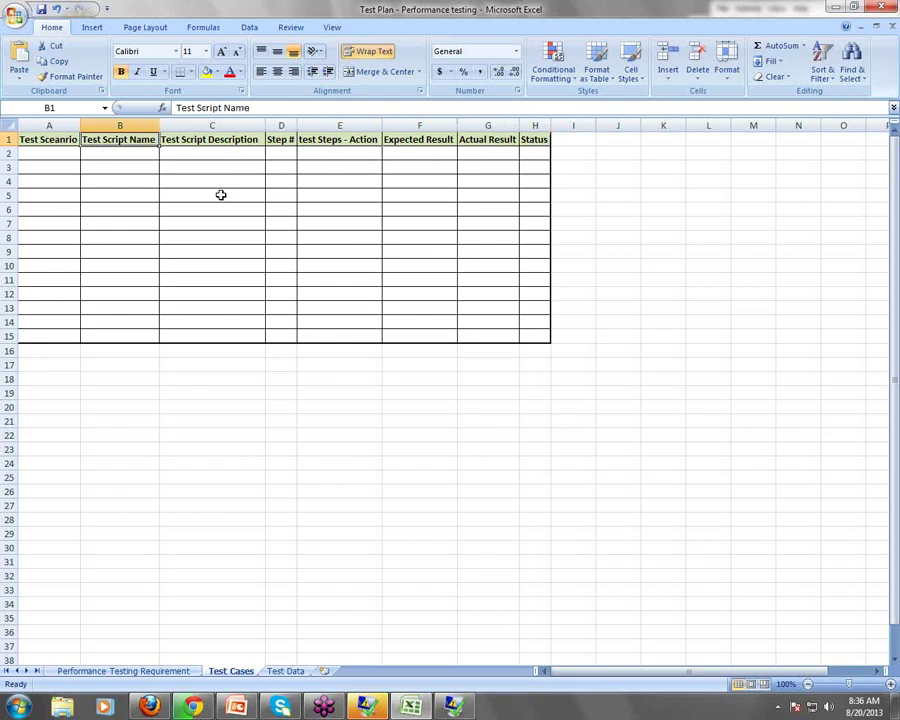
key(Tab)
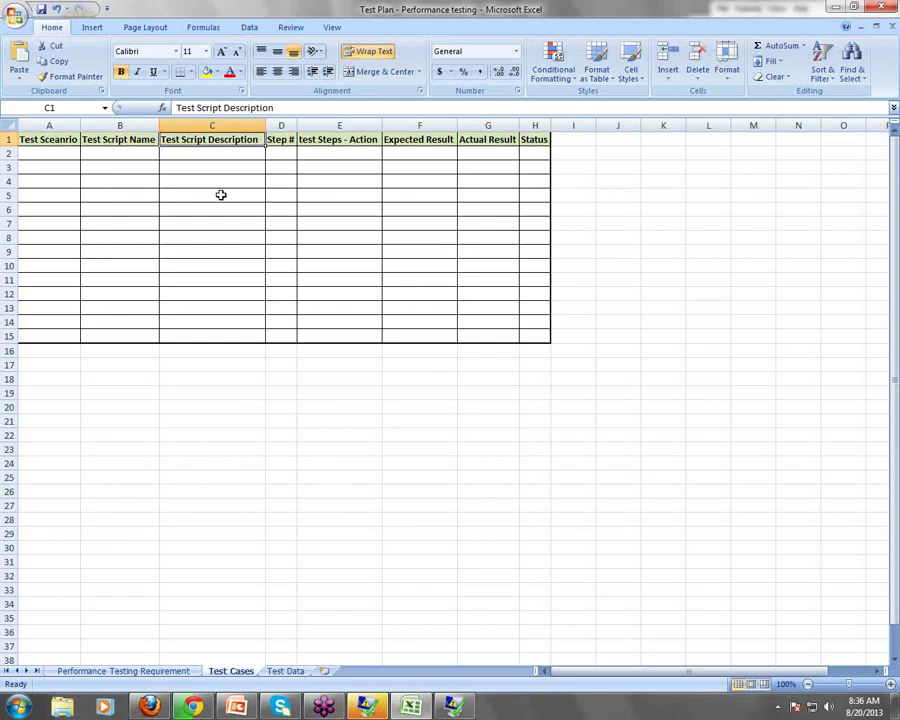
key(shift+Tab)
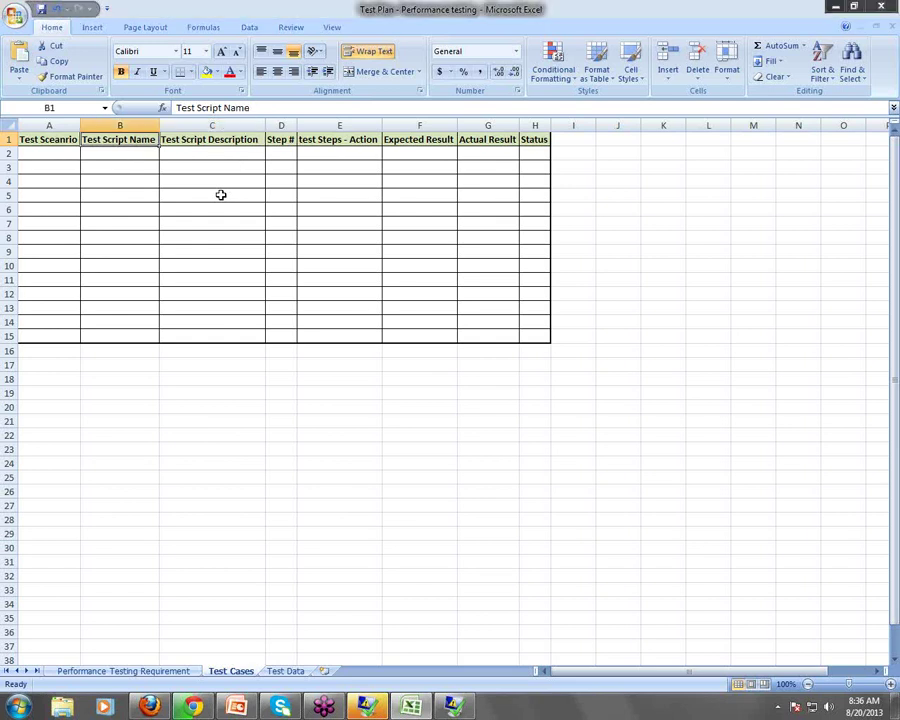
key(Tab)
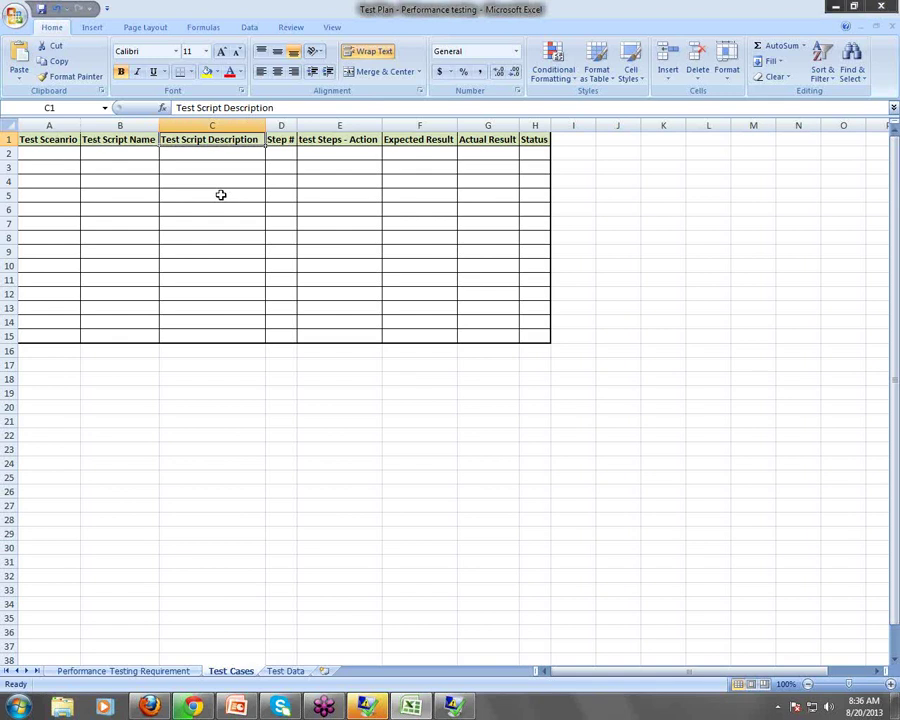
key(Tab)
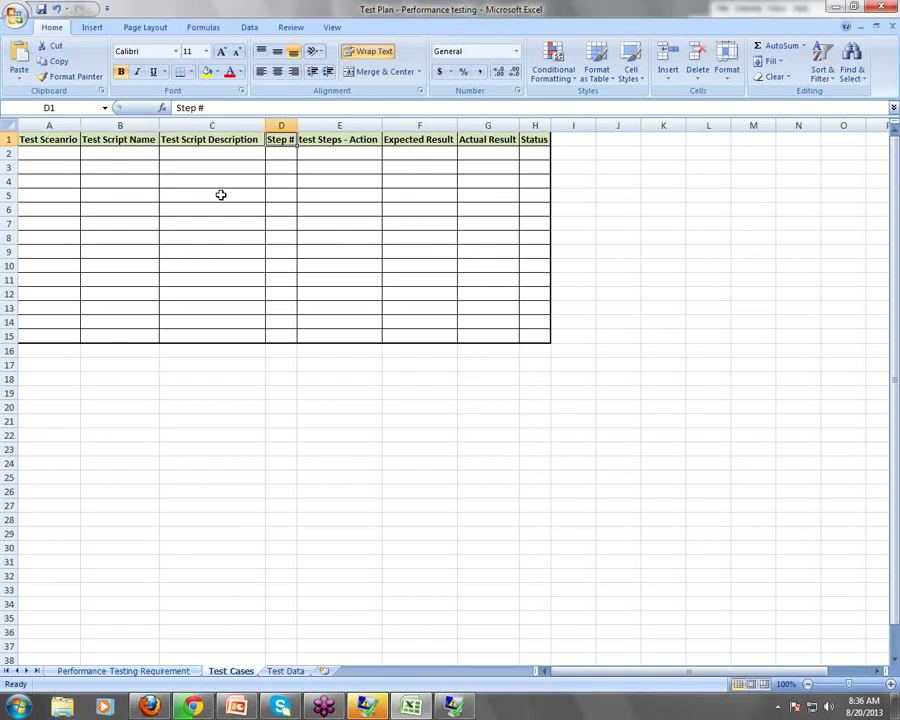
key(Tab)
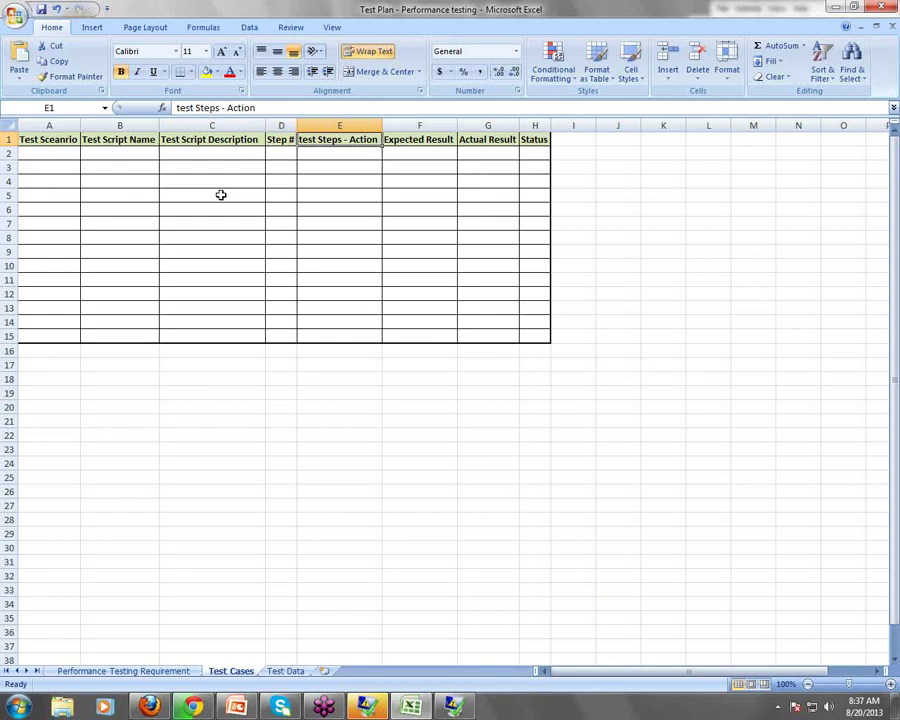
key(Tab)
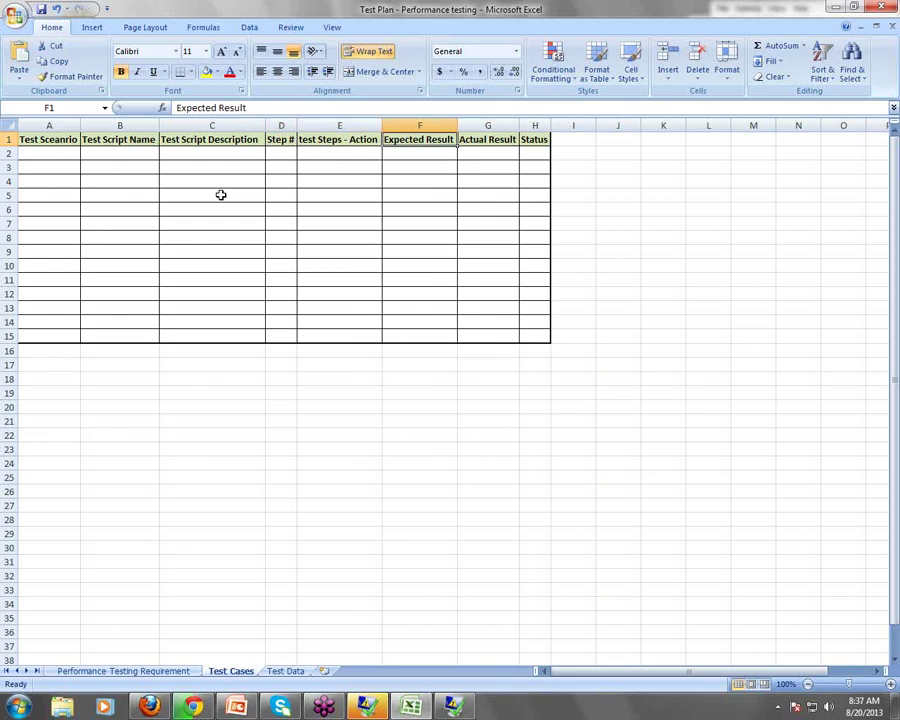
key(Tab)
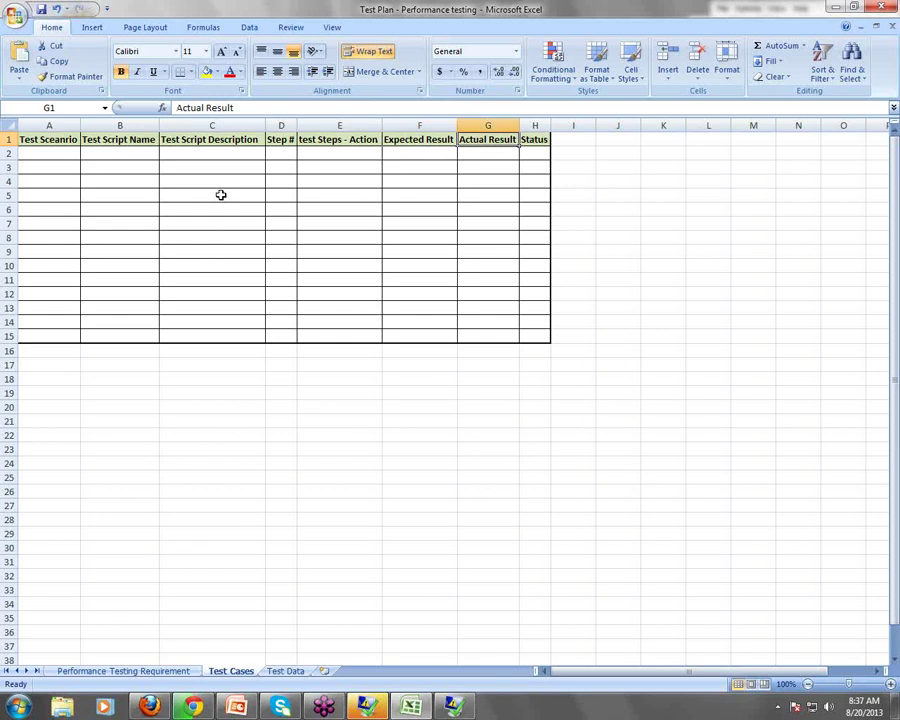
key(Tab)
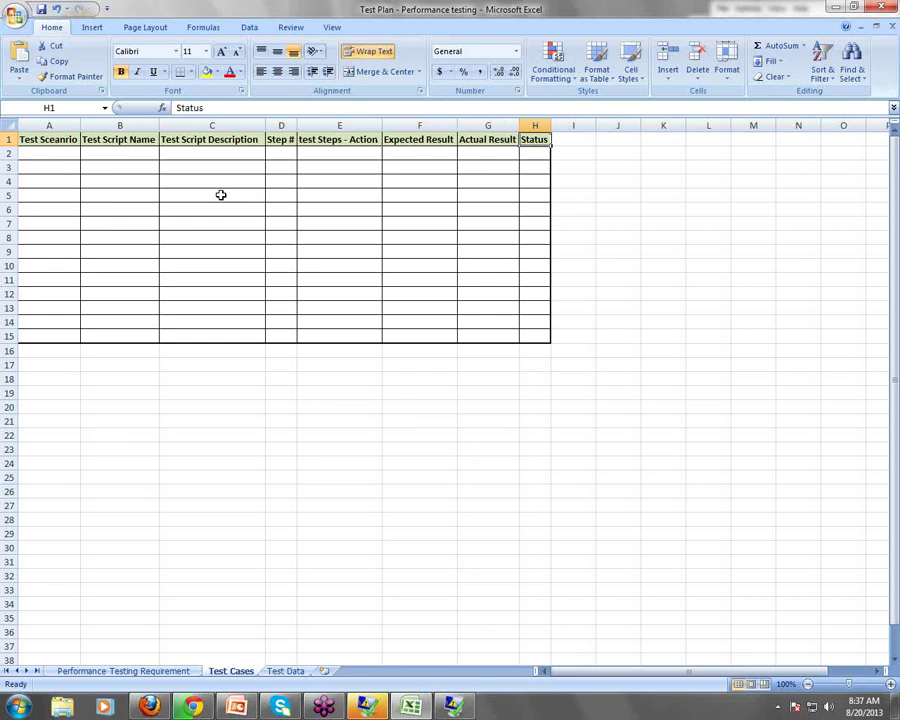
Insert a column before Expected Result and head it 'Number of Users' in F1
click(534, 125)
right_click(534, 125)
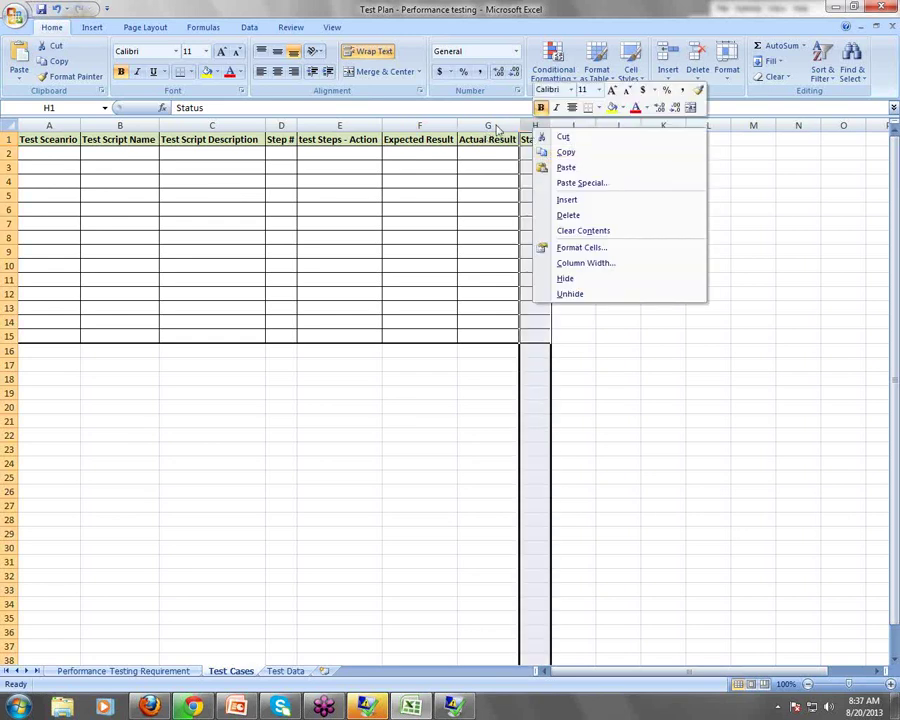
click(400, 125)
click(402, 125)
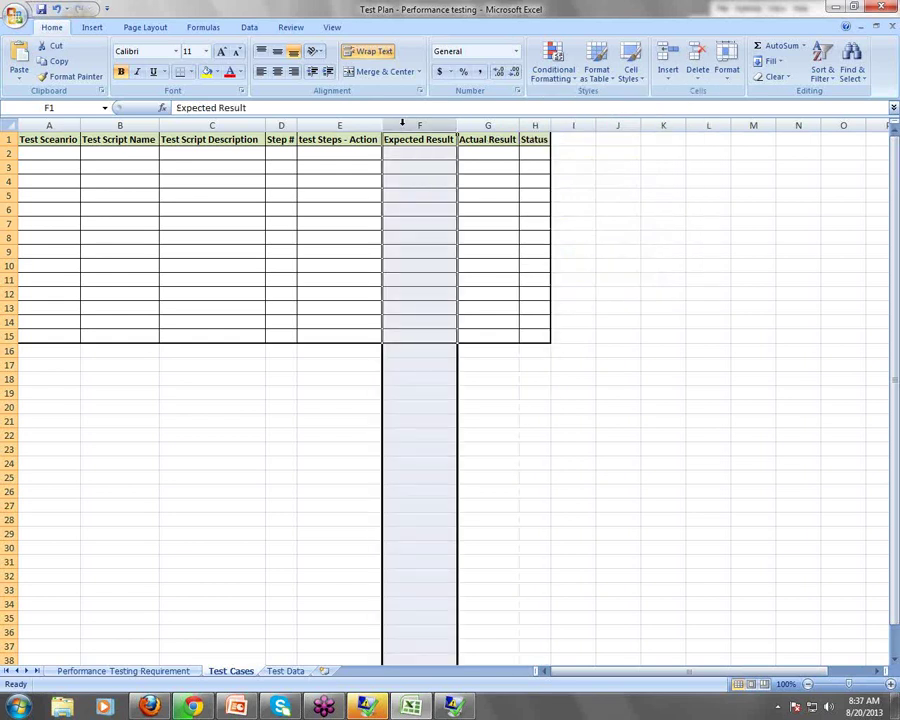
right_click(404, 125)
click(445, 197)
click(412, 150)
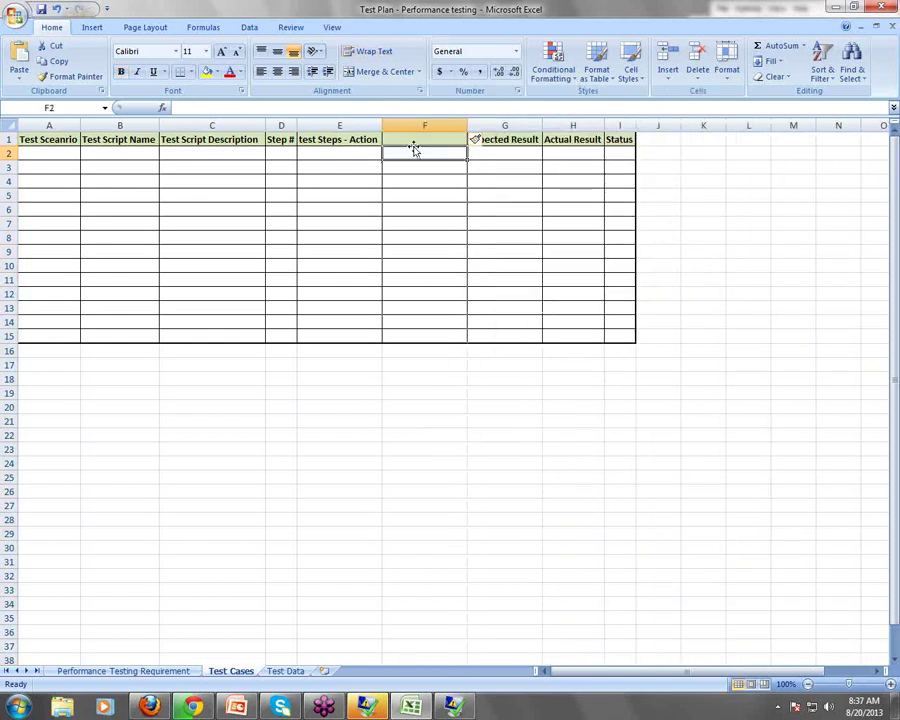
click(420, 139)
text(NU)
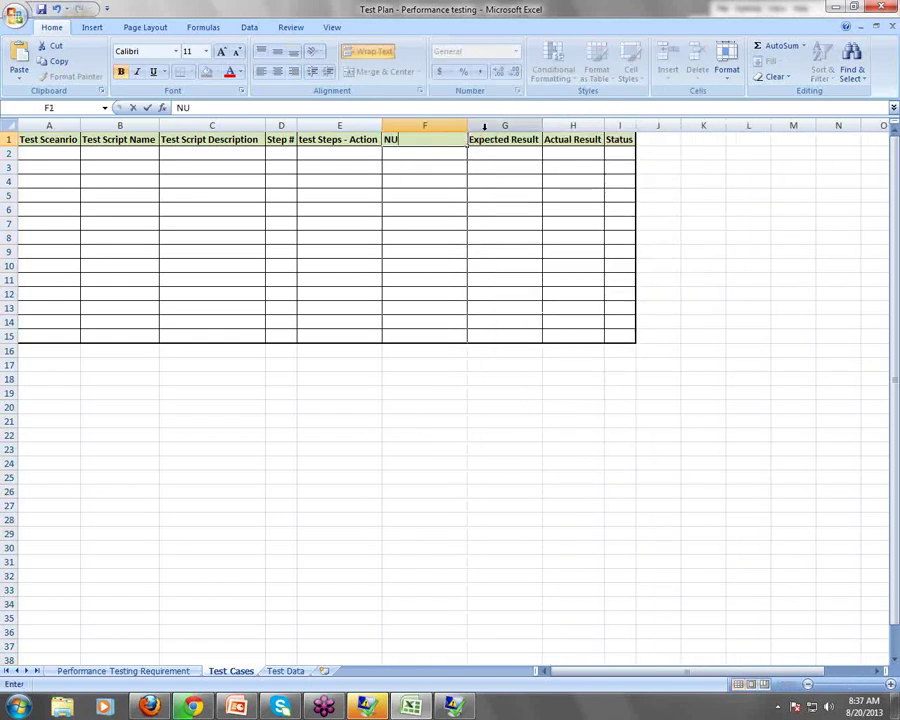
text(mber of Use)
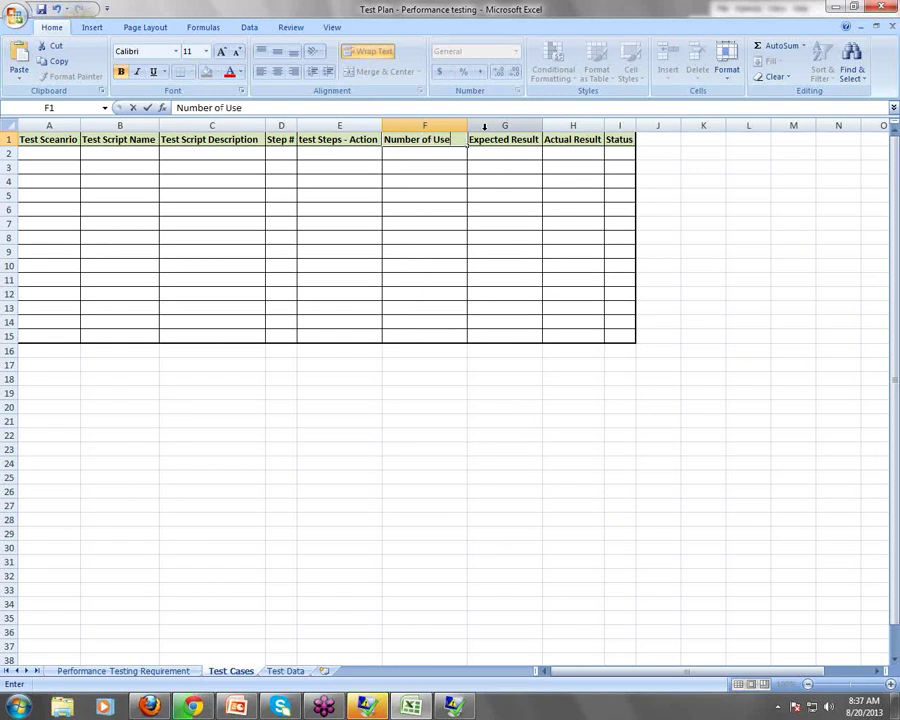
text(rs)
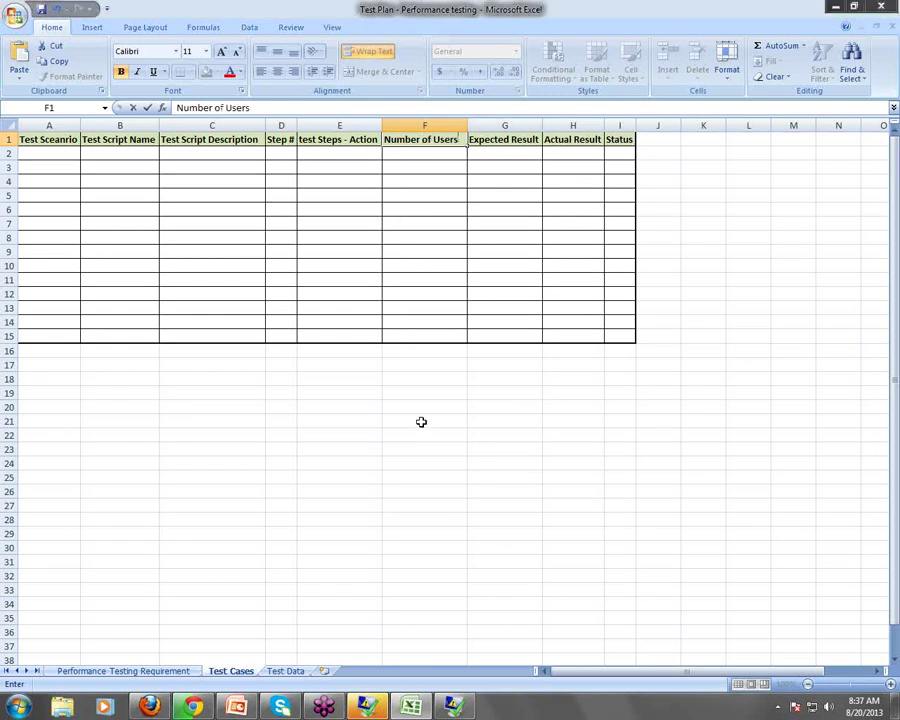
click(420, 420)
Check the scenario note in C14 on the Performance Testing Requirement sheet
click(160, 671)
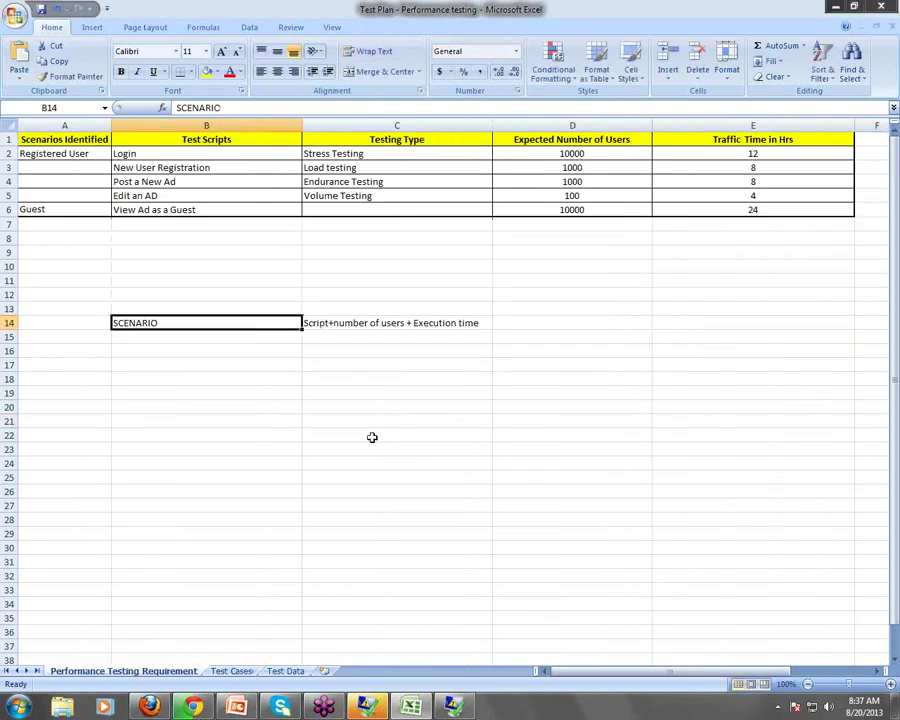
click(337, 323)
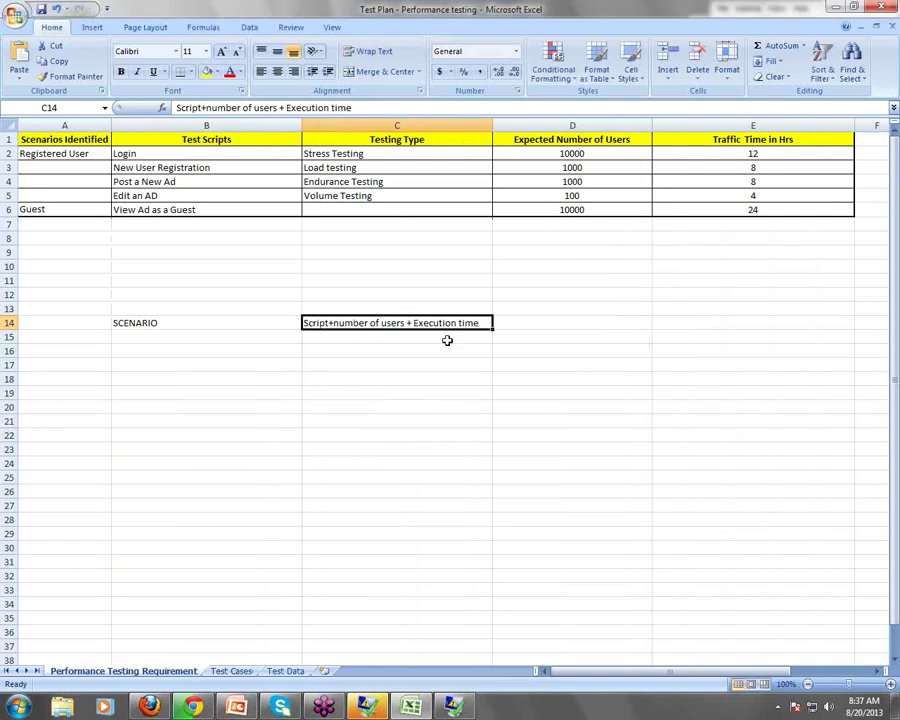
click(236, 672)
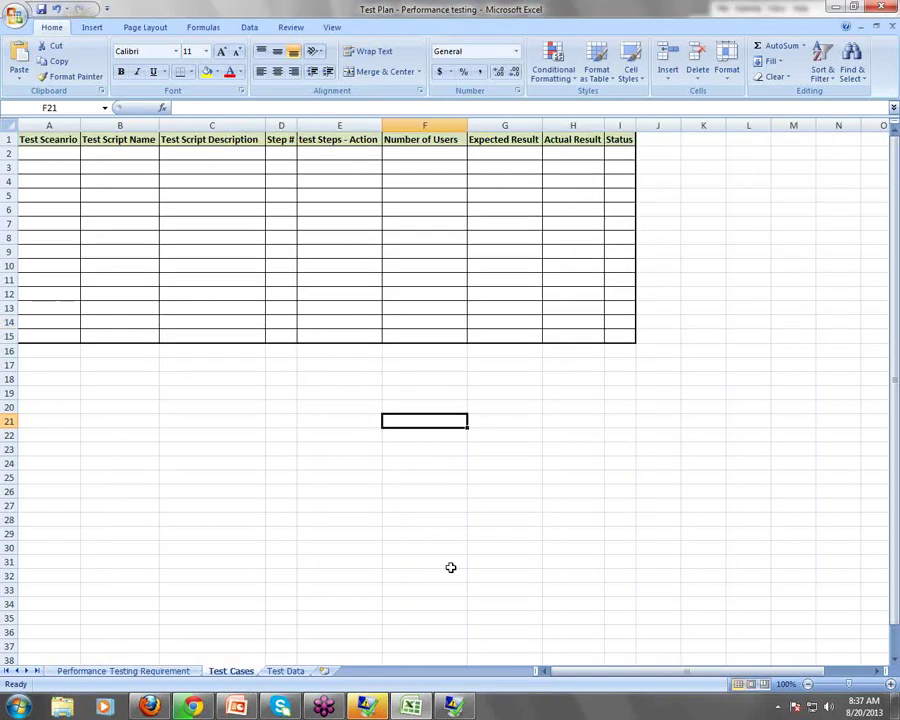
Insert an 'Execution Time' column in G, just before Expected Result
right_click(502, 126)
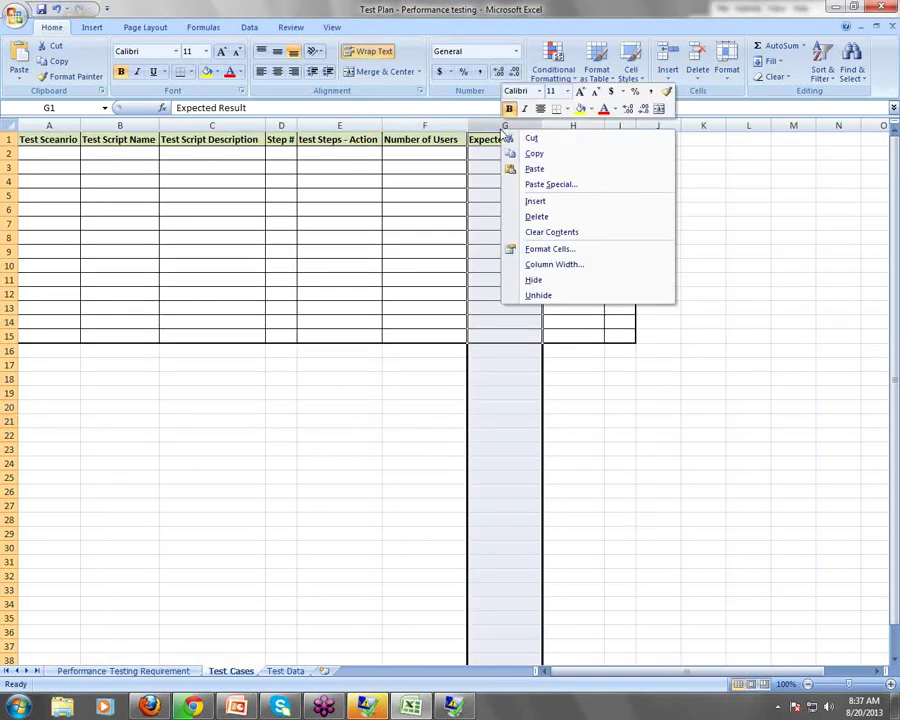
click(536, 202)
click(512, 142)
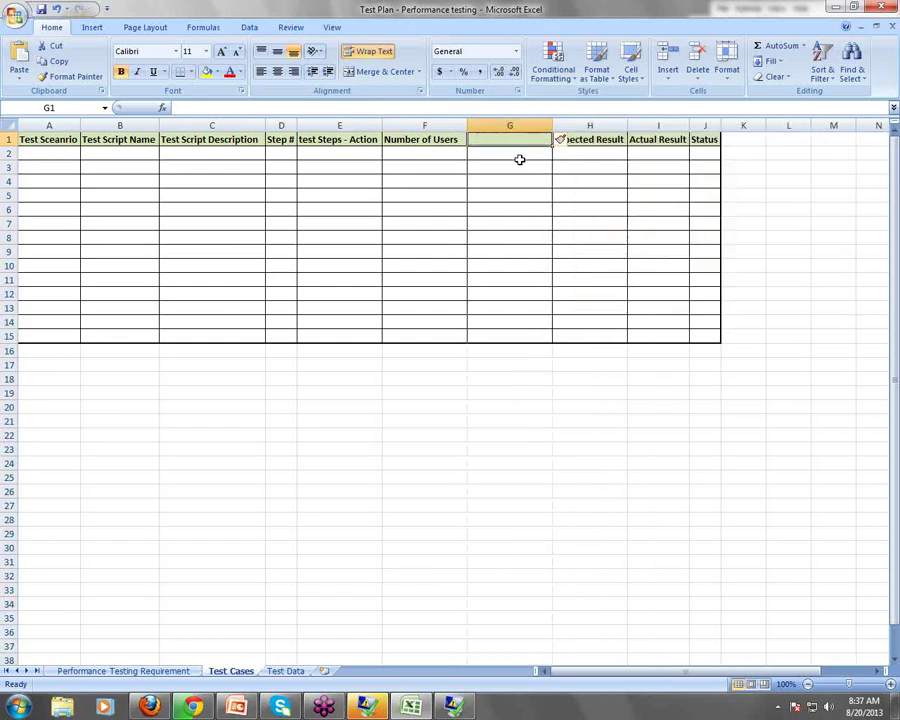
text(Exe)
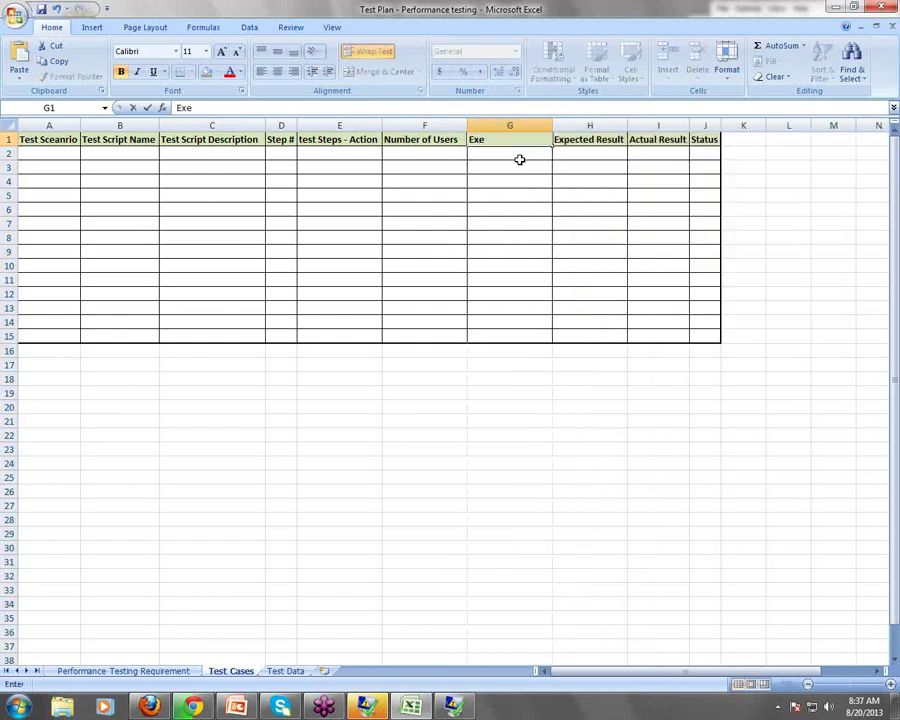
text(cution Time)
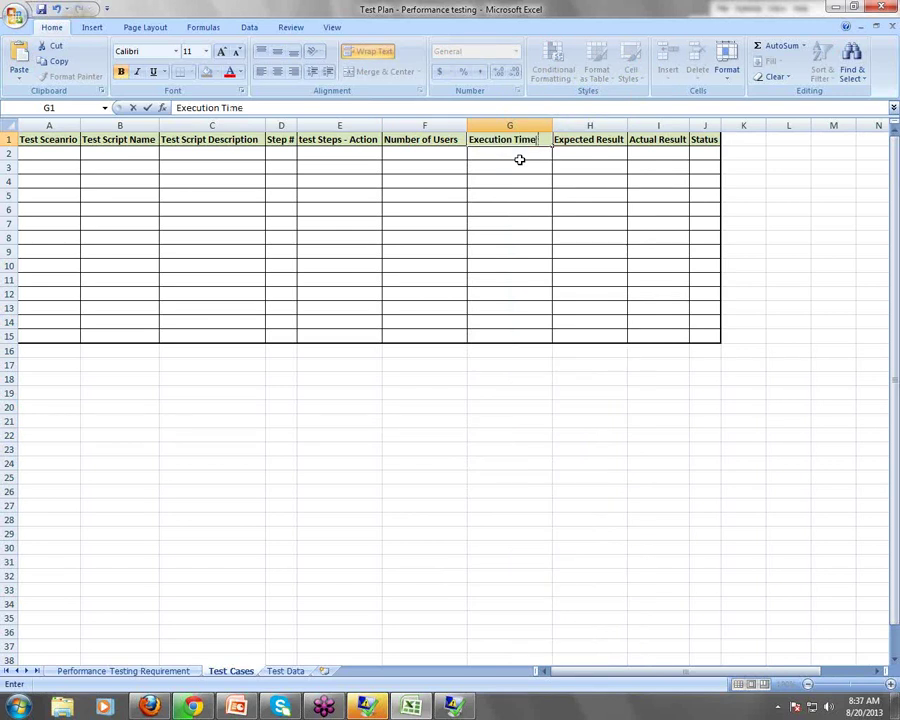
click(522, 222)
click(514, 155)
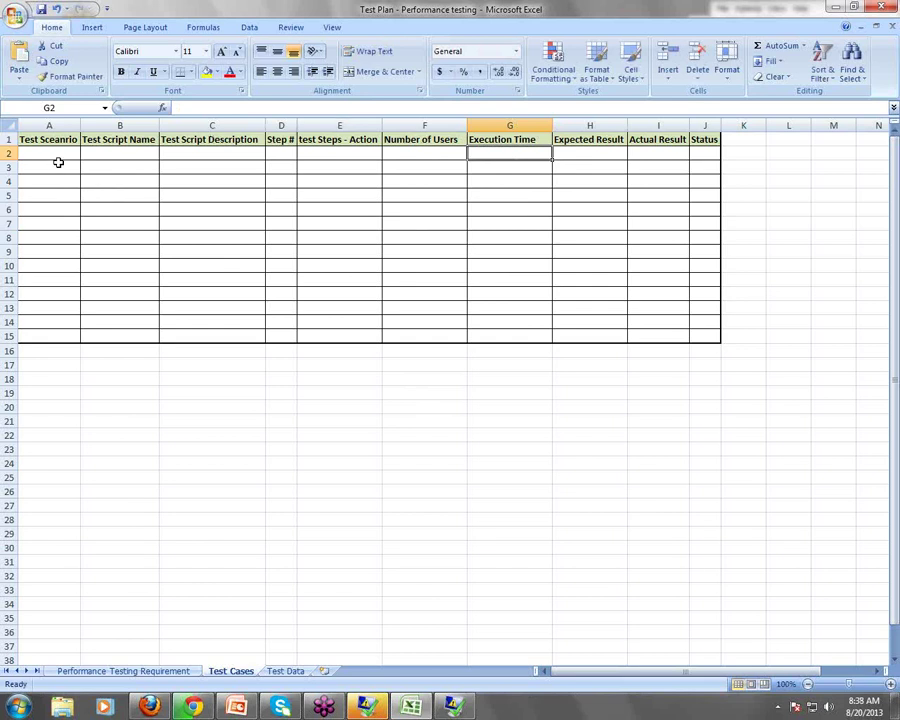
click(60, 154)
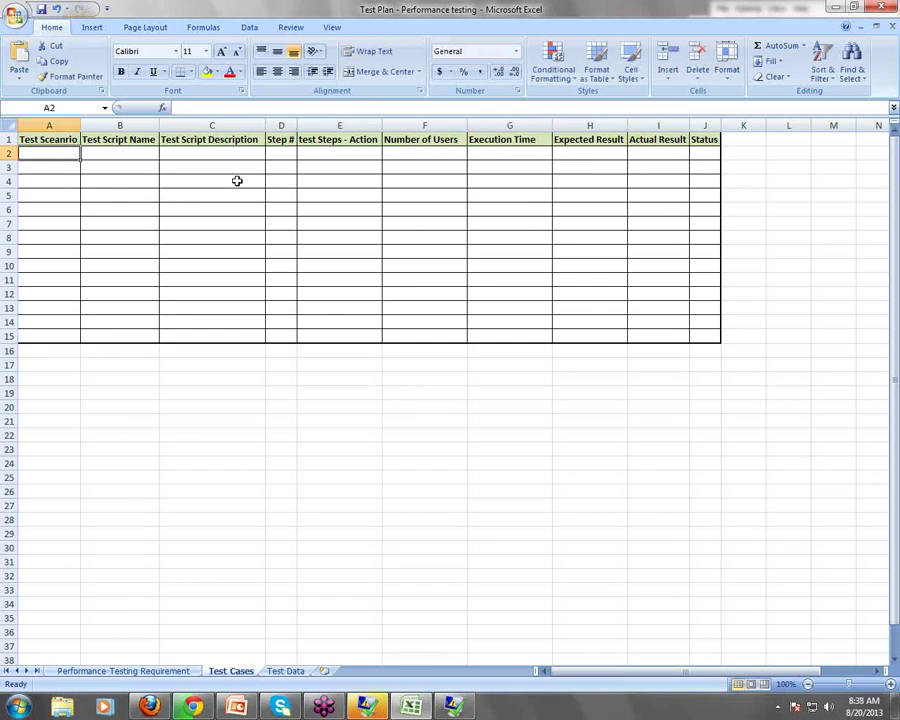
click(177, 670)
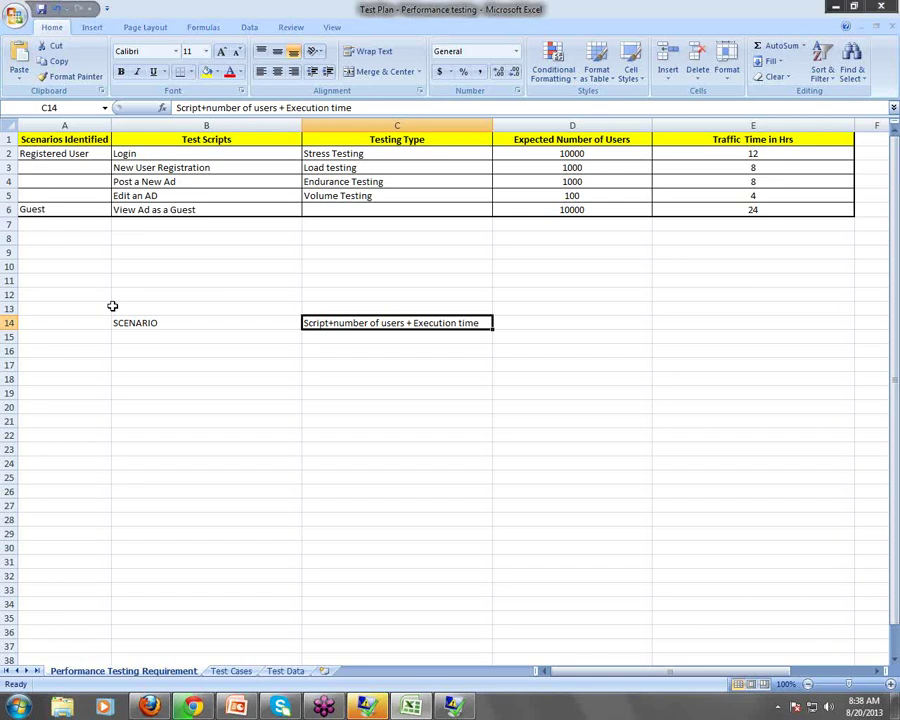
click(80, 153)
click(152, 323)
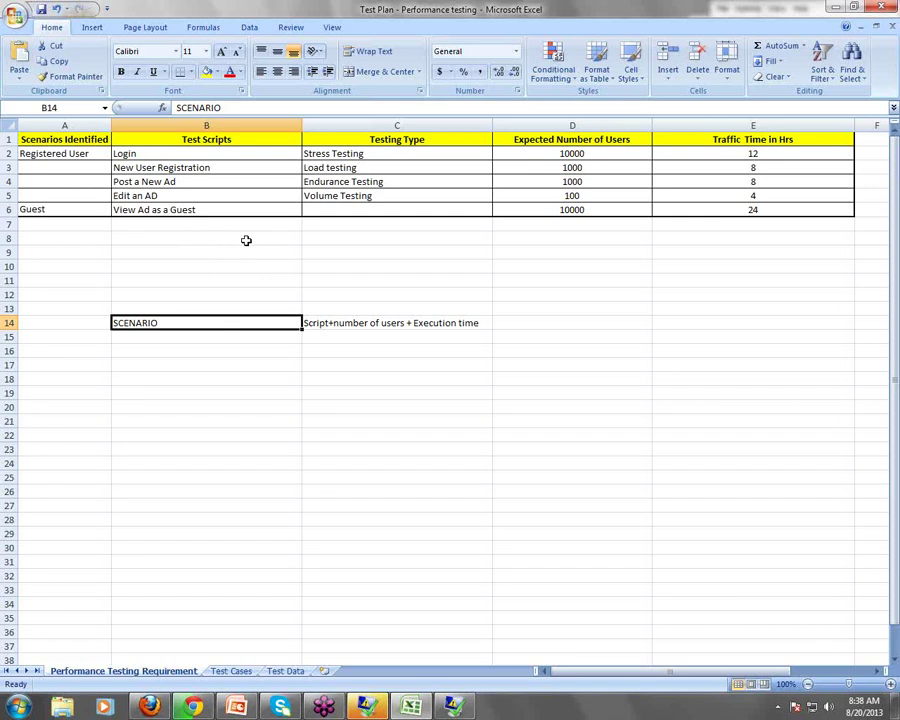
click(210, 153)
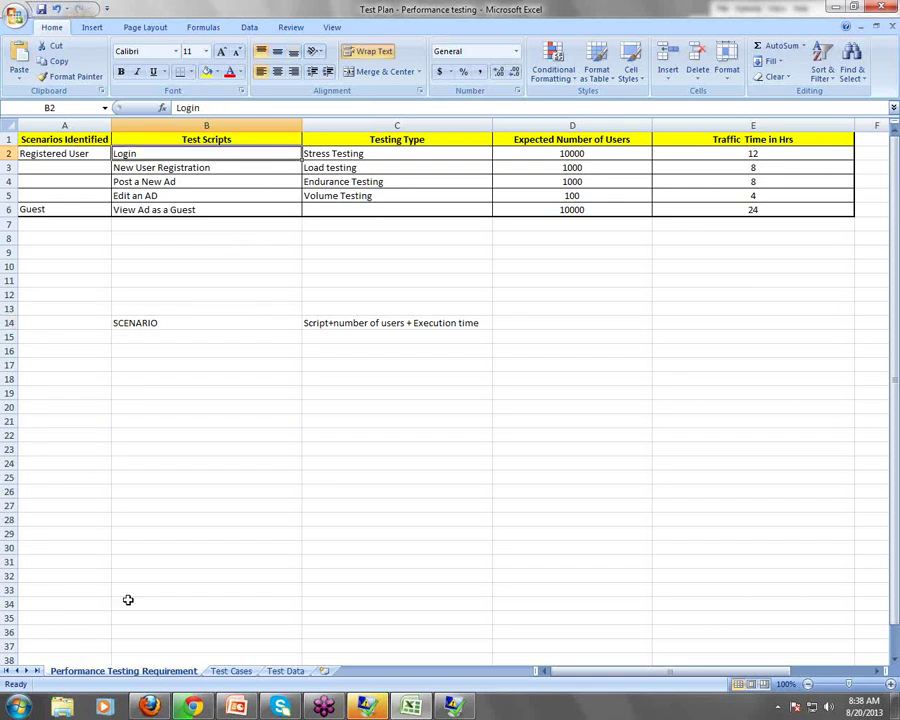
click(222, 168)
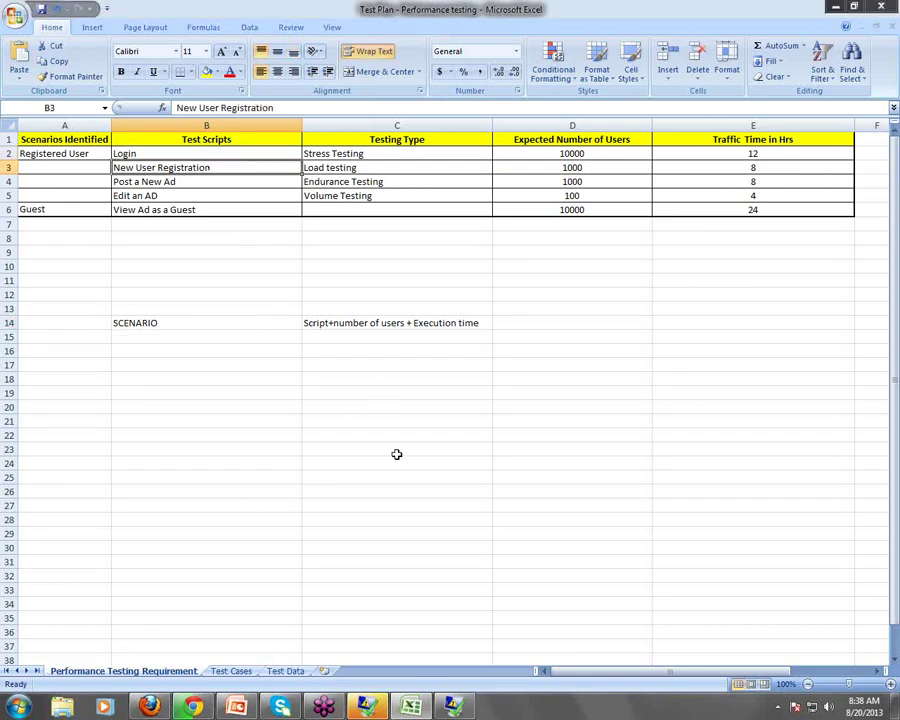
click(231, 671)
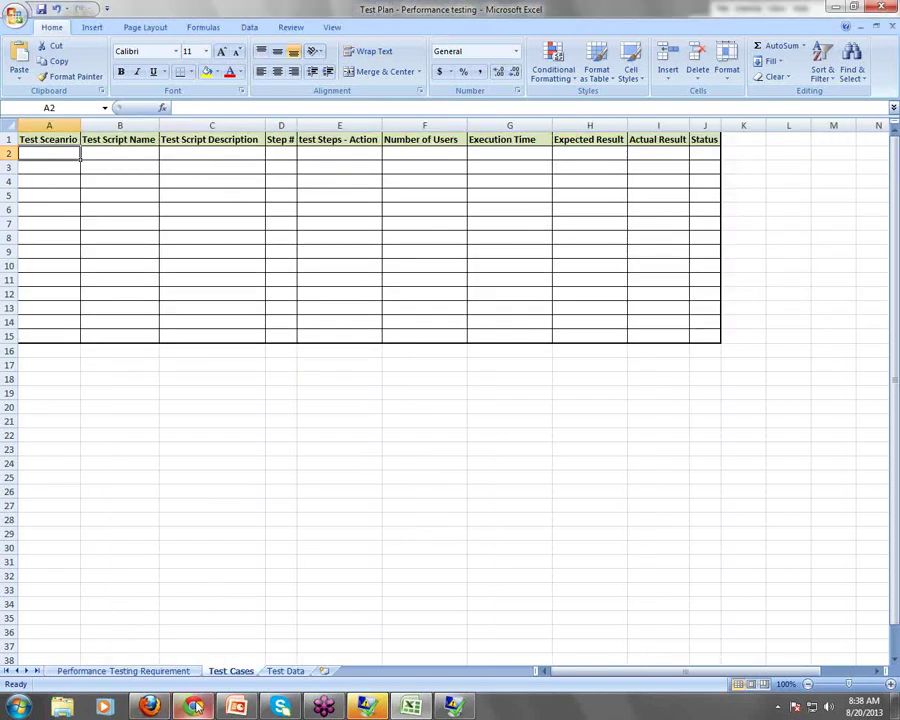
mouse_move(195, 708)
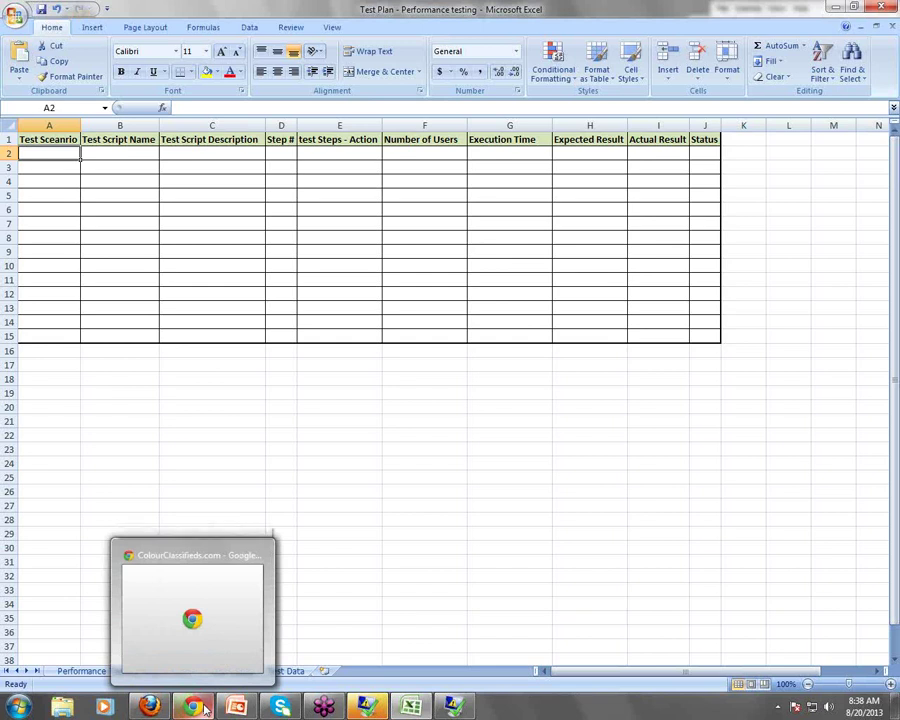
Open ColourClassifieds' Register page and go through its e-mail, name, password and conditions fields
click(203, 708)
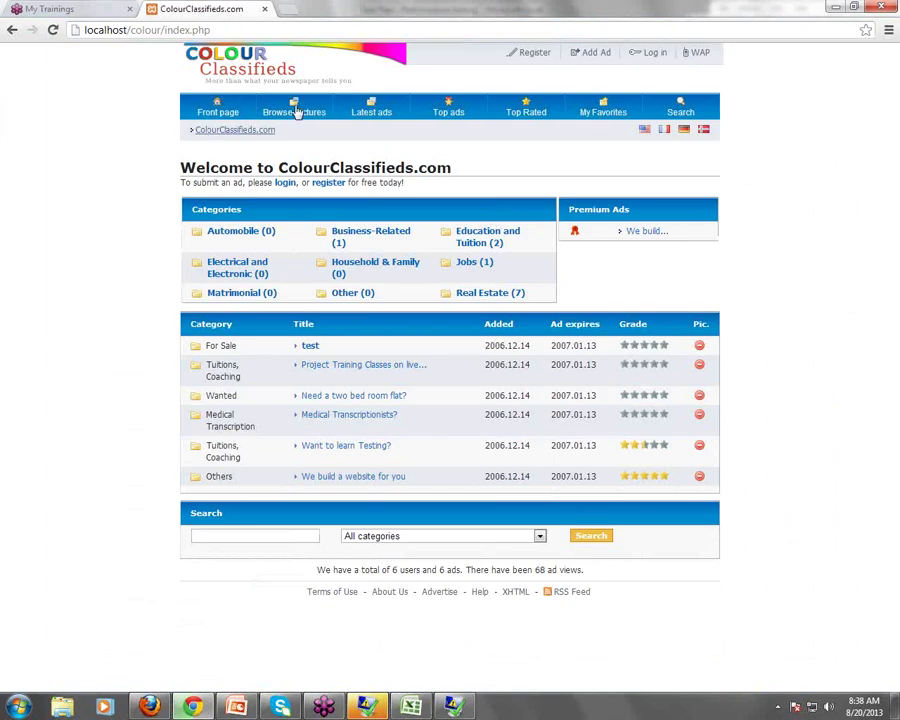
click(536, 58)
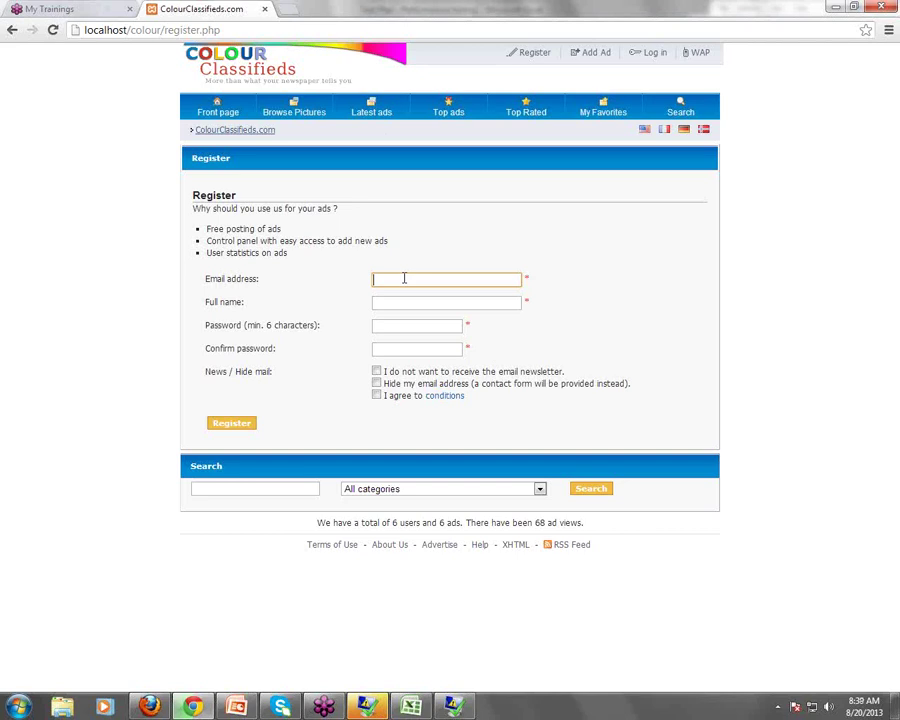
click(412, 304)
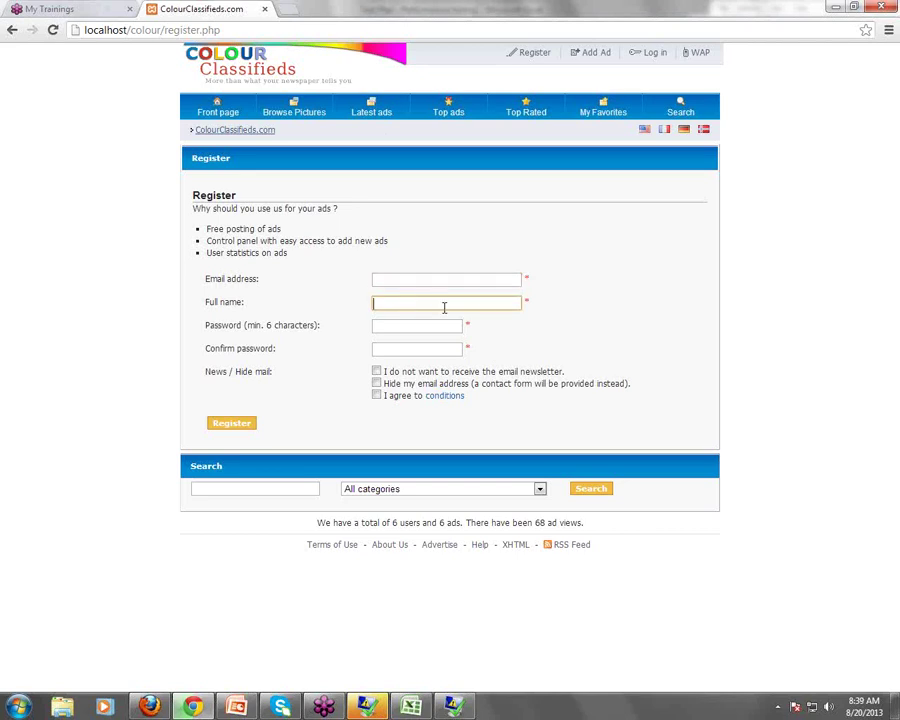
click(423, 328)
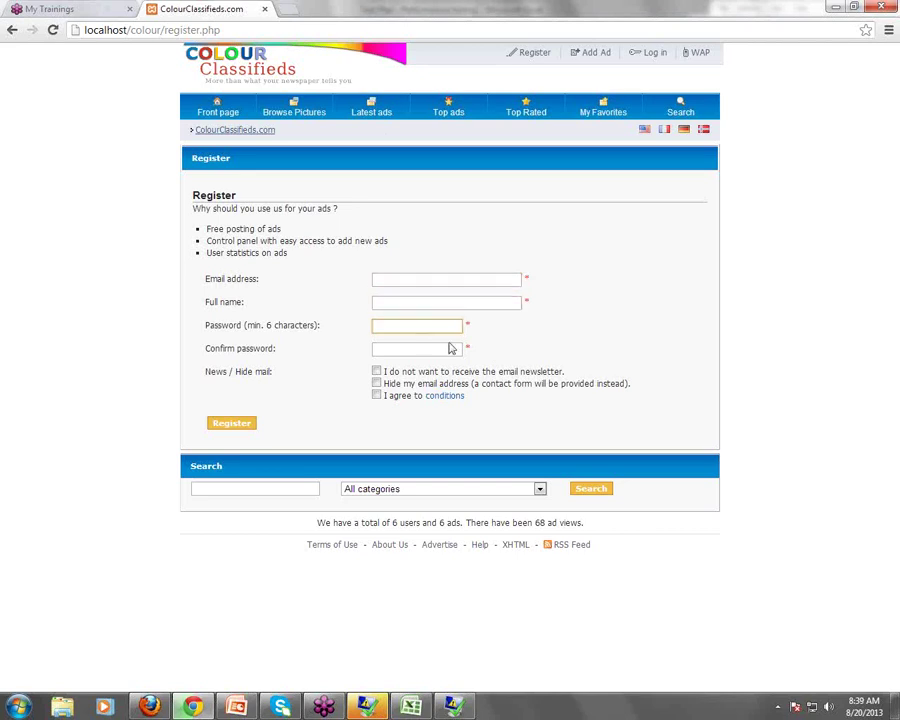
click(421, 347)
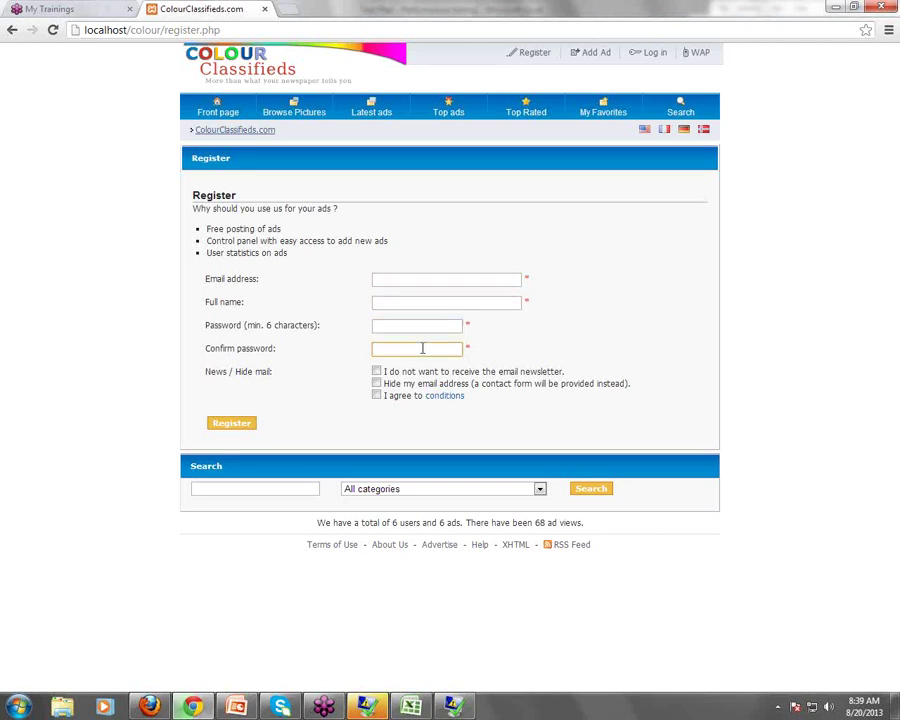
click(377, 398)
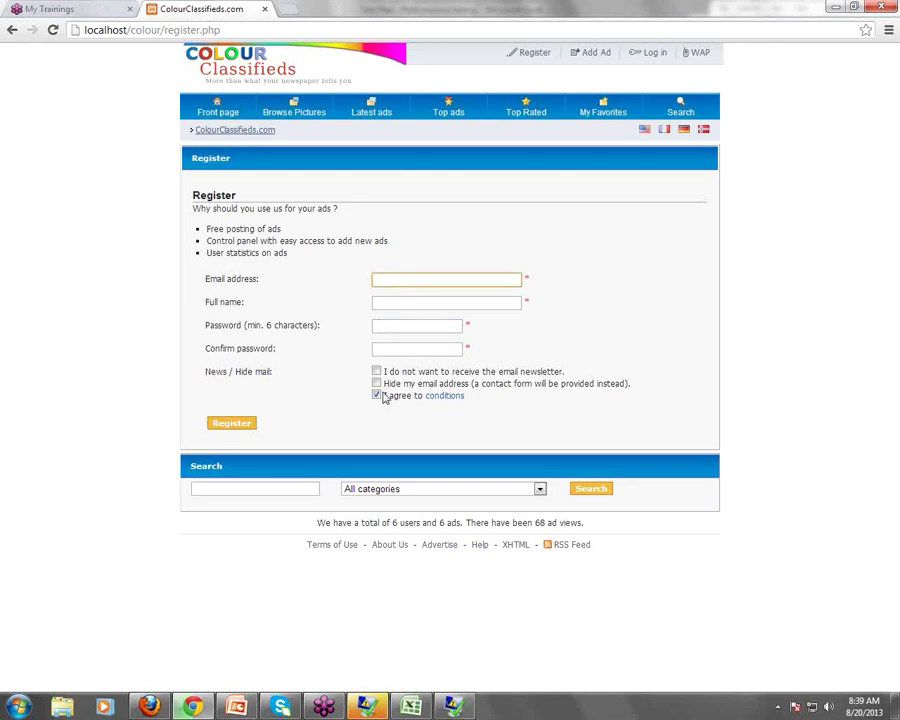
click(436, 283)
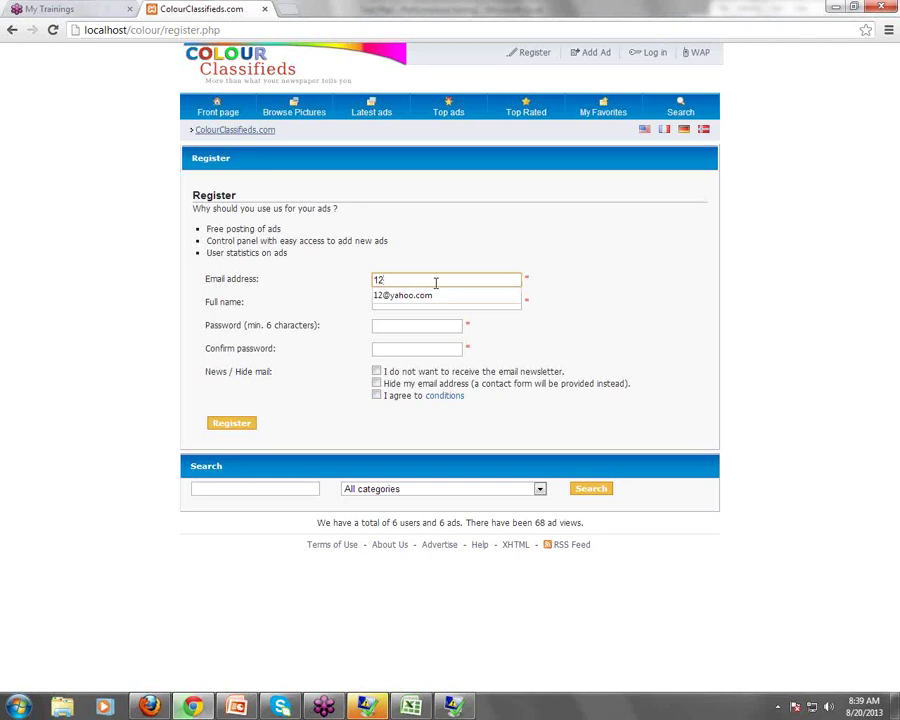
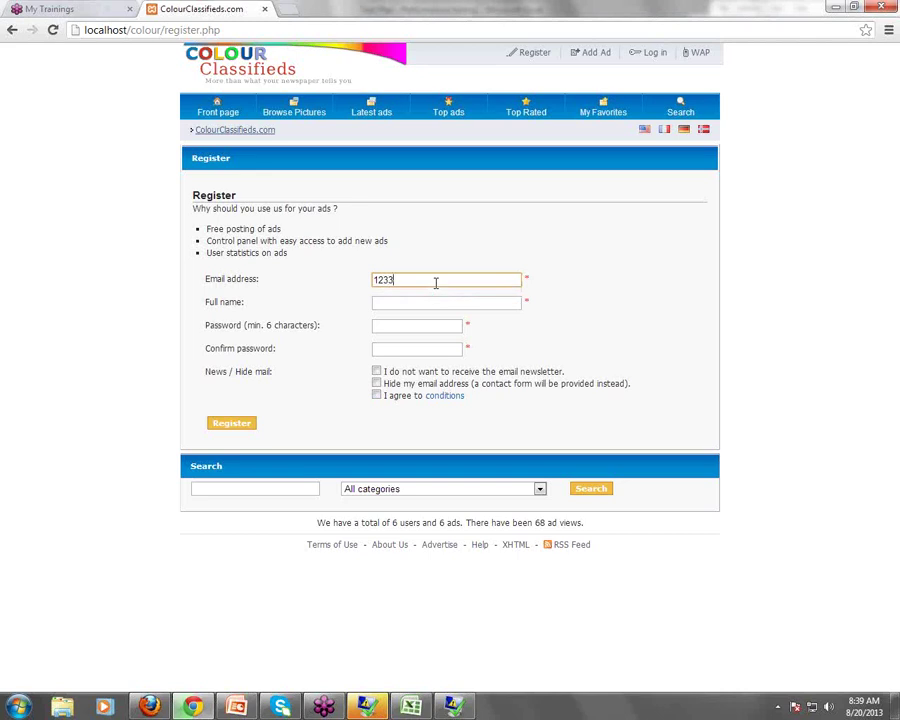
Fill in the new member's e-mail address, full name, password and password confirmation
click(432, 299)
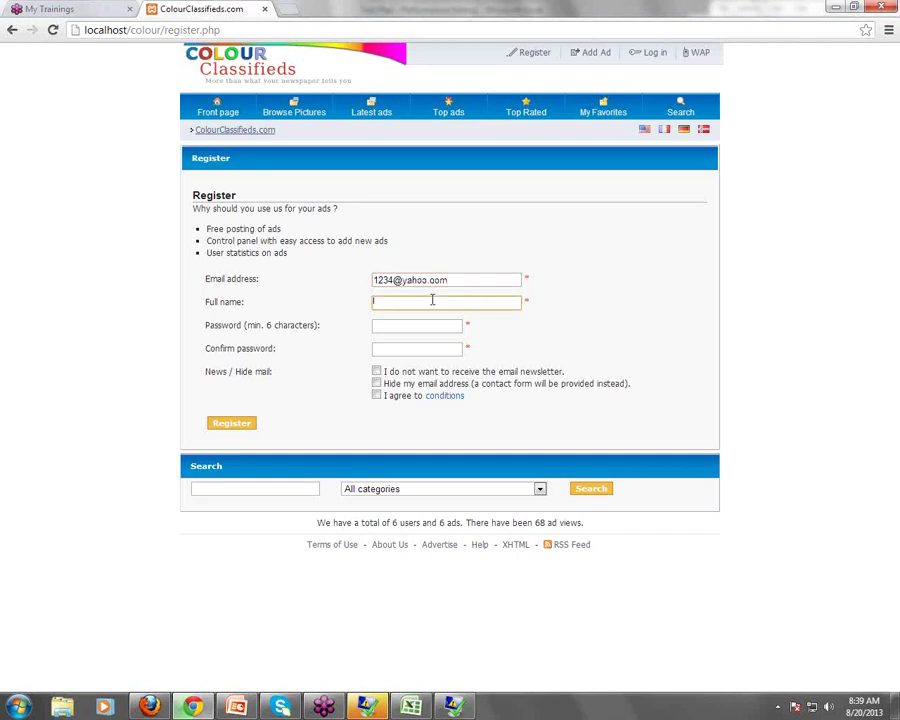
text(Ite)
text(laear)
key(BackSpace)
key(BackSpace)
key(BackSpace)
key(BackSpace)
key(BackSpace)
key(BackSpace)
key(BackSpace)
text(tElearn)
click(406, 327)
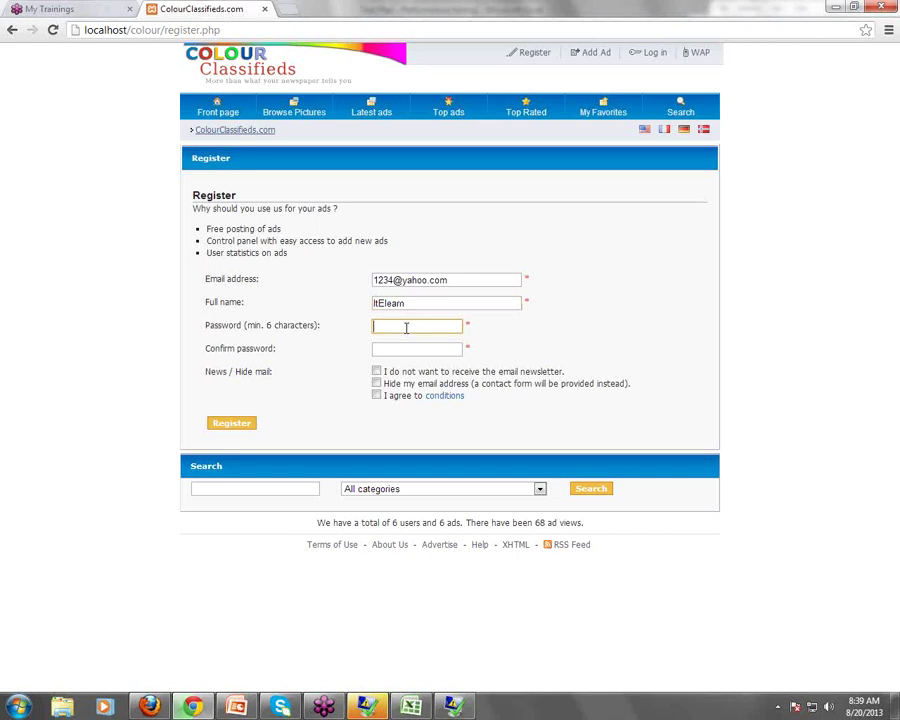
text(123456)
key(Tab)
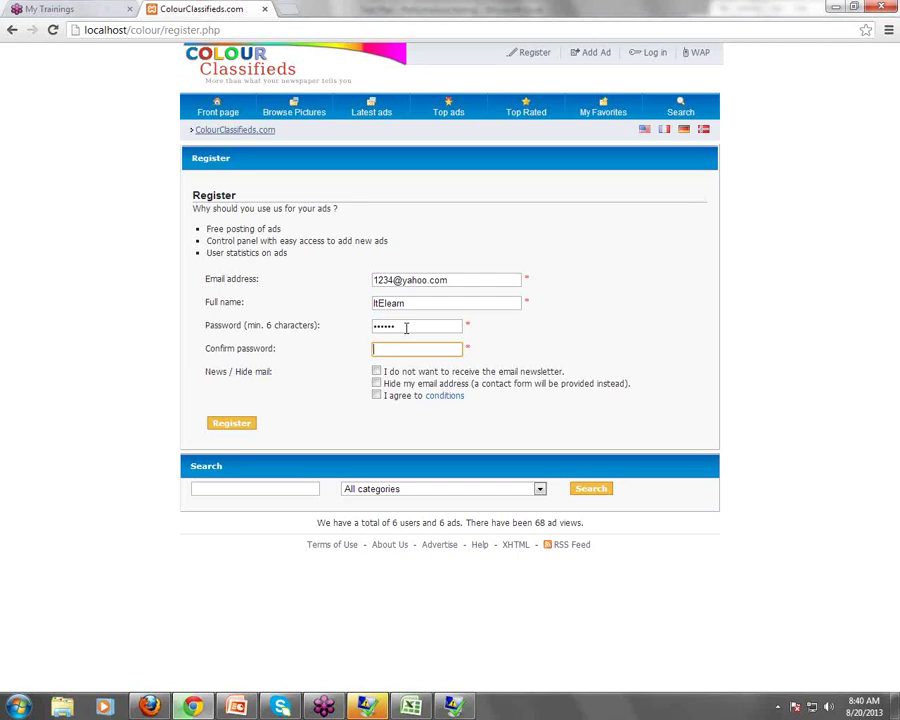
text(12345)
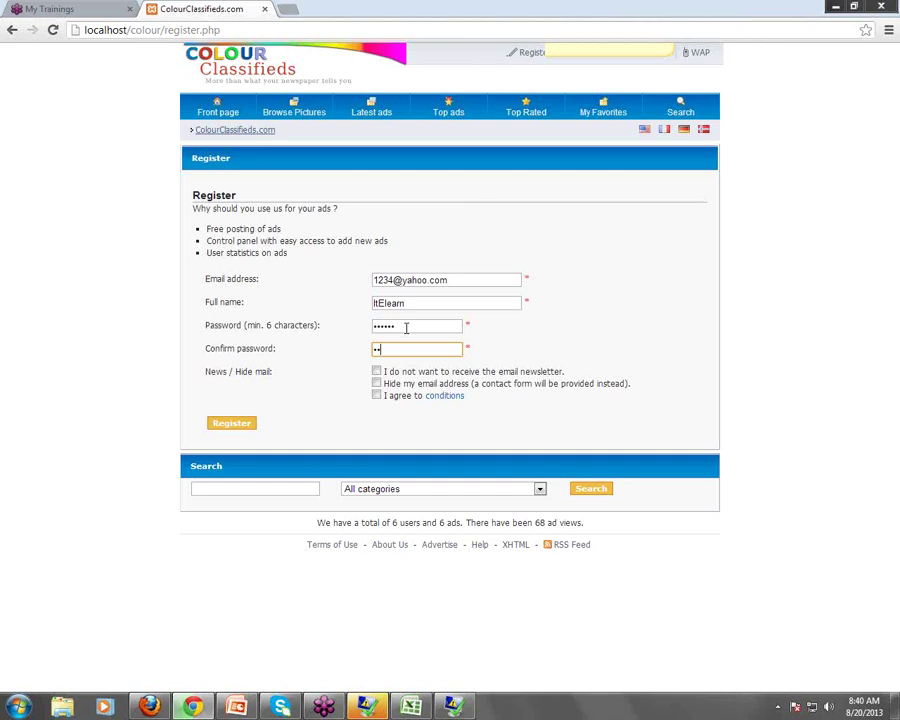
text(6)
Accept the conditions, submit the registration, log out, and return to the Excel workbook
click(376, 395)
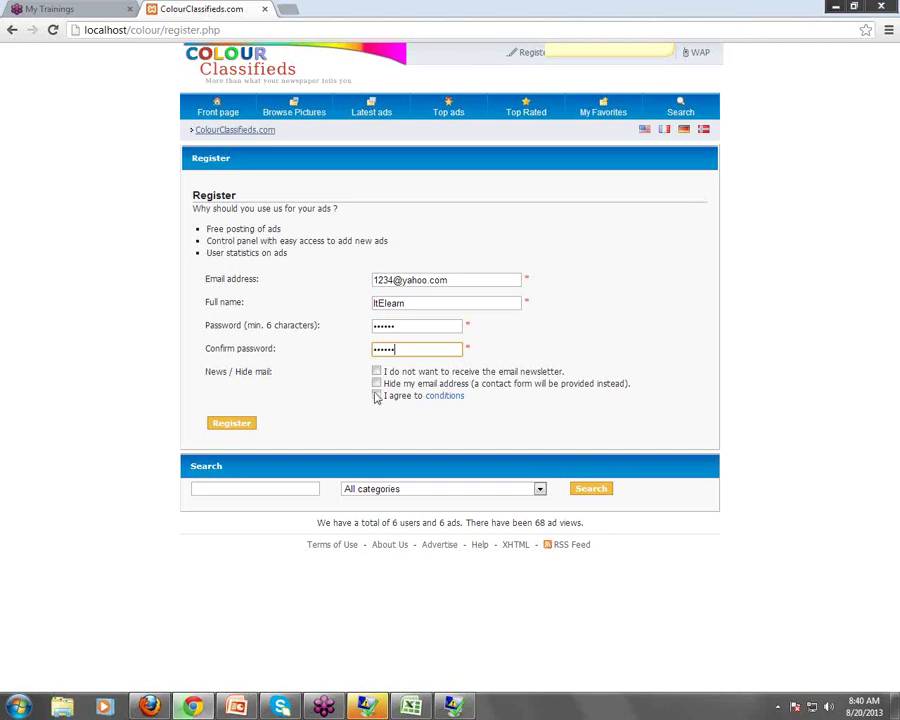
click(233, 423)
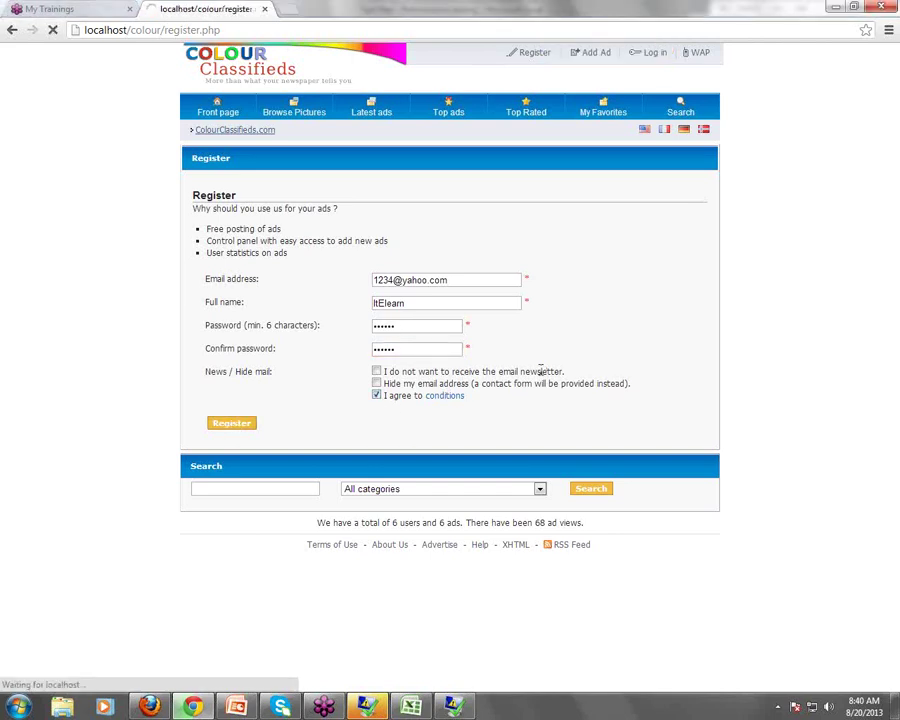
click(255, 281)
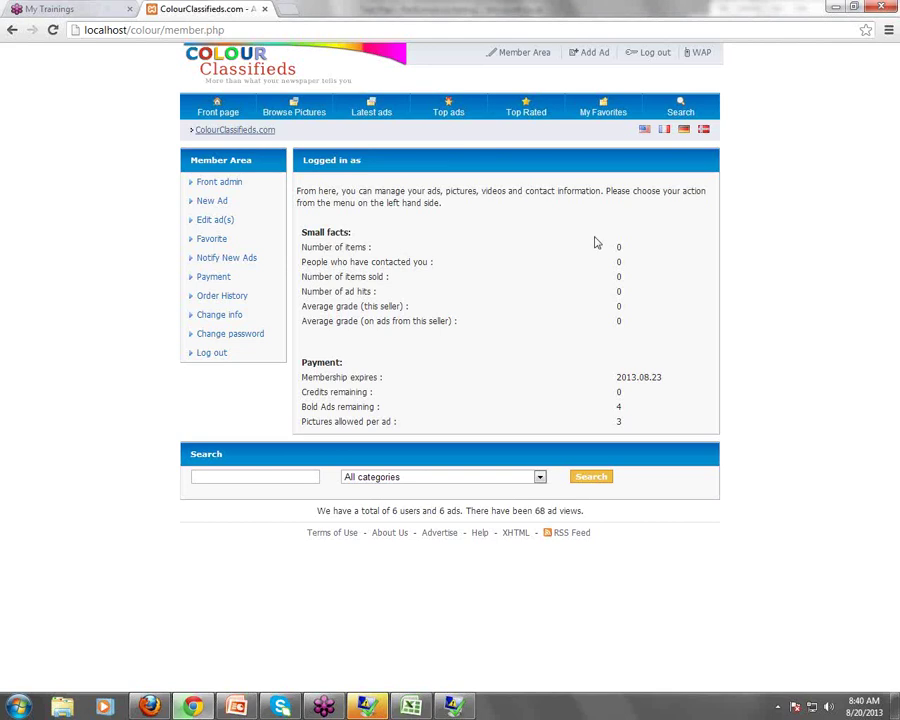
click(655, 52)
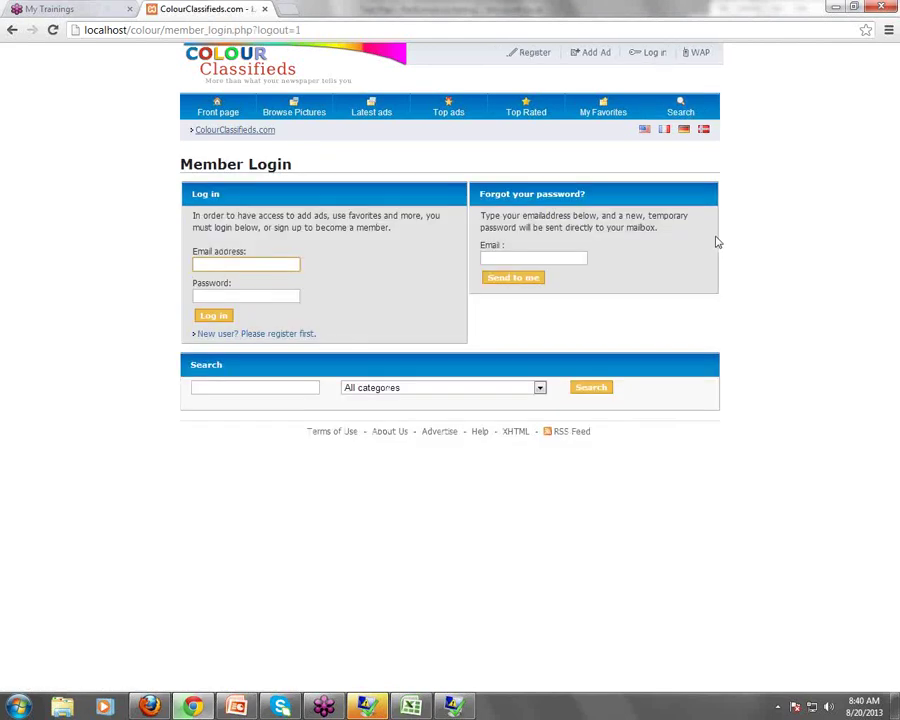
click(410, 707)
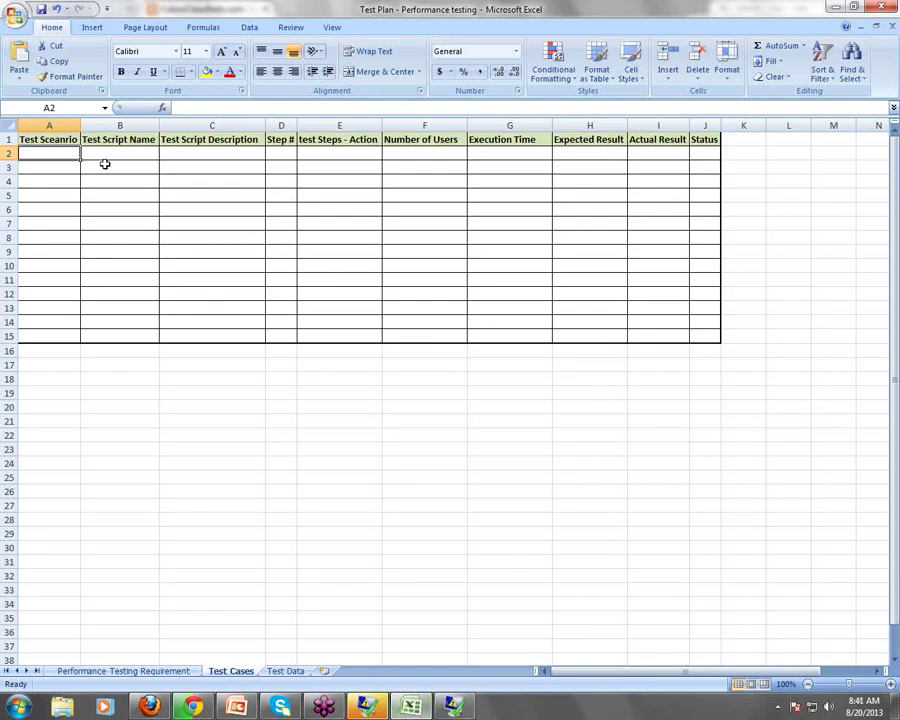
Enter the scenario 'Registration' in A2 and the script name 'Login' in B2
text(Re)
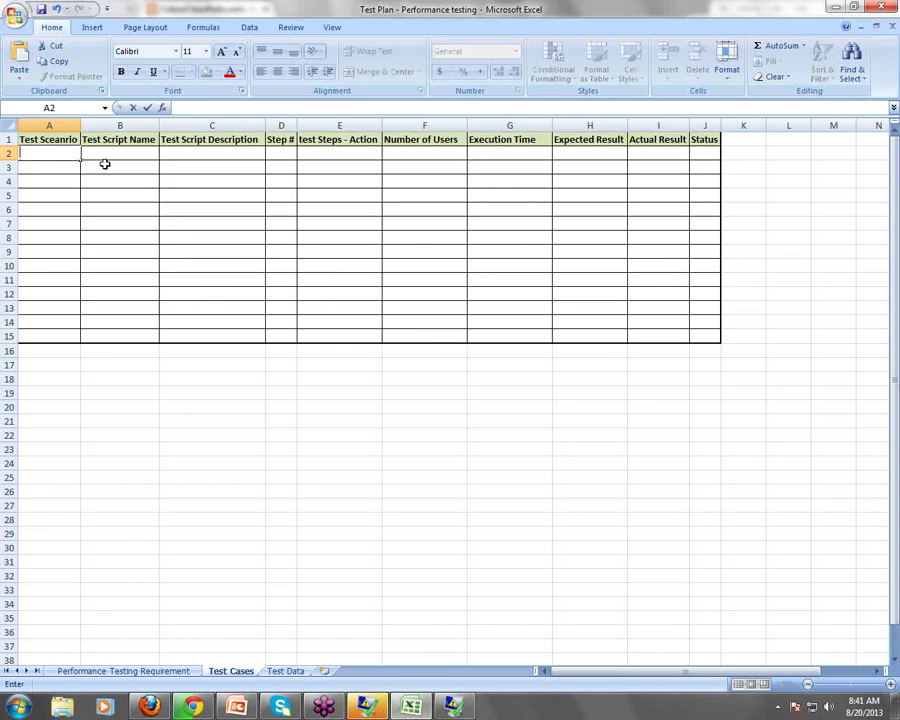
text(gistration)
key(Tab)
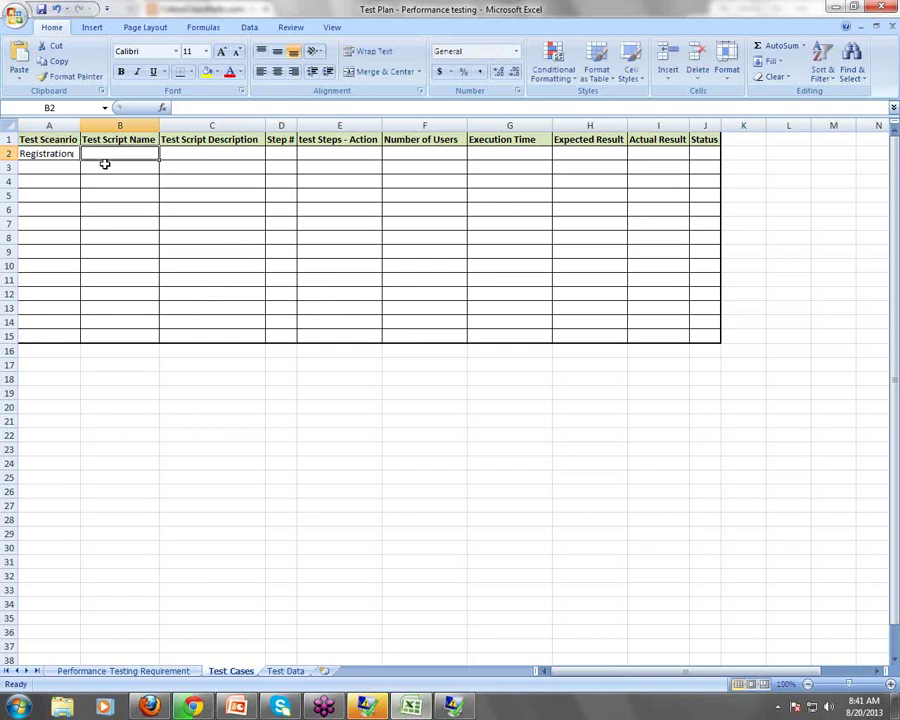
text(Login)
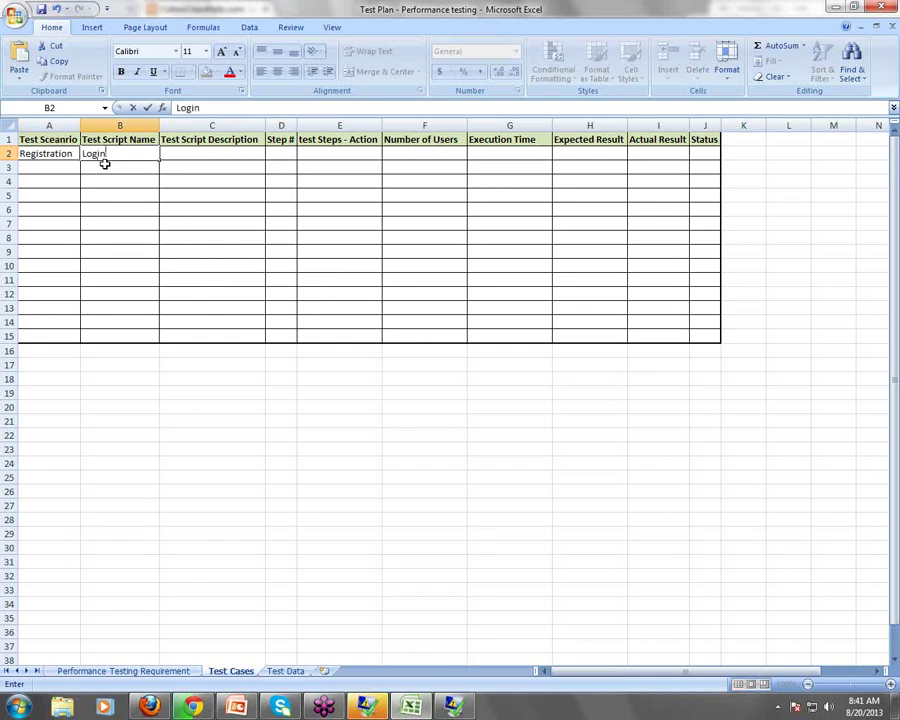
key(Tab)
key(Down)
key(Down)
key(Up)
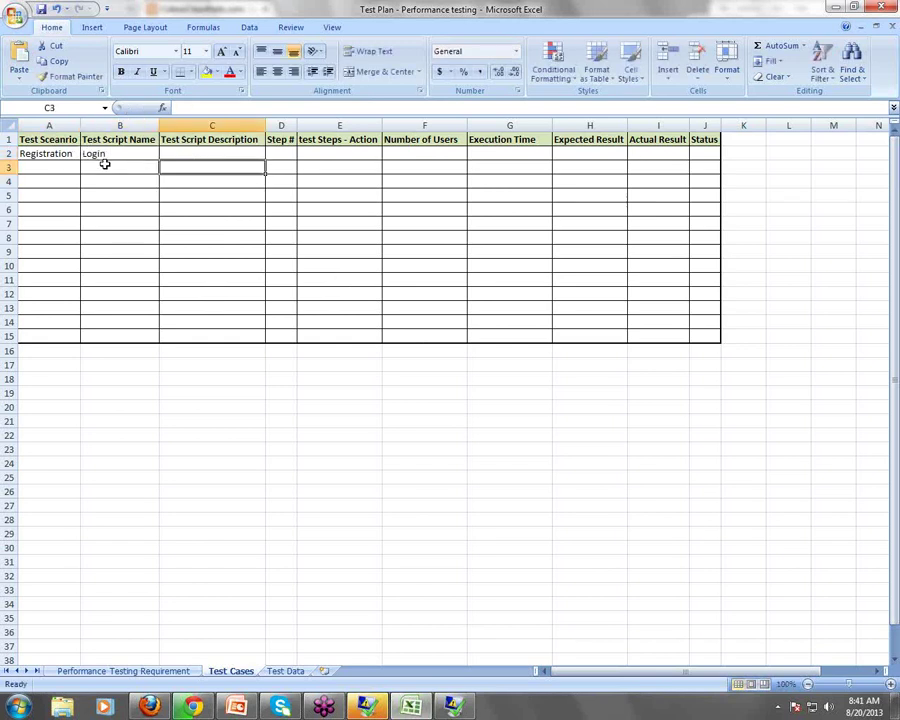
key(Up)
key(Left)
key(Down)
key(Down)
key(Down)
key(Down)
key(Down)
key(Down)
key(Down)
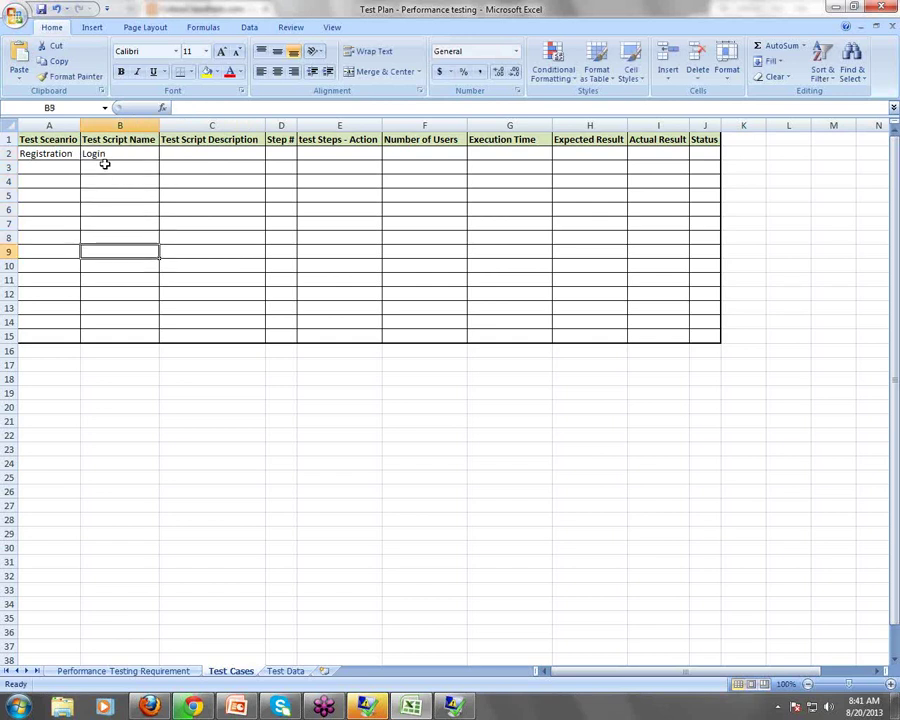
Add the script names 'Registration' in B9 and 'Logout' in B15
text(Re)
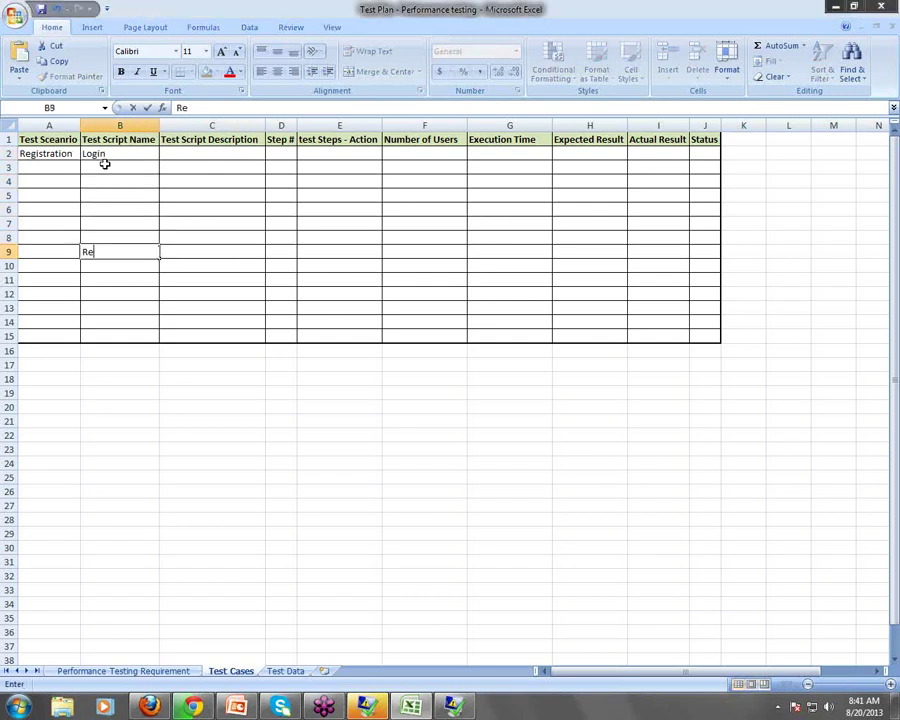
text(gistration)
key(Down)
key(Down)
key(Down)
key(Down)
key(Down)
key(Down)
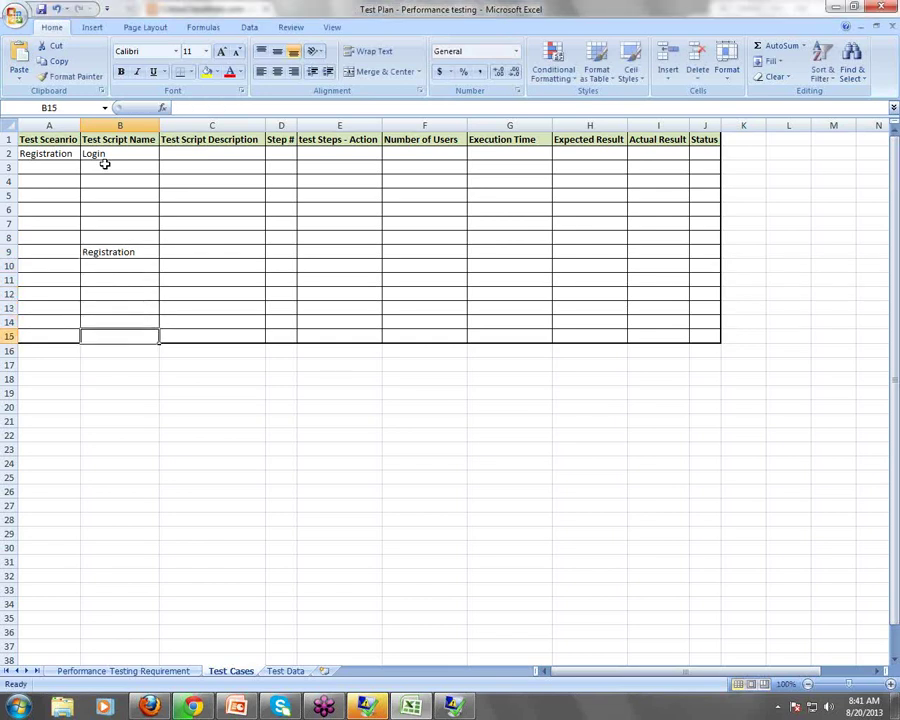
text(Lo)
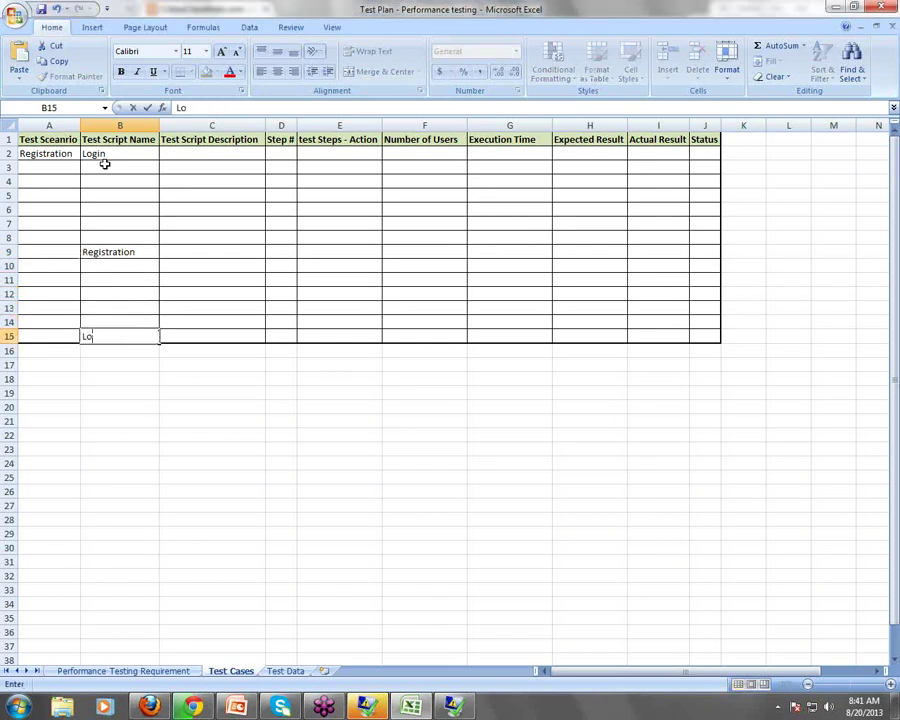
text(gout)
mouse_move(378, 706)
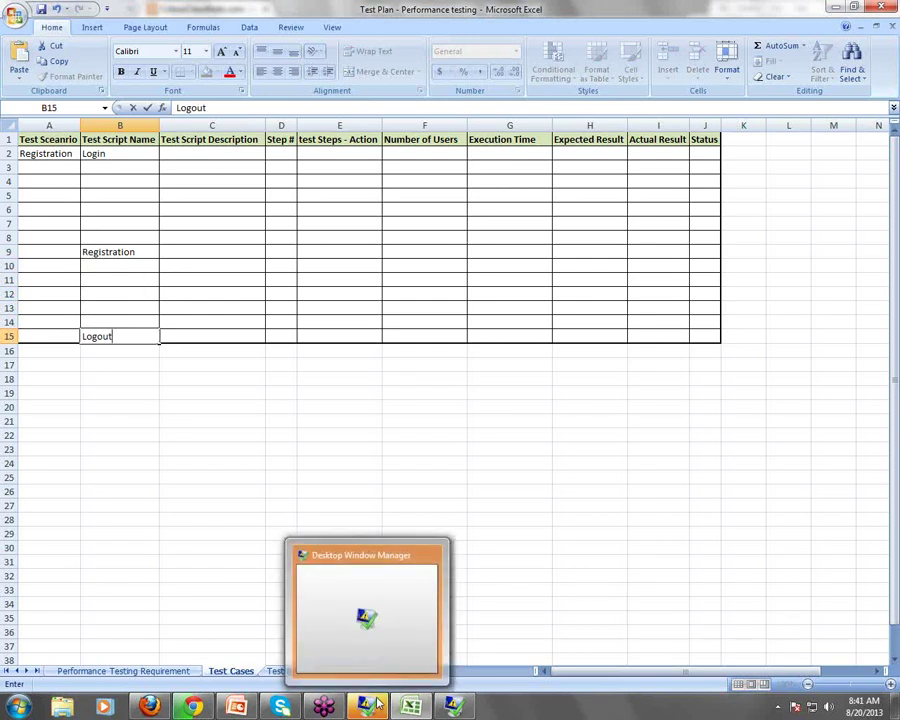
click(112, 161)
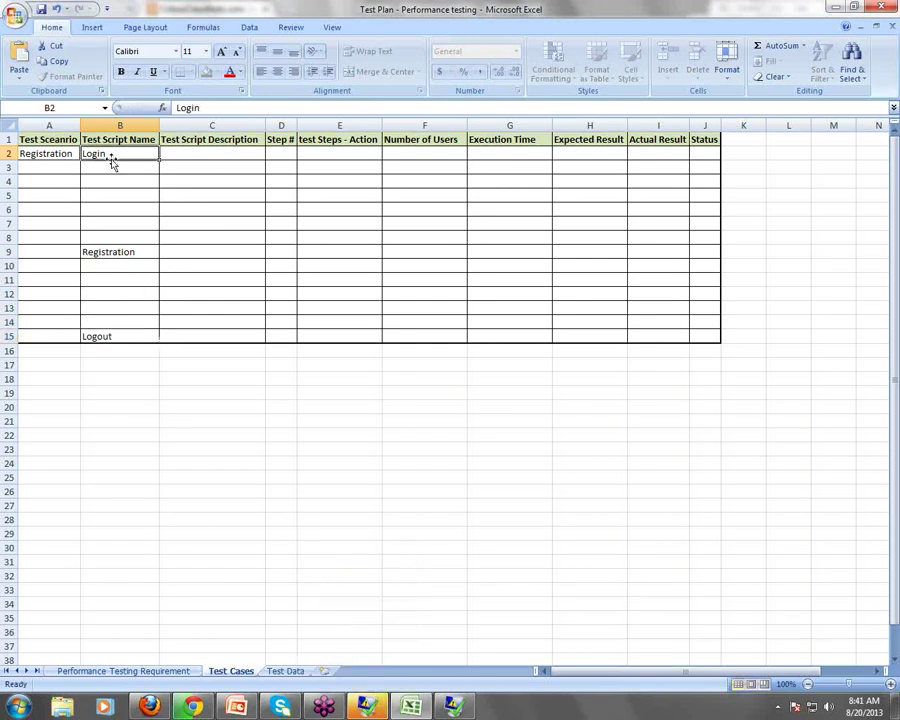
drag(120, 153, 113, 262)
drag(115, 336, 115, 337)
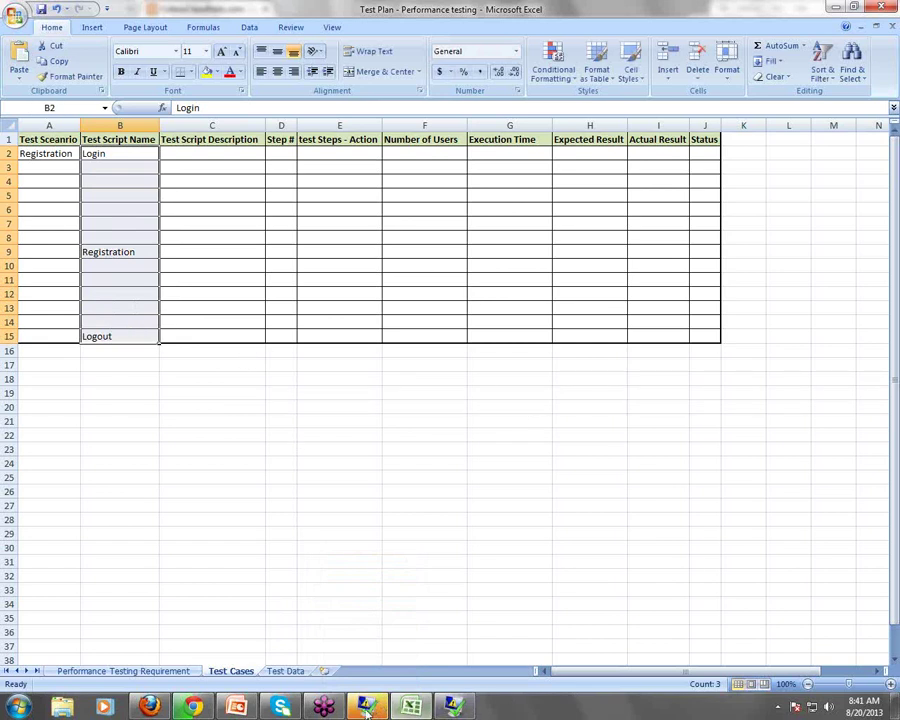
mouse_move(366, 712)
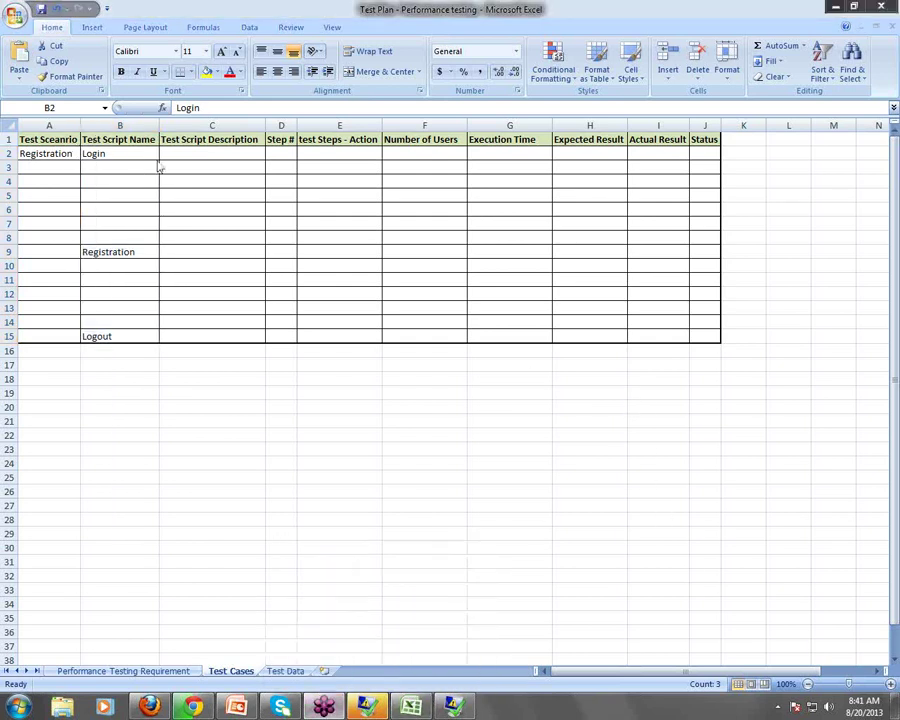
In C2, describe the Login test as validating the Login Functionality
click(203, 152)
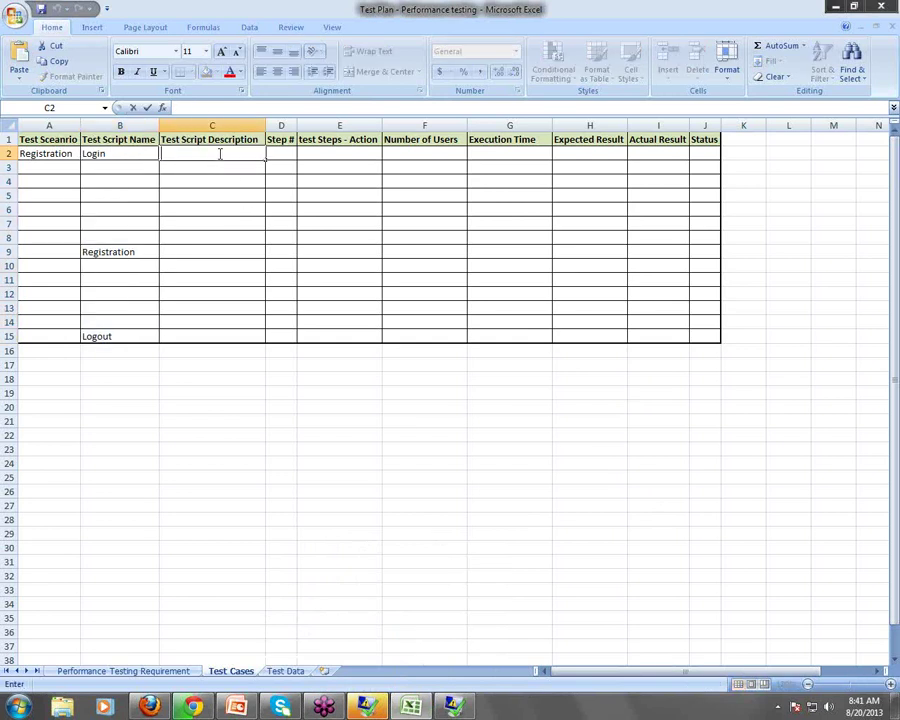
text(This Test NB)
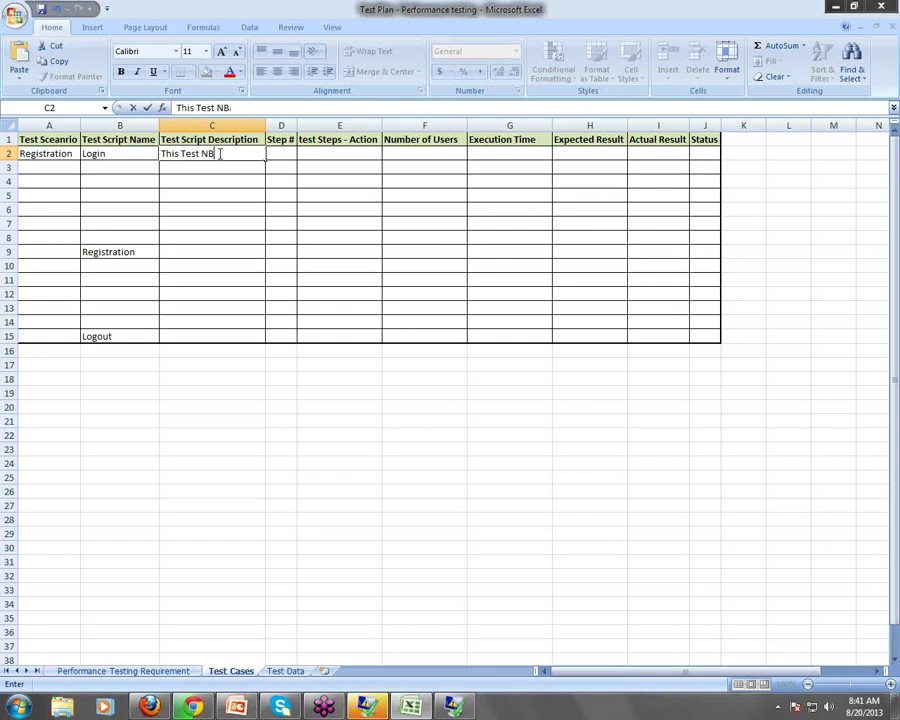
key(BackSpace)
key(BackSpace)
text(is to validate the L)
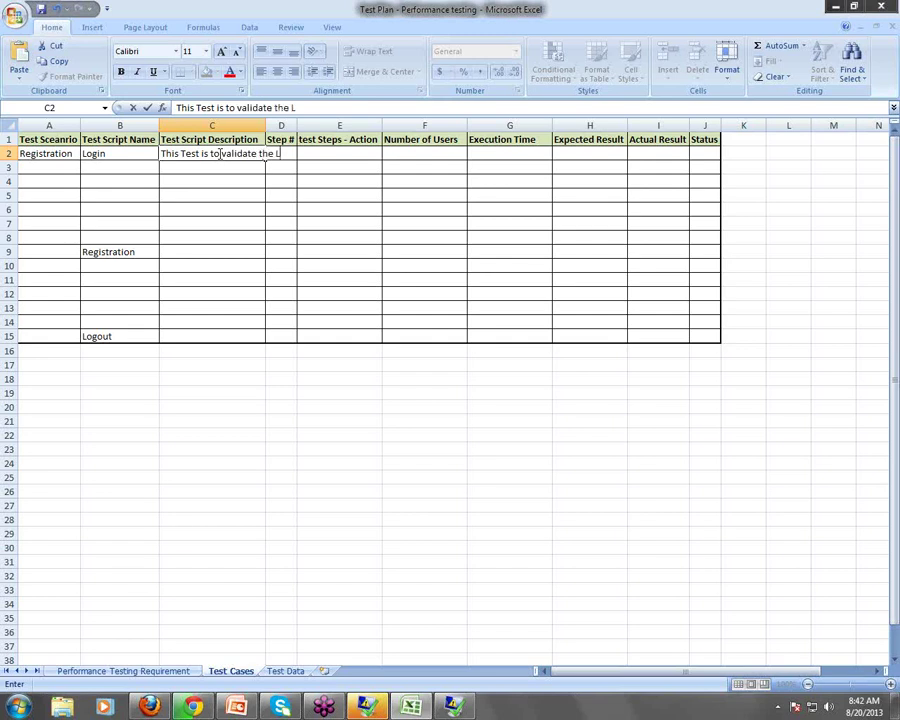
text(ogin Functionality)
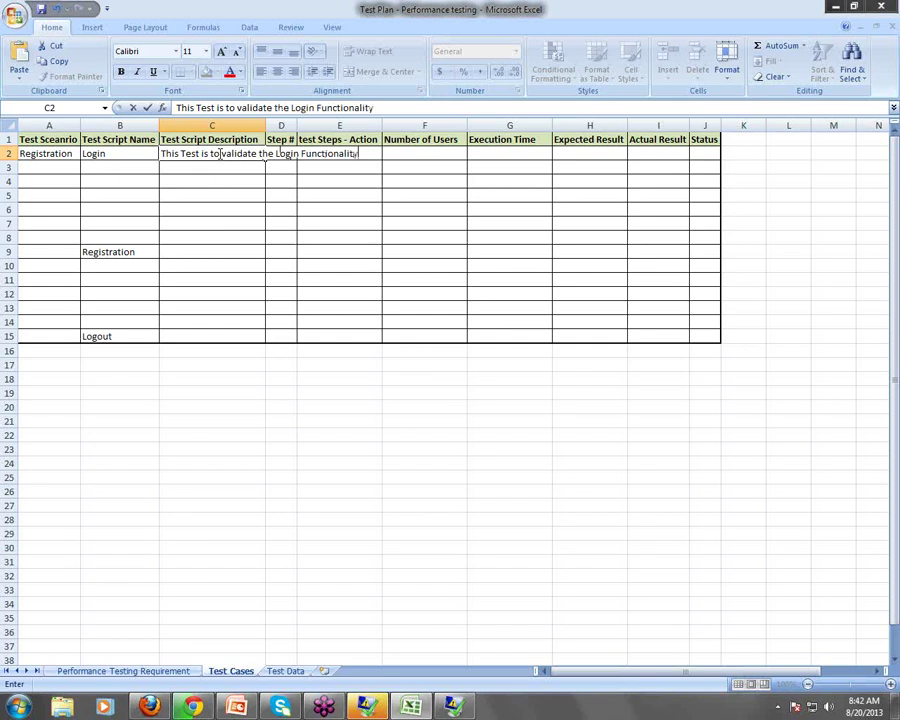
key(Tab)
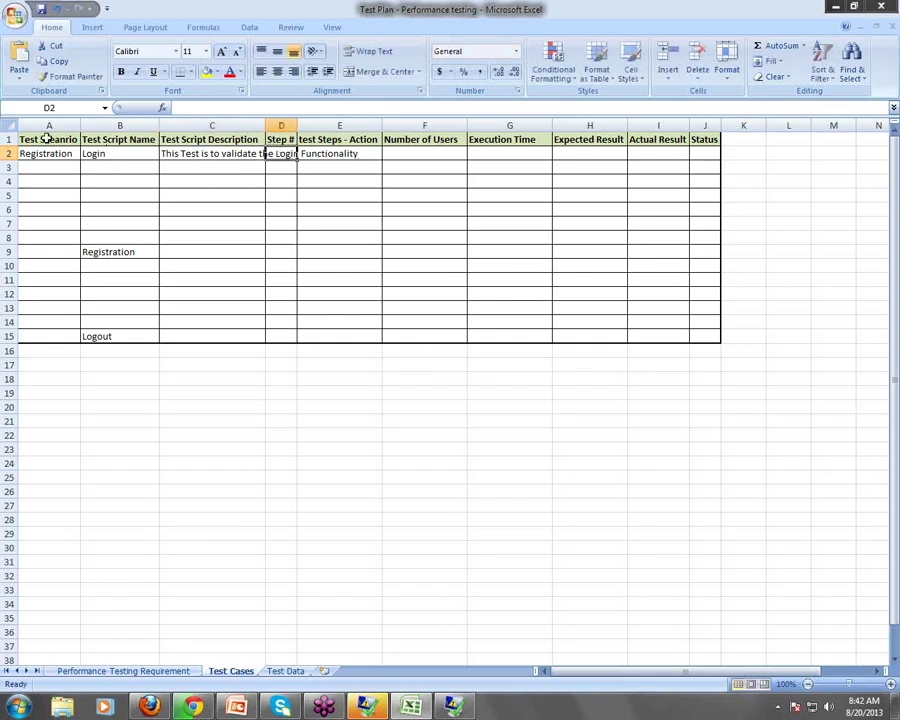
Apply Wrap Text so the C2 description wraps onto two lines
click(8, 124)
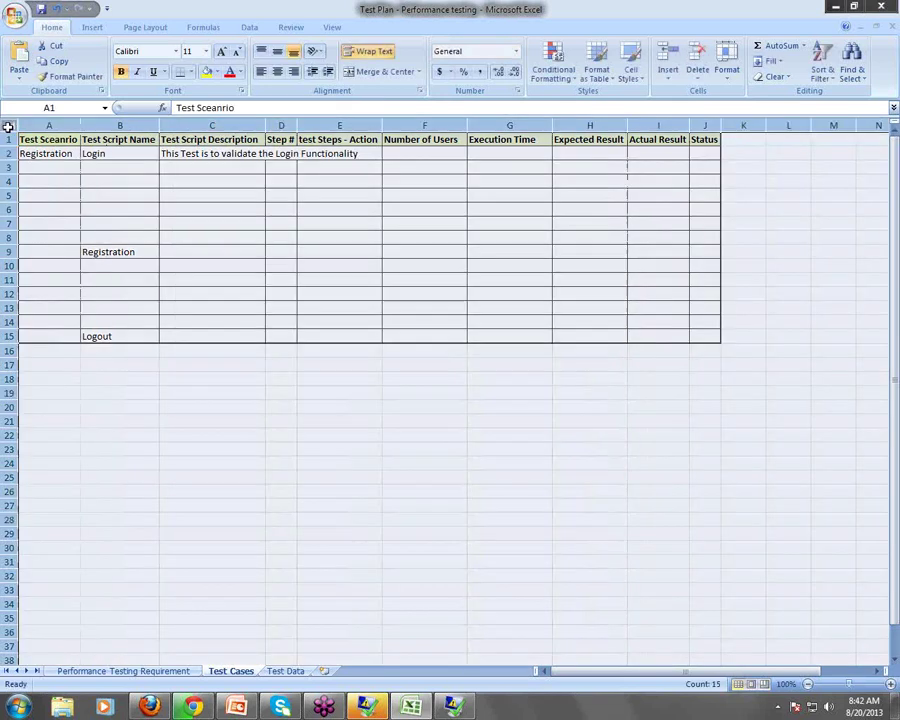
click(376, 56)
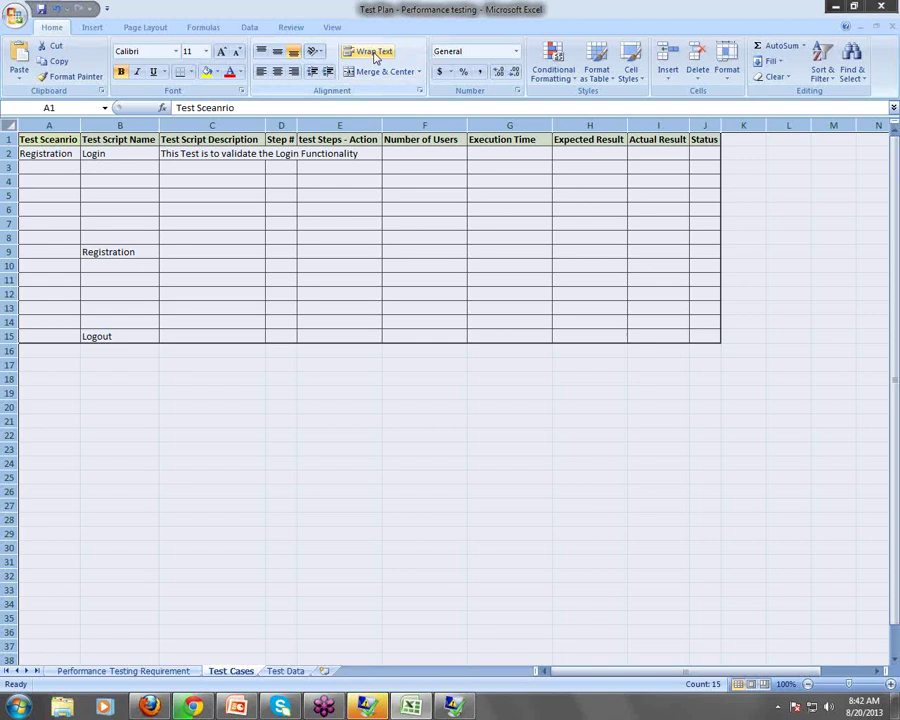
click(212, 166)
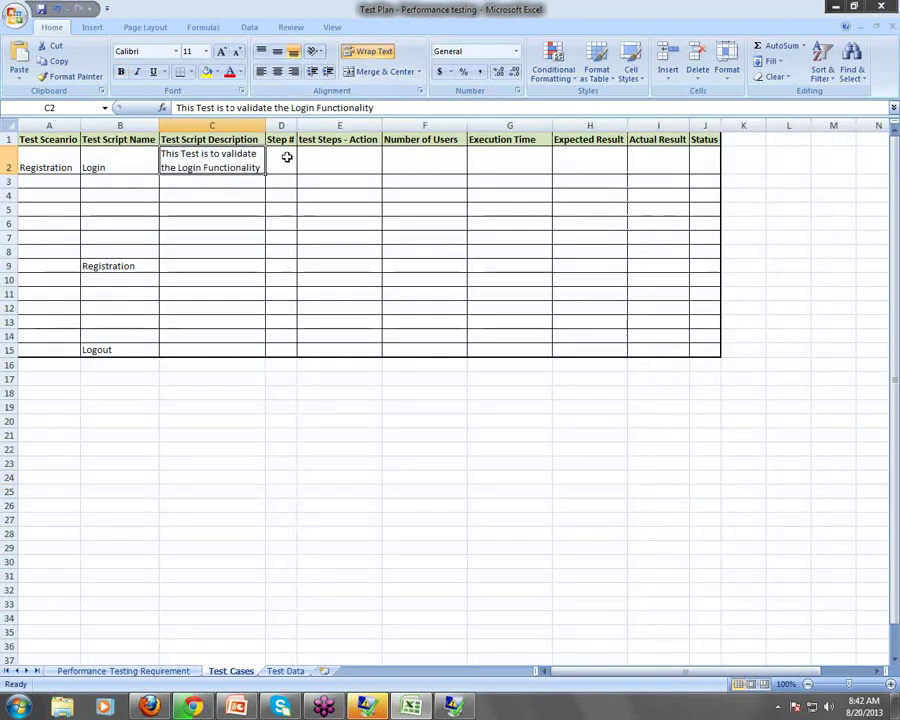
click(287, 158)
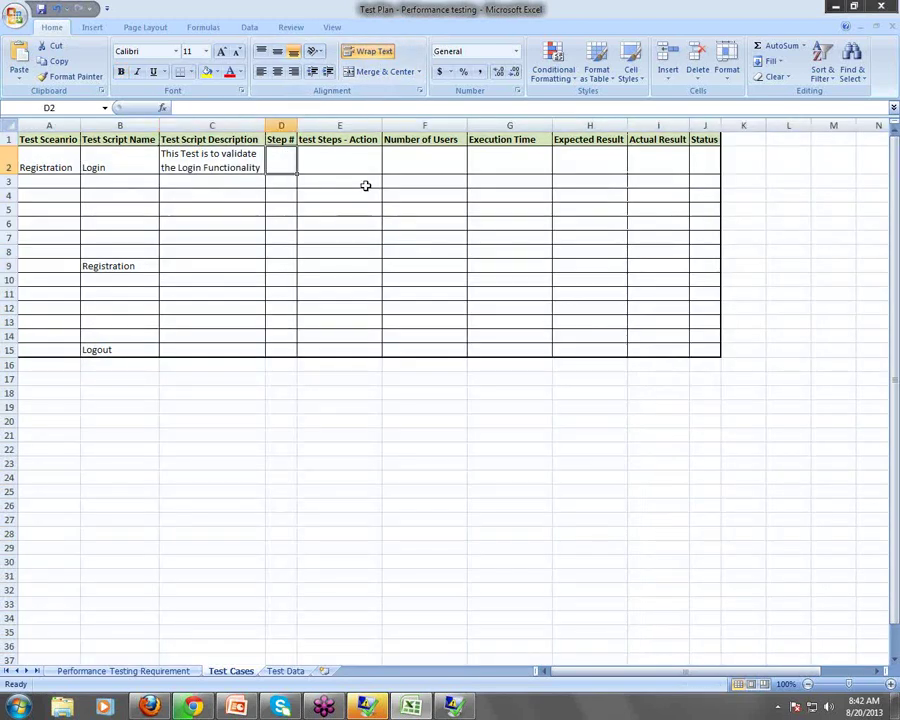
Enter step 1 in D2 and action 'Navigate to the Homepage of Classifieds Applications' in a widened E2
text(1)
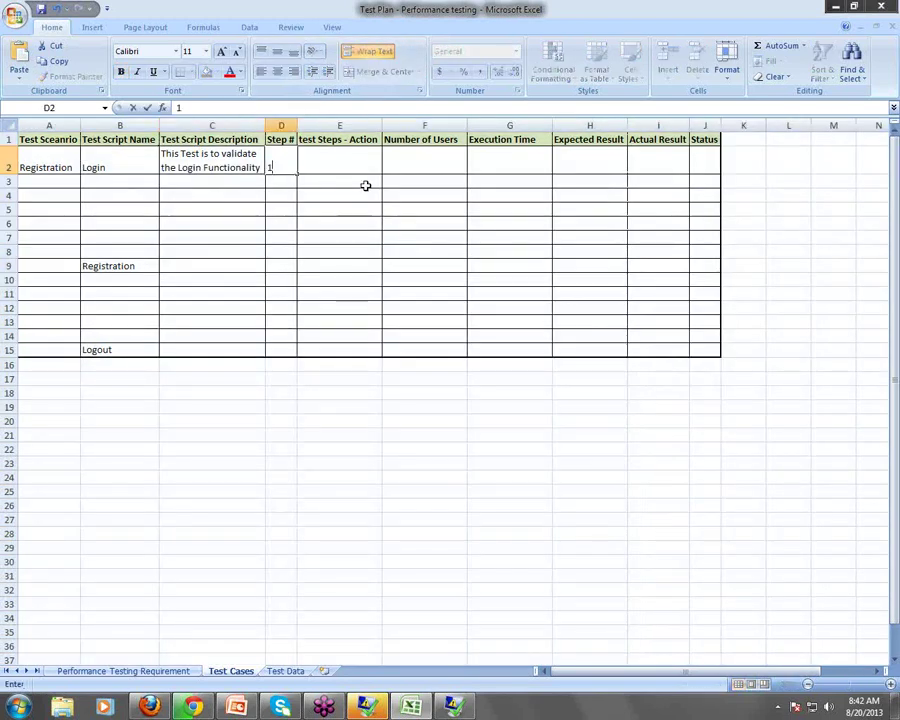
key(Tab)
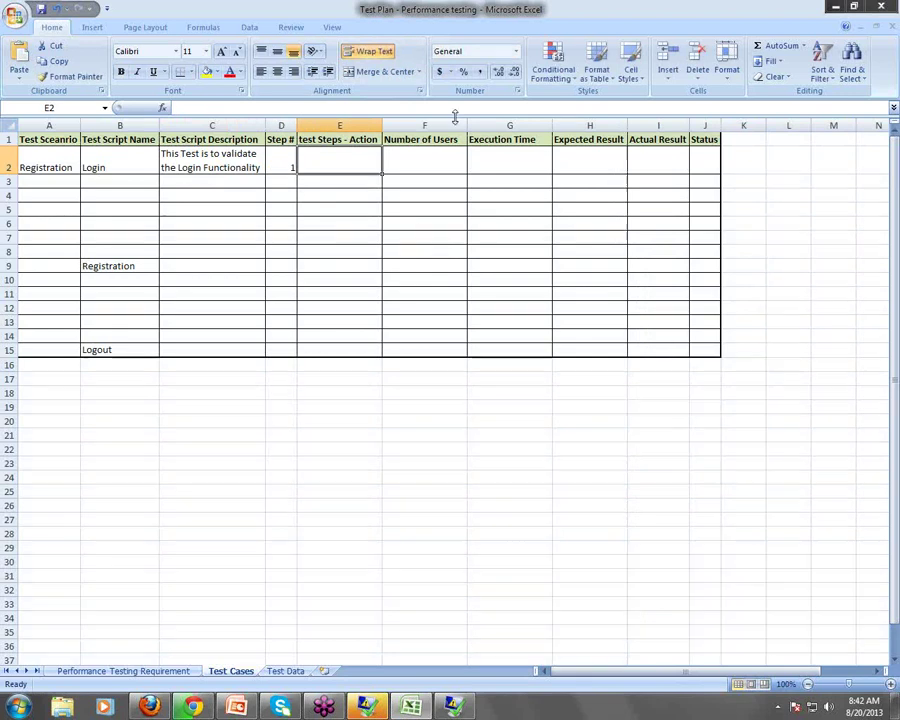
drag(383, 130, 446, 130)
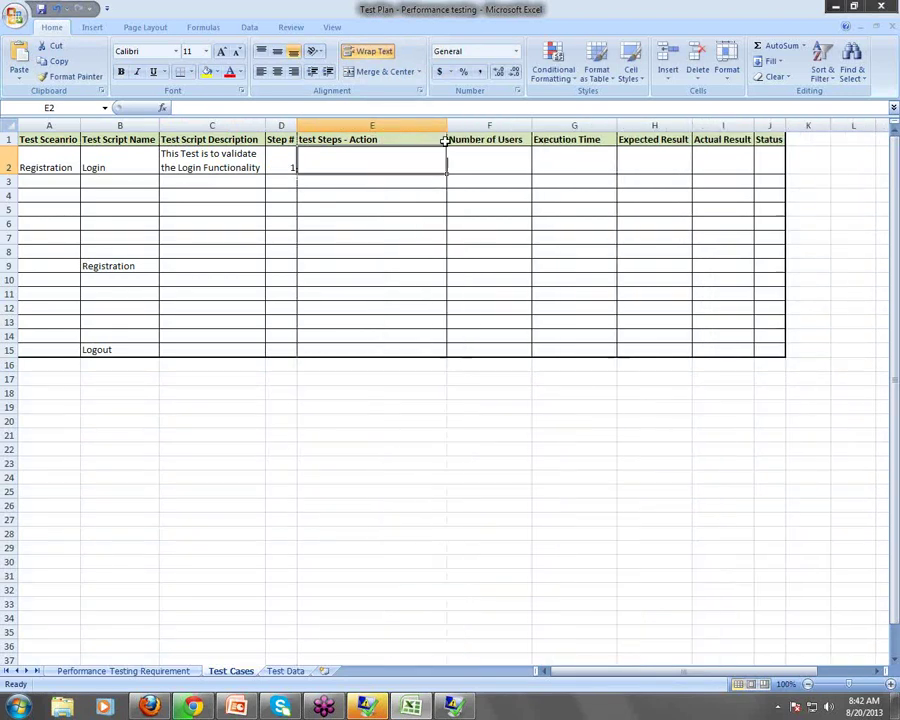
double_click(378, 162)
text(Na)
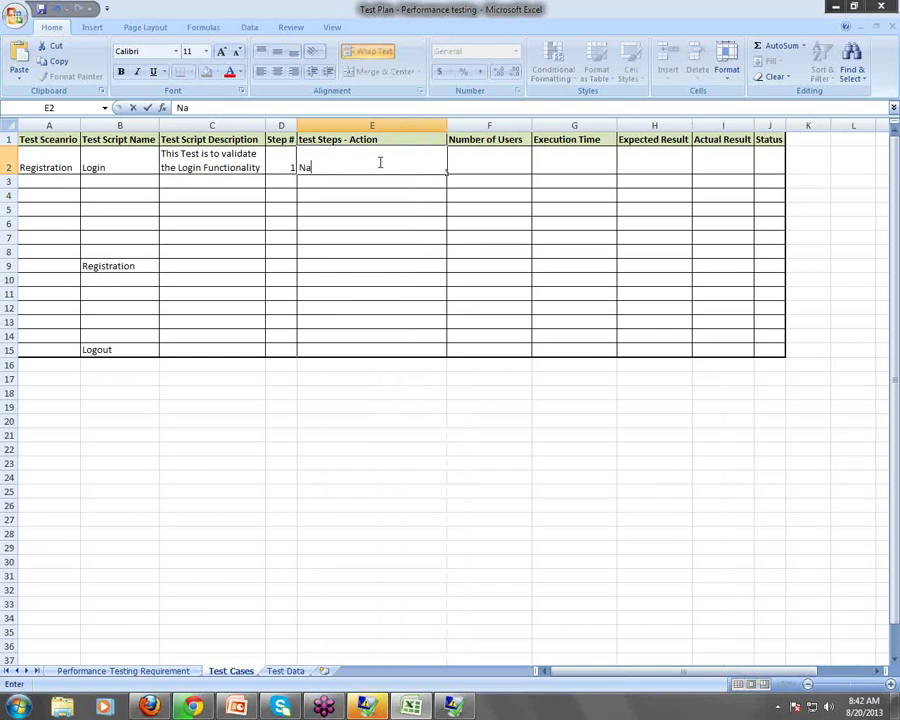
text(vigate tio the)
key(BackSpace)
key(BackSpace)
key(BackSpace)
key(BackSpace)
key(BackSpace)
text(o the Ho)
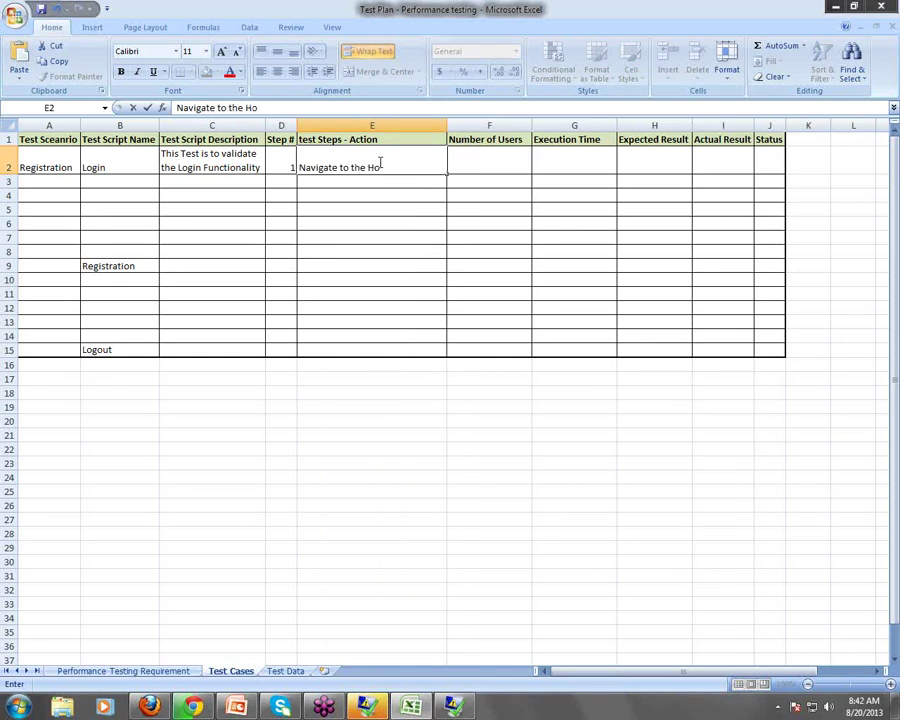
text(mepage of Classifieds)
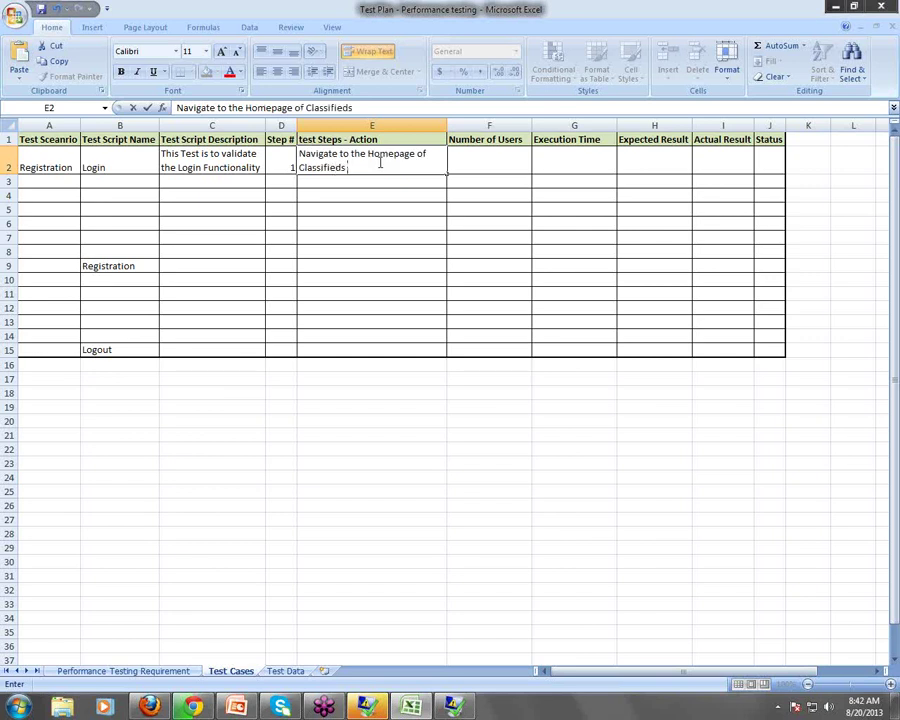
text( Applications)
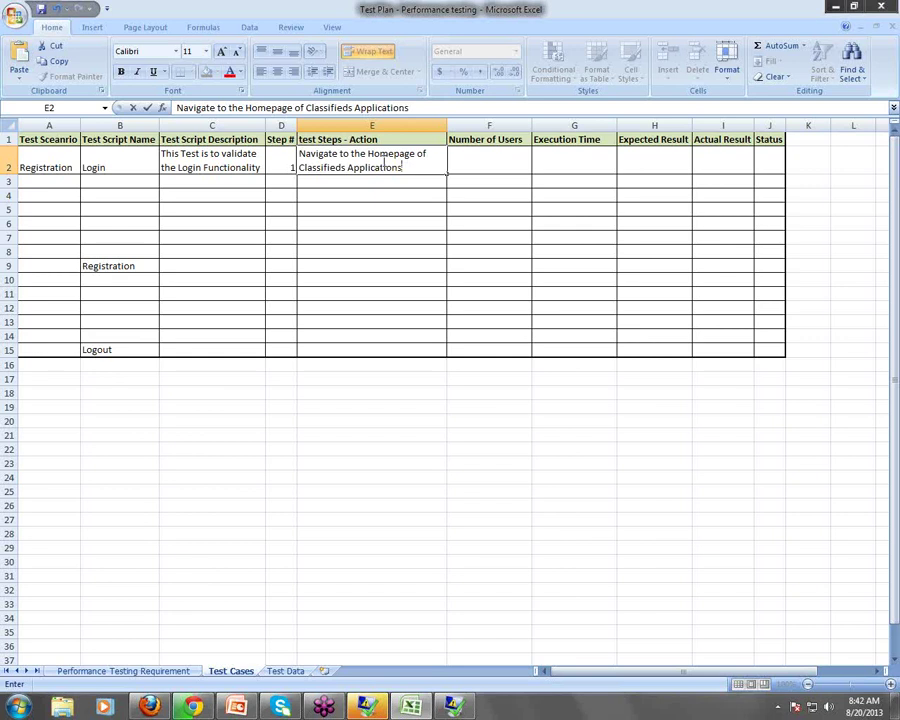
key(Tab)
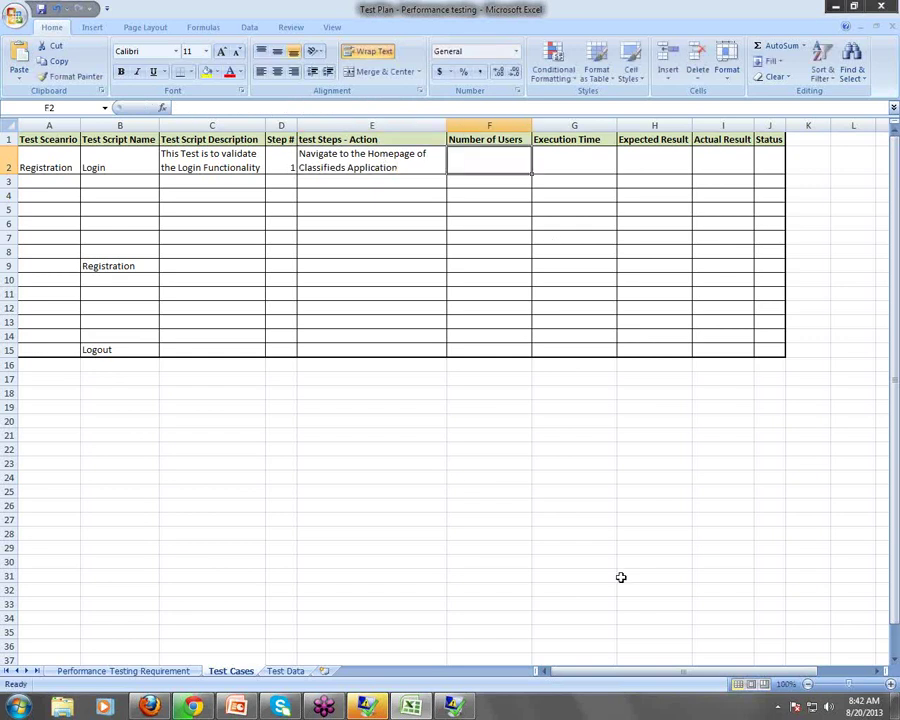
Enter 10000 as Number of Users in F2 and 24 as Execution Time in G2
drag(640, 671, 549, 634)
text(10000)
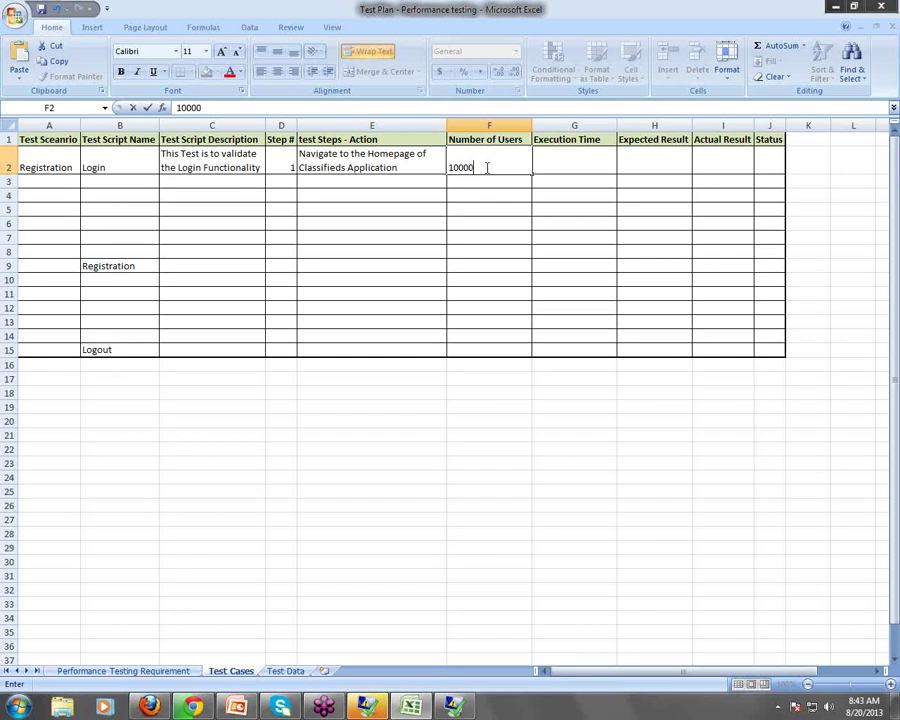
click(579, 163)
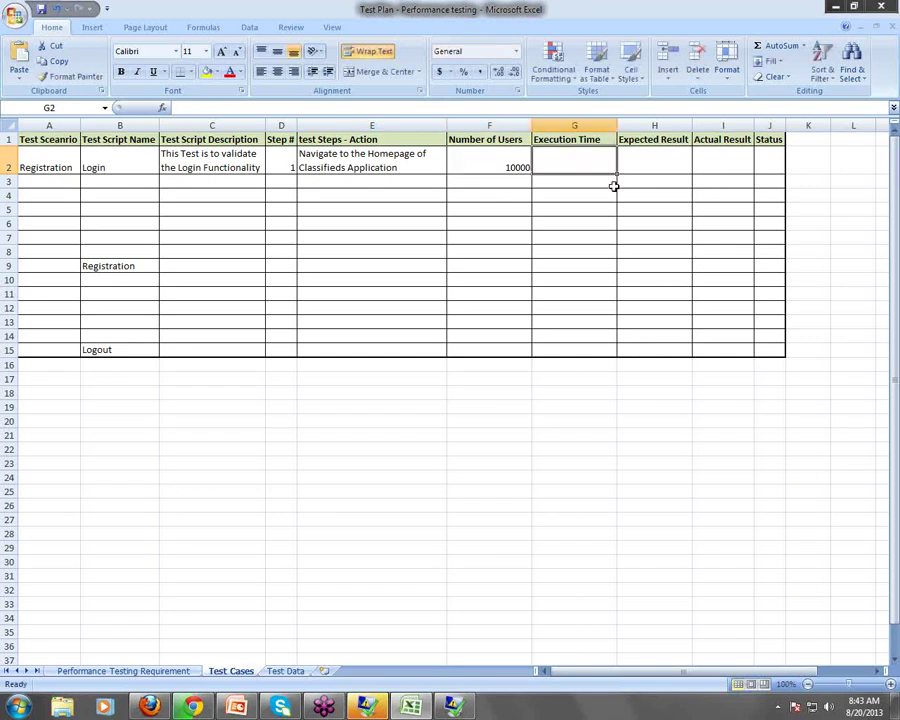
text(24)
click(636, 163)
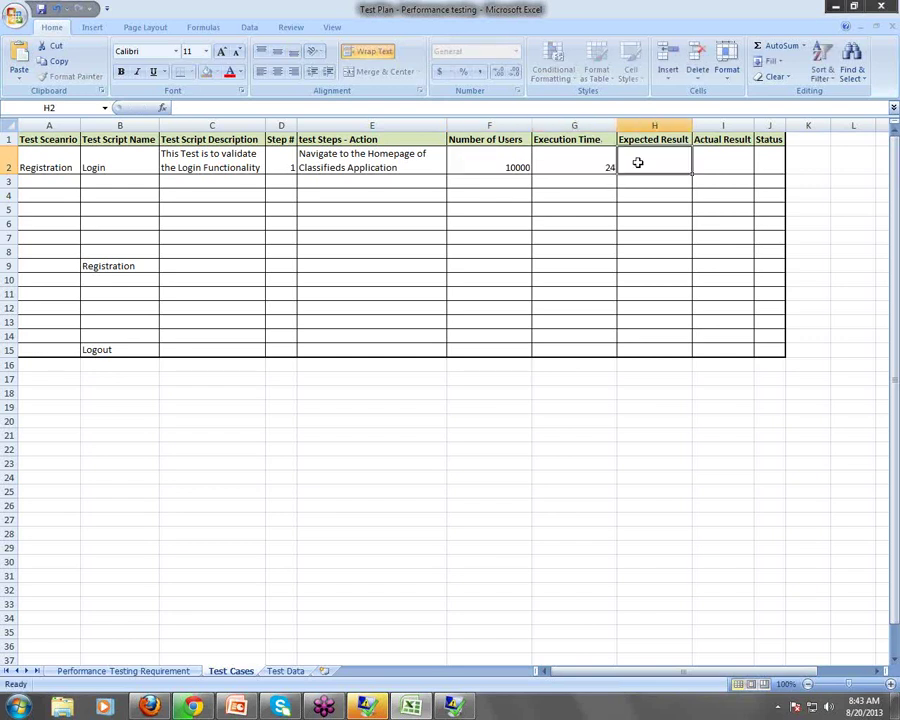
Check the Performance Testing Requirement sheet, then return to Test Cases at H2
drag(683, 672, 700, 672)
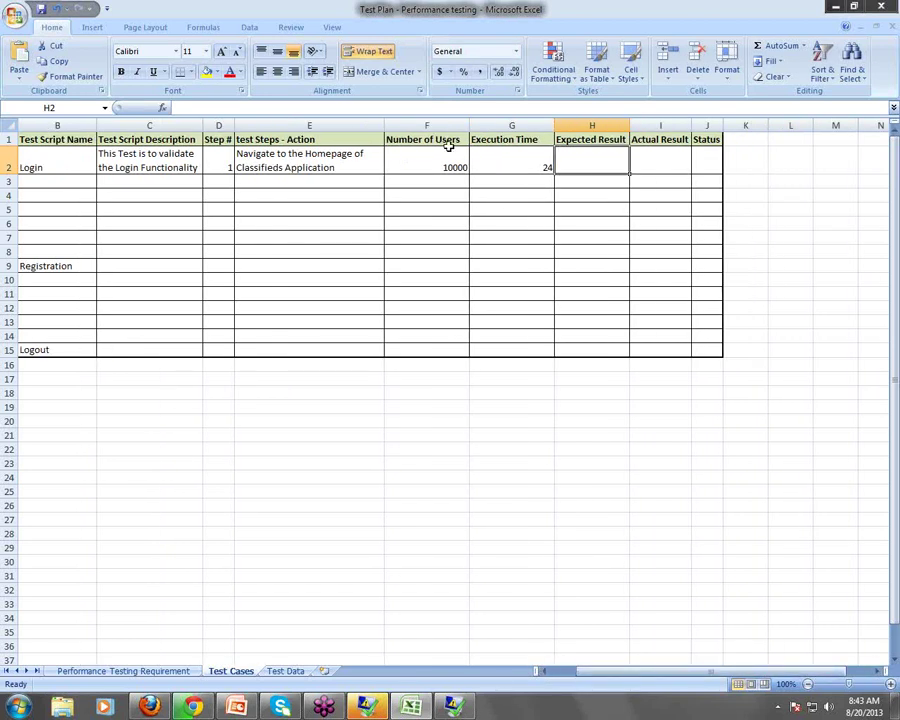
click(510, 126)
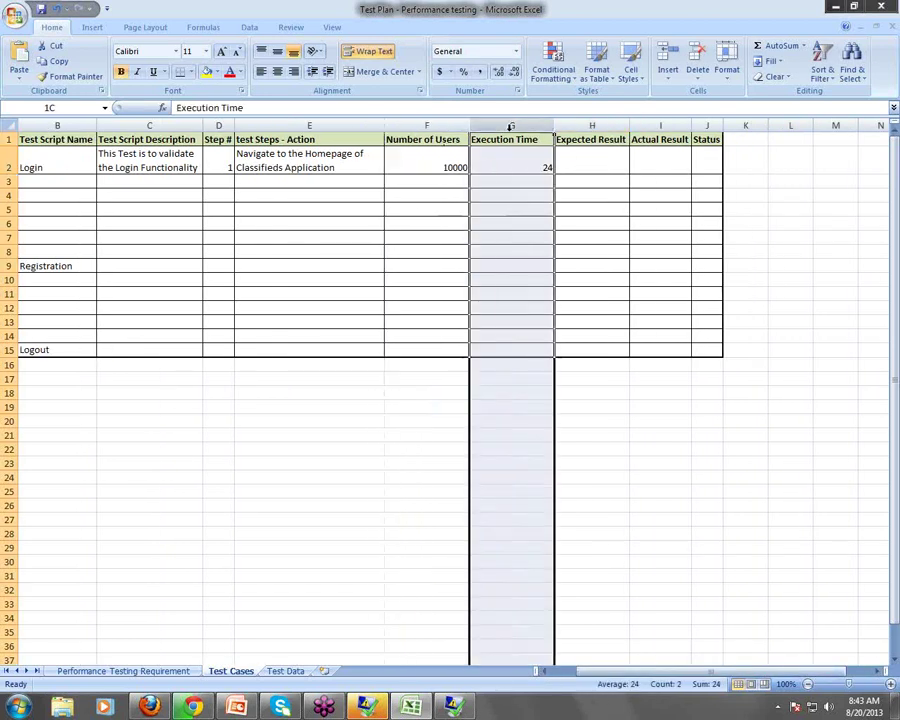
click(120, 660)
click(125, 673)
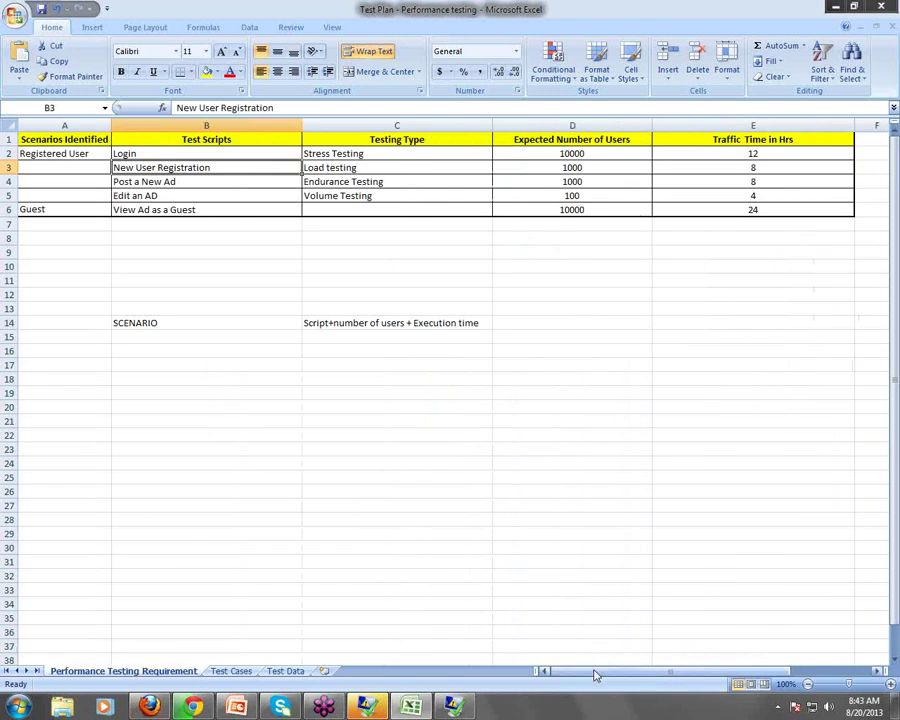
mouse_move(590, 670)
mouse_down()
mouse_move(706, 680)
mouse_move(600, 680)
mouse_up()
click(233, 672)
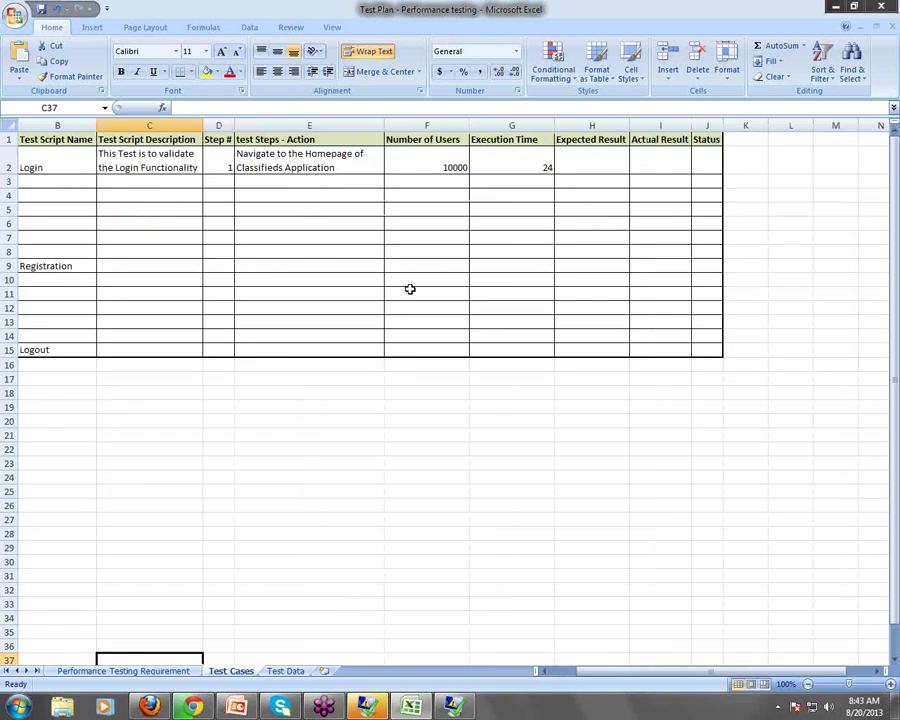
click(596, 162)
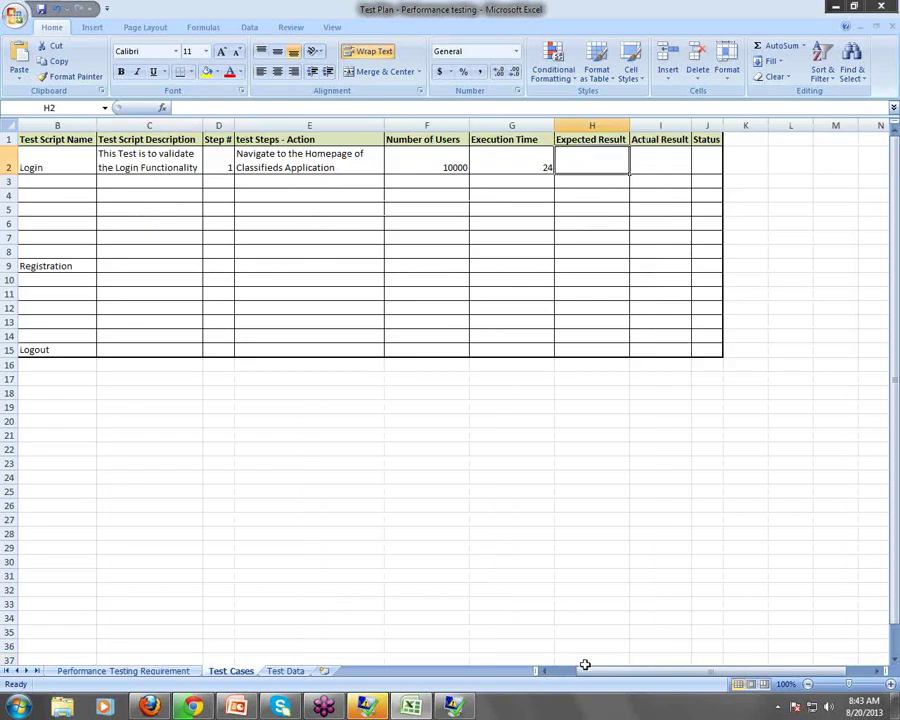
Widen column H and enter 'Homepage should get displayed' as H2's expected result
drag(596, 670, 620, 672)
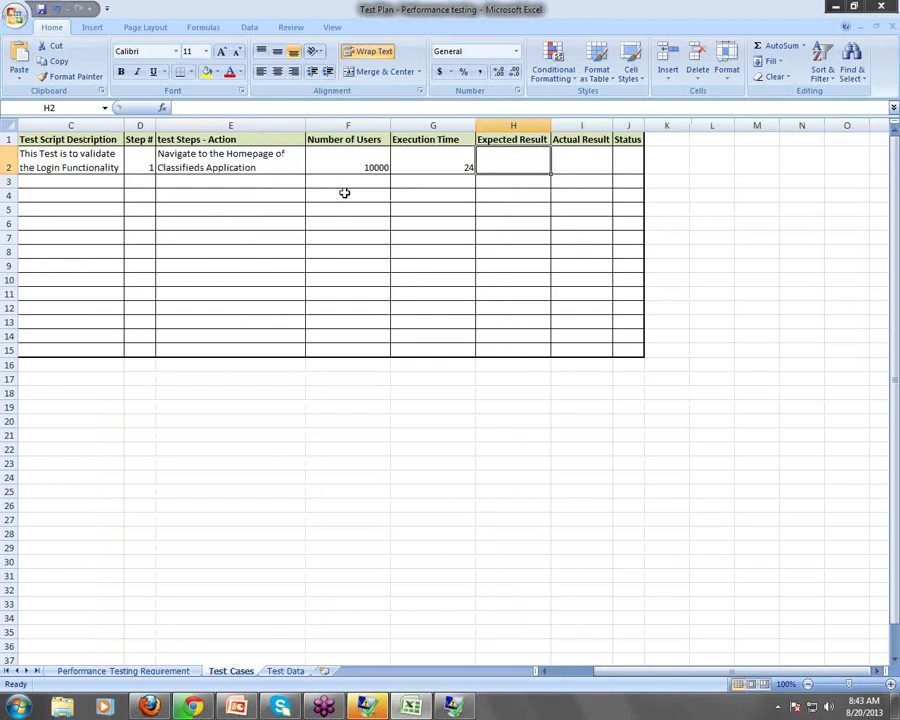
click(268, 157)
click(488, 156)
drag(551, 122, 655, 199)
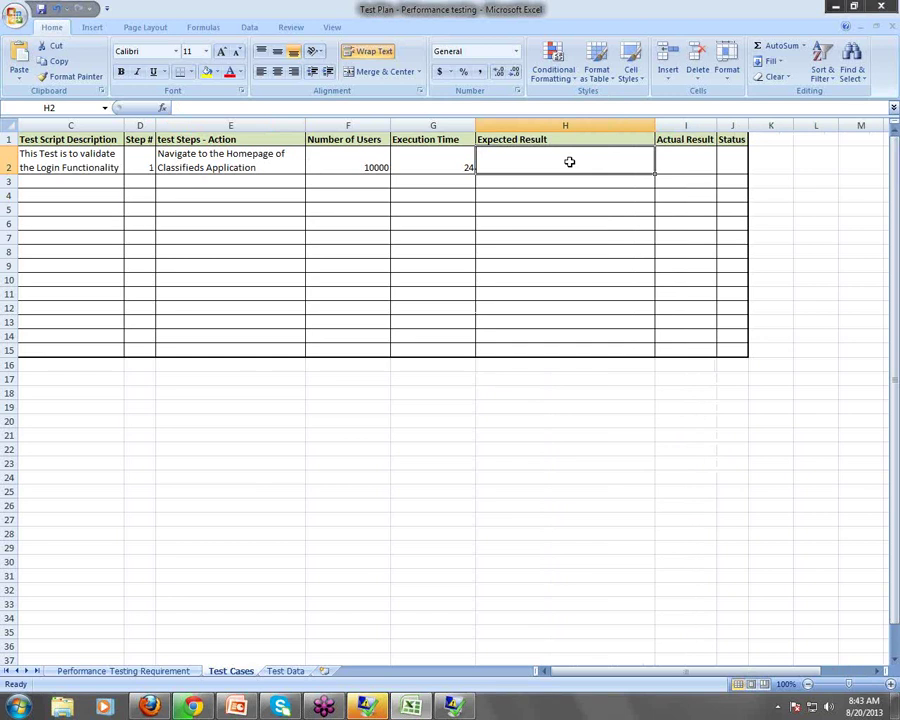
text(Homepag)
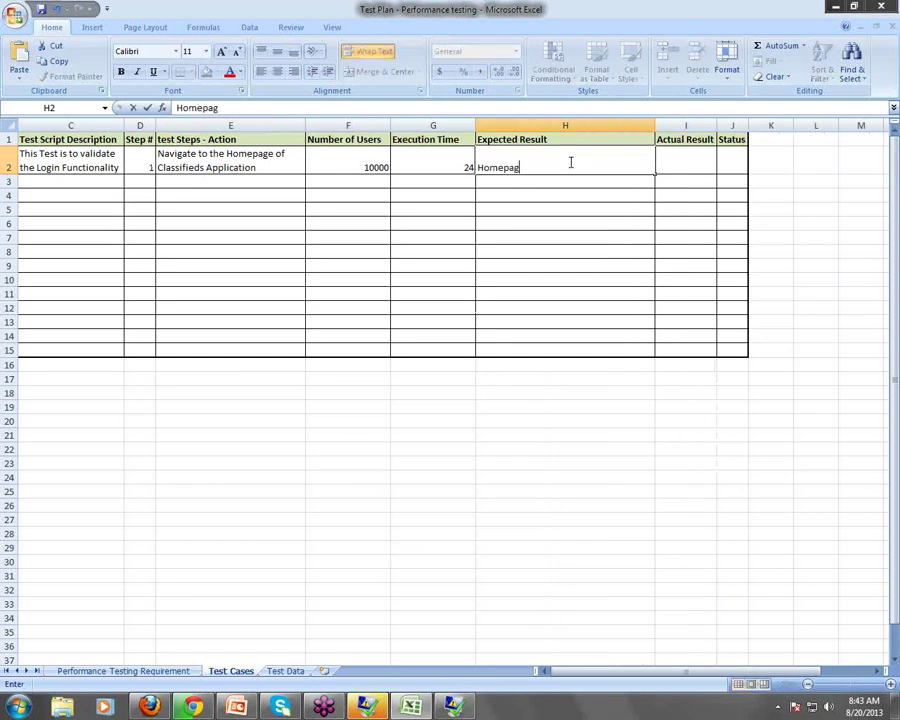
text(e should get displayed)
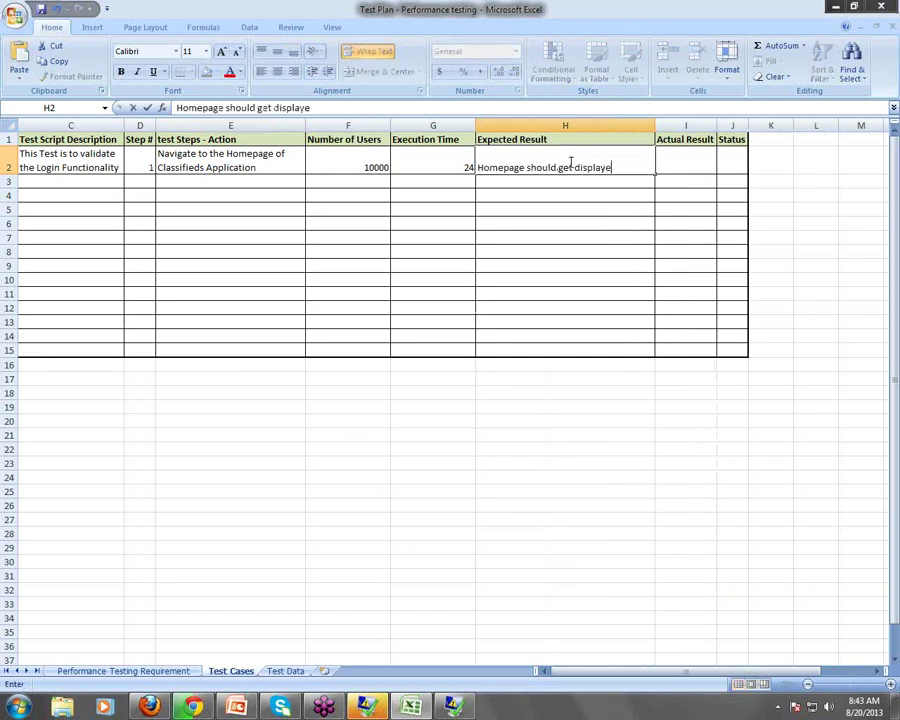
click(450, 223)
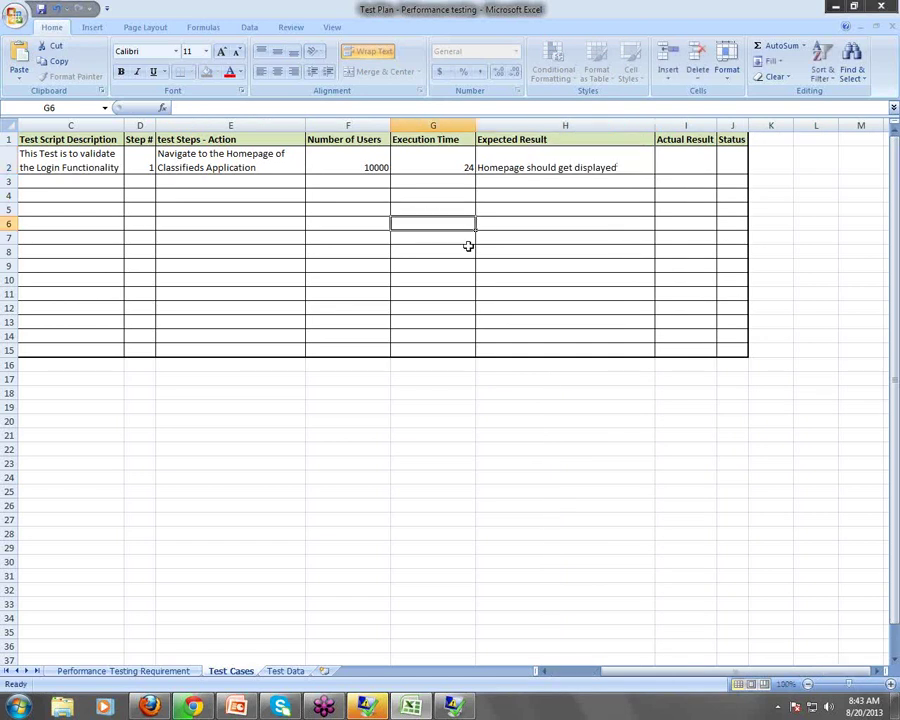
Add a trial step 2 'Ente' in D3:E3, then clear both cells
click(140, 181)
text(2)
click(212, 186)
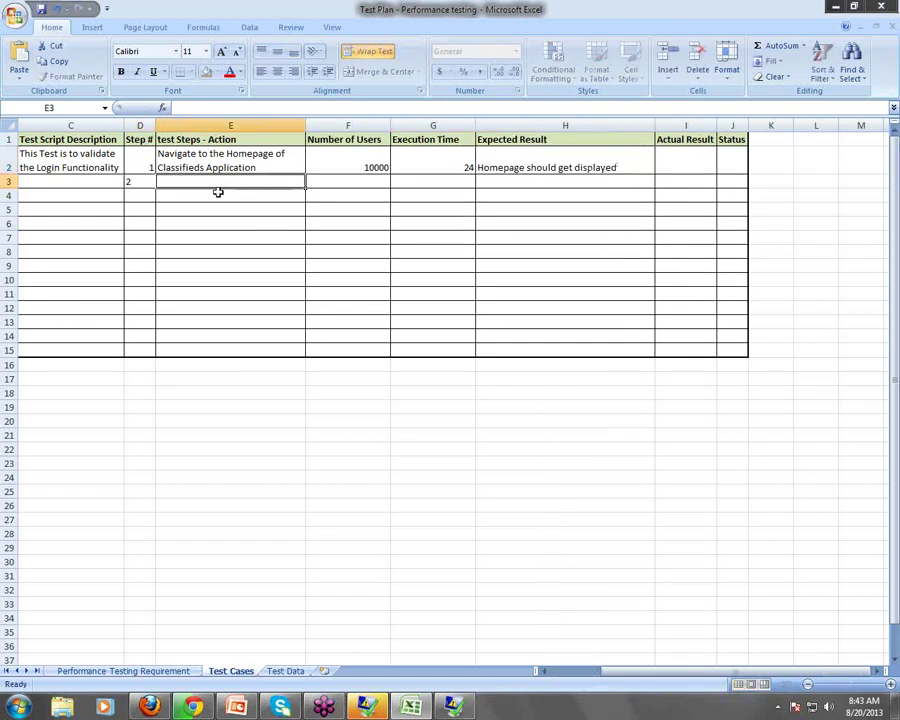
text(E)
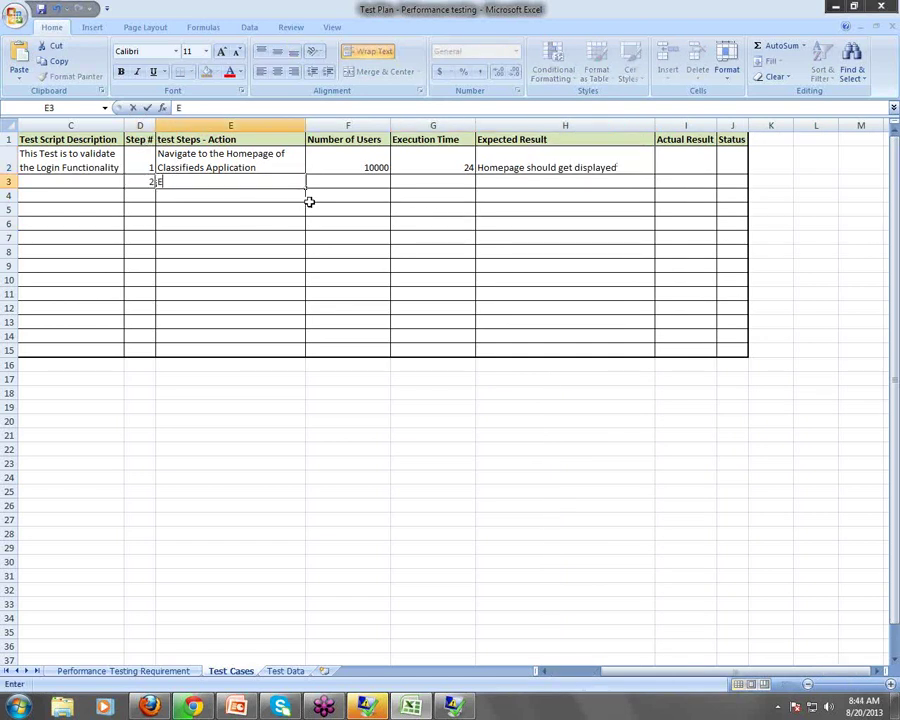
text(nter)
click(240, 238)
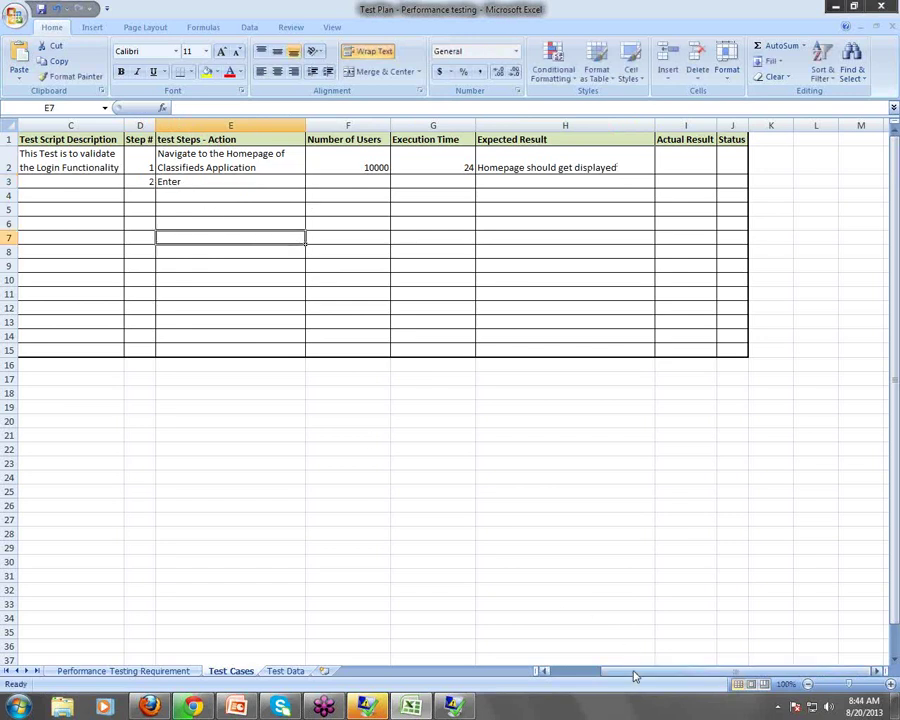
drag(633, 676, 540, 645)
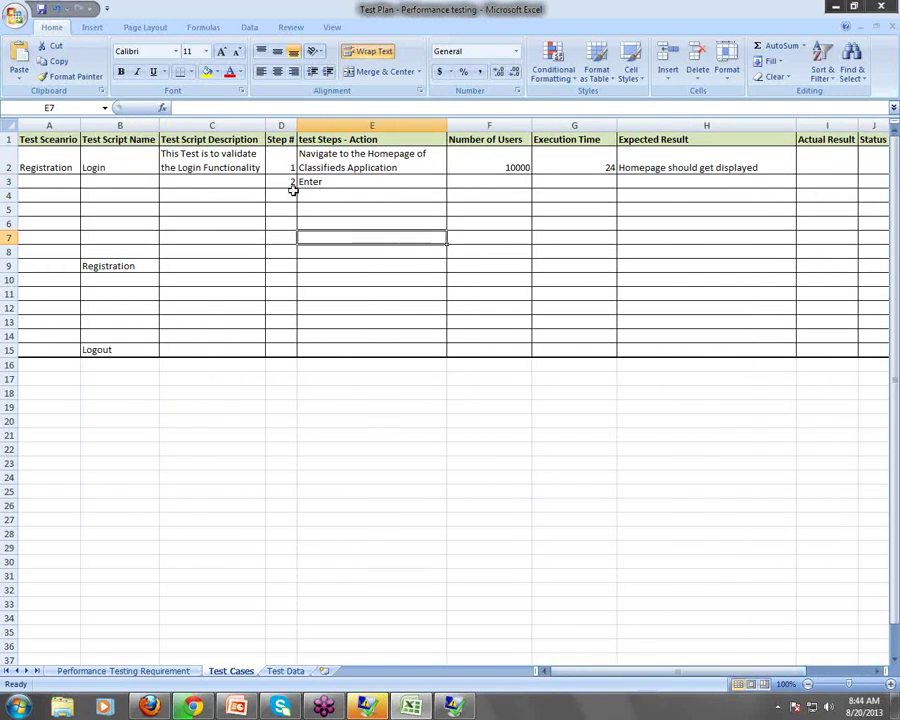
drag(287, 182, 356, 183)
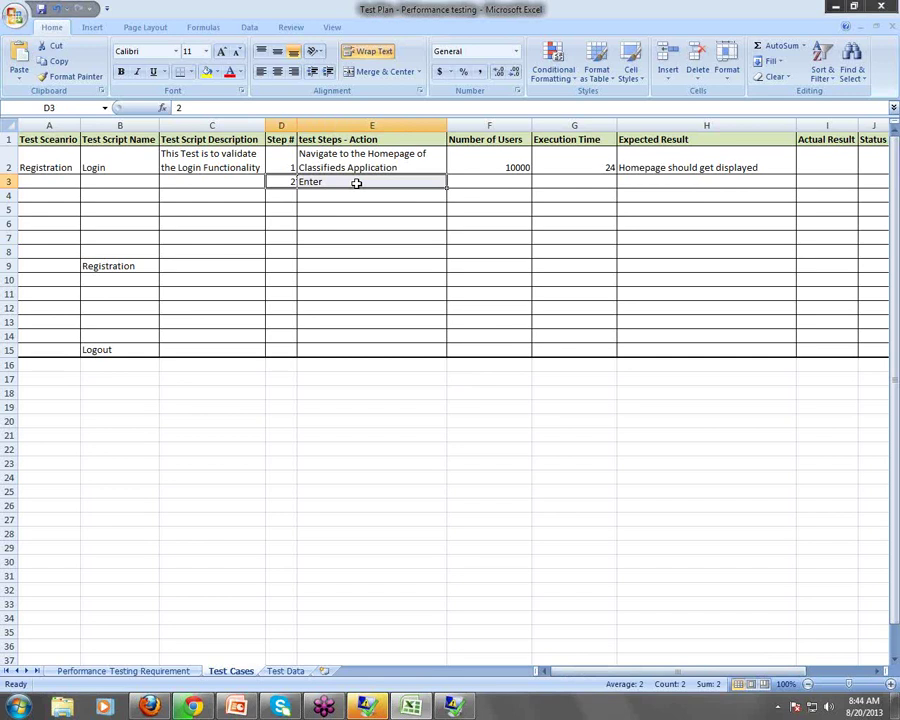
key(Delete)
click(283, 245)
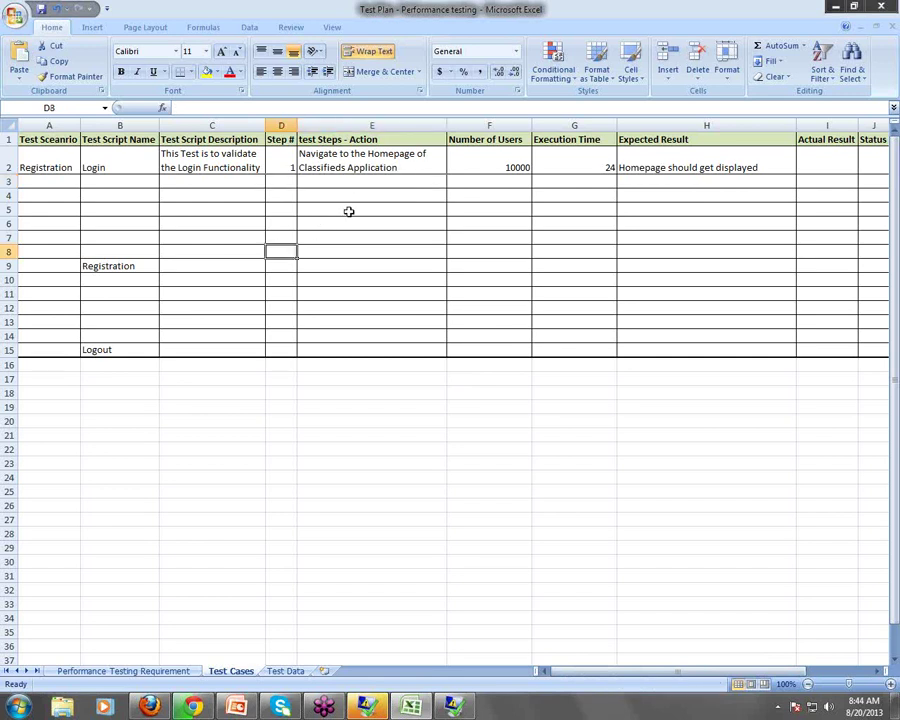
click(245, 170)
click(114, 163)
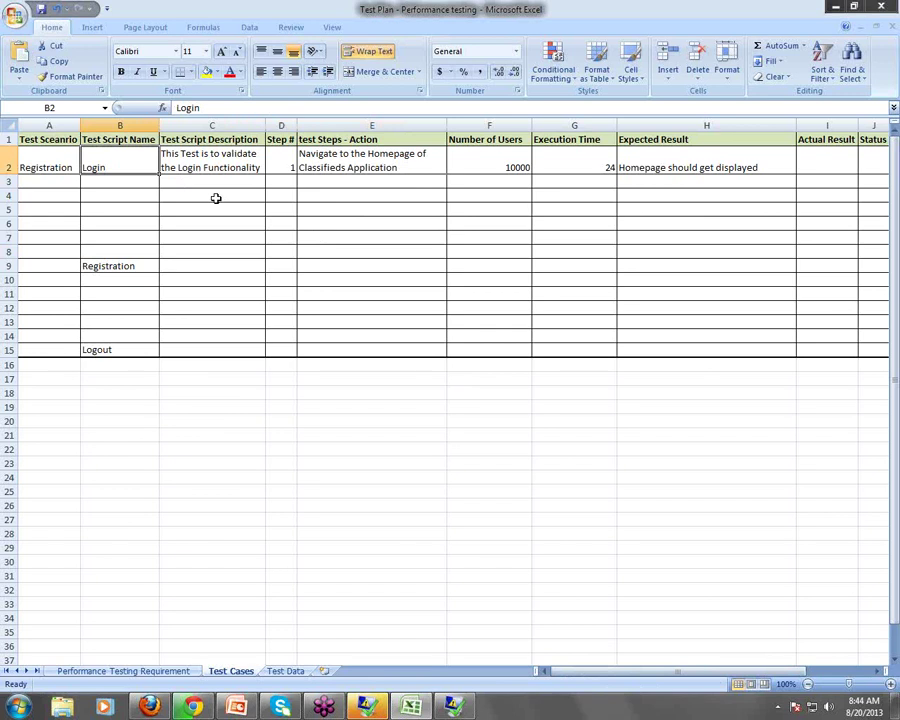
Rename the B2 script to 'Navigating to homepage', correcting the typo
text(Nav)
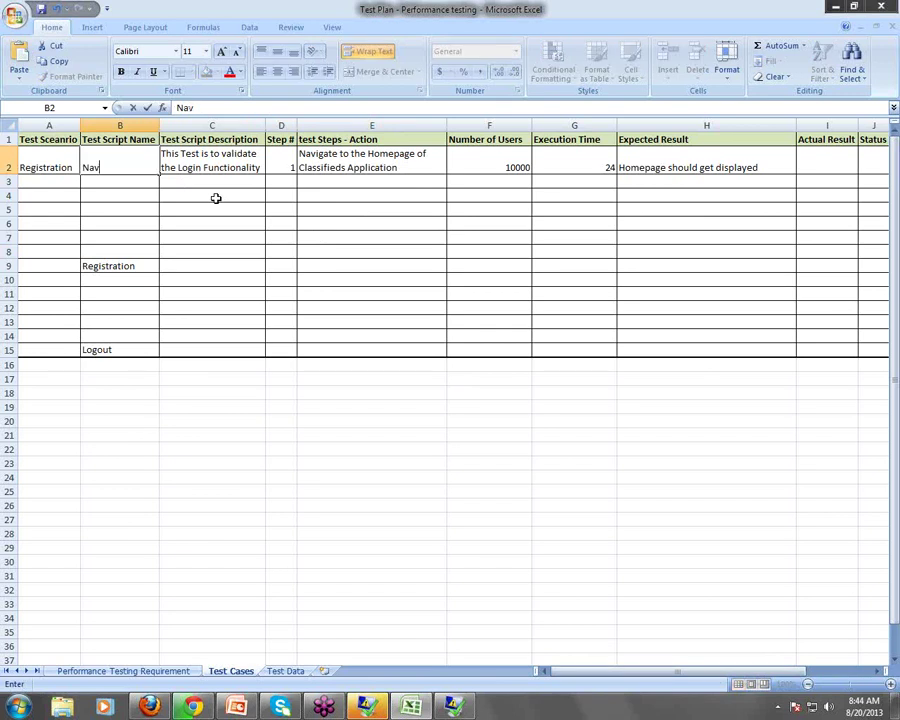
text(igating yto)
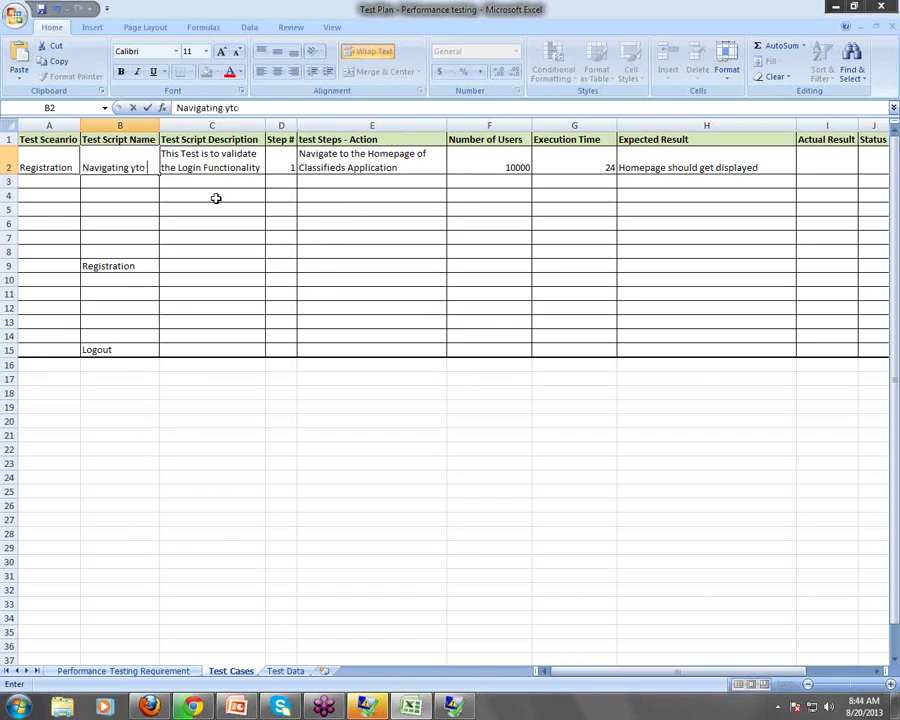
text( homepage)
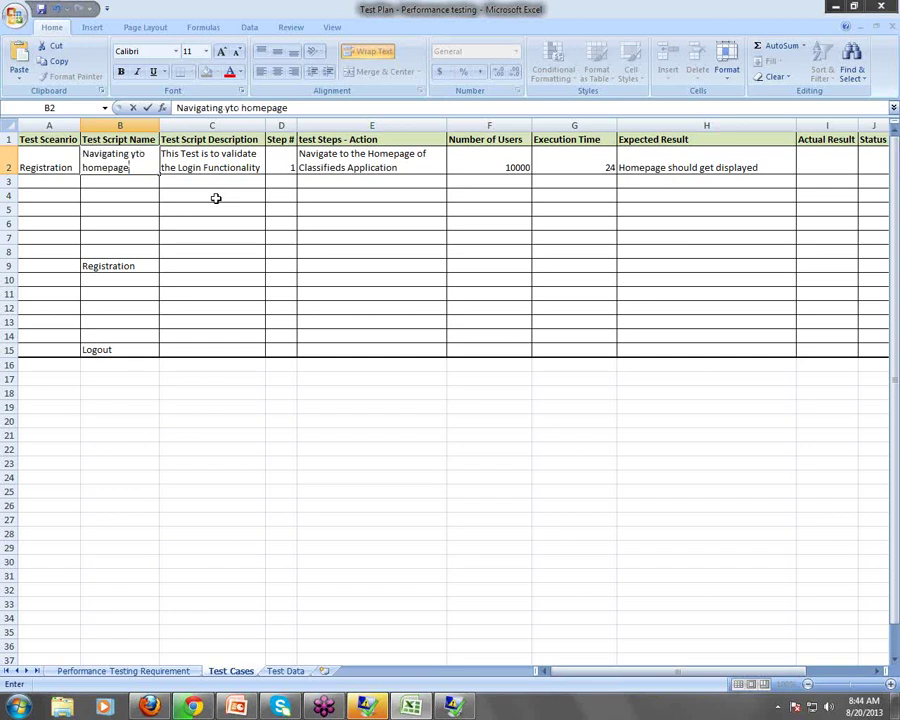
click(131, 153)
key(BackSpace)
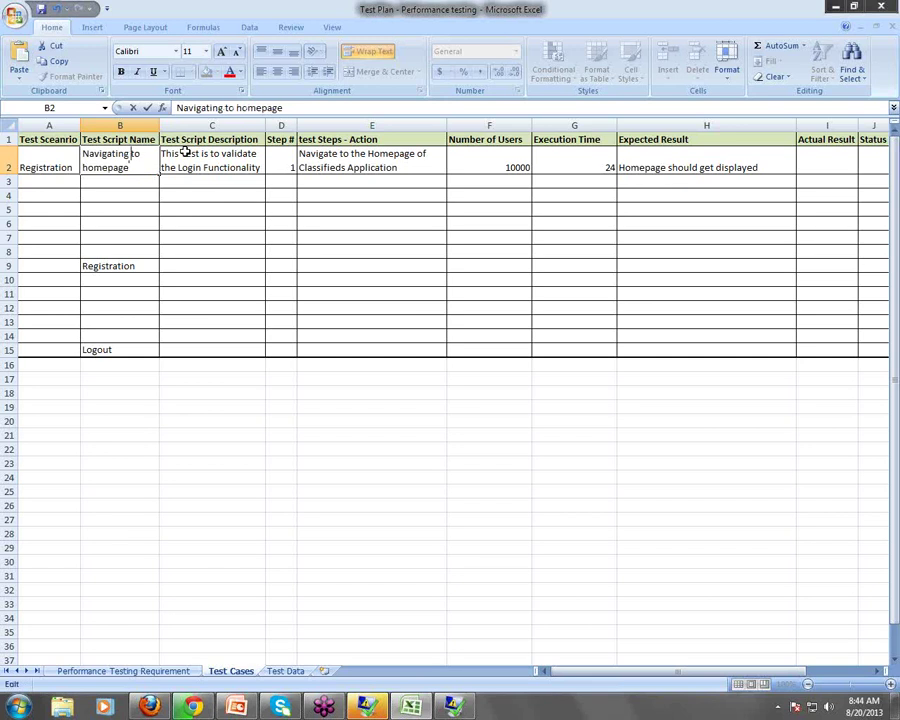
click(383, 232)
click(400, 166)
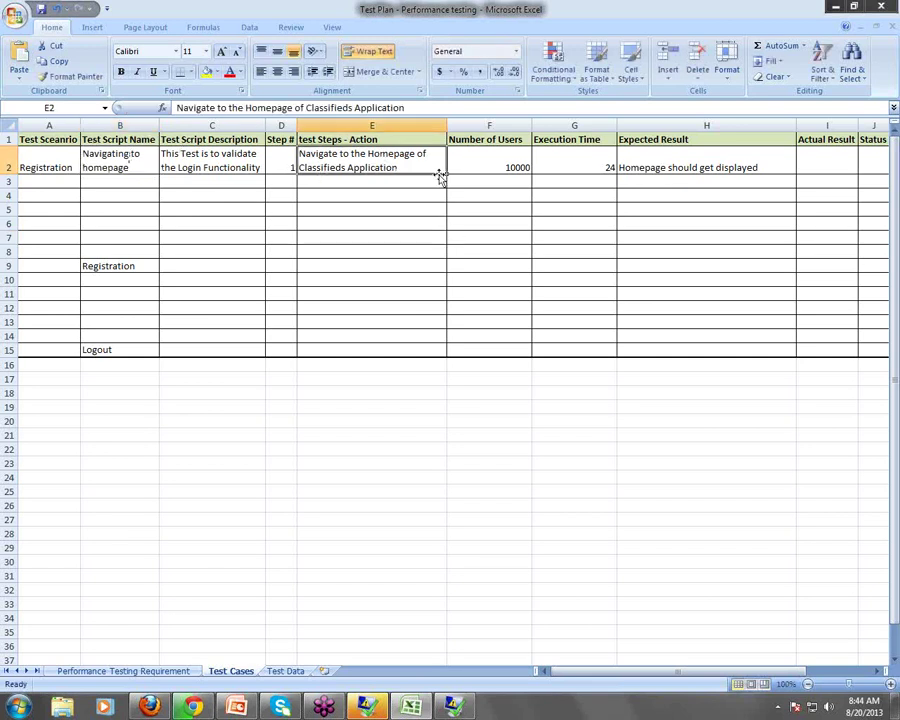
Replace 'Login' with 'Homepage Navigation' in the C2 description
double_click(188, 168)
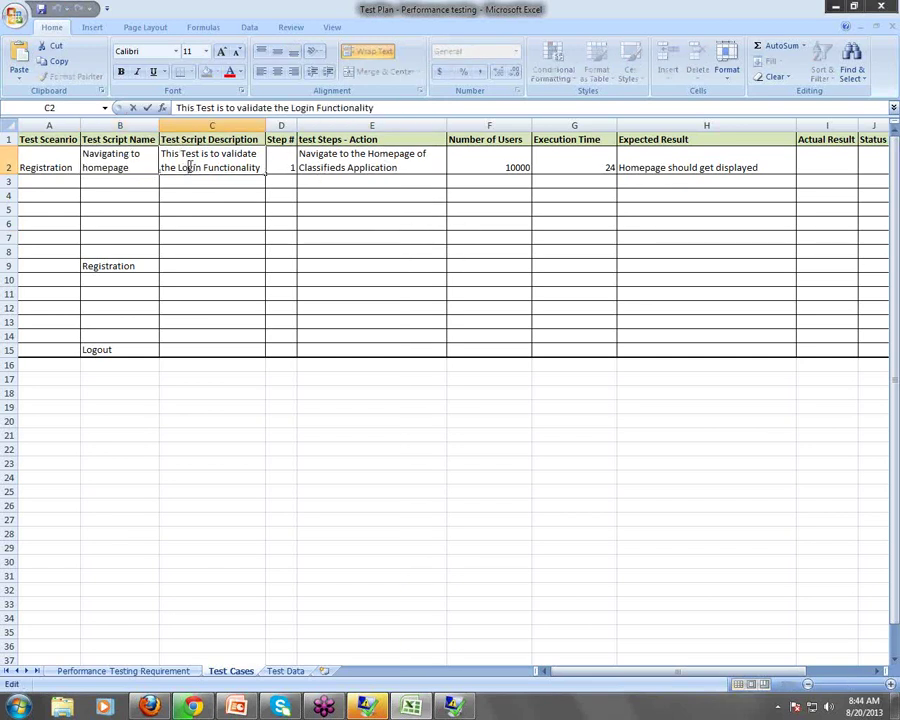
double_click(189, 168)
text(Nav)
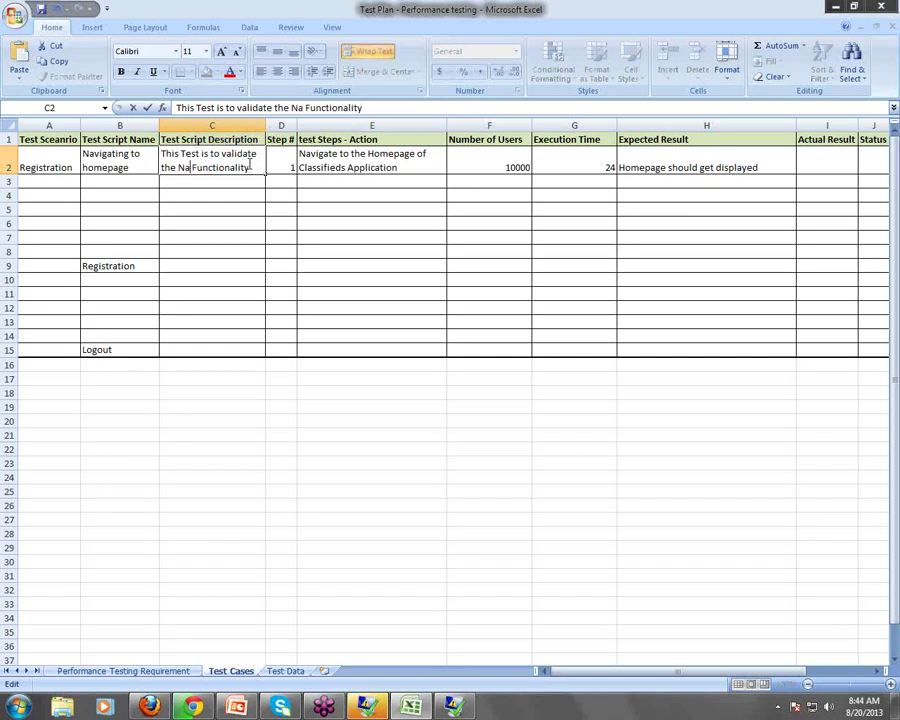
key(BackSpace)
key(BackSpace)
key(BackSpace)
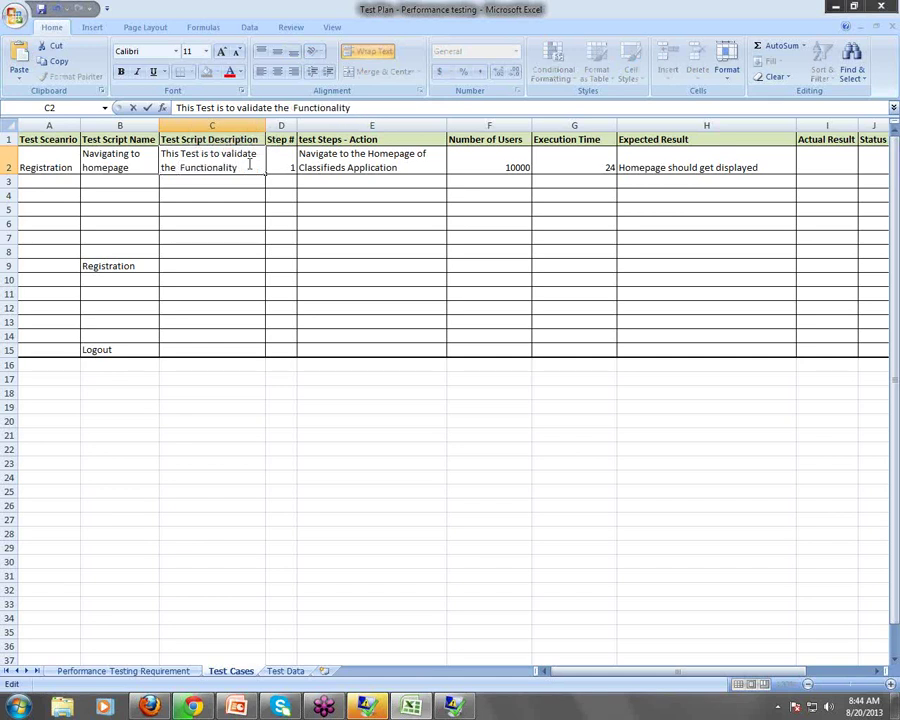
text(Hoe)
key(BackSpace)
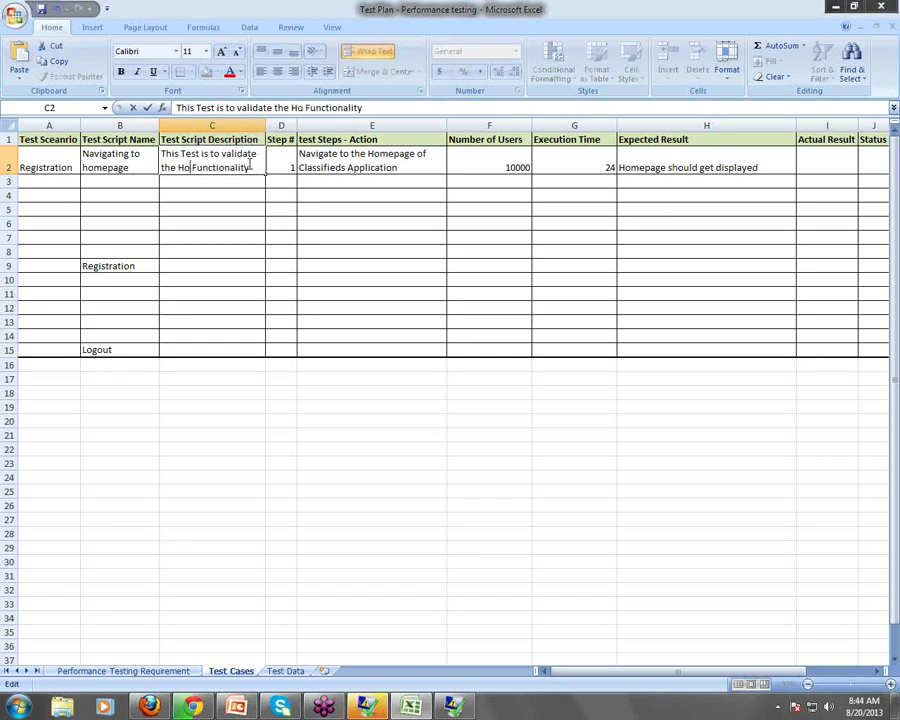
text(mepage )
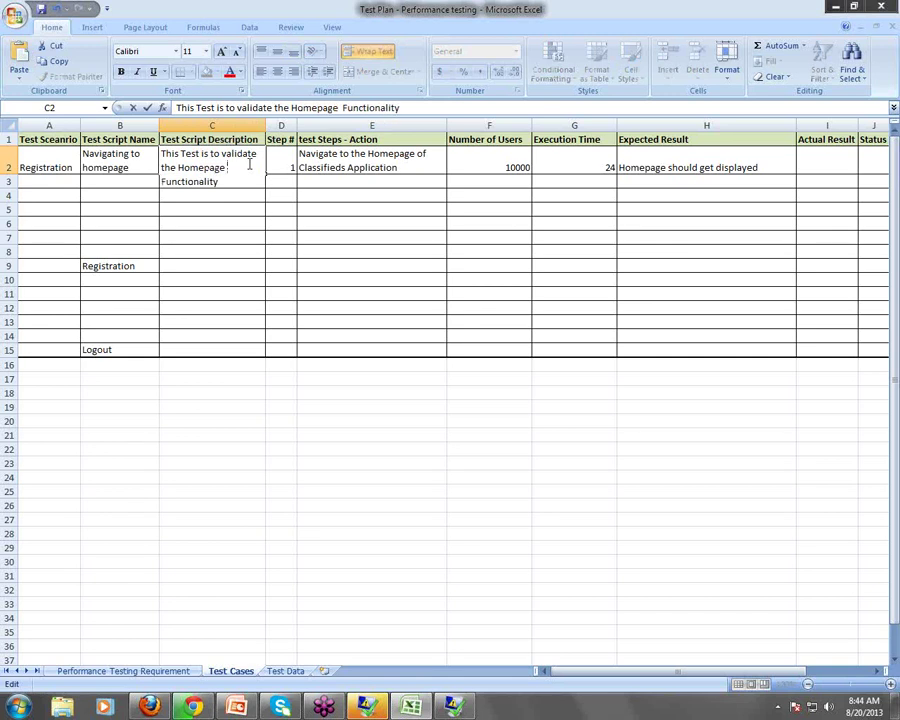
text(Navigati)
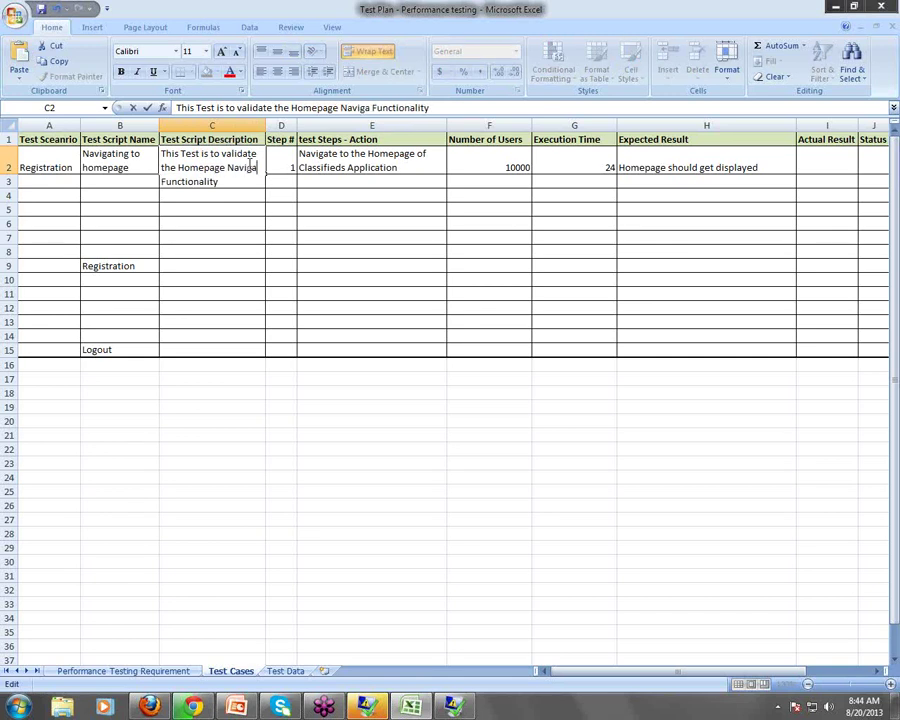
text(on)
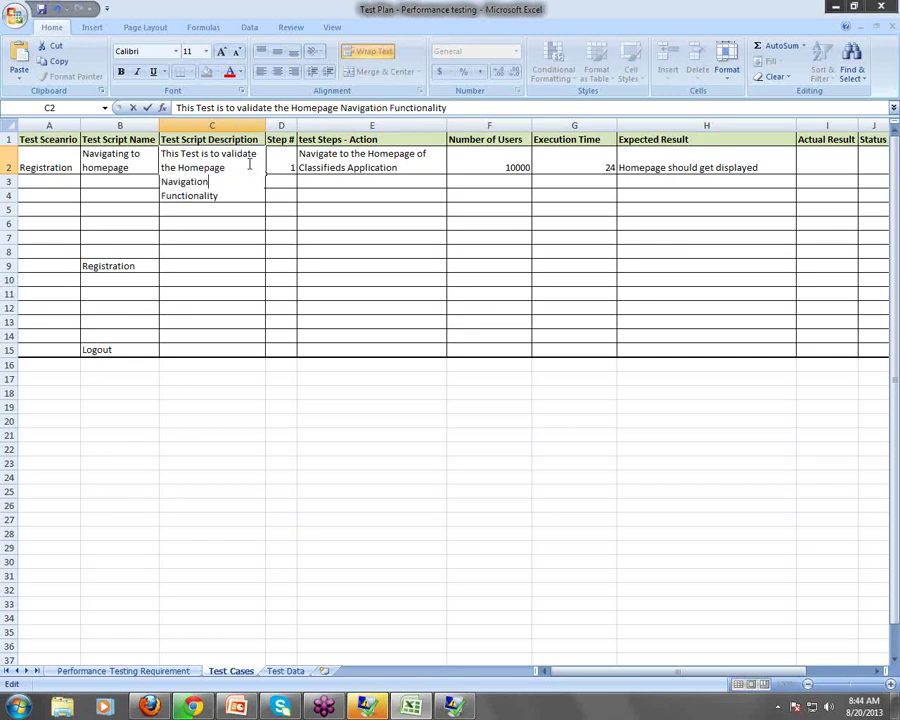
click(275, 250)
click(200, 280)
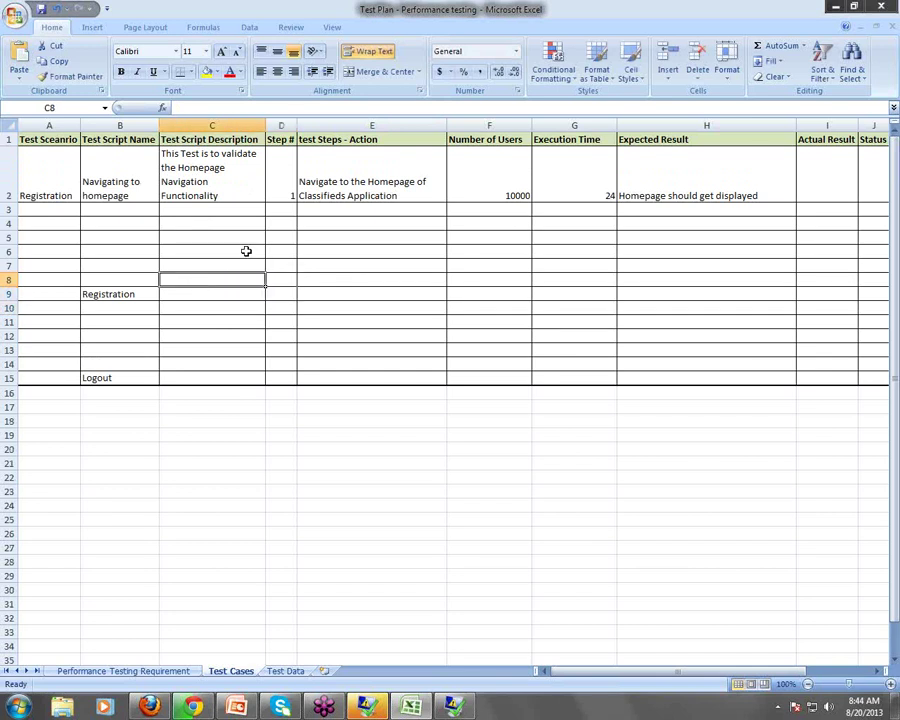
click(125, 294)
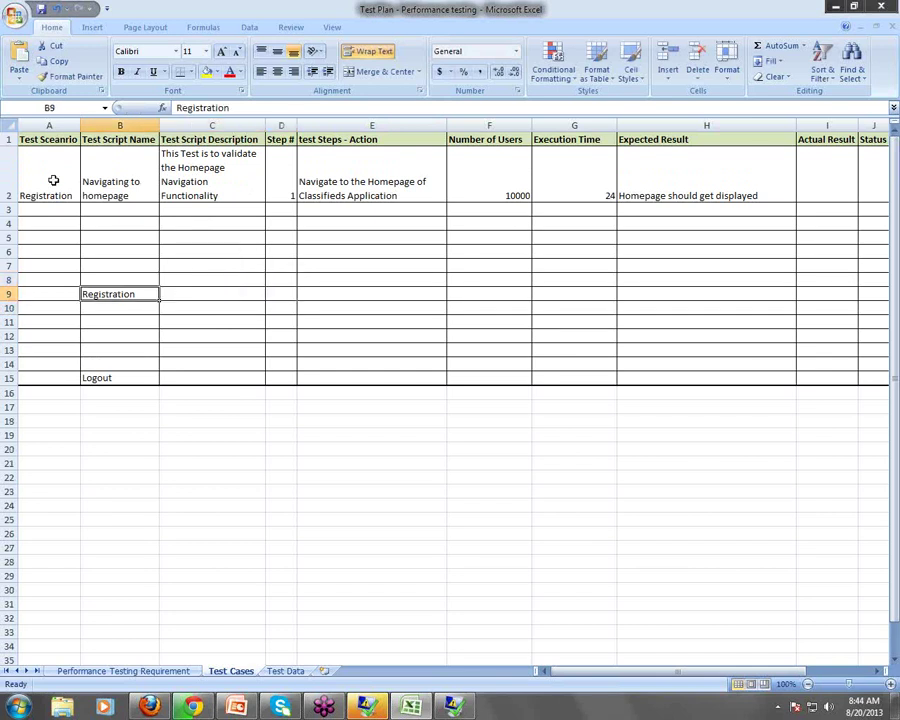
Cut 'Registration' from B9 and paste it into B4
key(ctrl+x)
click(110, 222)
key(Return)
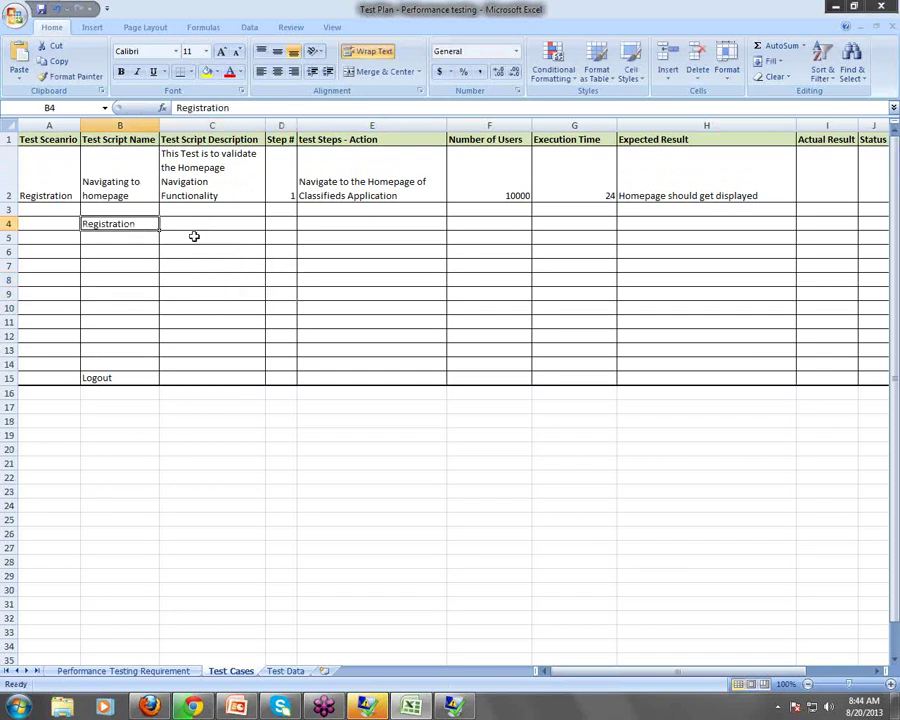
click(72, 180)
click(208, 226)
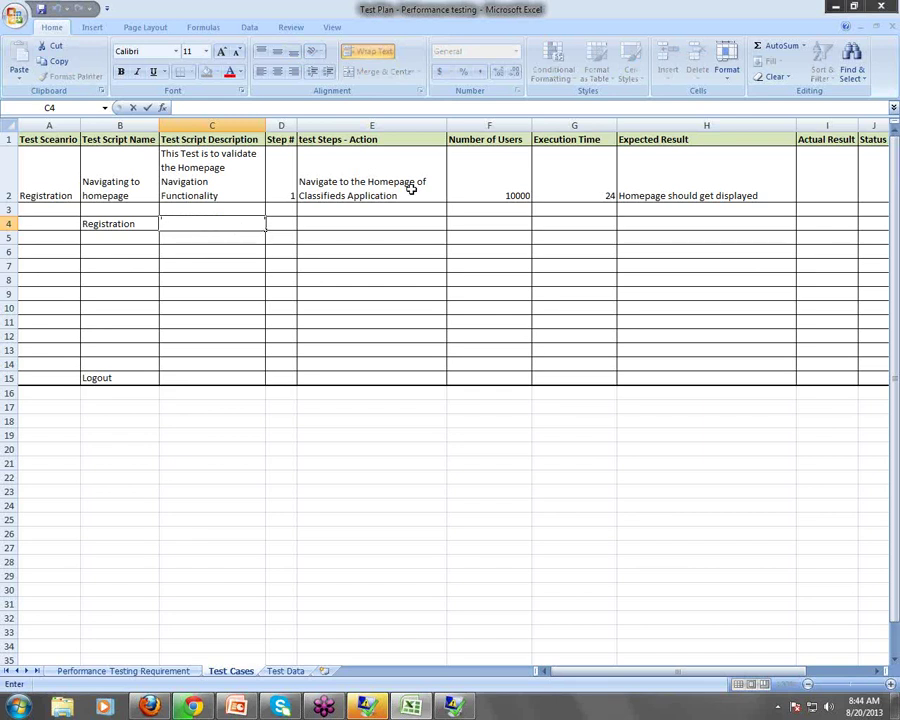
Review the Number of Users and Execution Time cells F2:G12, ending on cell C4
click(500, 125)
click(575, 125)
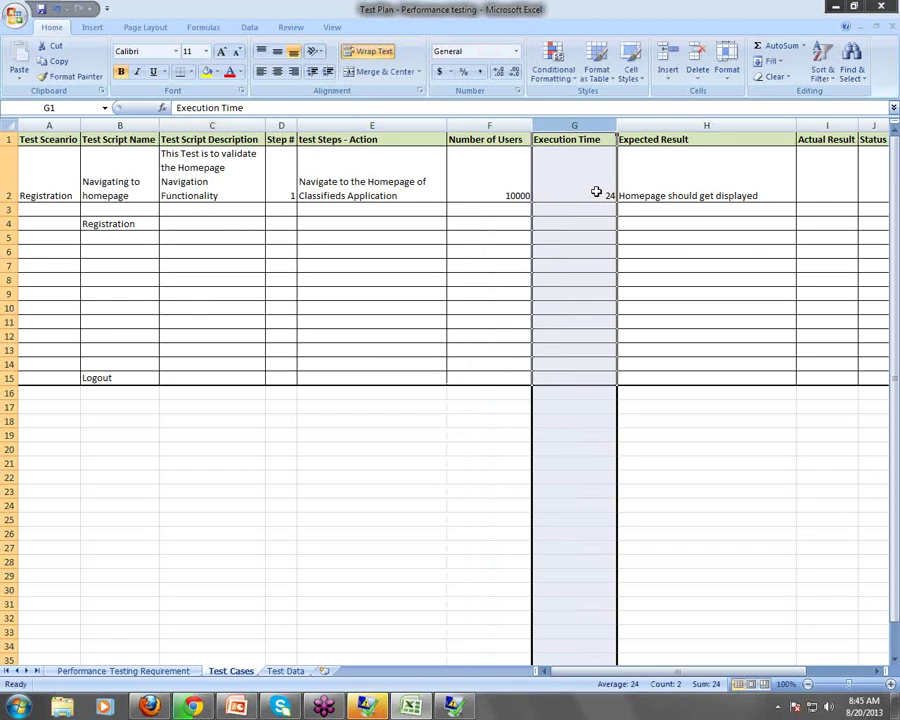
click(208, 225)
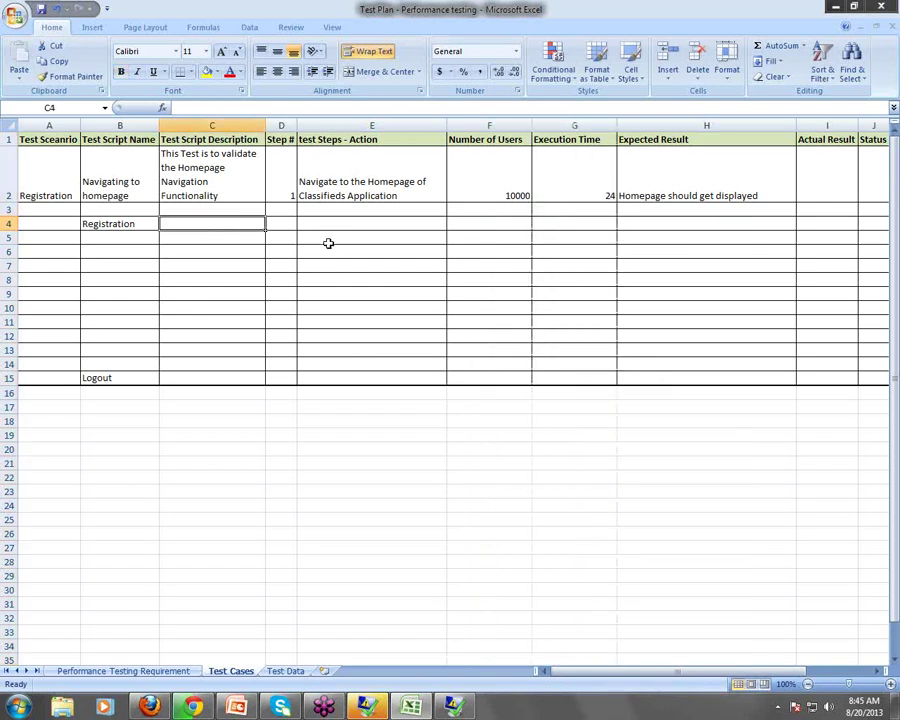
click(120, 223)
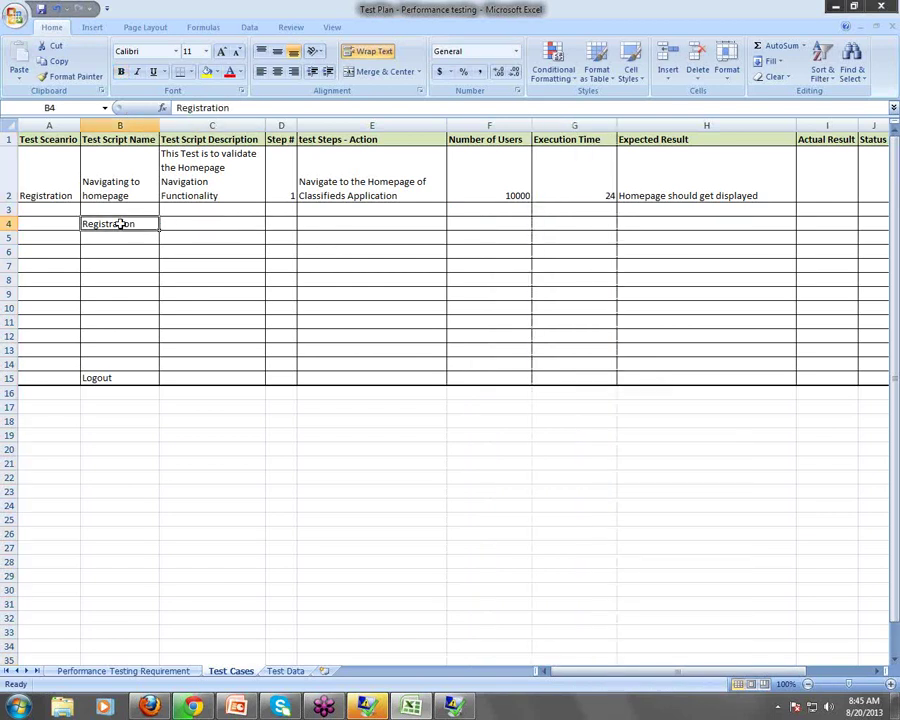
click(62, 174)
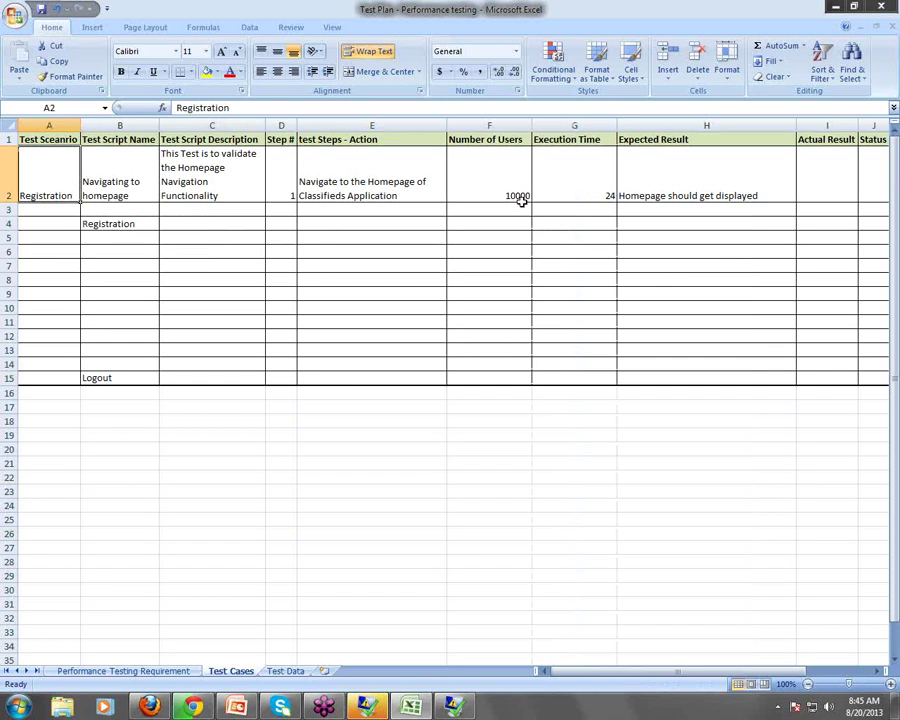
drag(520, 196, 576, 362)
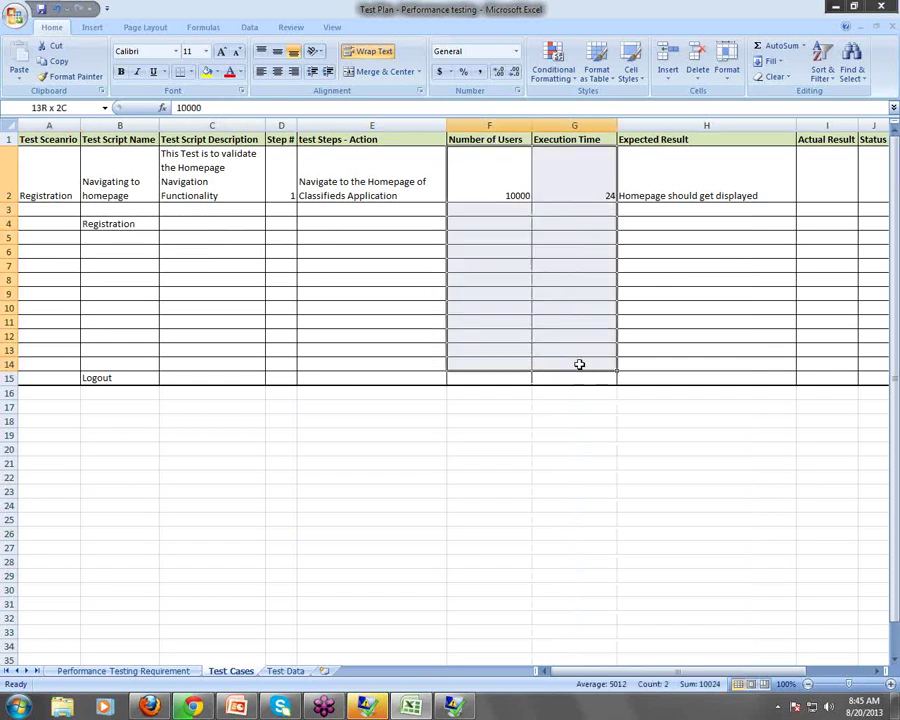
click(120, 223)
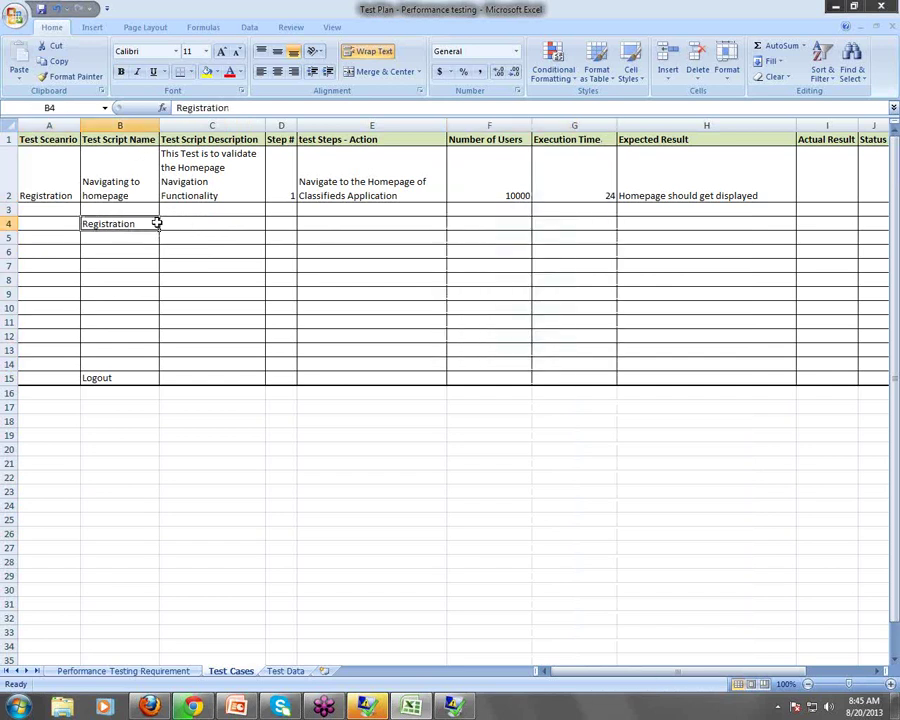
click(194, 227)
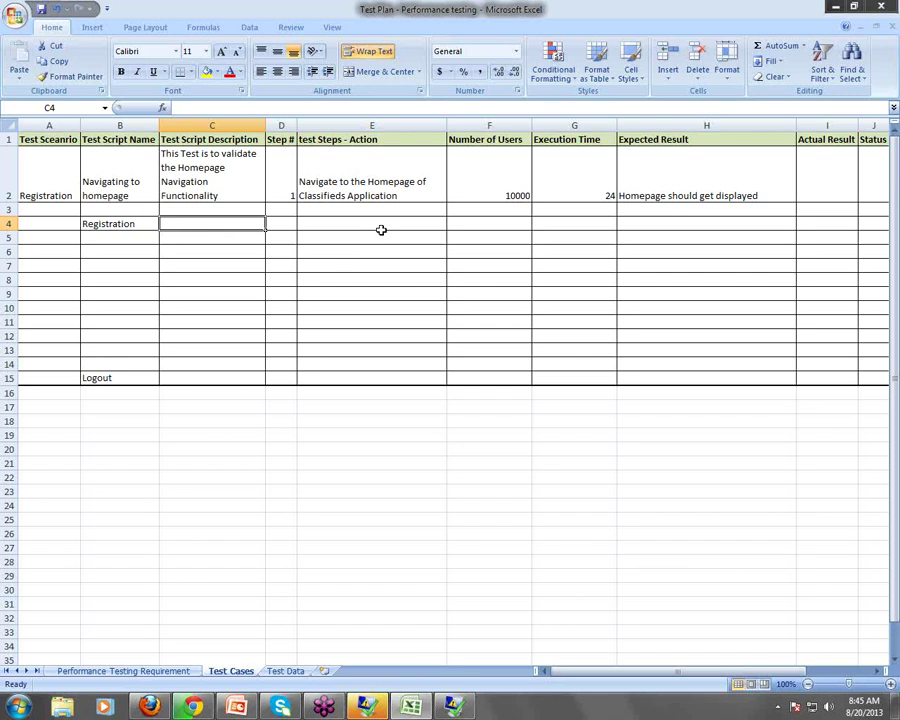
Describe row 4 in C4 as 'This test validates the Registration Functionality'
text(This test)
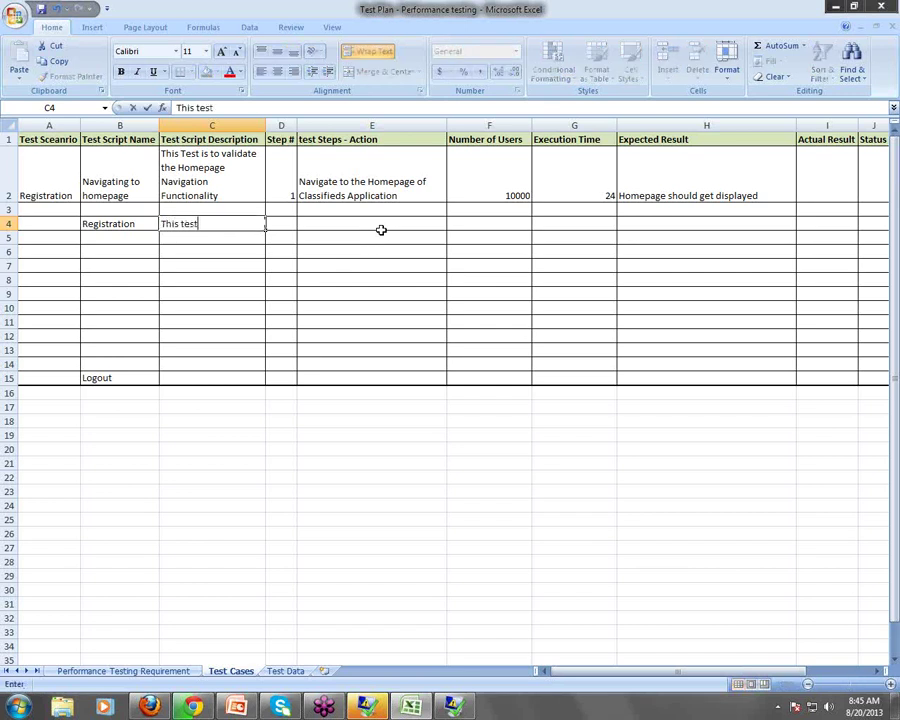
text( validates the Re)
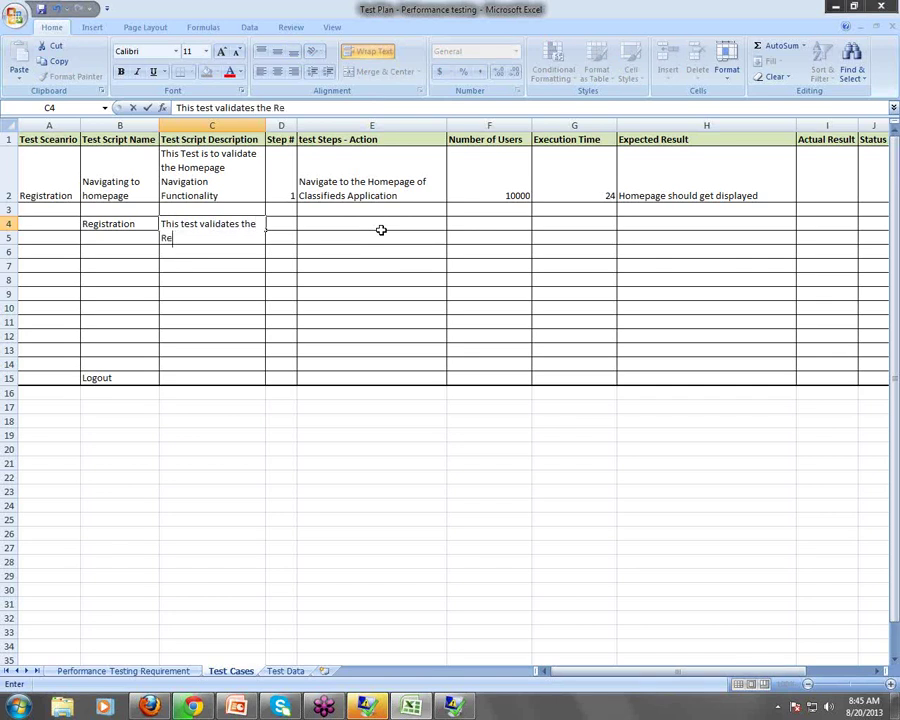
text(gistration )
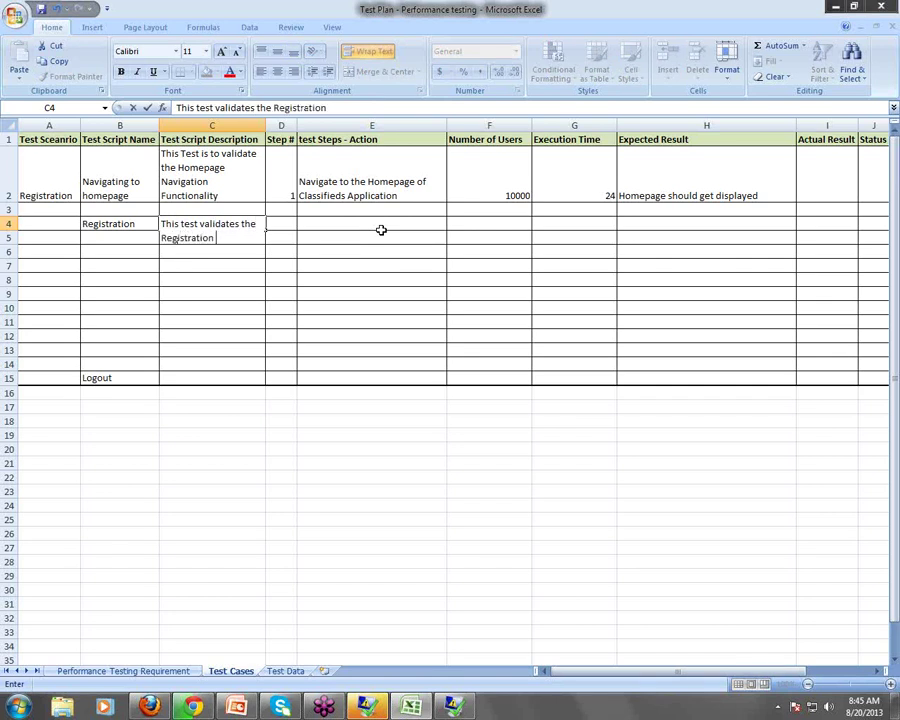
text(Functiolity)
click(249, 237)
text(na)
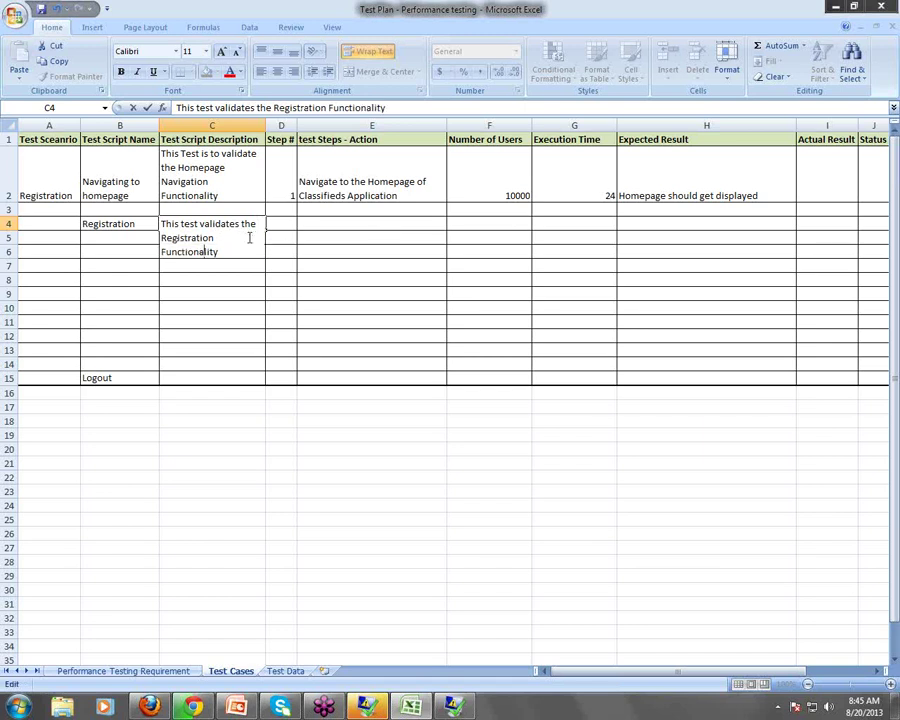
click(362, 248)
Give row 4 step 1 with the action 'Click on Register Link'
click(286, 231)
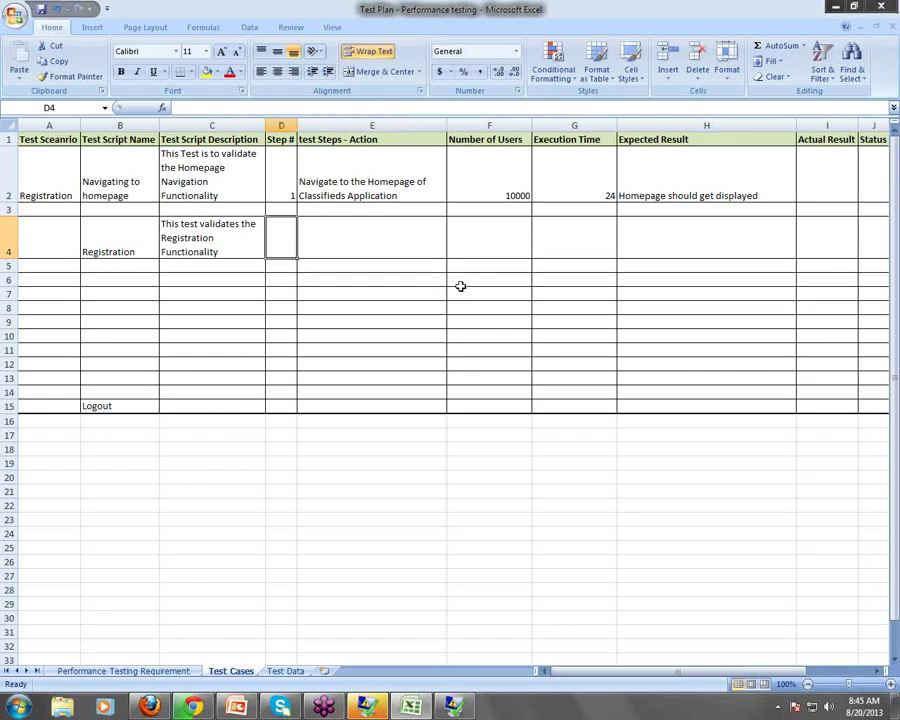
text(1)
click(351, 246)
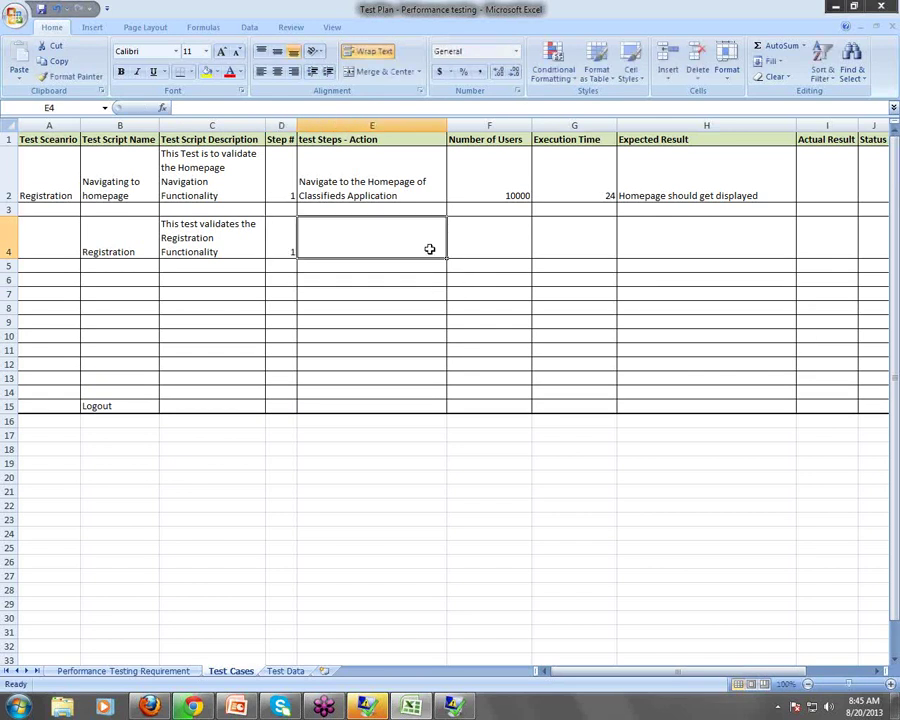
text(Click on R)
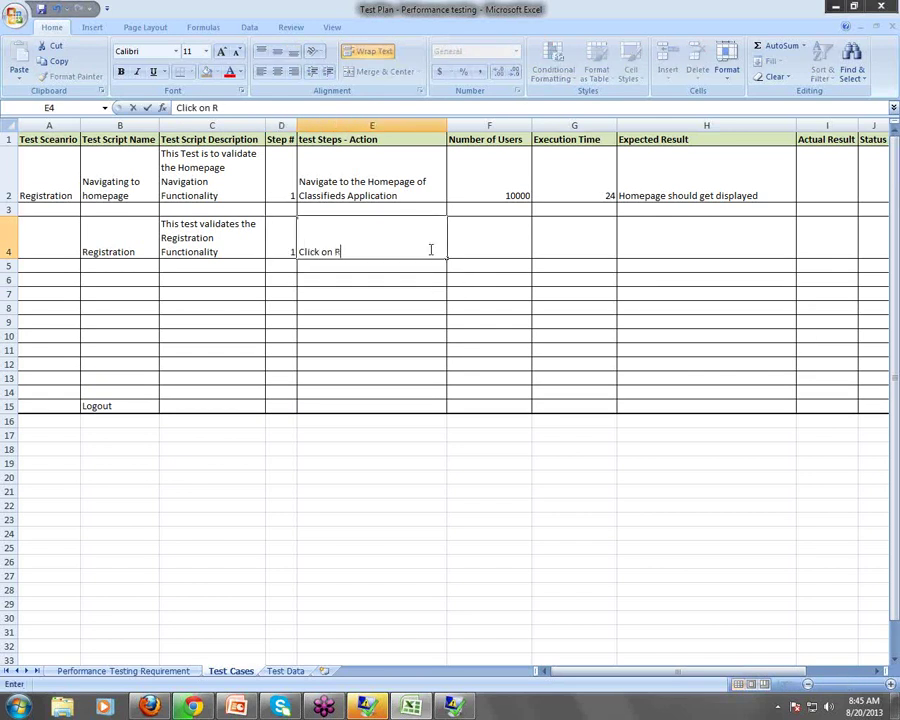
text(egister Link)
key(Tab)
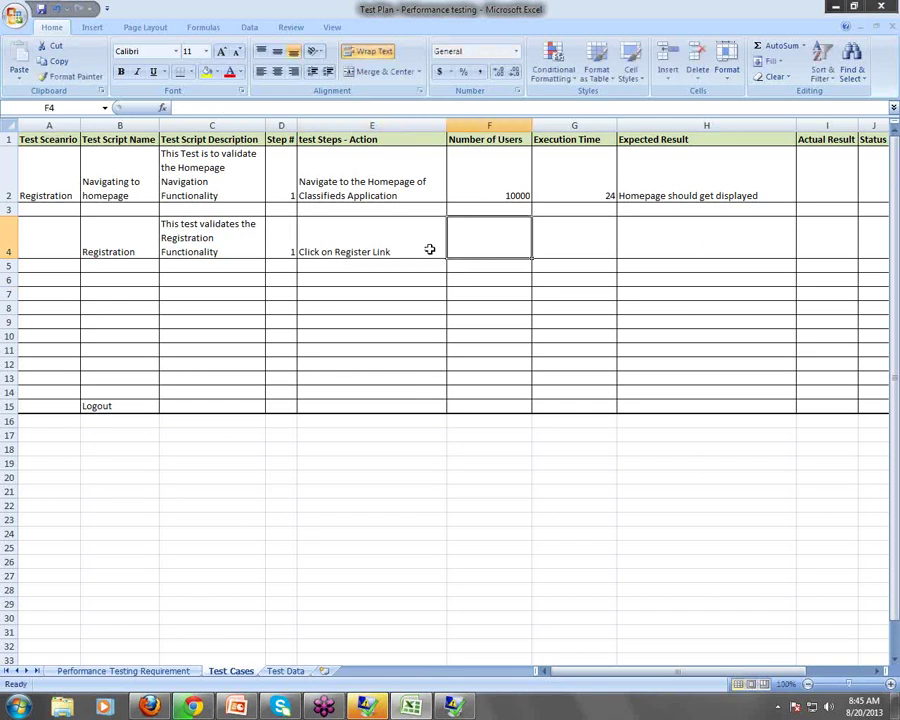
key(Tab)
key(Tab)
key(Tab)
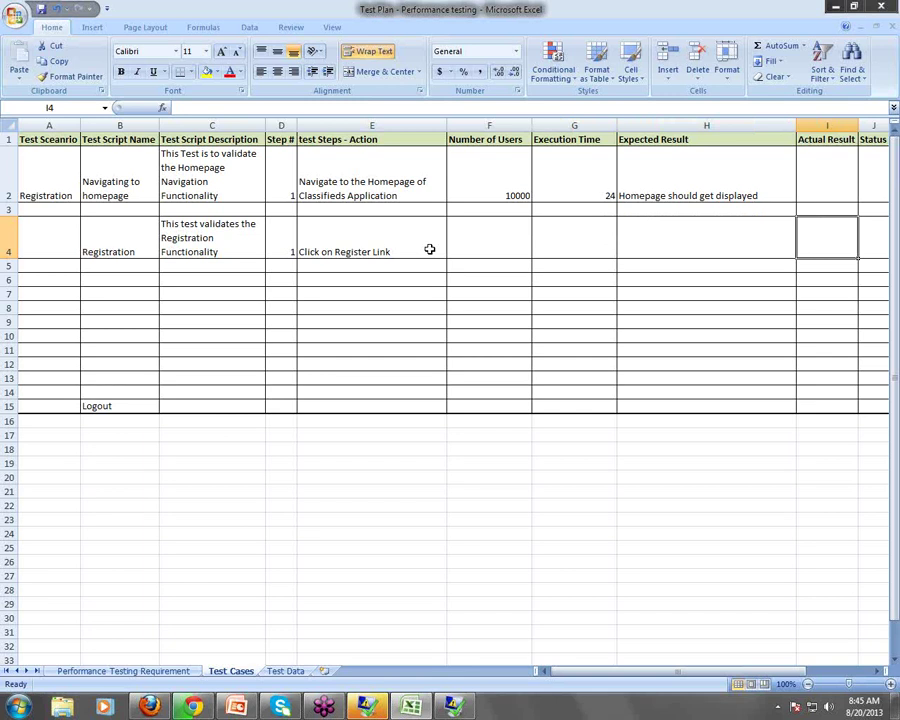
Narrow the Number of Users and Execution Time columns and reapply Wrap Text sheet-wide
drag(668, 671, 679, 674)
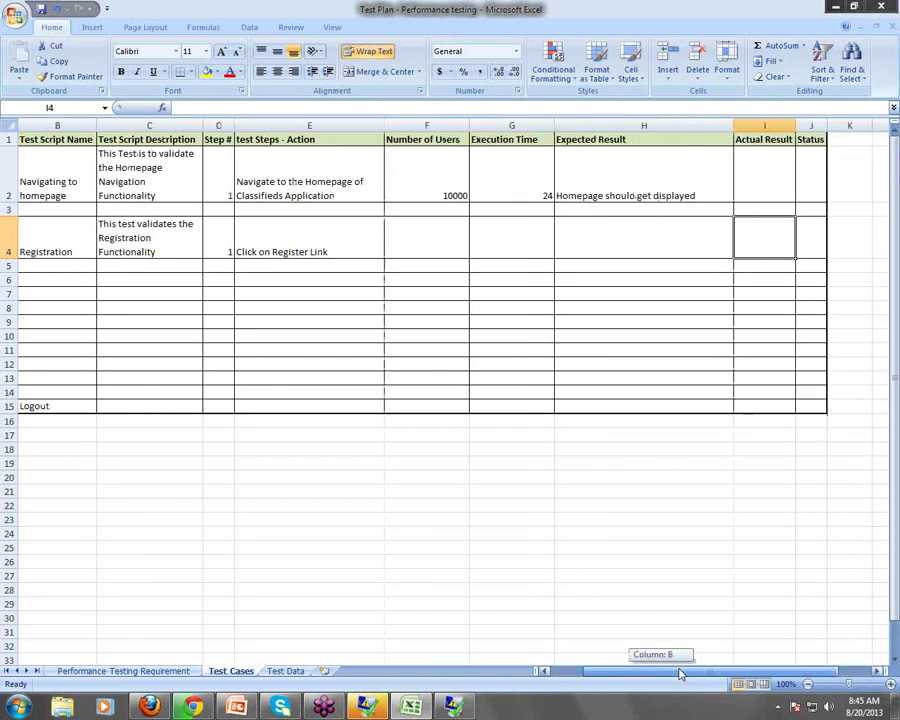
drag(469, 125, 422, 127)
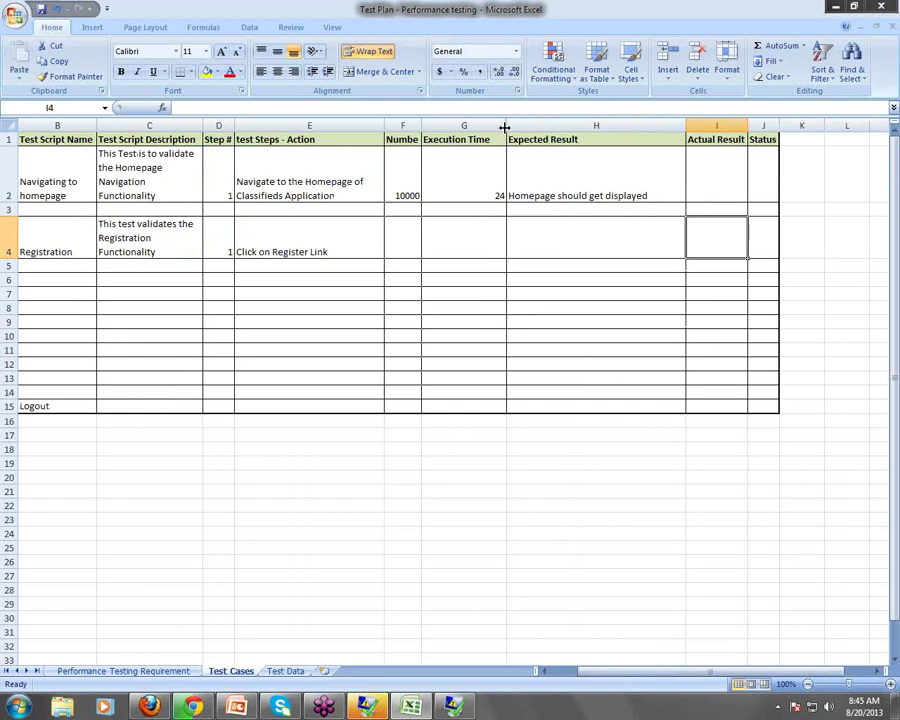
drag(505, 127, 477, 127)
click(9, 125)
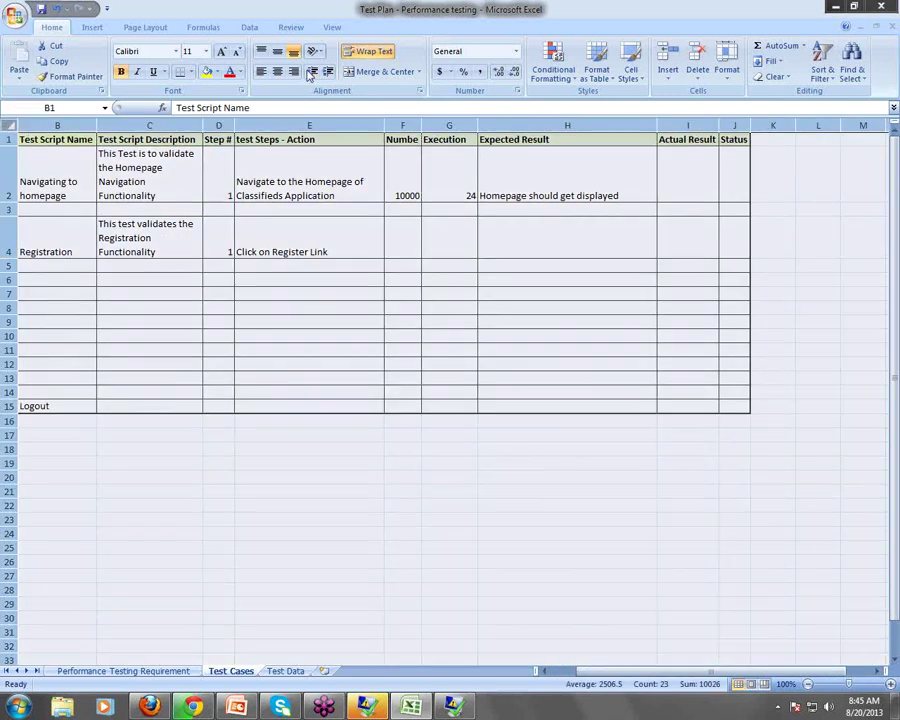
click(370, 51)
click(372, 51)
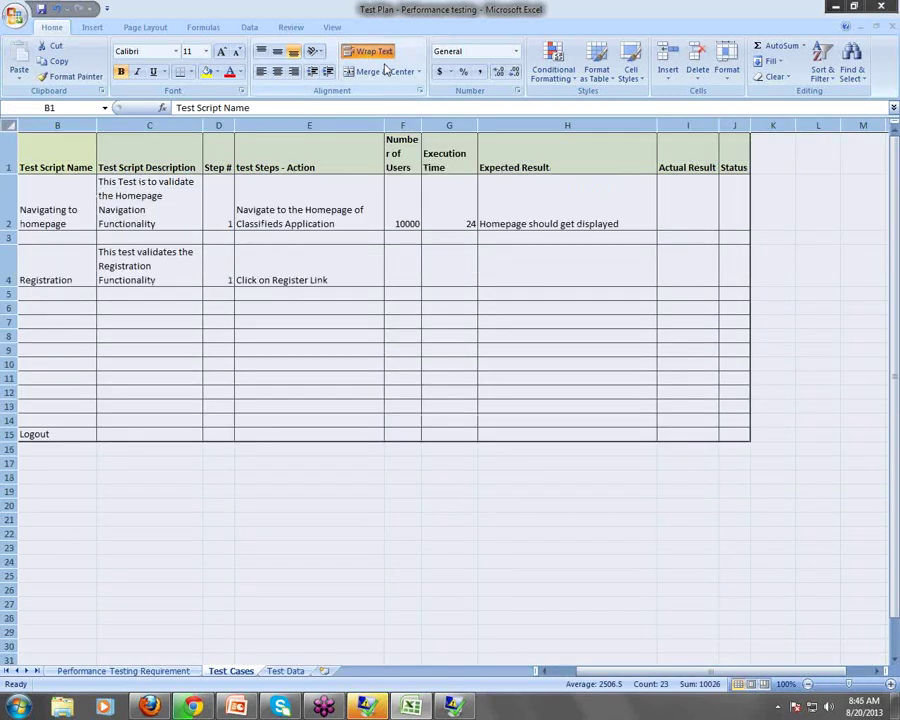
click(552, 215)
Enter 'Registration Page got Displayed' as the expected result in H4
click(591, 280)
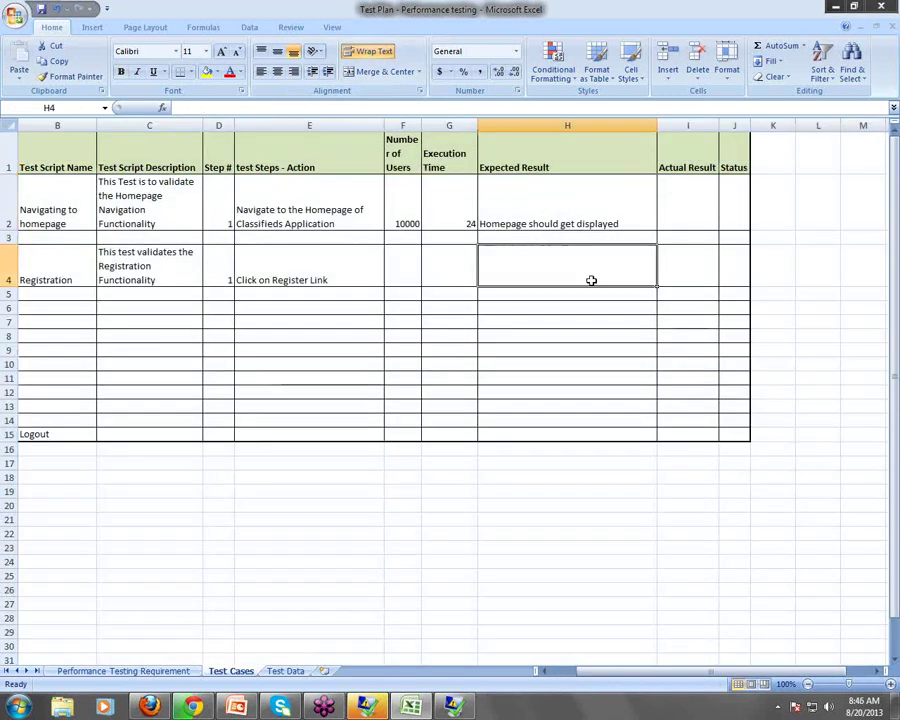
text(Regostr)
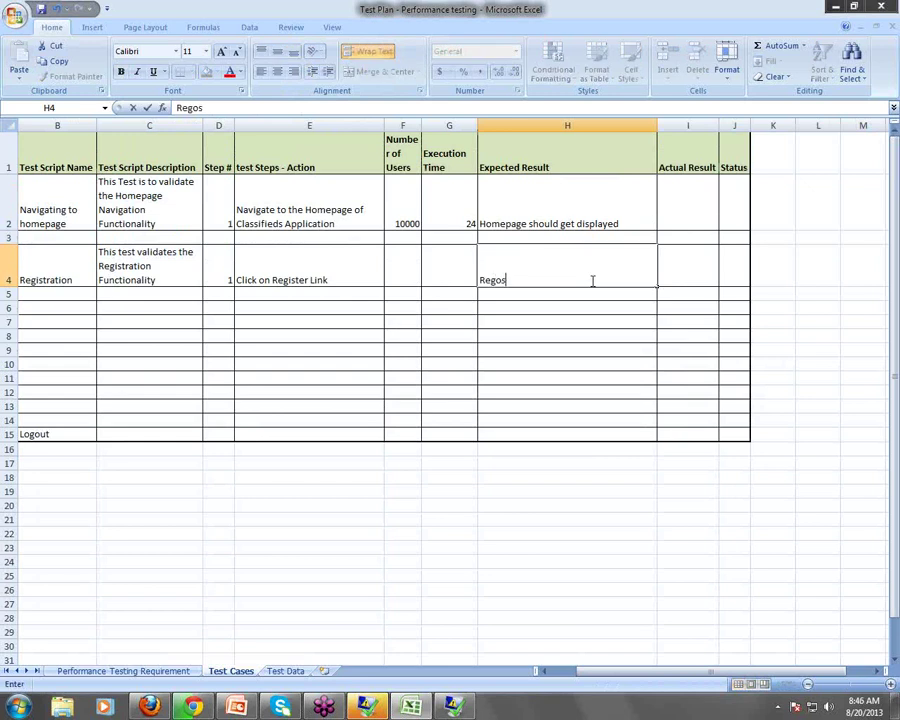
key(BackSpace)
key(BackSpace)
key(BackSpace)
key(BackSpace)
text(istration Pega)
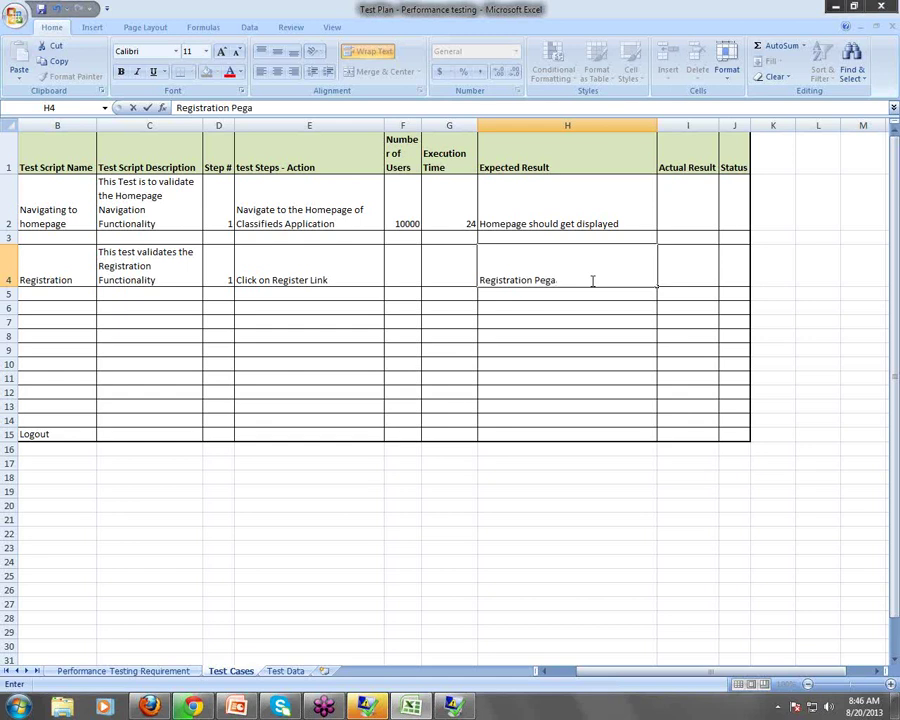
key(BackSpace)
key(BackSpace)
key(BackSpace)
text(age got Displayed)
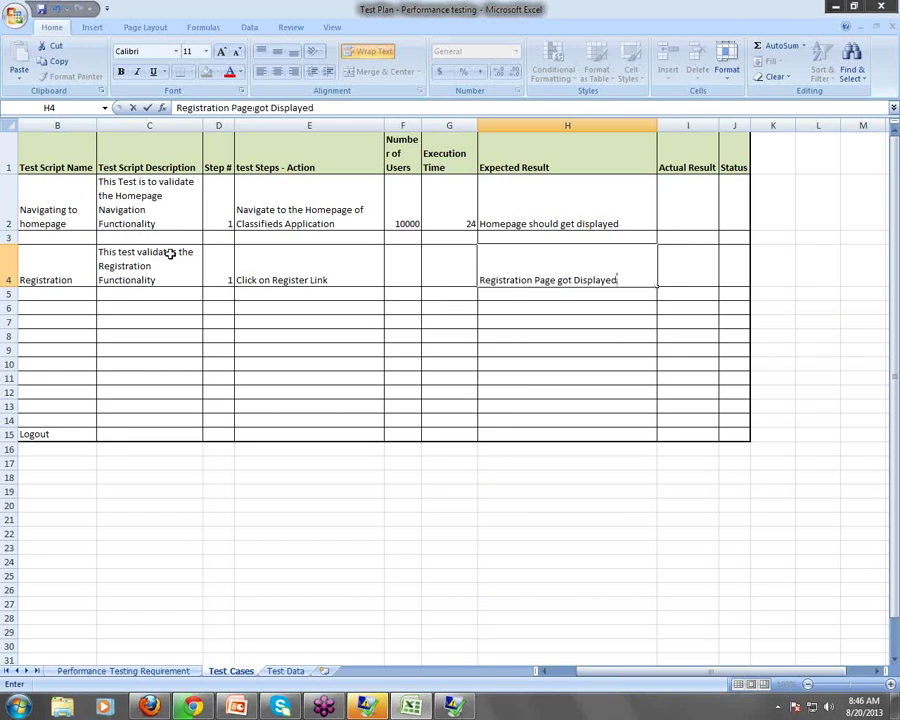
click(157, 292)
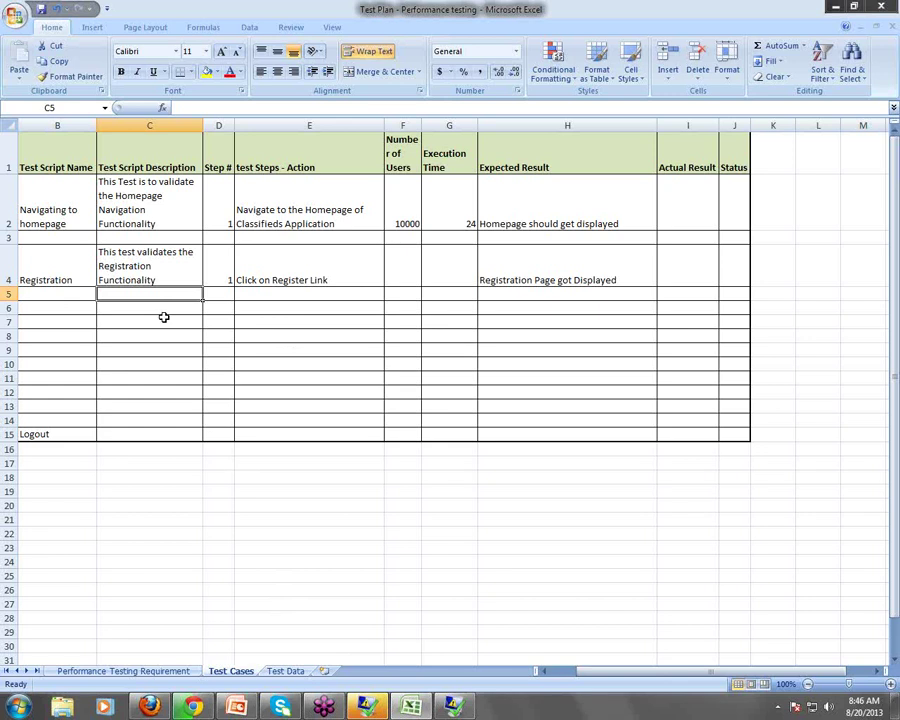
Write 'Enter Valid Values in the below fields and Click on Register Button' in C5
text(E)
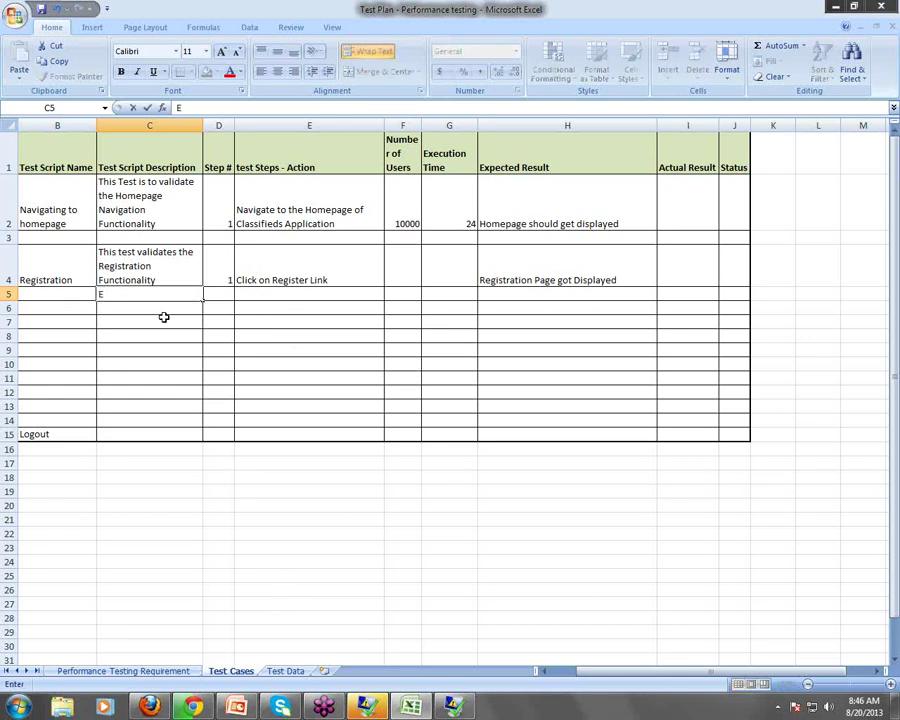
text(nter all the)
key(ctrl+Return)
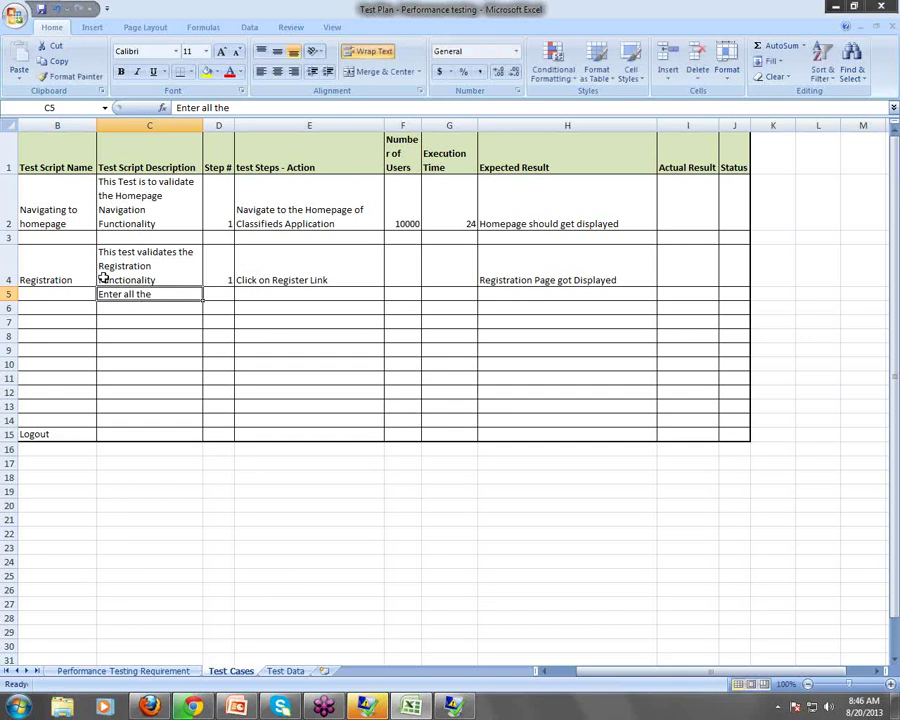
double_click(122, 294)
drag(122, 294, 182, 295)
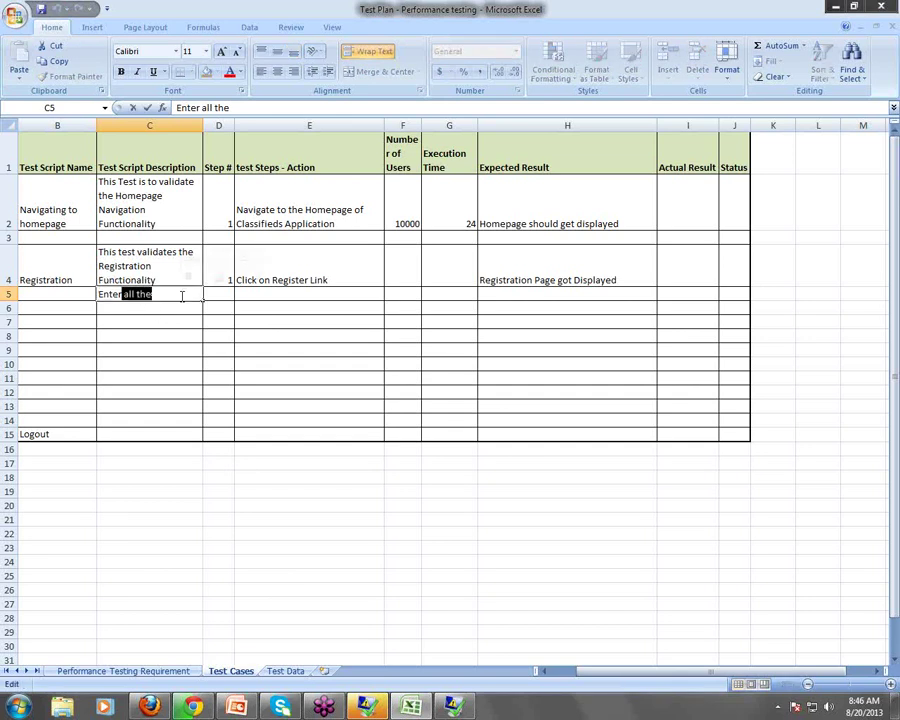
key(BackSpace)
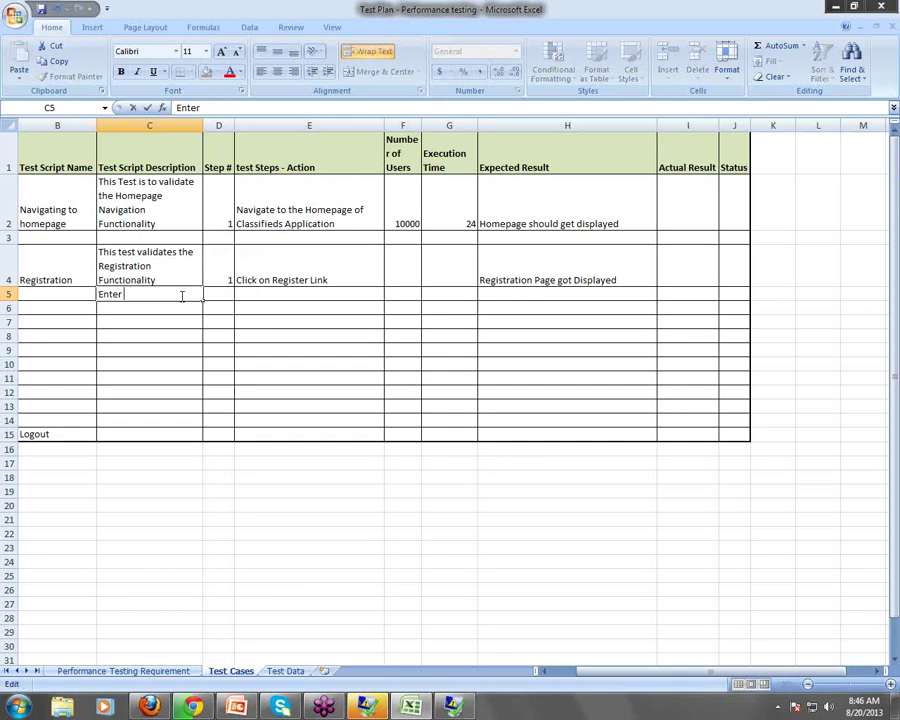
text(Valid Value)
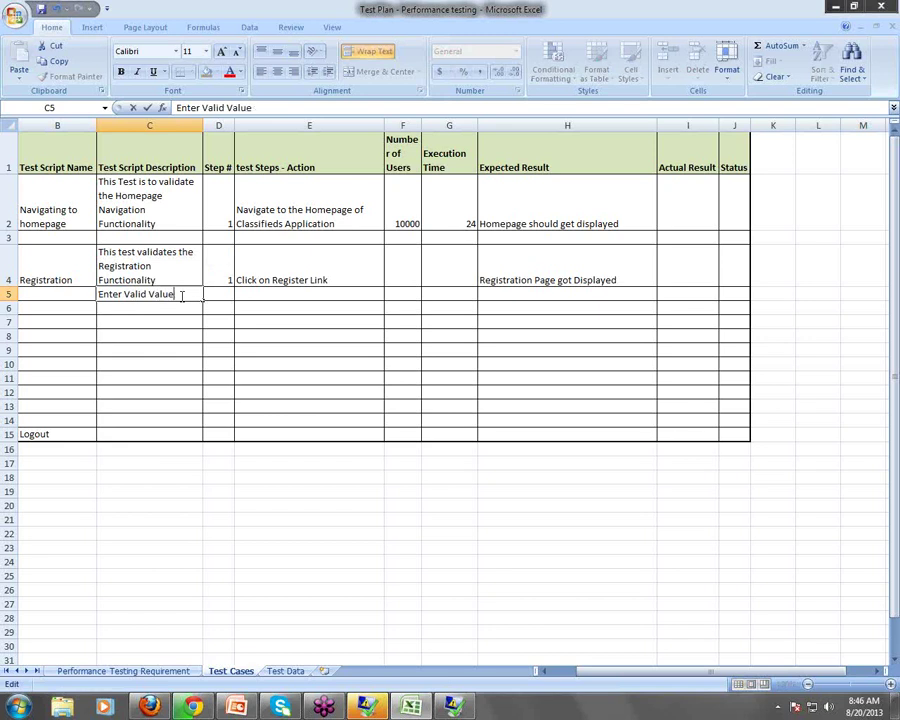
text(s in the bel)
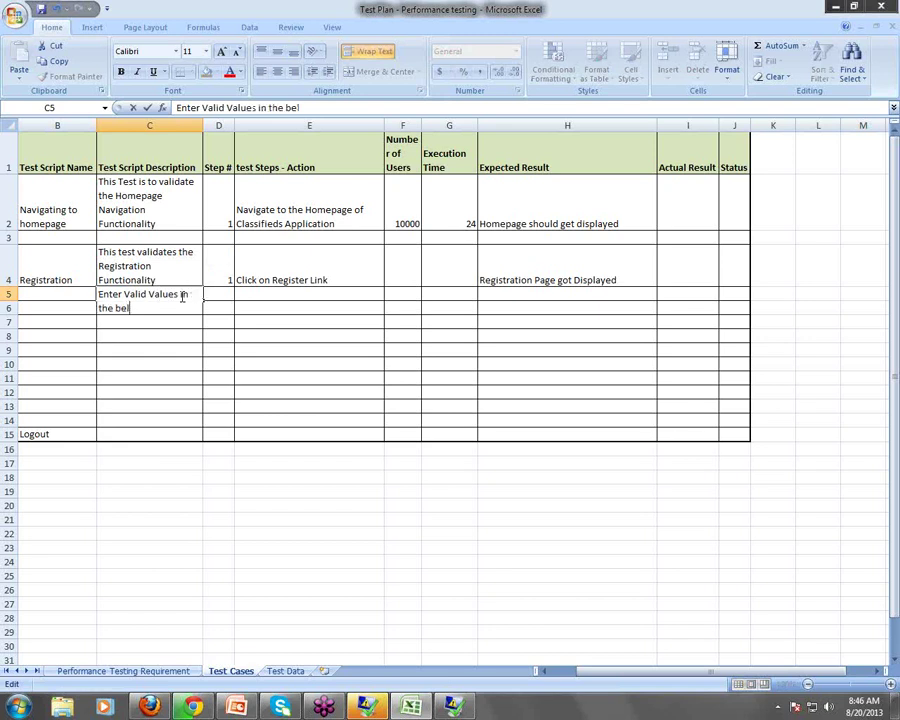
text(ow fields ands)
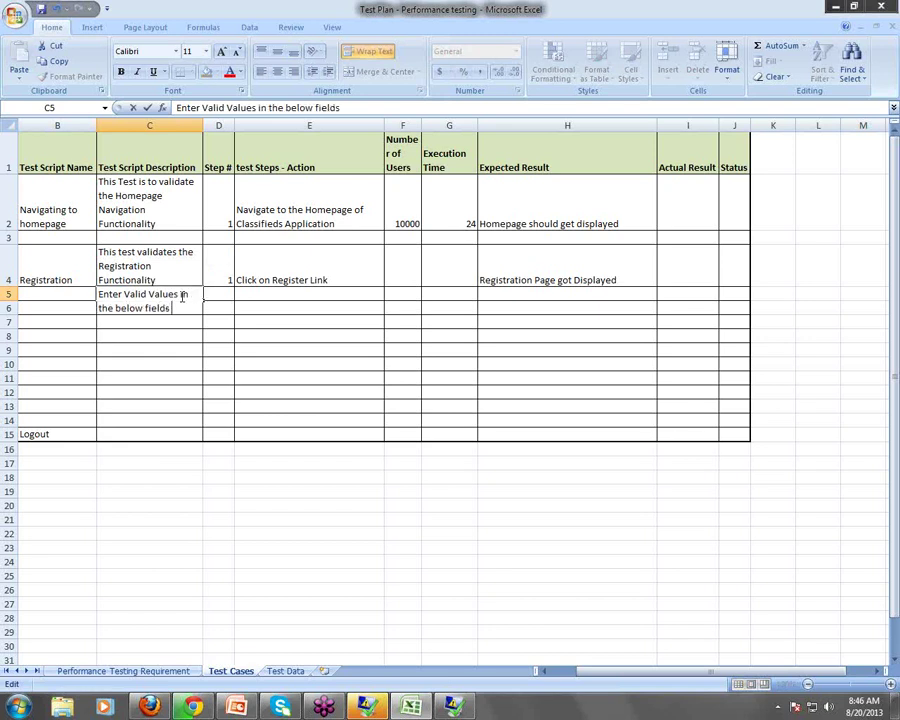
key(BackSpace)
key(BackSpace)
key(BackSpace)
text(nd Click o)
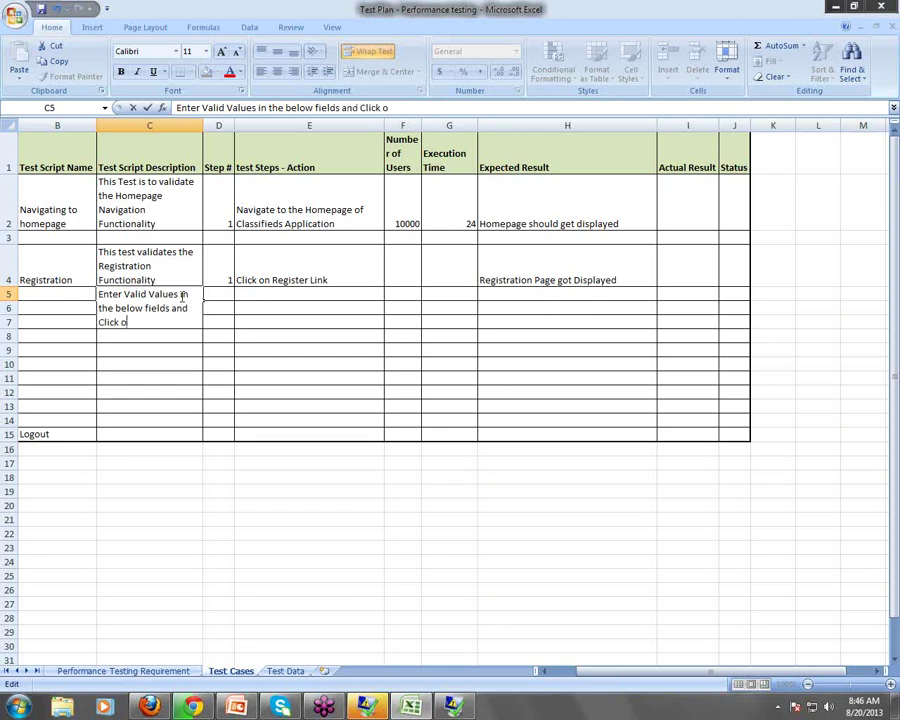
text(n Register Buit)
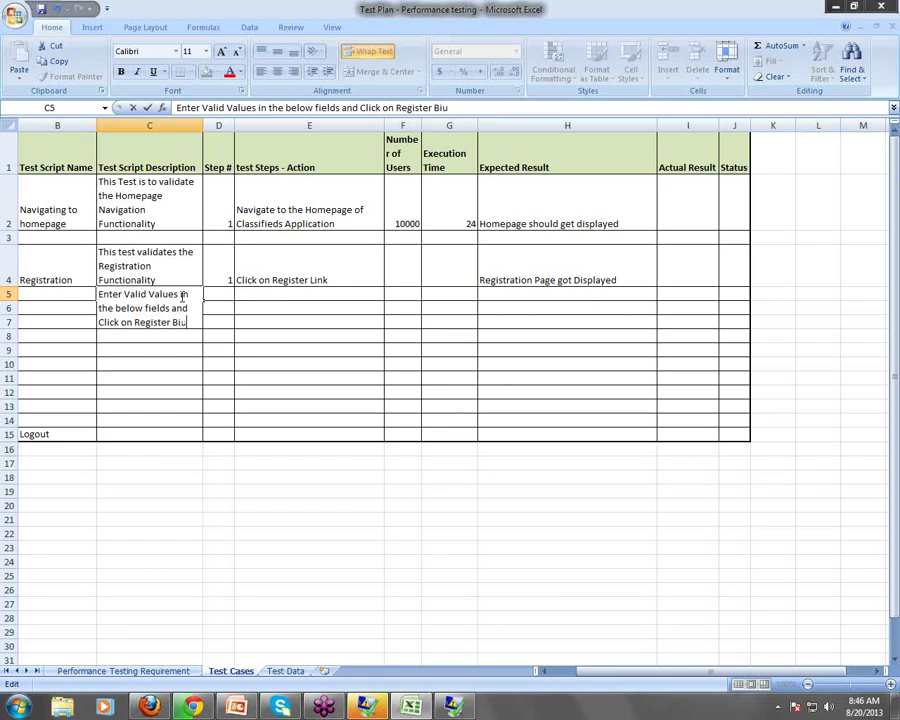
key(BackSpace)
key(BackSpace)
key(BackSpace)
text(utton)
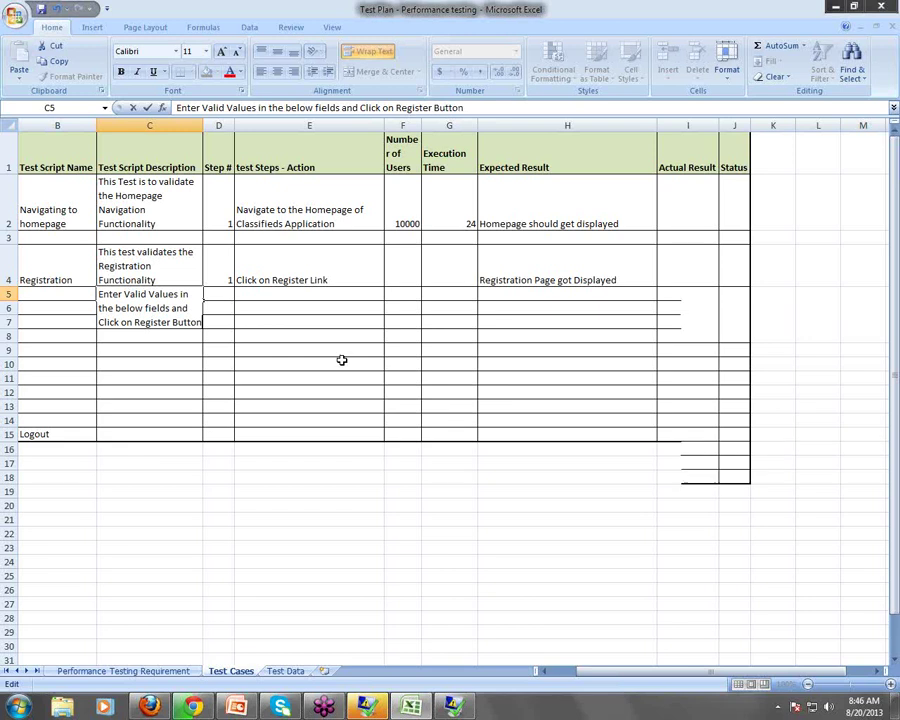
click(341, 356)
Add numbered lines '1) Email', '2)Full Name' and '3)' inside C5
double_click(200, 335)
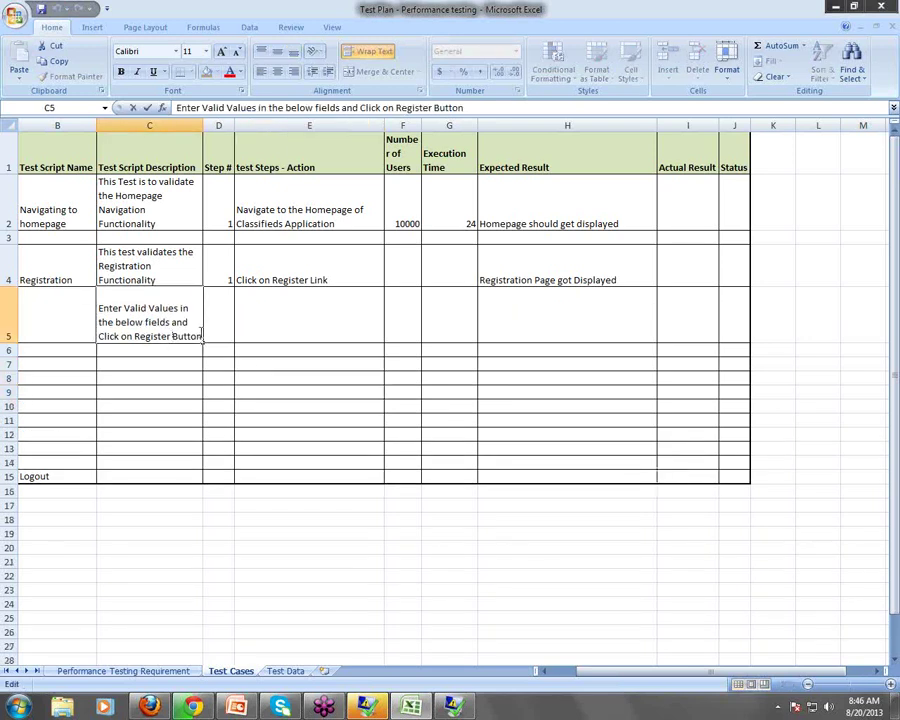
key(alt+Return)
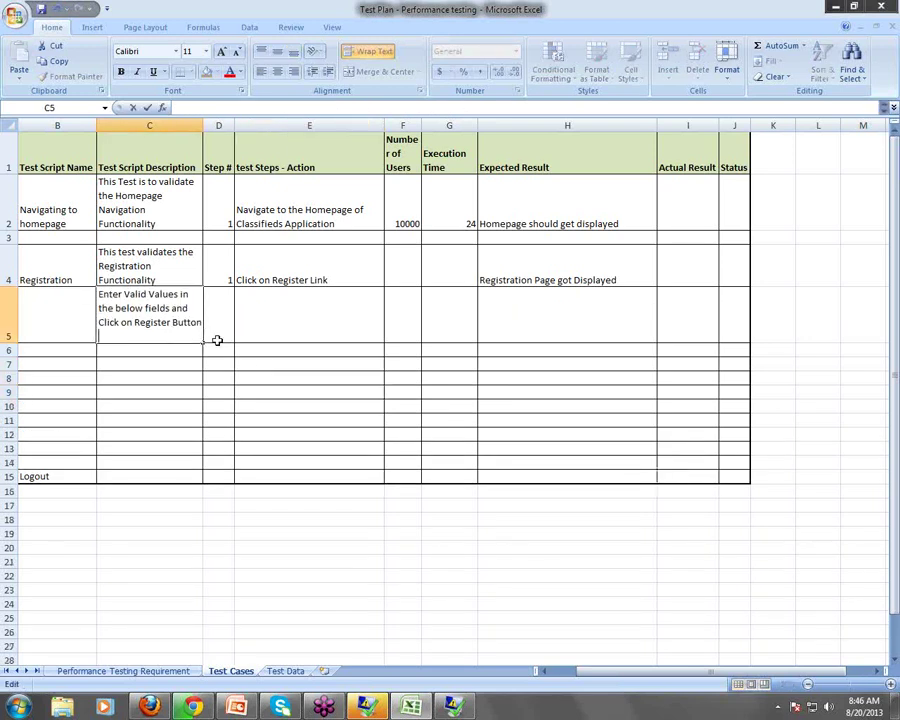
text(1) Email)
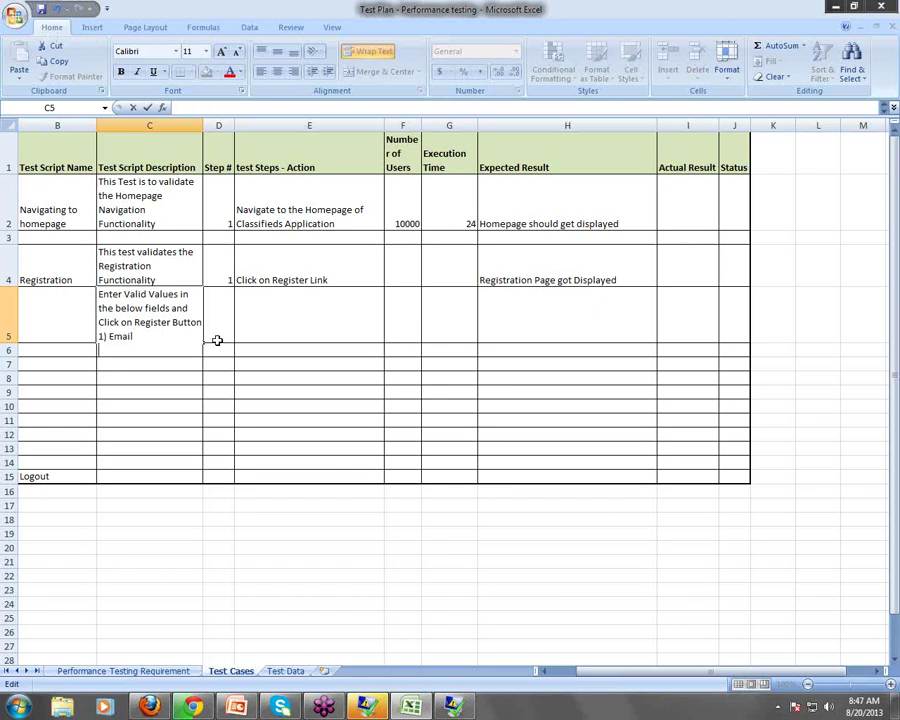
key(alt+Return)
text(2)Full Name)
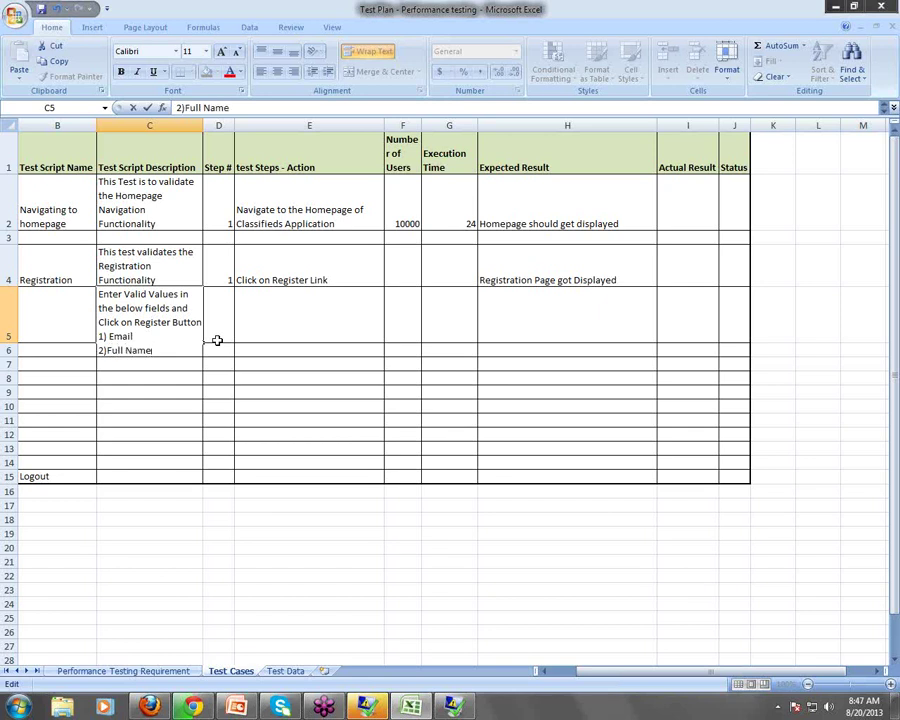
key(alt+Return)
text(3))
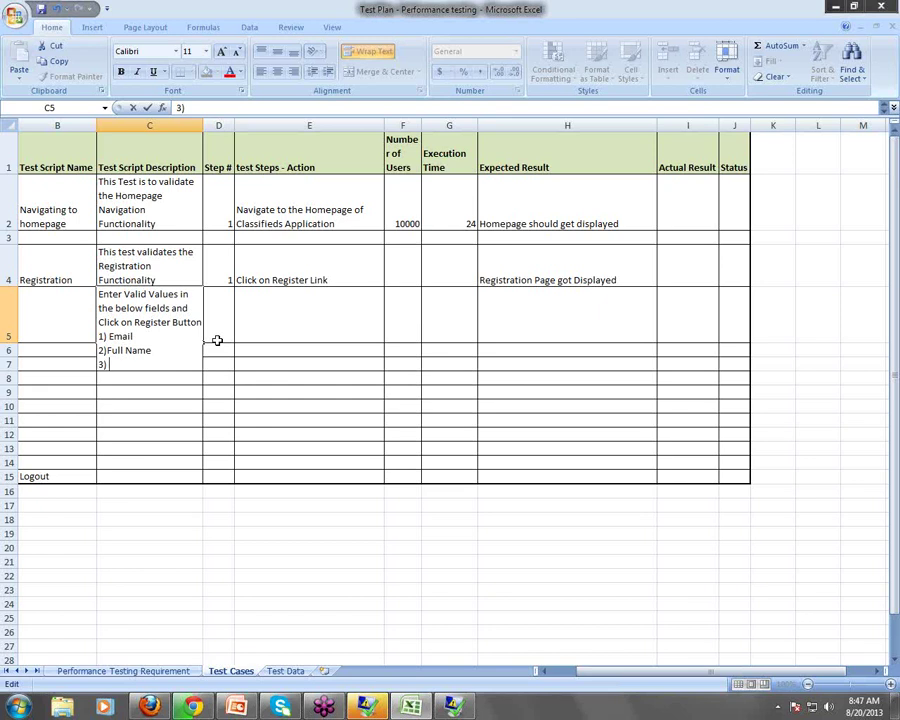
Add the Password, '4)Confirm Password' and '5)I Garee to conditions' lines to C5, fixing 'condotions'
text(Password)
key(alt+Return)
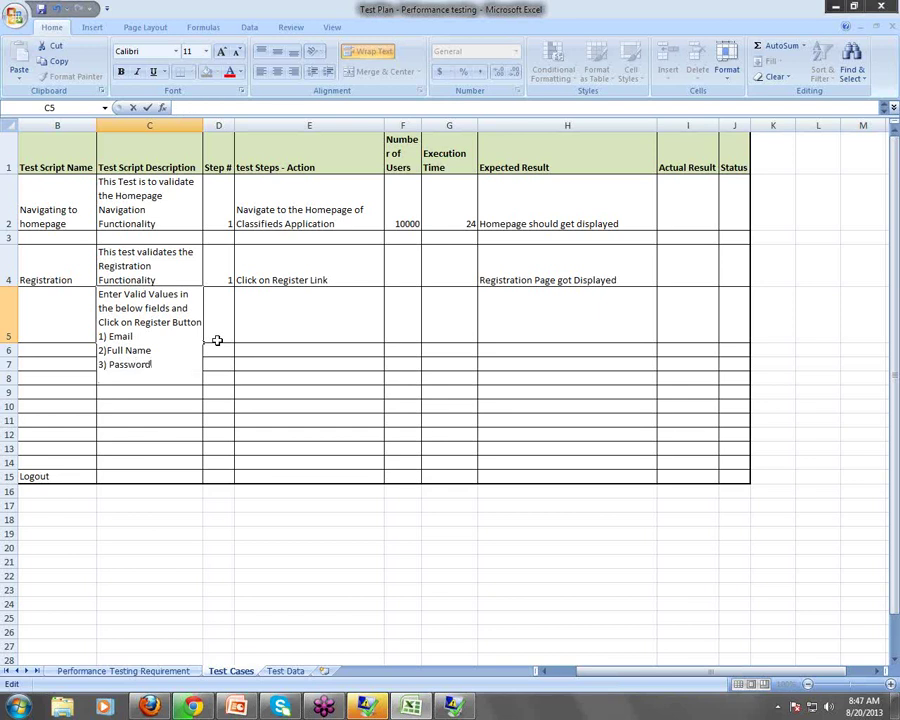
text(4)Confirm P)
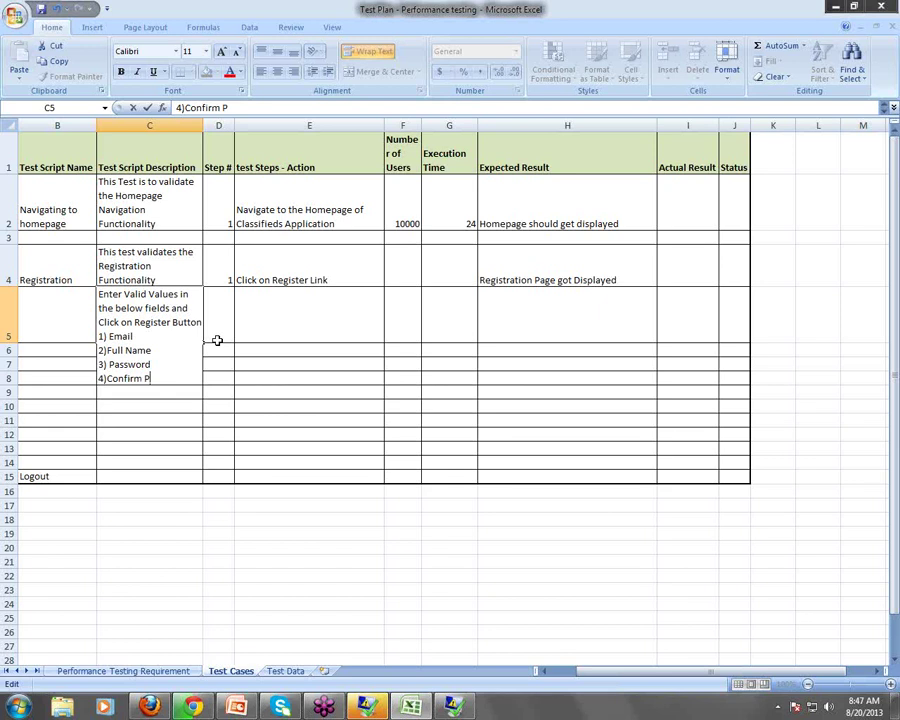
text(assword)
key(alt+Return)
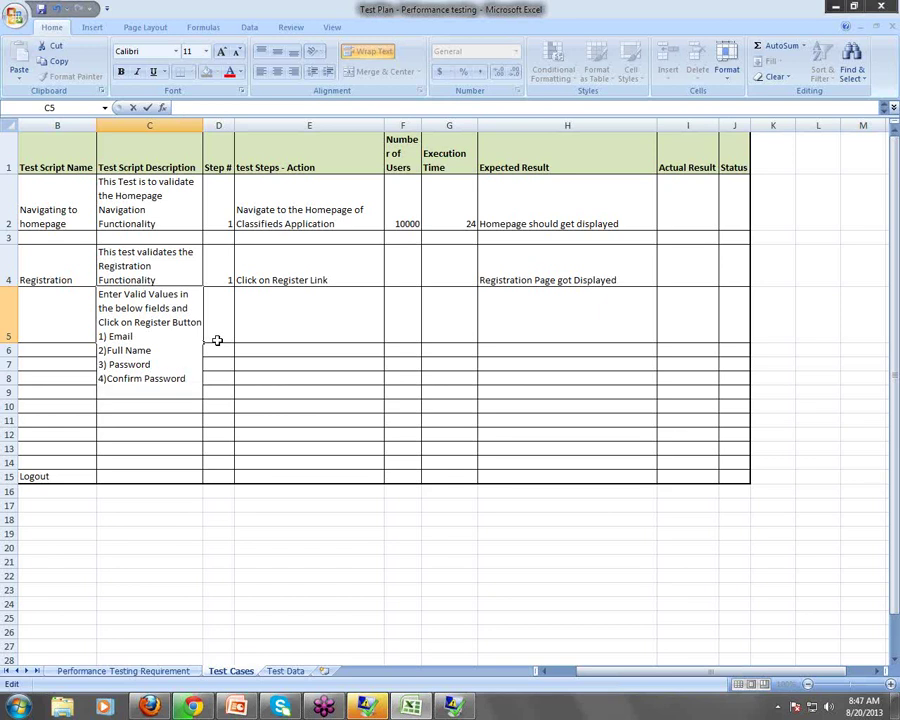
text(5)I Garee to)
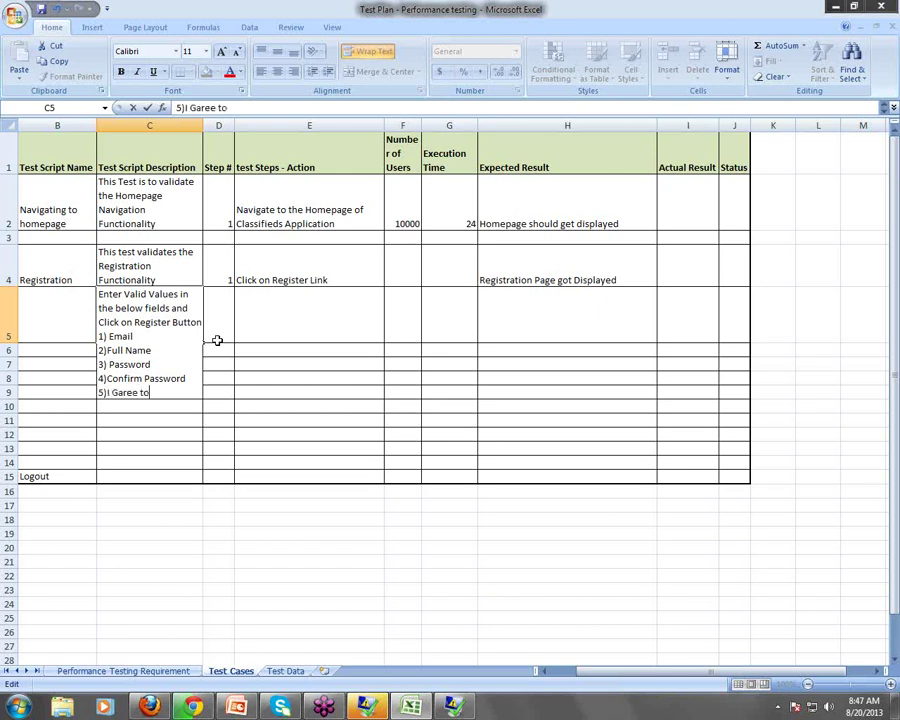
text( condotions)
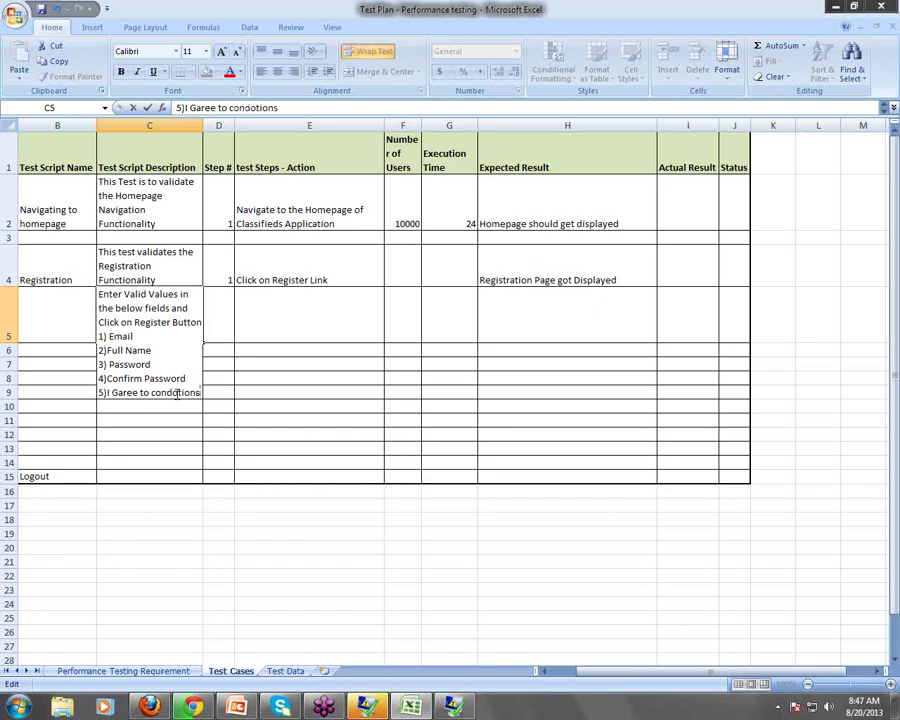
key(Left)
key(Left)
key(Left)
key(Left)
key(Left)
key(BackSpace)
text(i)
drag(240, 392, 298, 331)
click(145, 350)
click(325, 345)
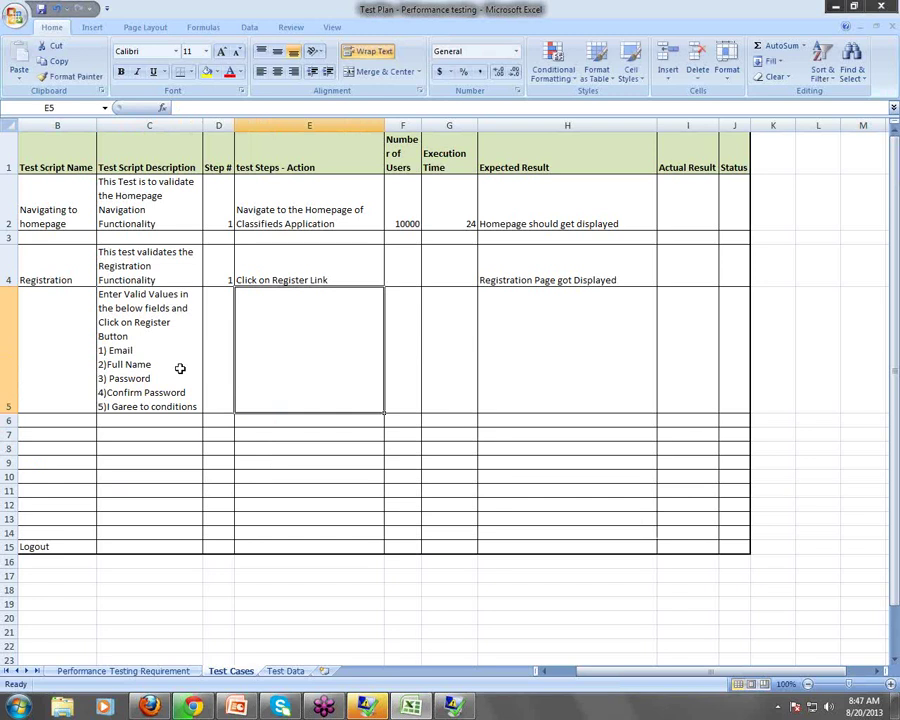
Enter step number 2 in cell D5
click(180, 368)
key(F2)
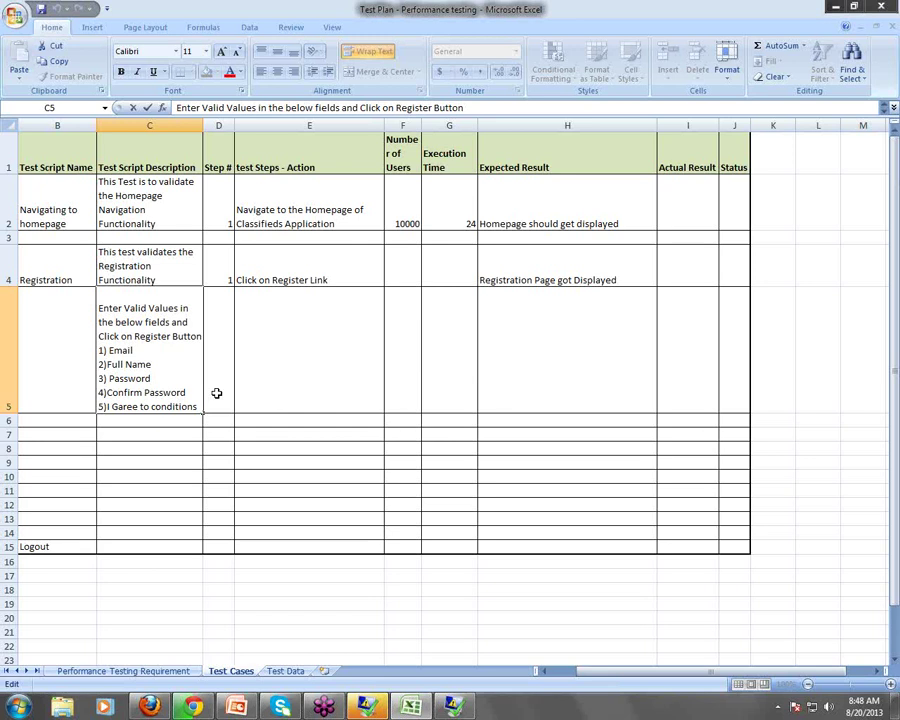
click(296, 389)
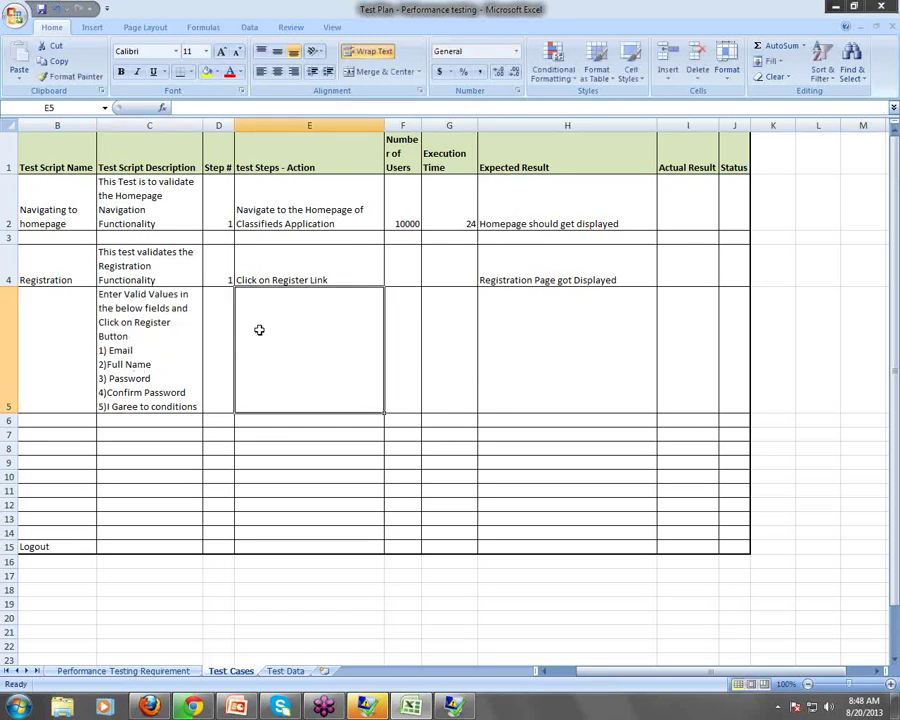
click(226, 346)
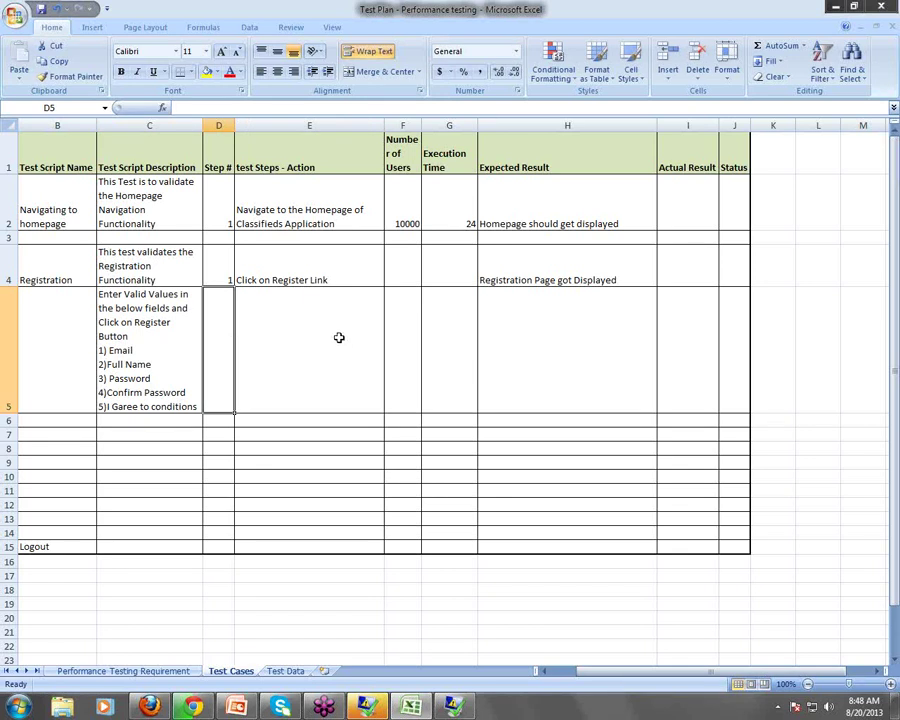
text(2)
click(343, 387)
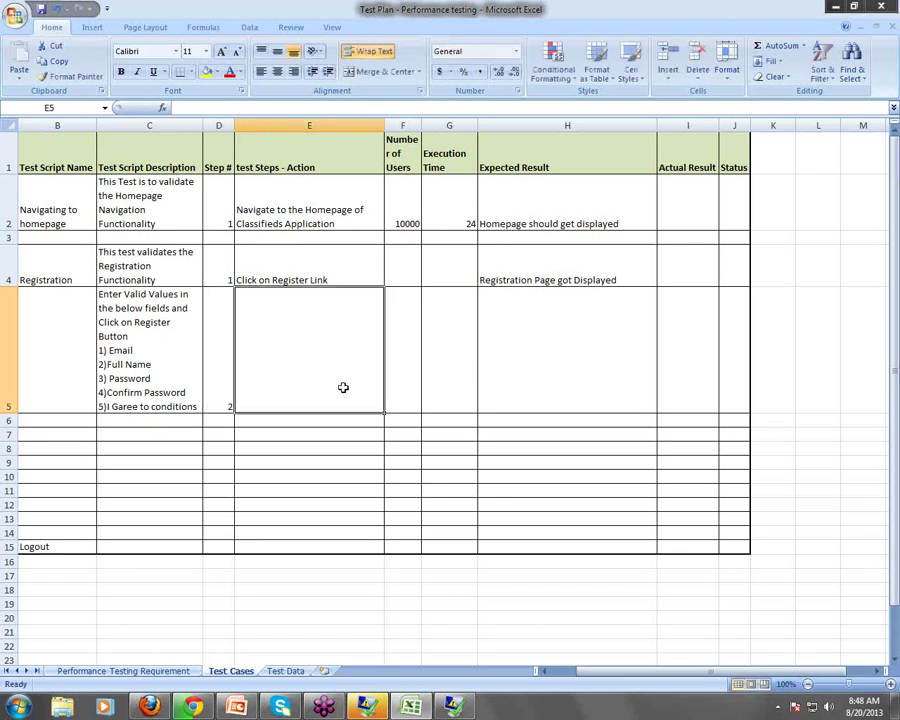
Move the field-entry instructions out of C5 into E5, leaving C5 empty
double_click(169, 374)
key(ctrl+shift+Home)
key(ctrl+c)
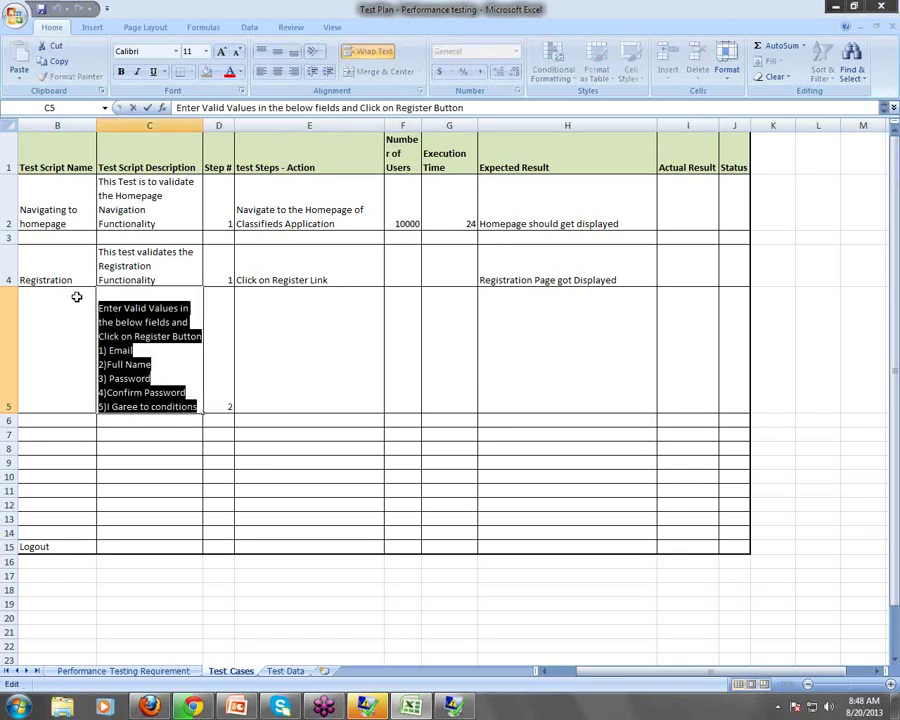
key(BackSpace)
click(309, 345)
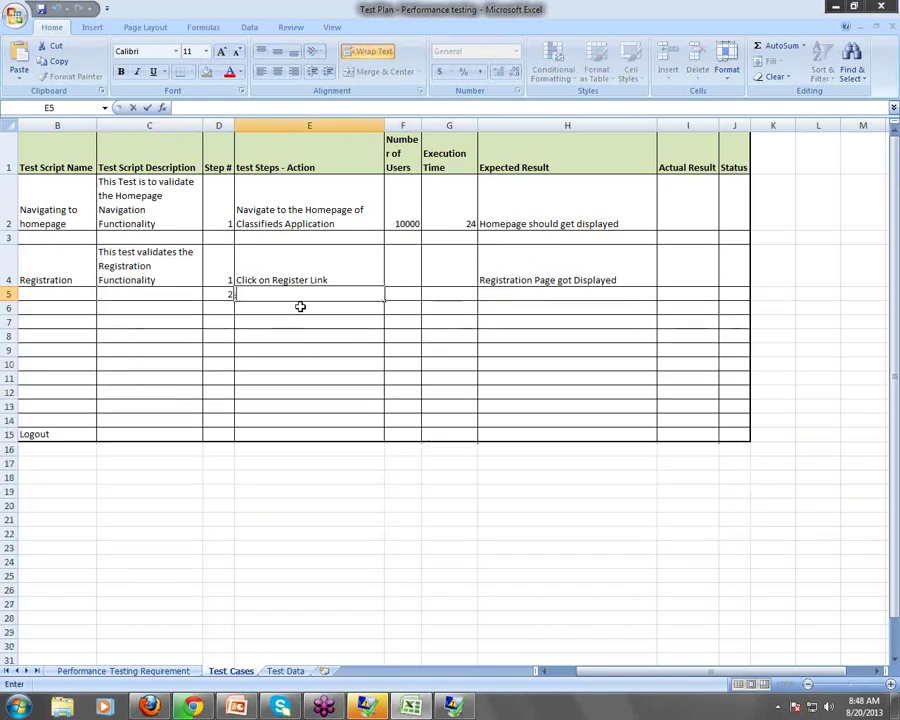
key(ctrl+v)
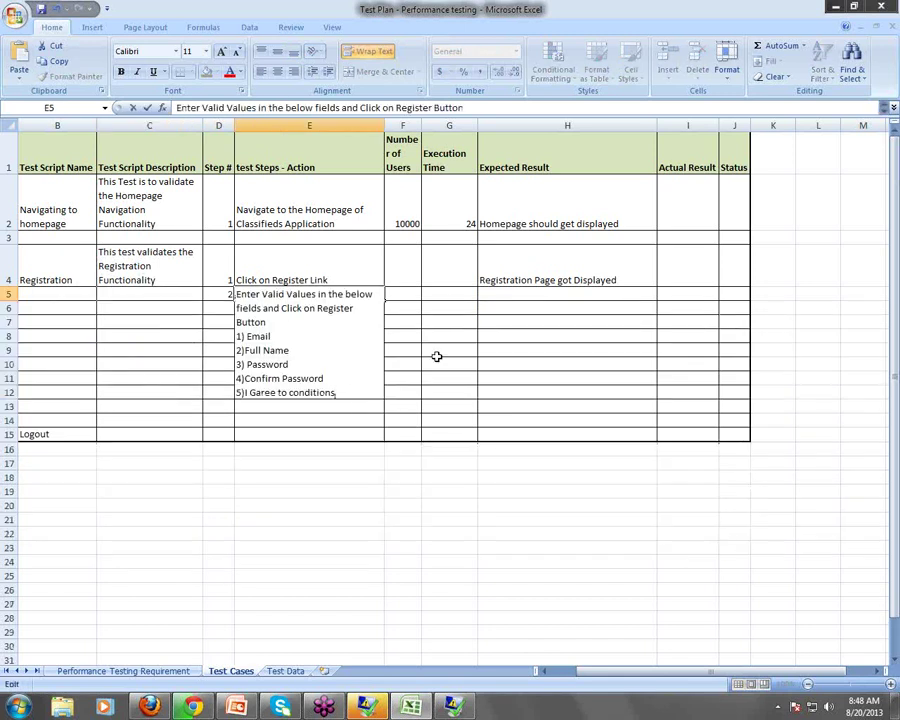
click(432, 356)
click(376, 387)
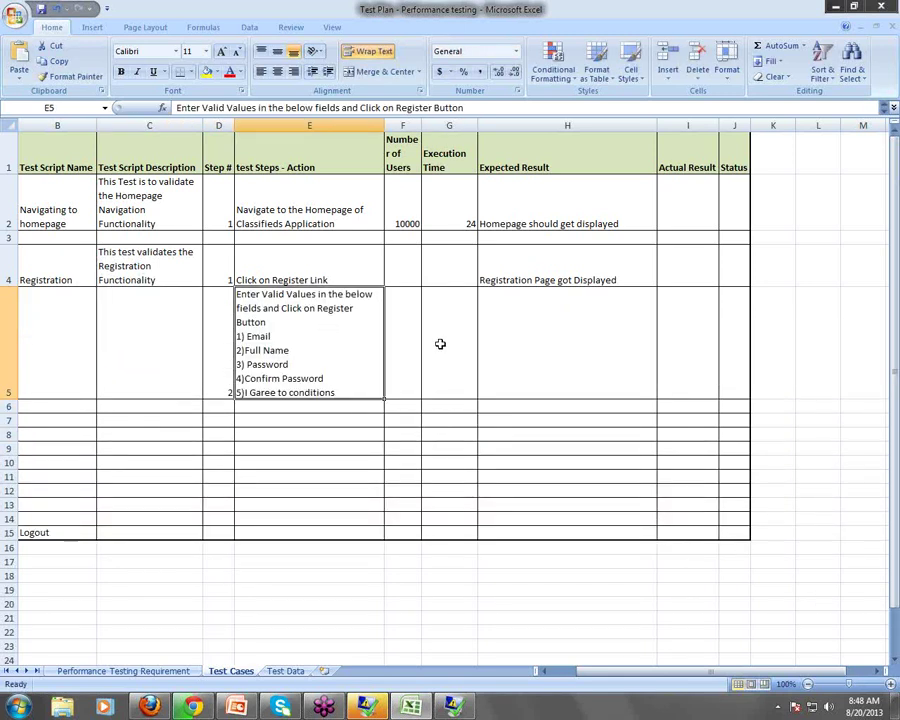
click(412, 354)
drag(408, 215, 458, 518)
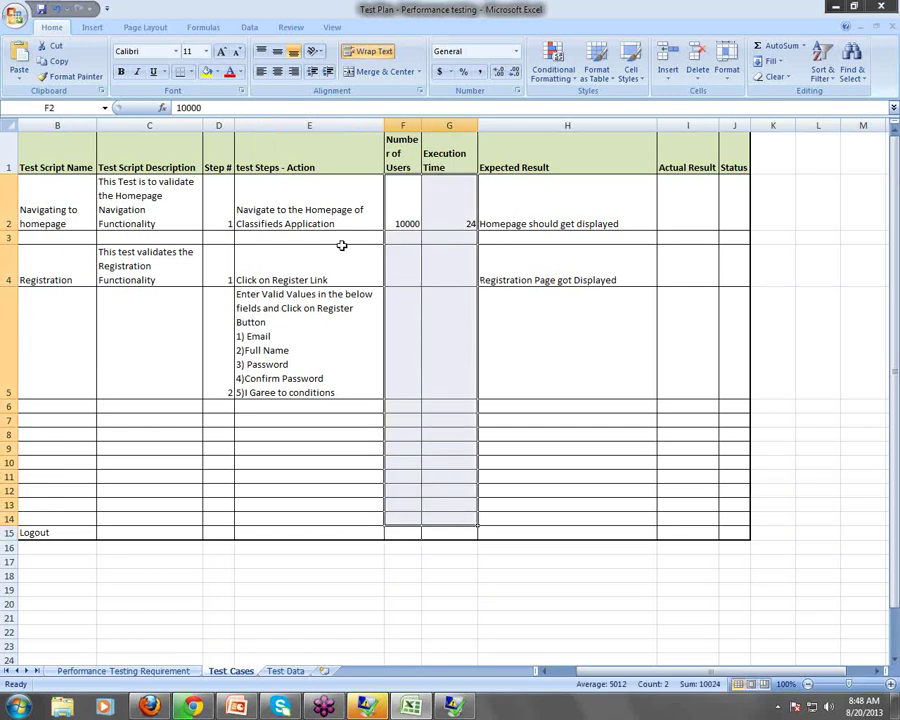
Merge F2:F15 (10000 users) and G2:G14 (execution time 24) into single cells
click(382, 76)
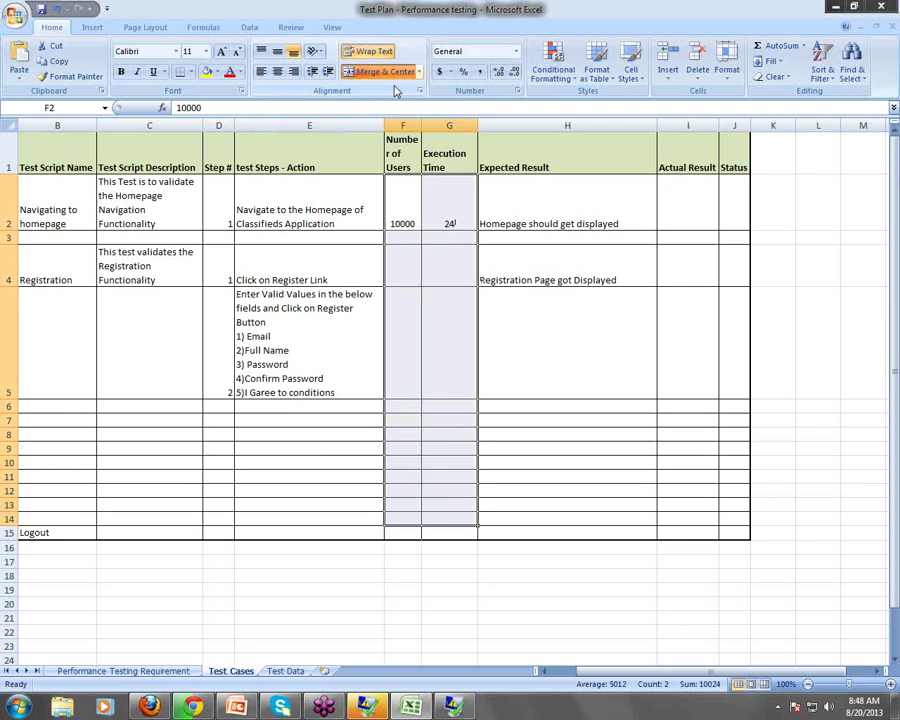
click(479, 401)
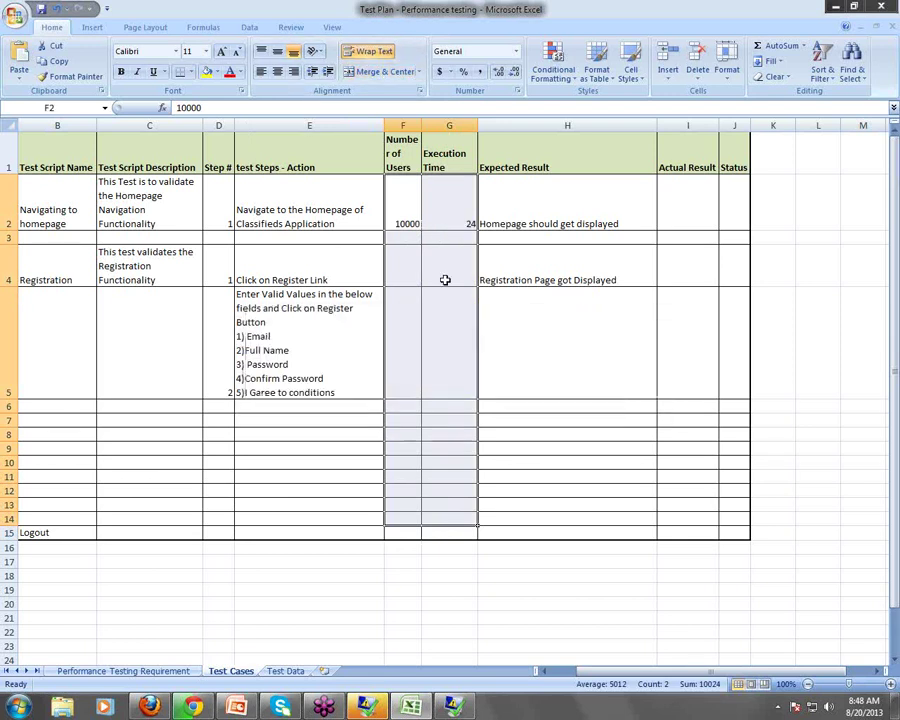
click(455, 320)
click(566, 330)
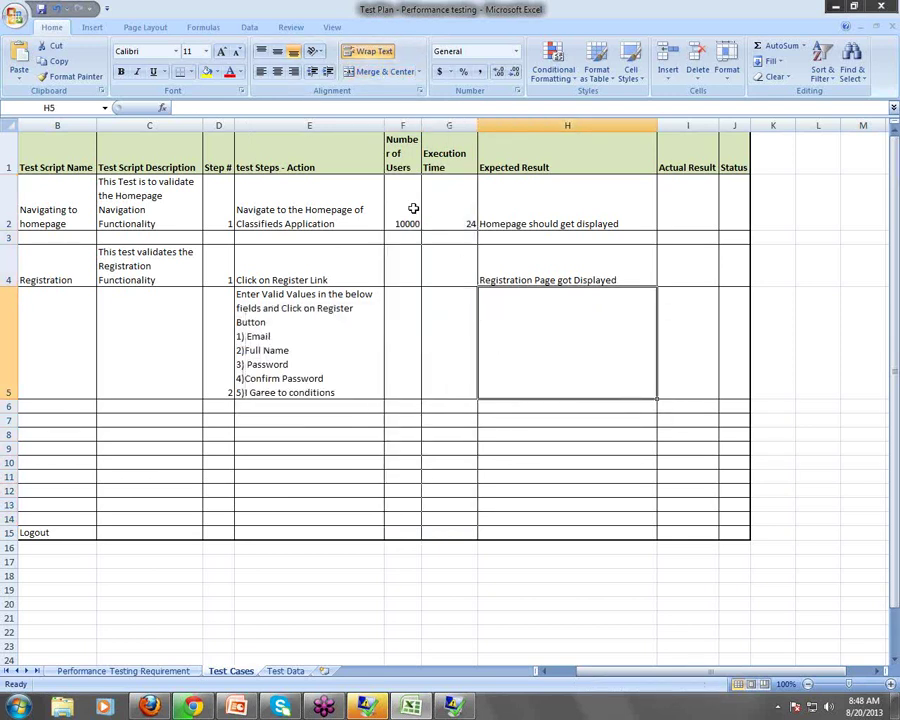
drag(412, 207, 418, 526)
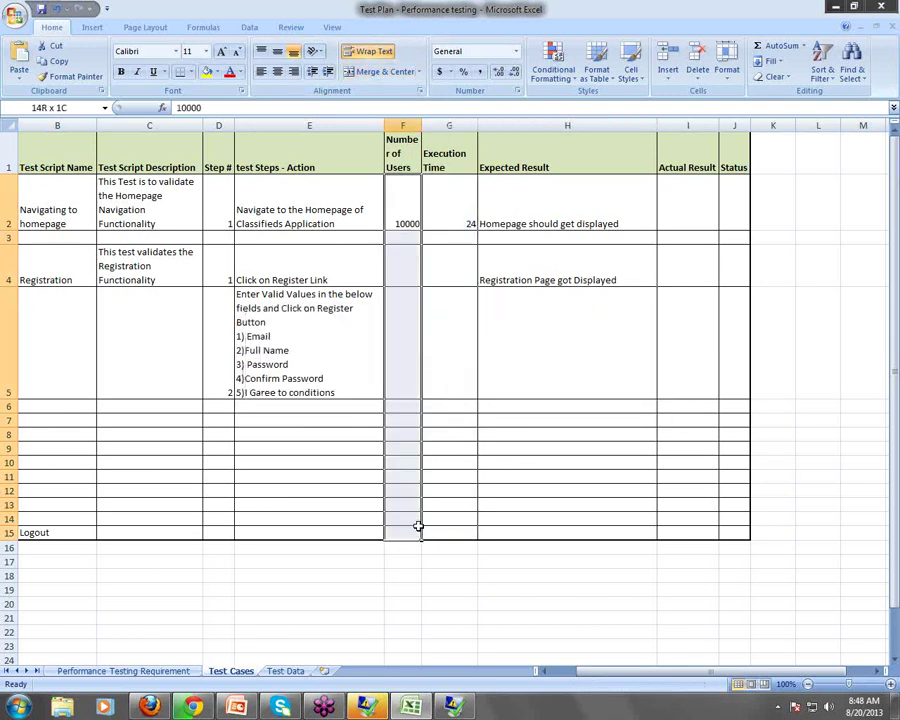
click(382, 72)
drag(462, 196, 447, 514)
click(403, 75)
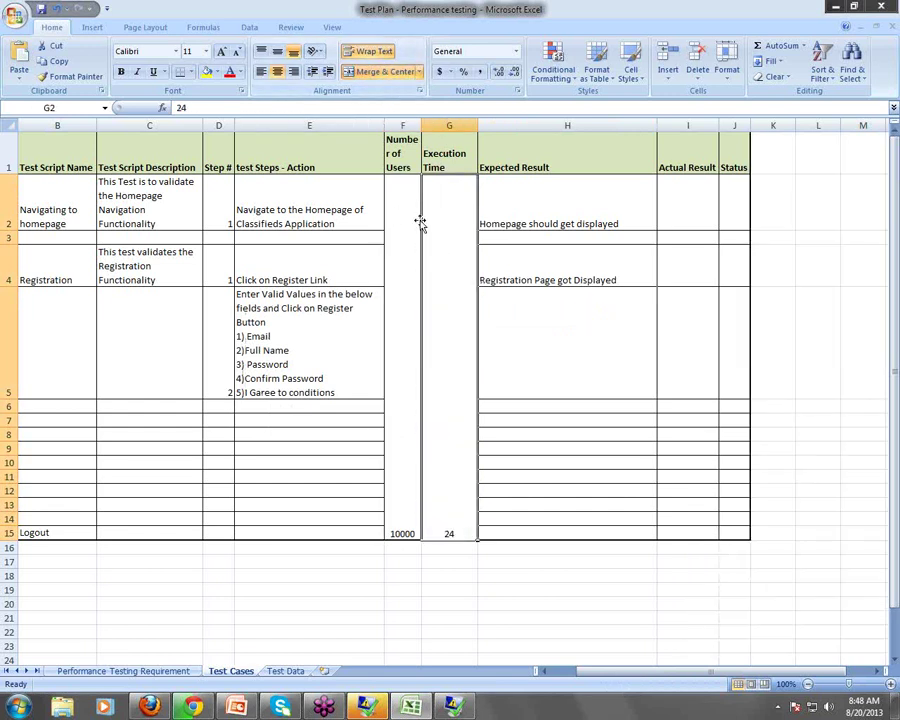
Vertically centre the merged 10000 and 24 cells with Middle Align
drag(407, 219, 460, 340)
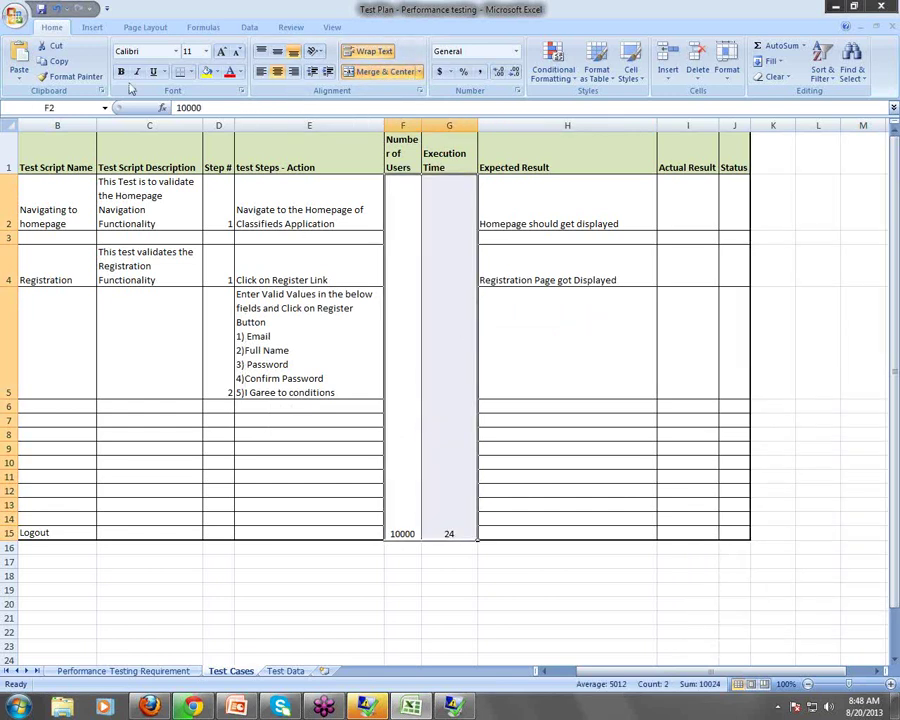
click(215, 72)
click(186, 76)
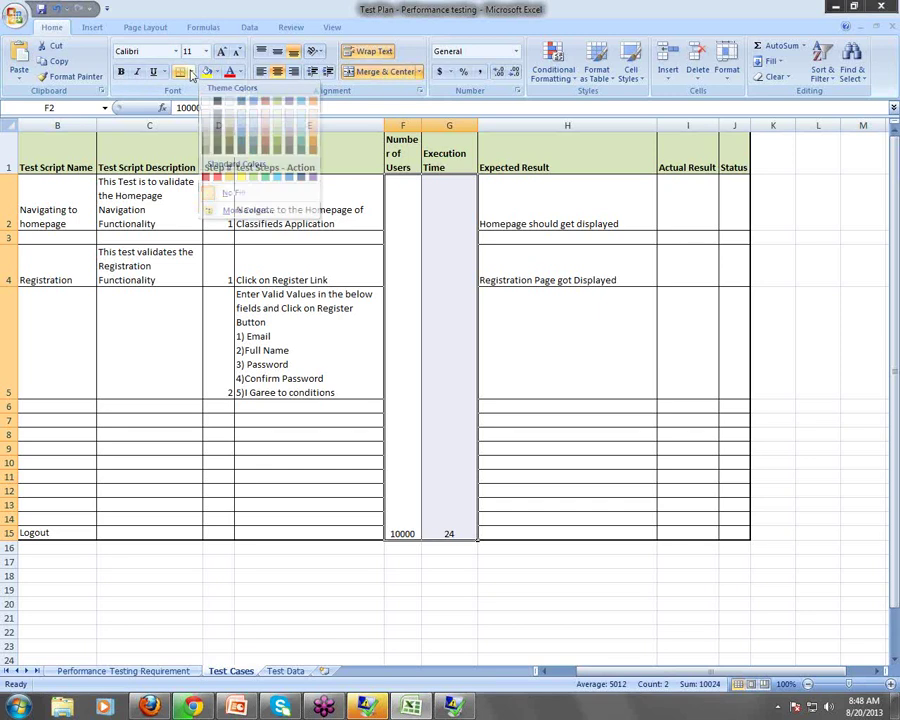
click(277, 53)
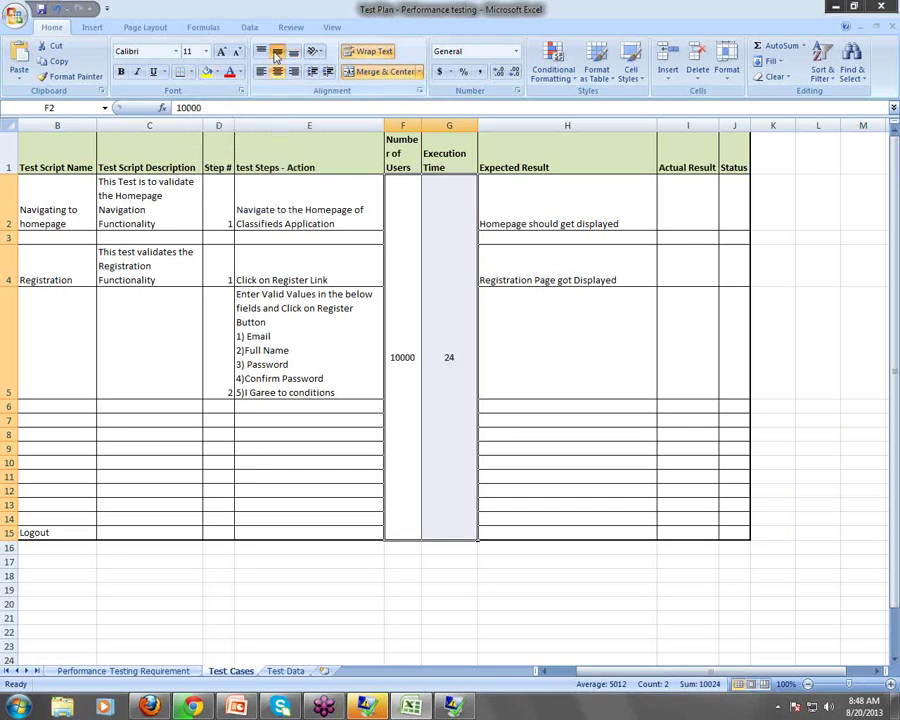
click(566, 338)
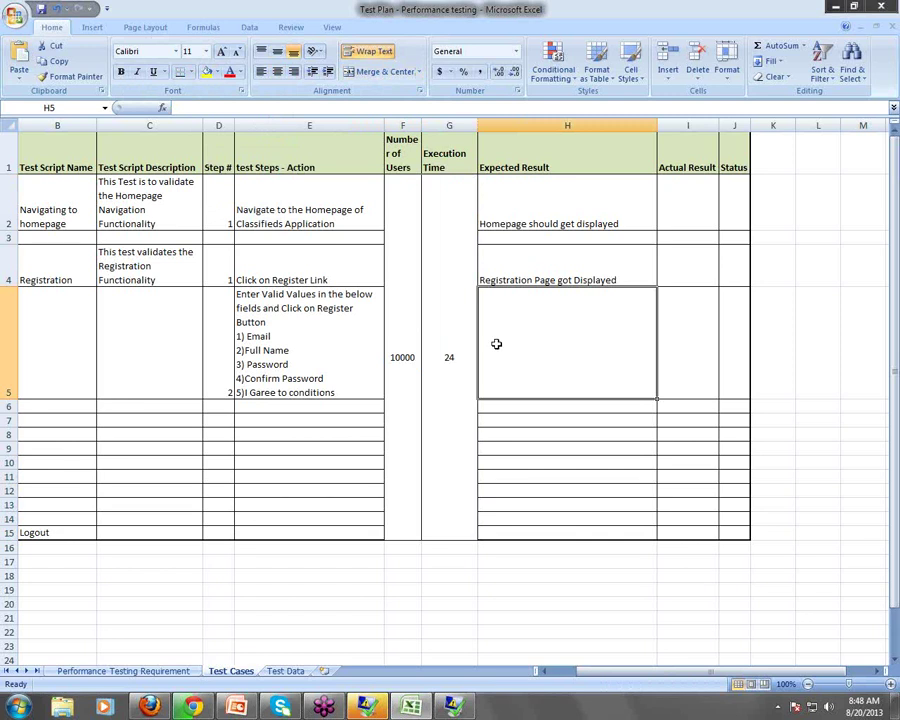
Correct the 'Garee' typo in E5's agree-to-conditions line
double_click(277, 392)
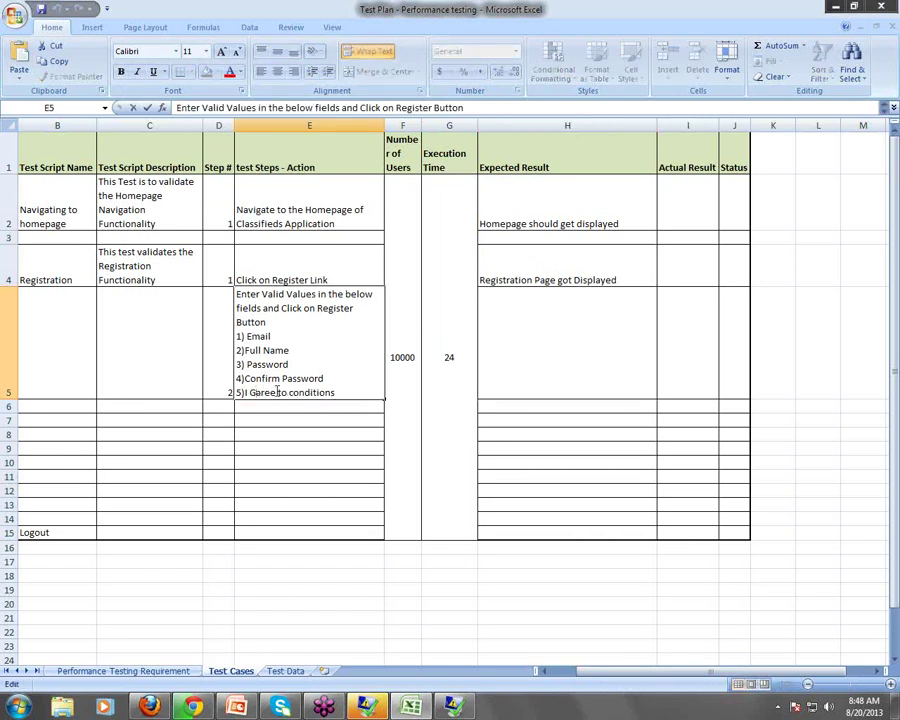
key(BackSpace)
key(Right)
text(g)
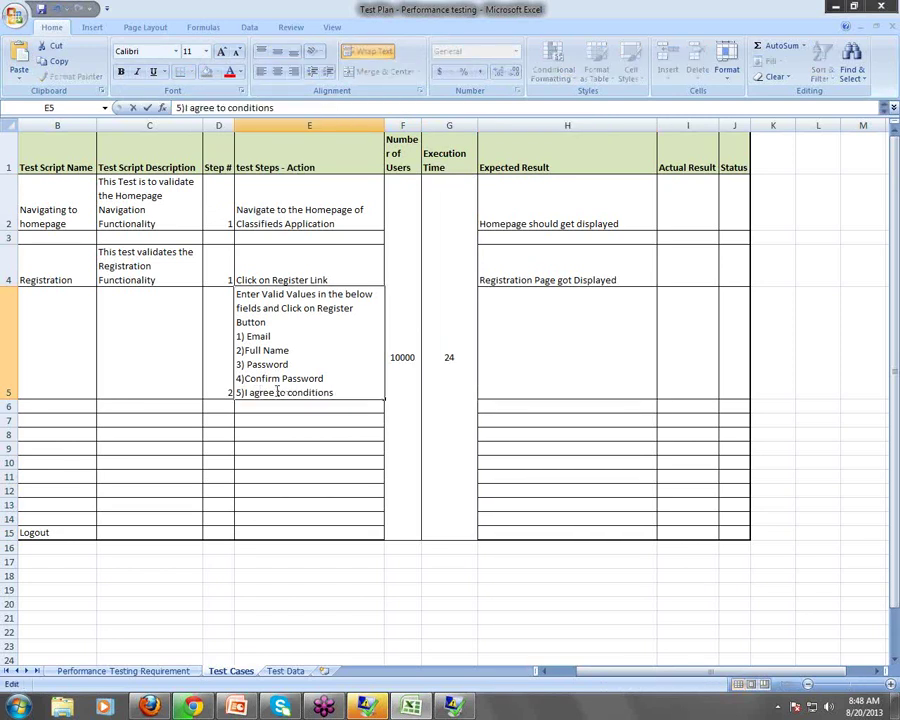
Type the H5 expected result ending with a message "Registration Successful"
double_click(552, 339)
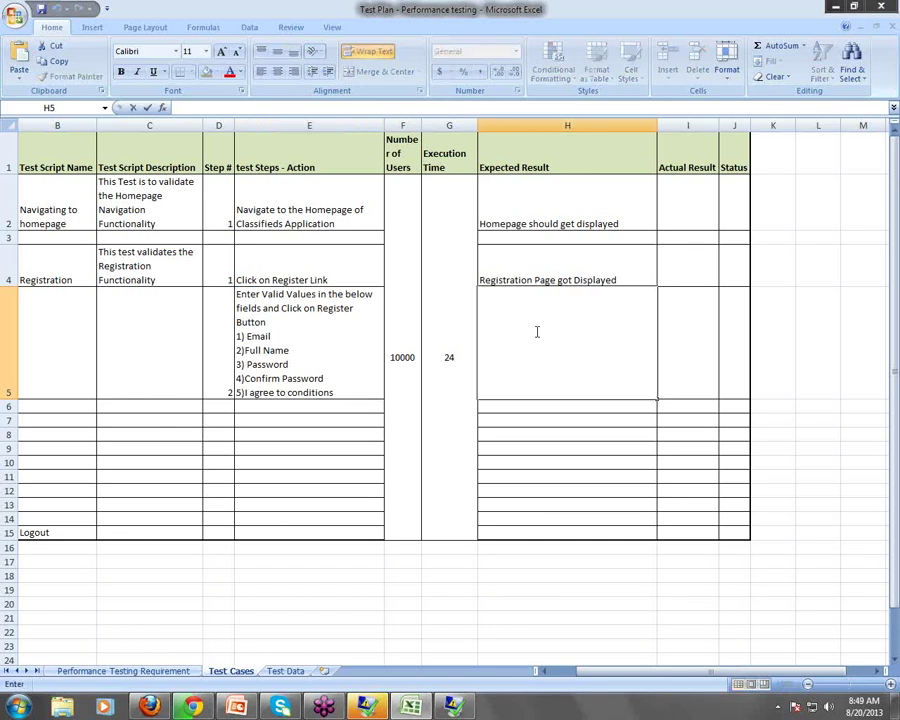
text(Ne page Should get)
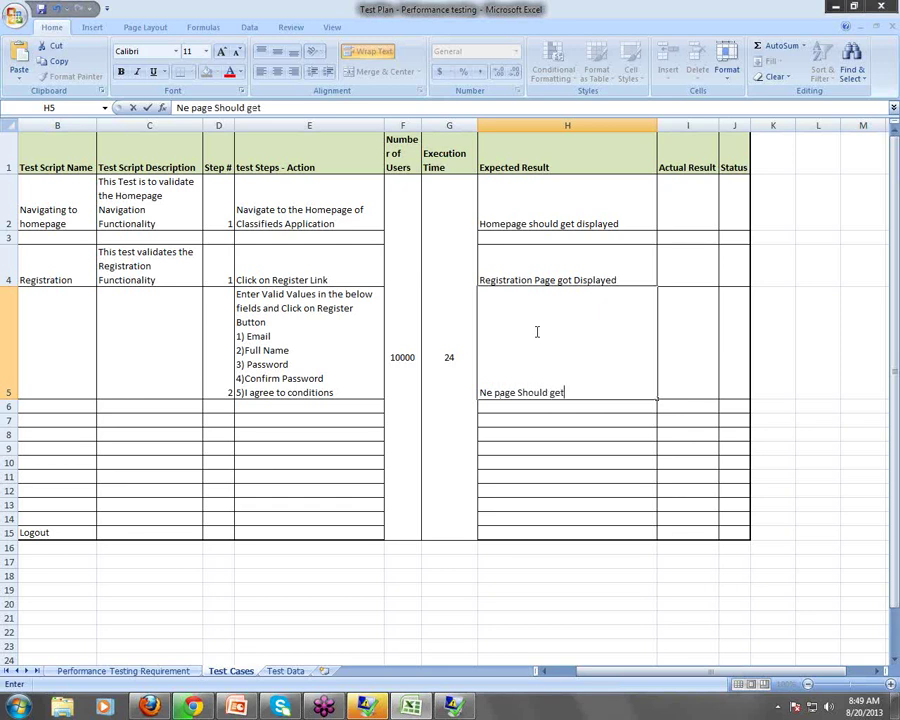
text( displayes)
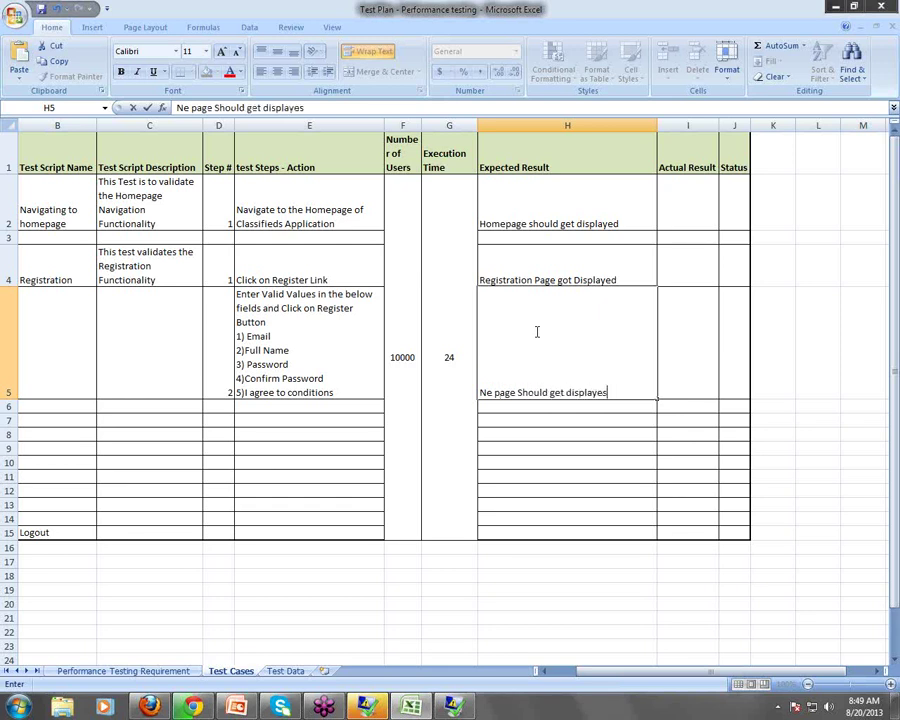
key(BackSpace)
text(d wiuit)
key(BackSpace)
text(ith a message)
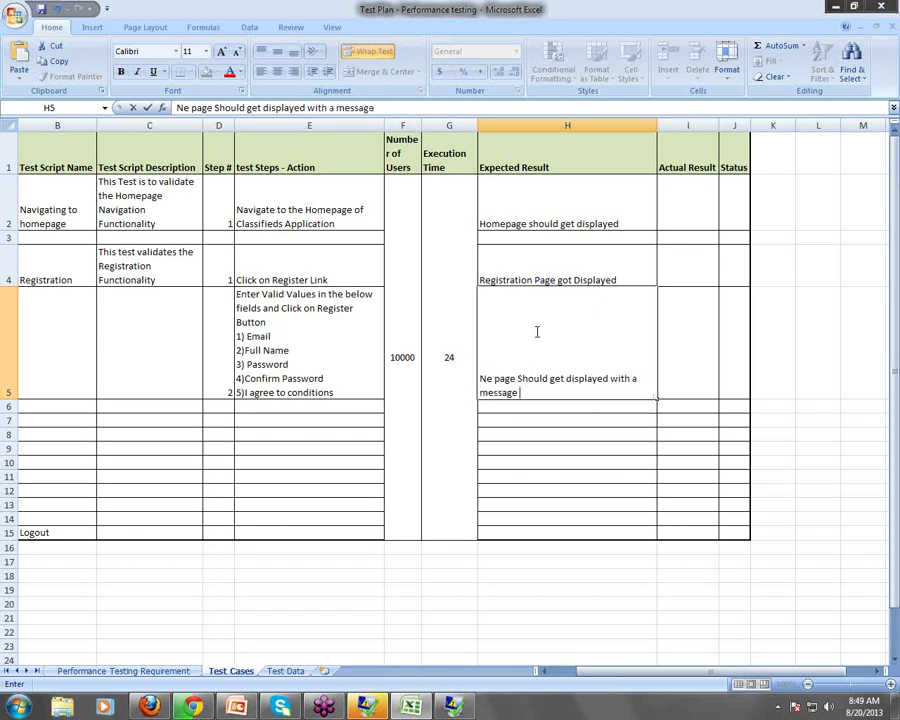
text( "Registration Succ)
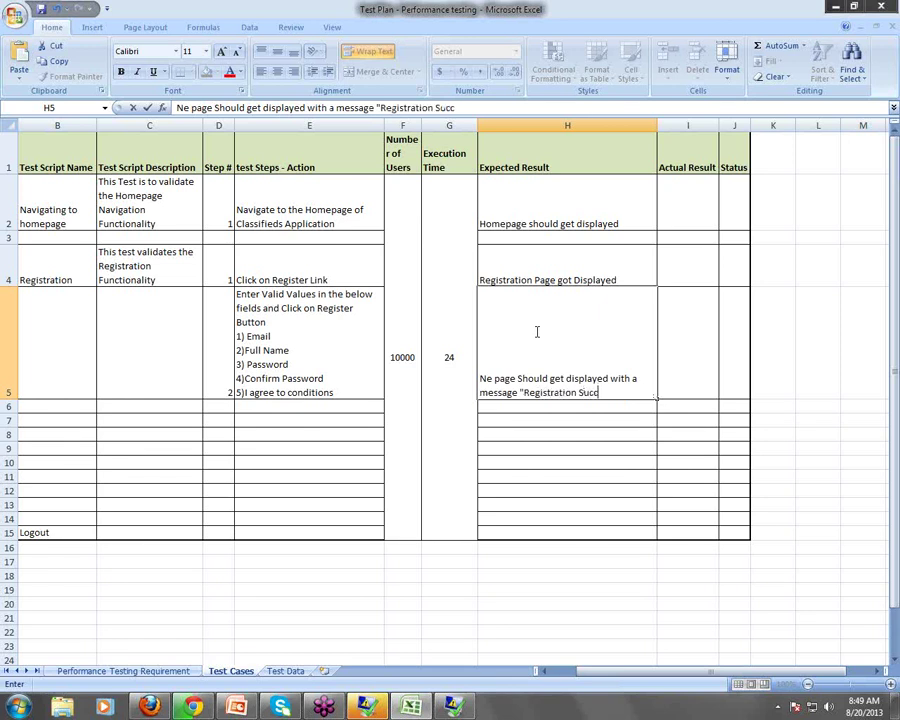
text(essful")
click(327, 345)
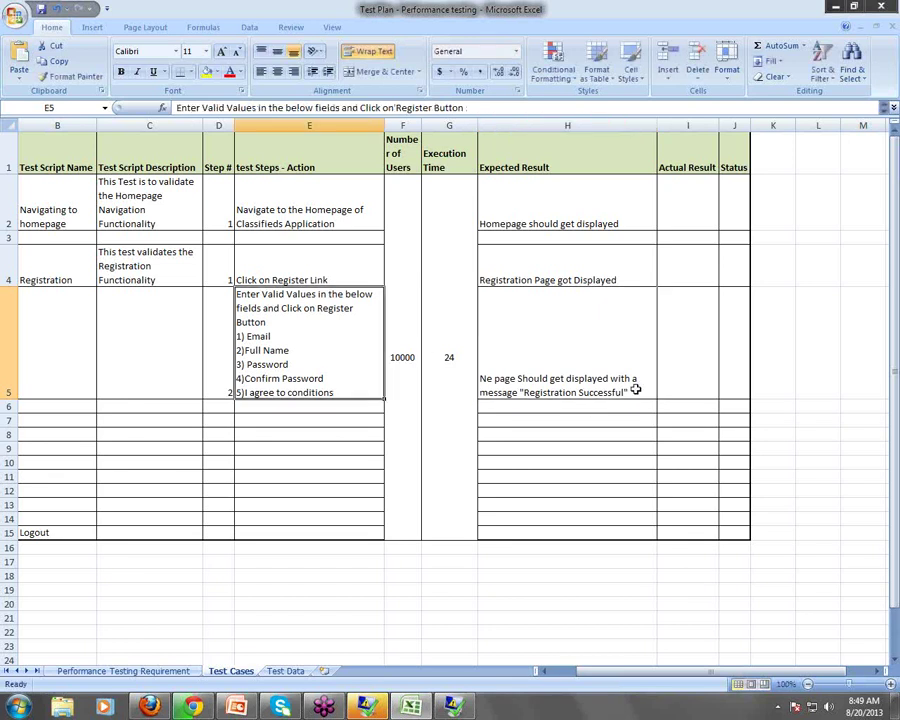
Fix H5's opening so it reads 'A new page Should get displayed…'
click(505, 378)
double_click(505, 378)
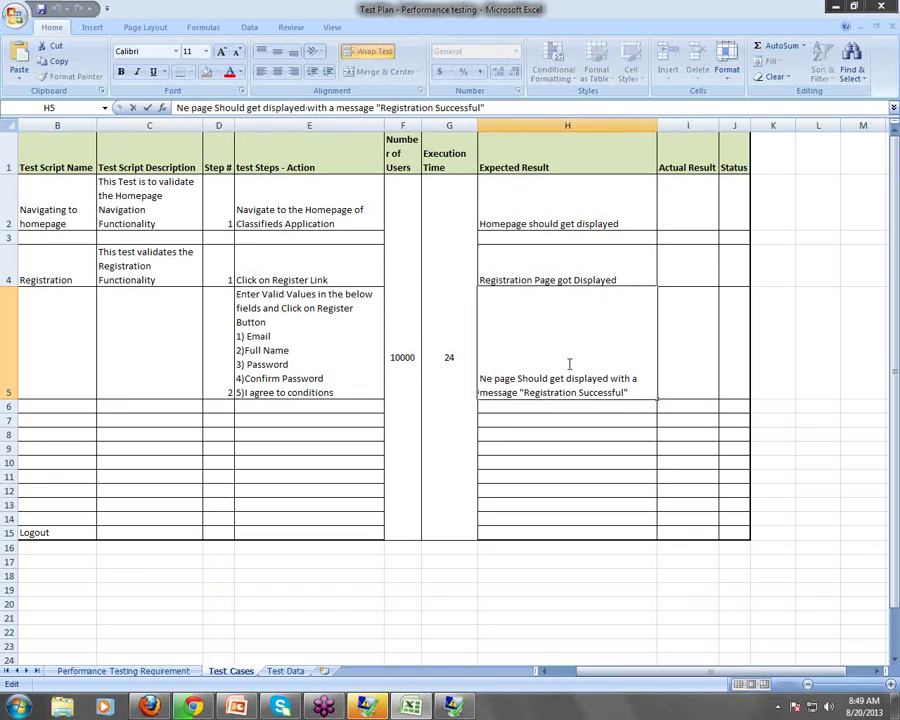
text(w)
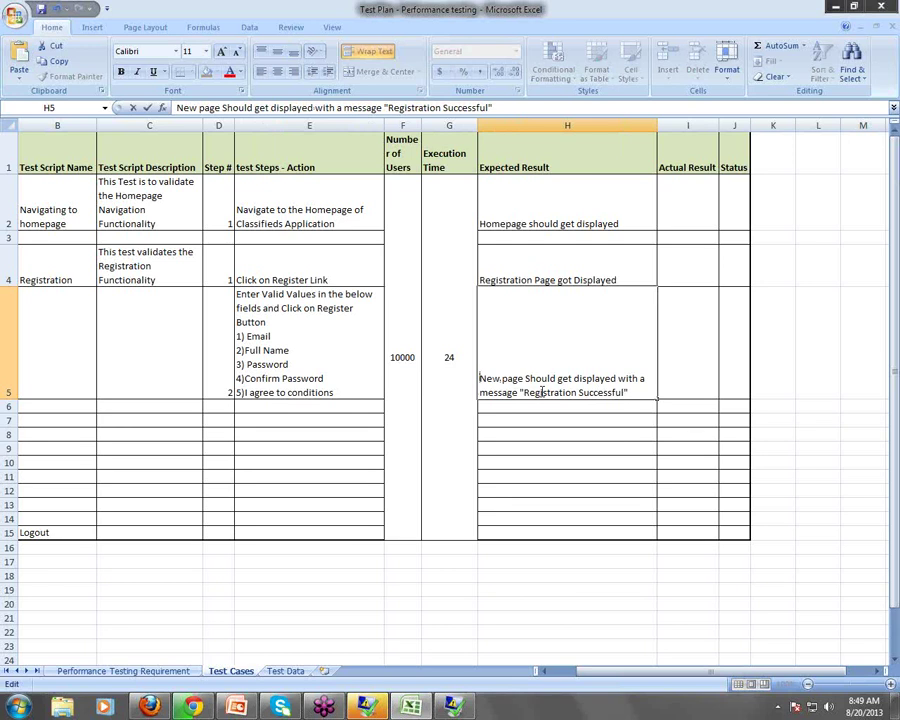
text(A)
key(Delete)
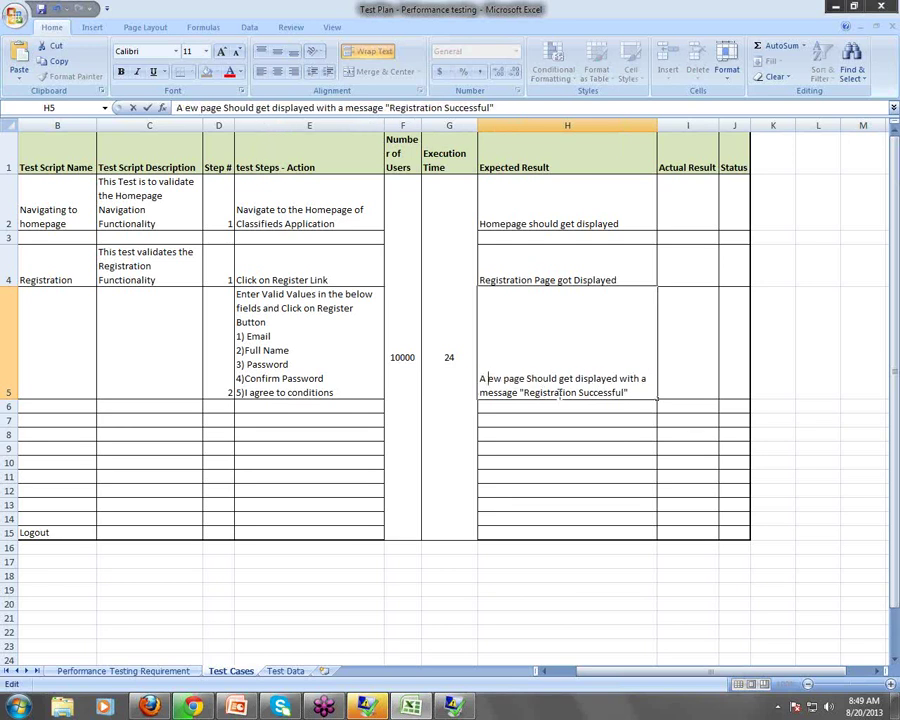
text(n)
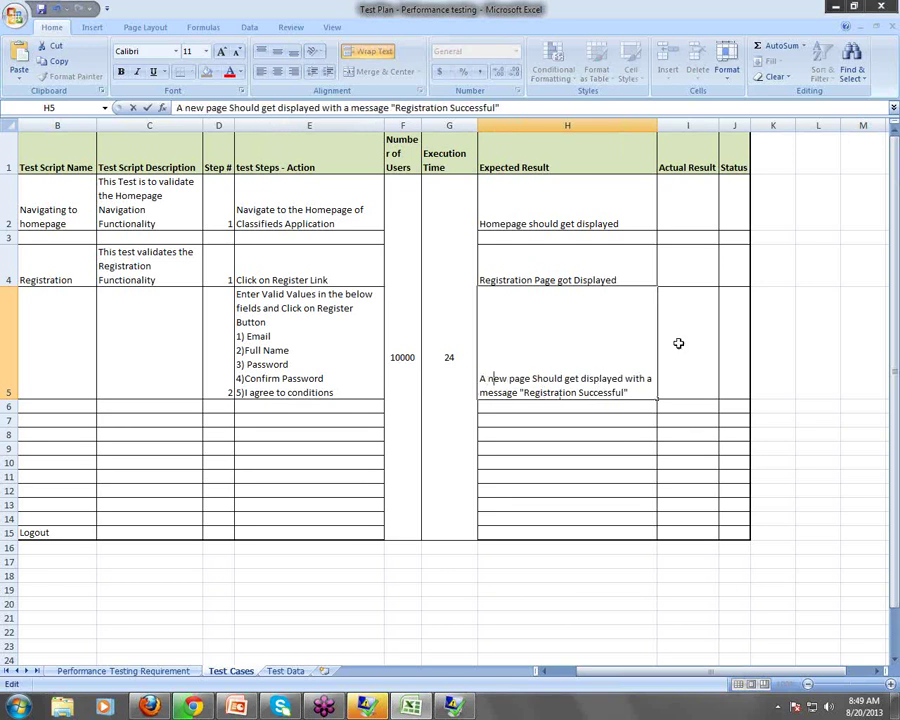
click(663, 385)
click(632, 395)
double_click(632, 395)
drag(625, 392, 526, 398)
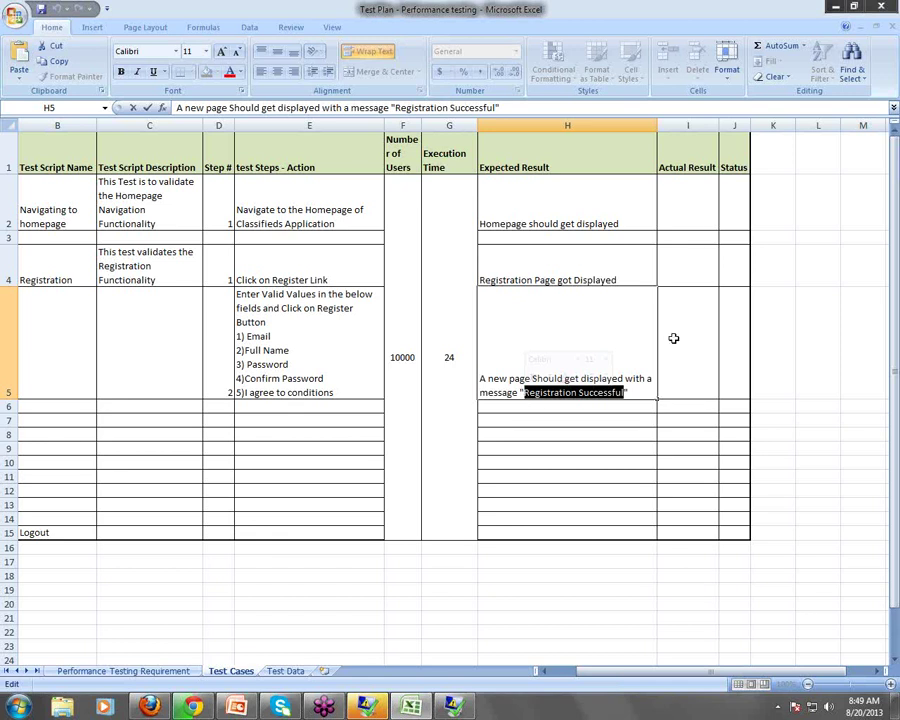
click(325, 349)
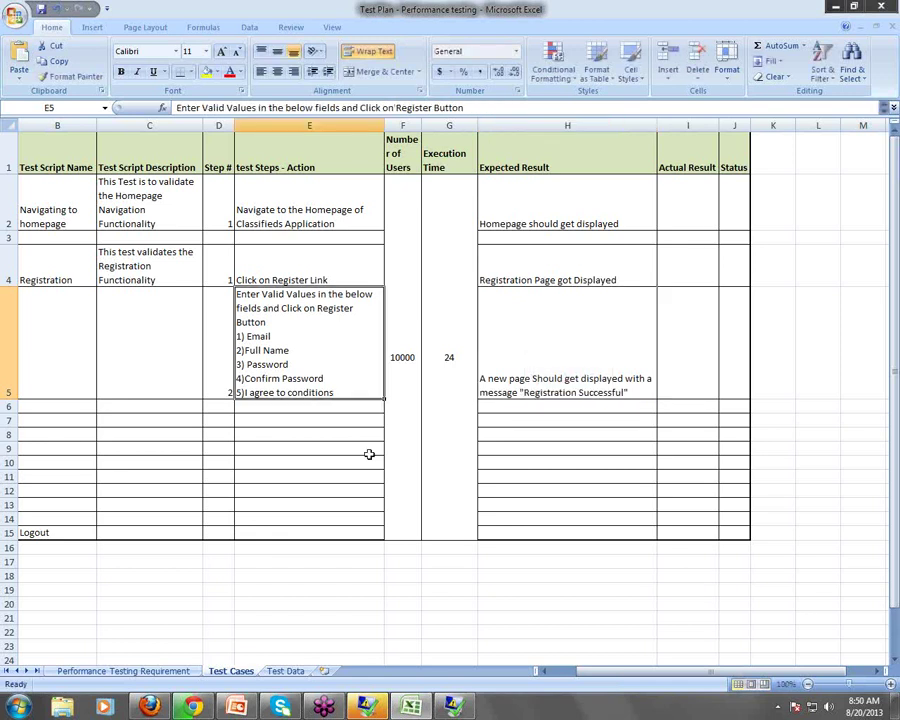
Cut the Logout script name from B15 and paste it into B7, via B6
click(44, 531)
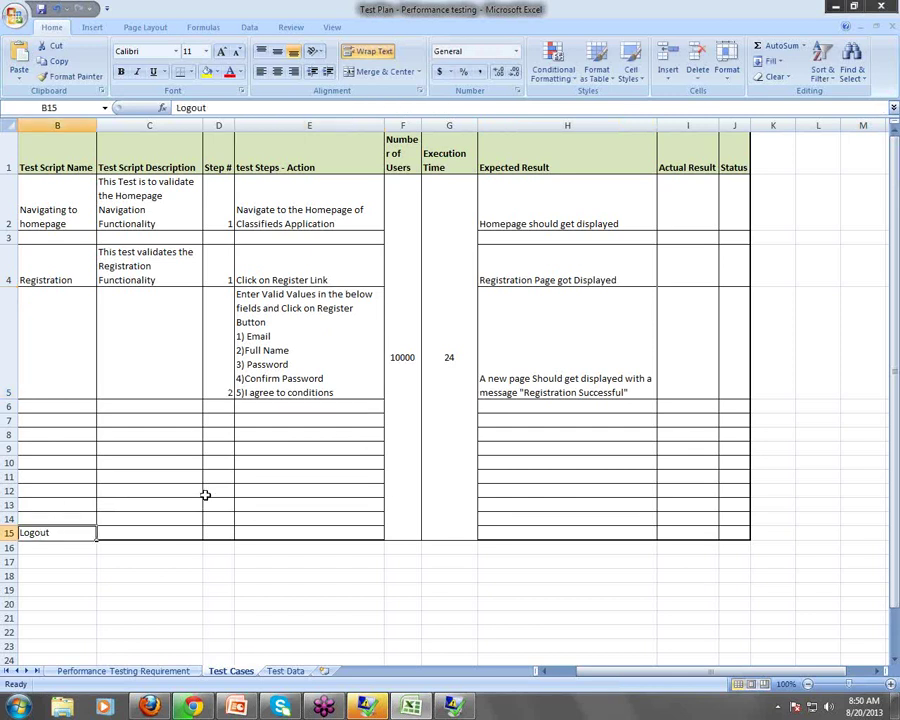
key(ctrl+x)
click(46, 404)
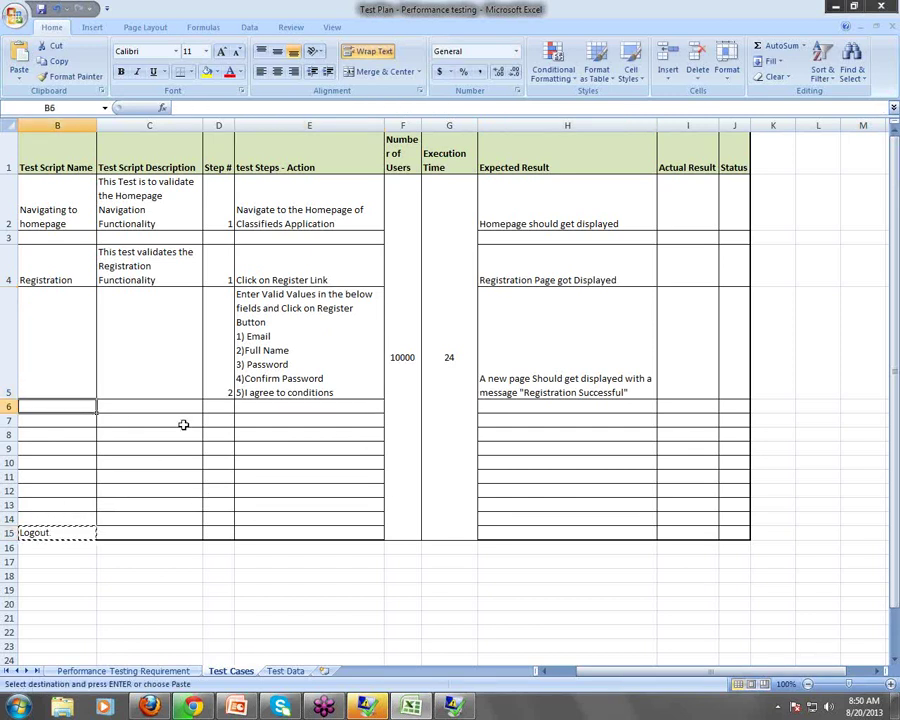
key(ctrl+v)
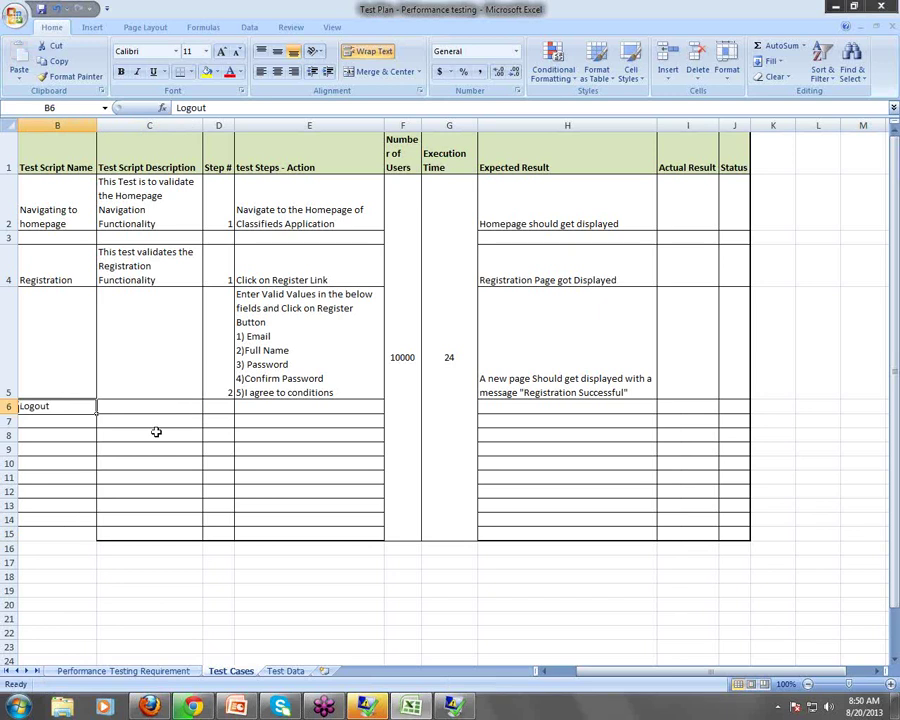
key(ctrl+x)
click(48, 420)
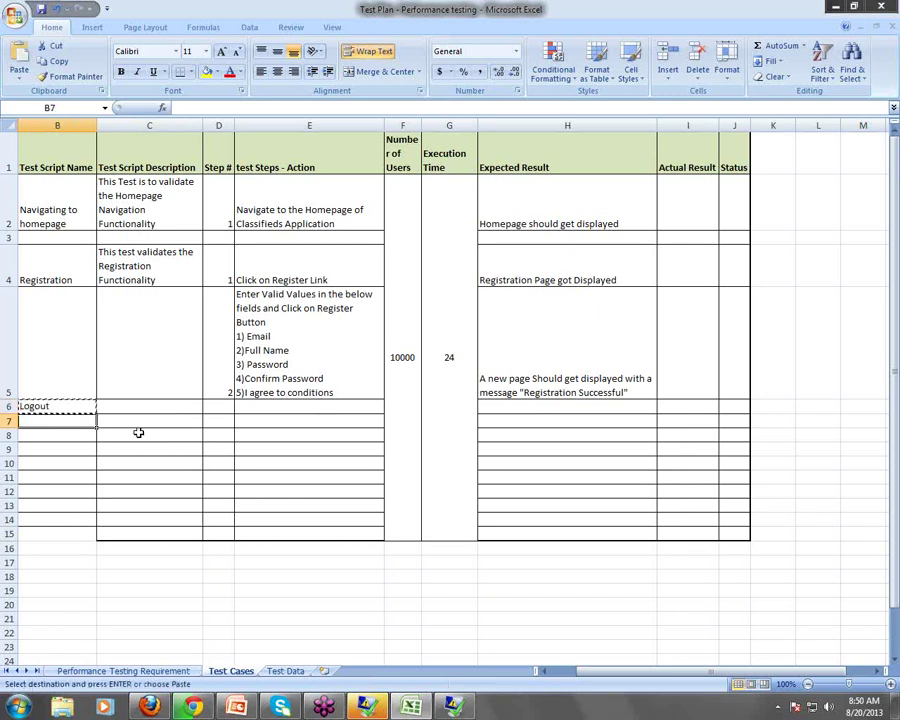
key(ctrl+v)
click(137, 420)
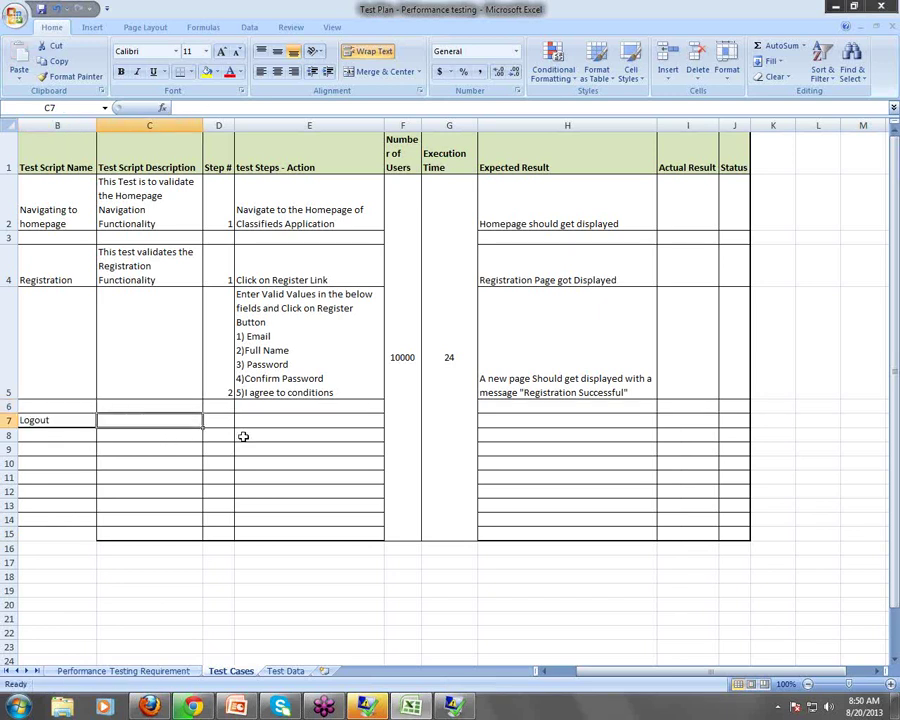
Fill the Logout row: 'This test is to Validate the Logout Functionality', step 1, 'Click on the Logout Link'
text(This test i)
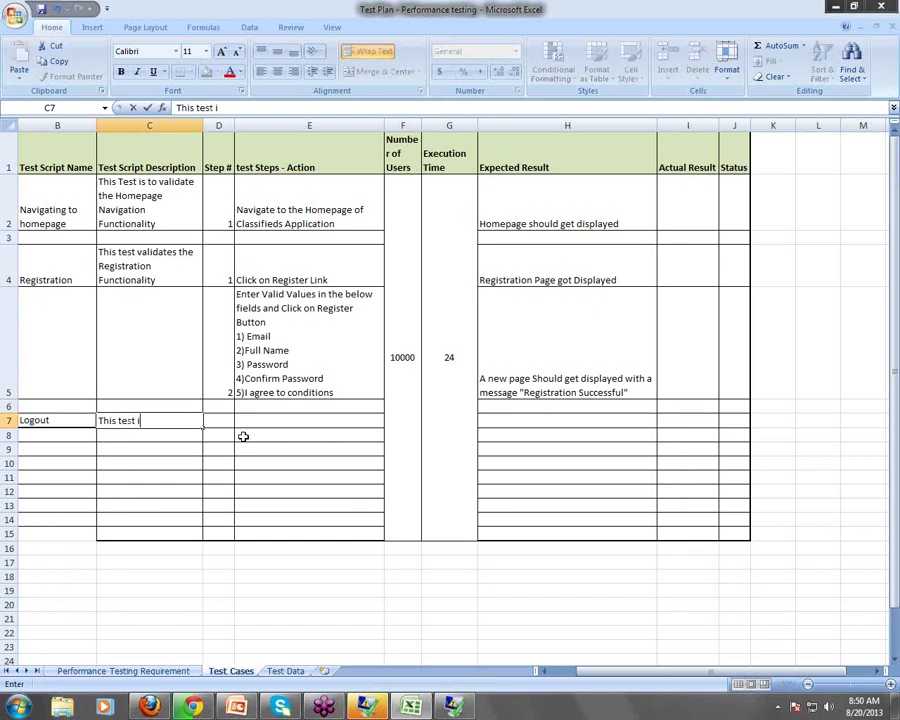
text(s to Validate the)
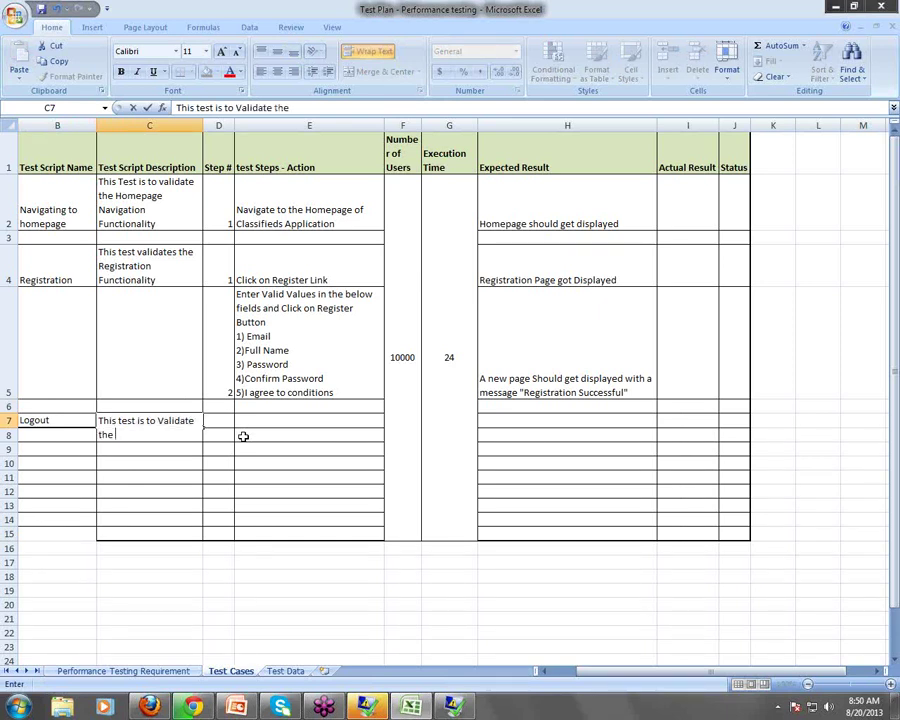
text( Logout Functionali)
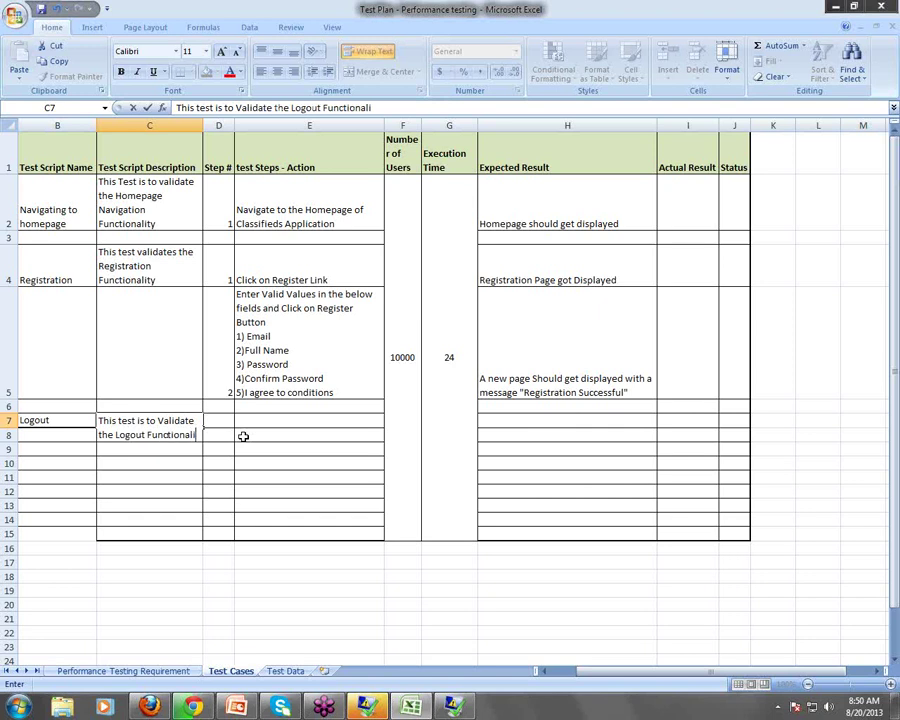
text(ty)
key(Tab)
text(1)
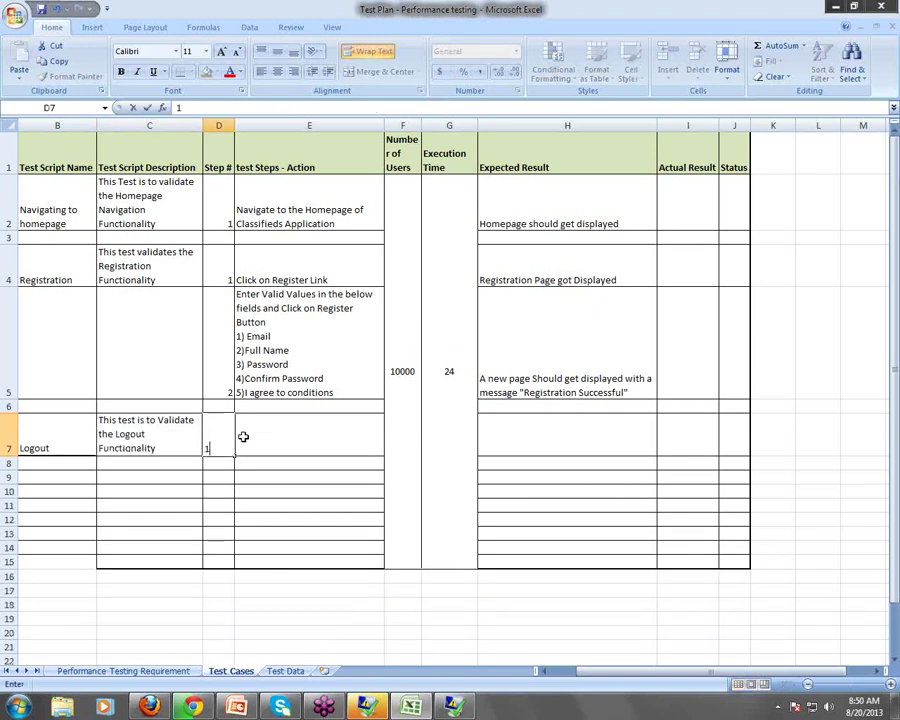
key(Tab)
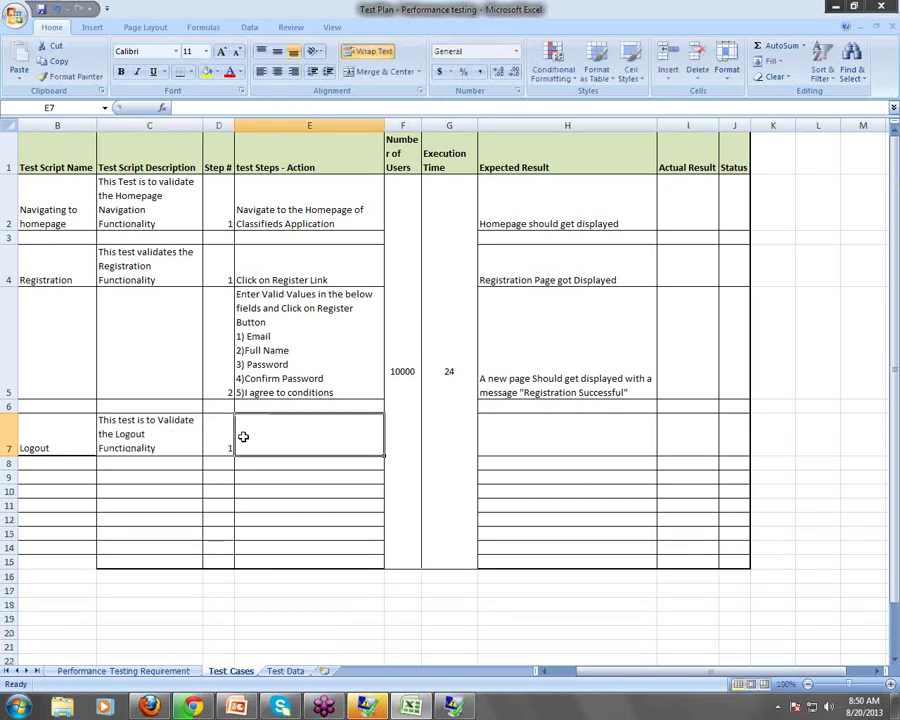
text(Click on th)
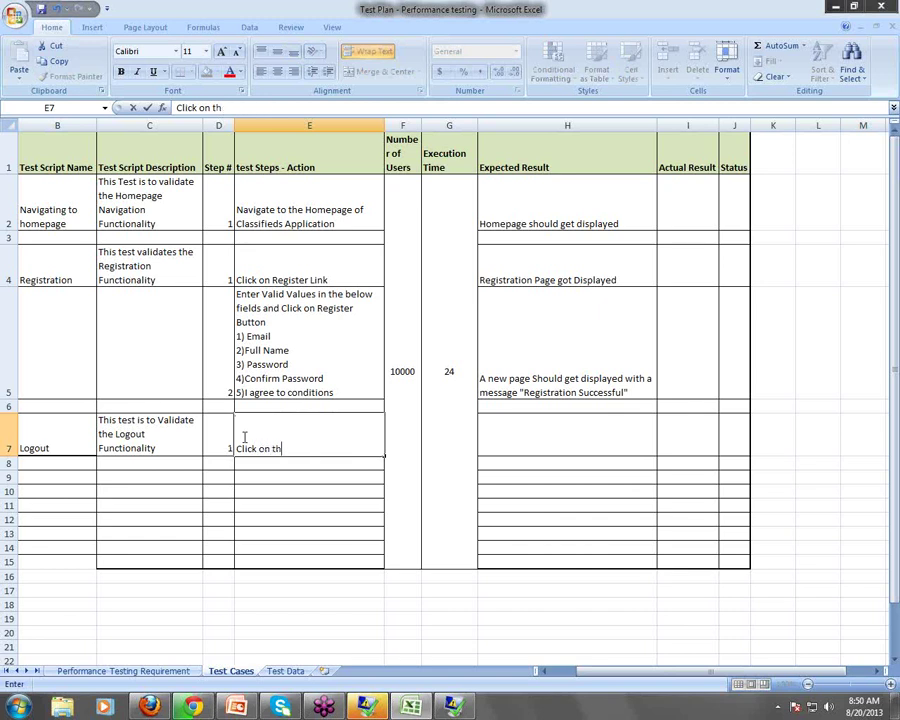
text(e Logout Link)
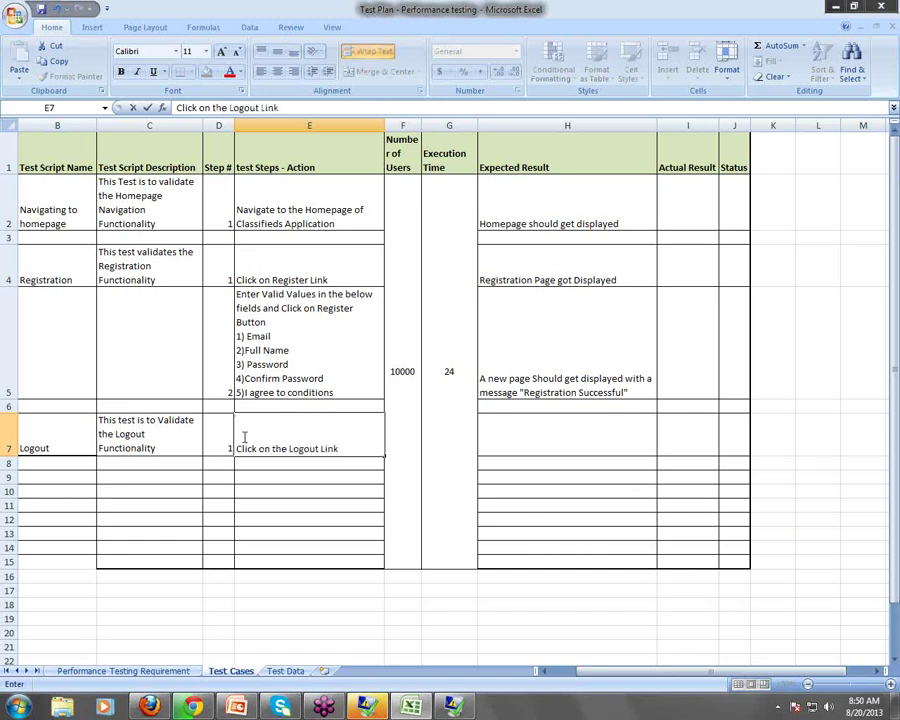
key(Tab)
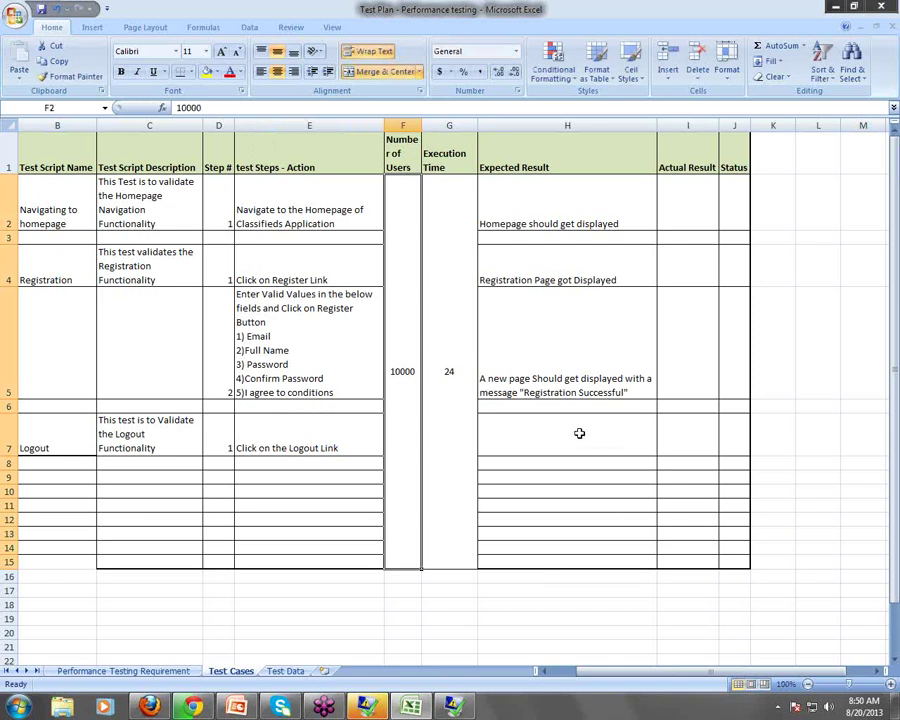
Enter 'The user is sucessfully logged out' as the Logout expected result in H7
click(647, 432)
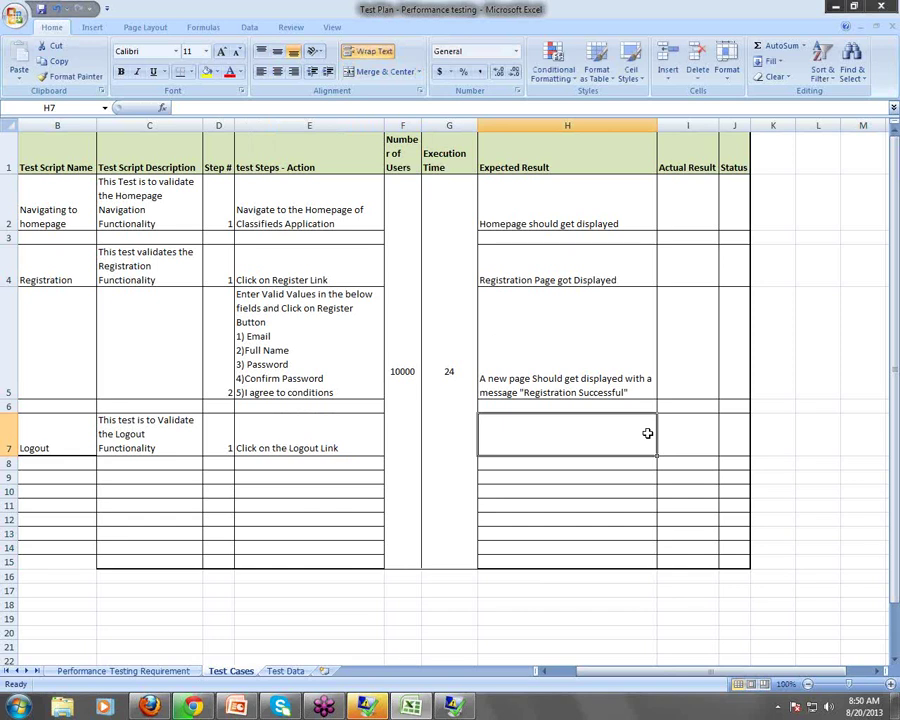
text(Th eus)
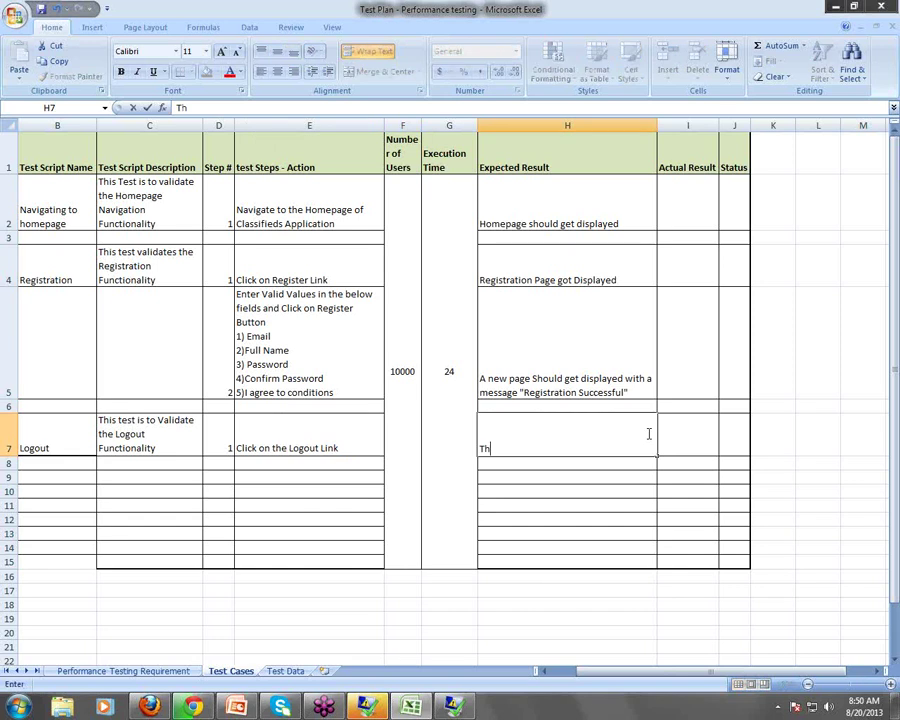
key(BackSpace)
key(BackSpace)
key(BackSpace)
text(e user Getts)
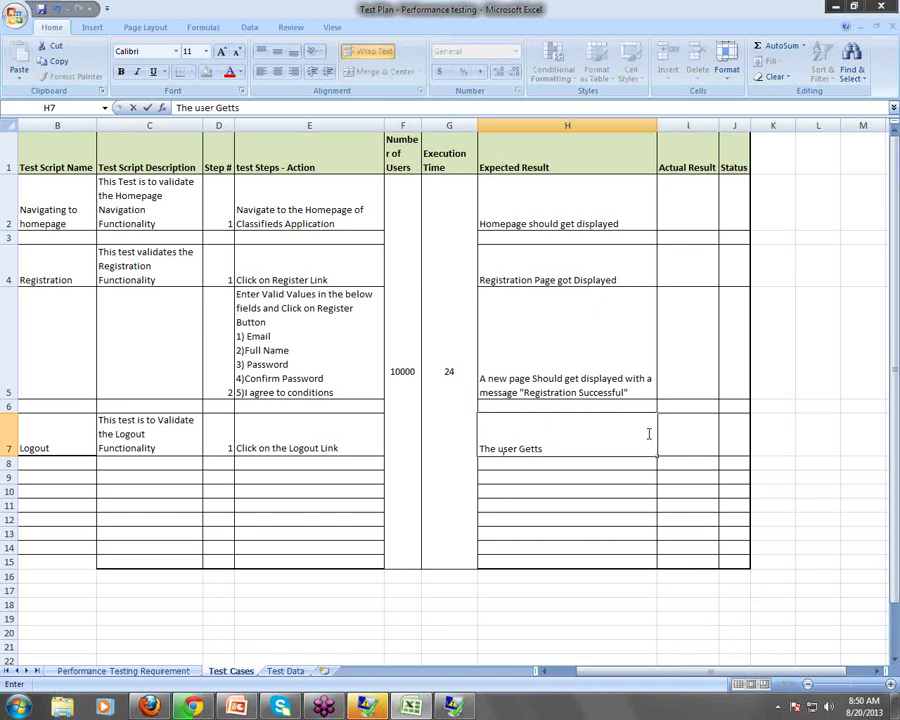
key(BackSpace)
key(BackSpace)
key(BackSpace)
key(BackSpace)
text(is)
text( su)
text(cee)
key(BackSpace)
text(ssfully)
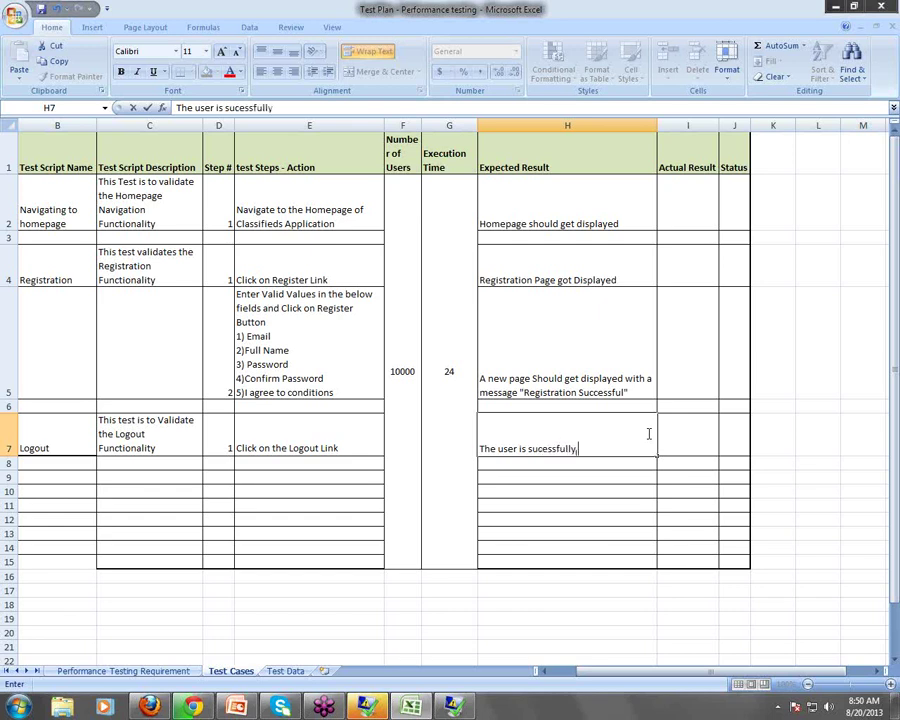
text( logged out)
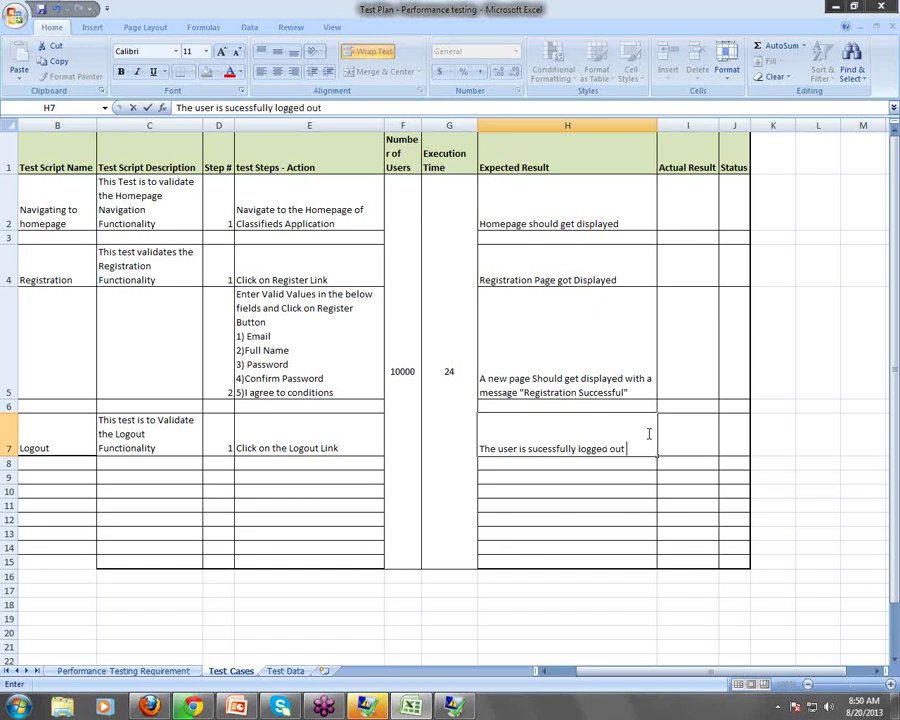
drag(640, 672, 628, 672)
click(98, 254)
Copy C15's formatting onto B15, then delete the empty rows 8 through 14
click(173, 563)
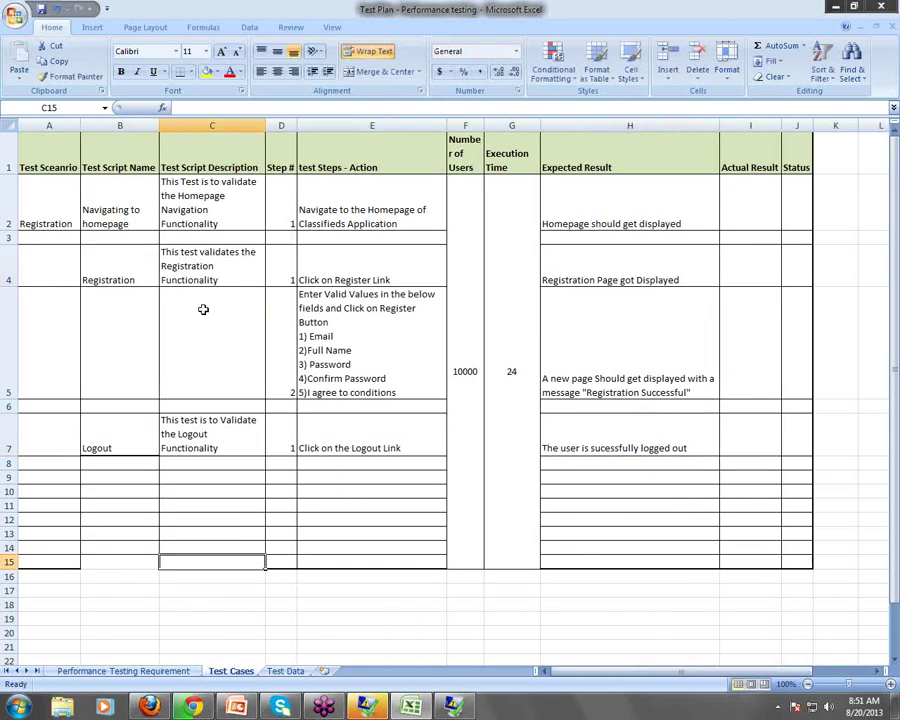
click(66, 76)
click(135, 558)
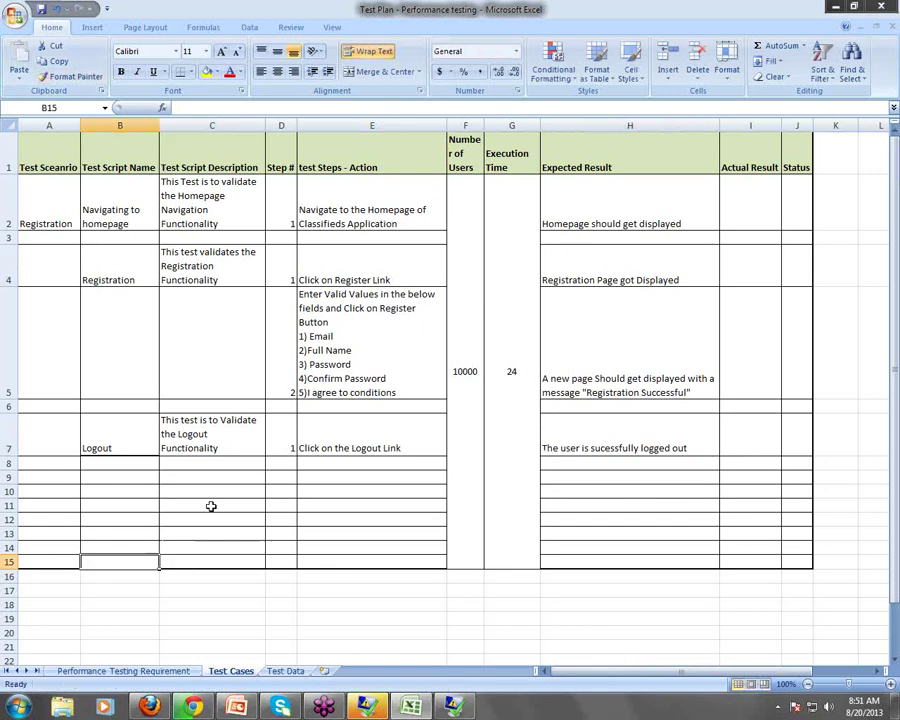
click(210, 477)
click(9, 463)
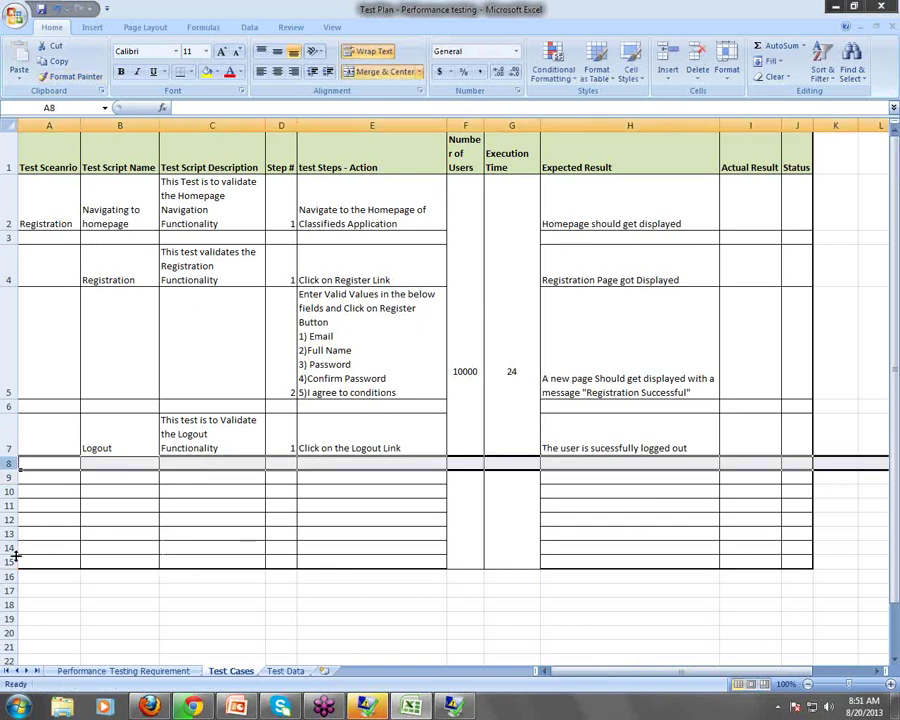
shift+click(8, 546)
right_click(8, 546)
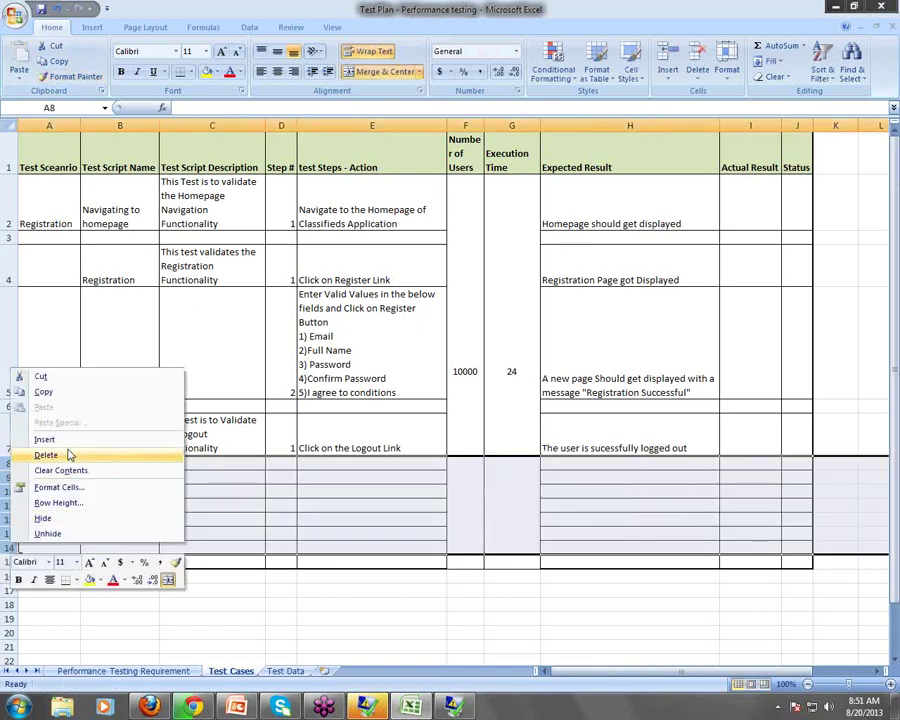
click(70, 453)
click(258, 491)
Merge Registration across A2:A7 and centre it vertically
click(65, 195)
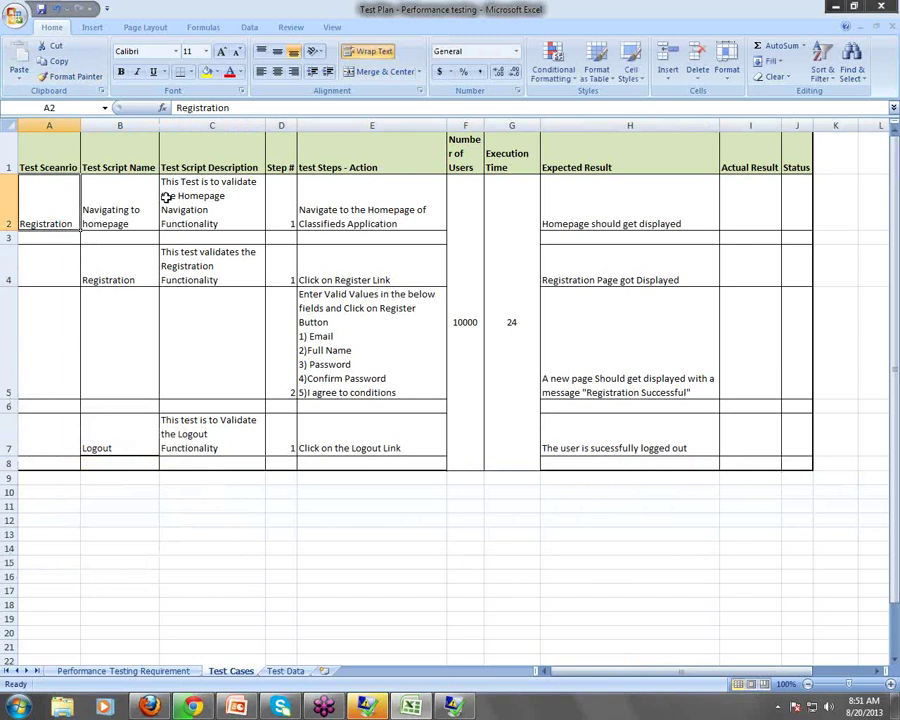
click(50, 155)
drag(54, 249, 52, 458)
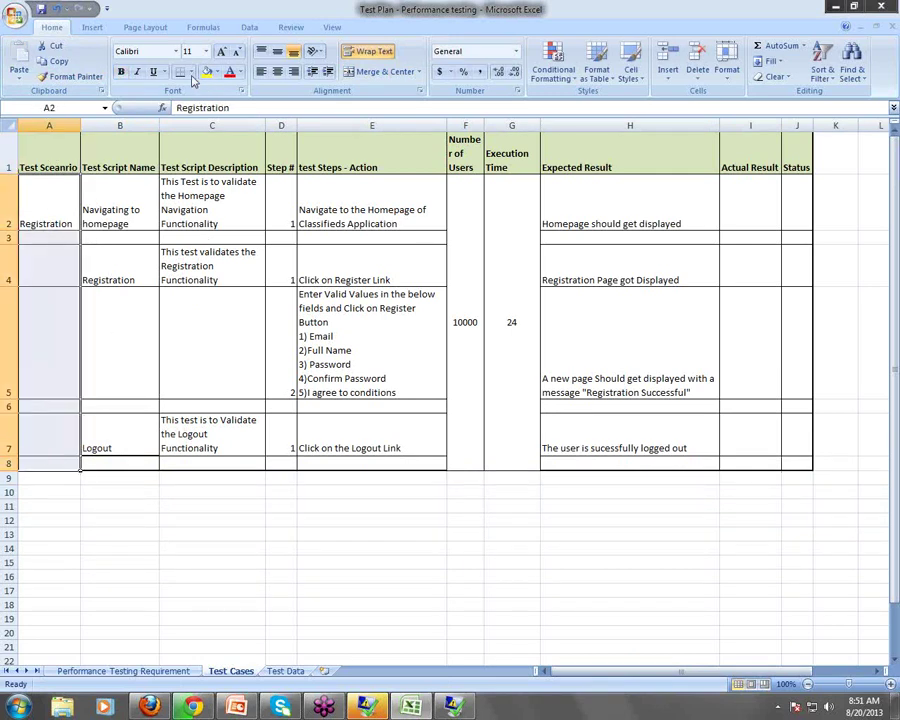
click(376, 72)
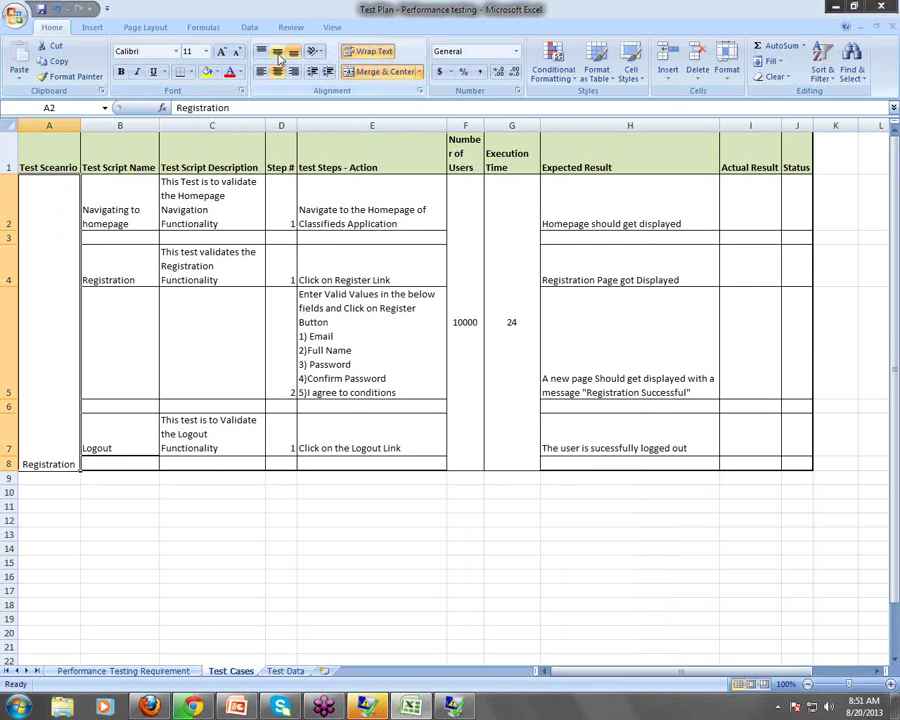
click(277, 51)
Step through cells in rows 2–4 to review the Registration entries
click(124, 203)
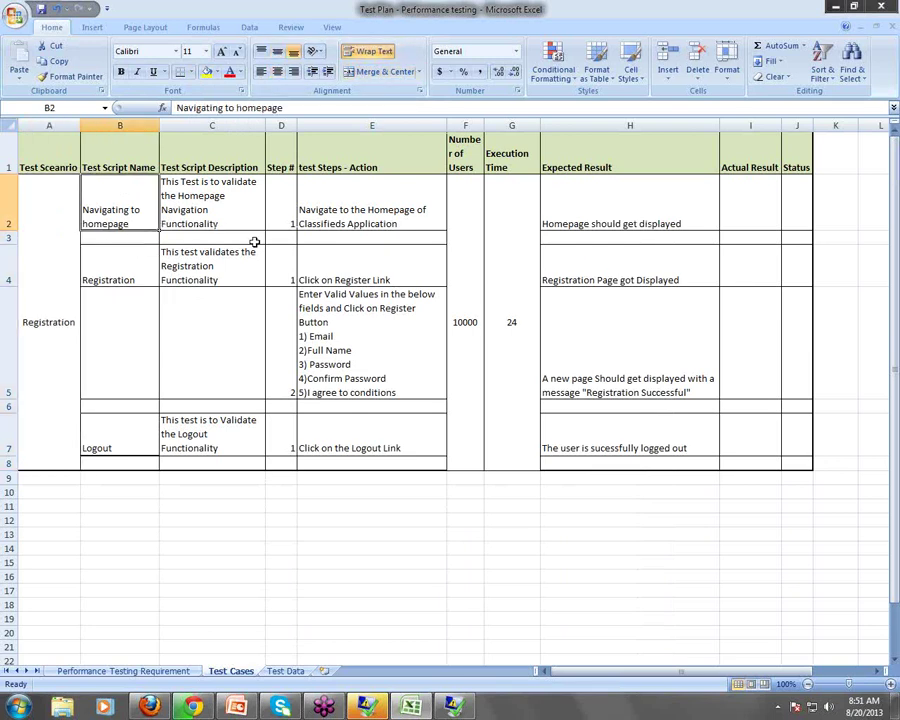
key(Right)
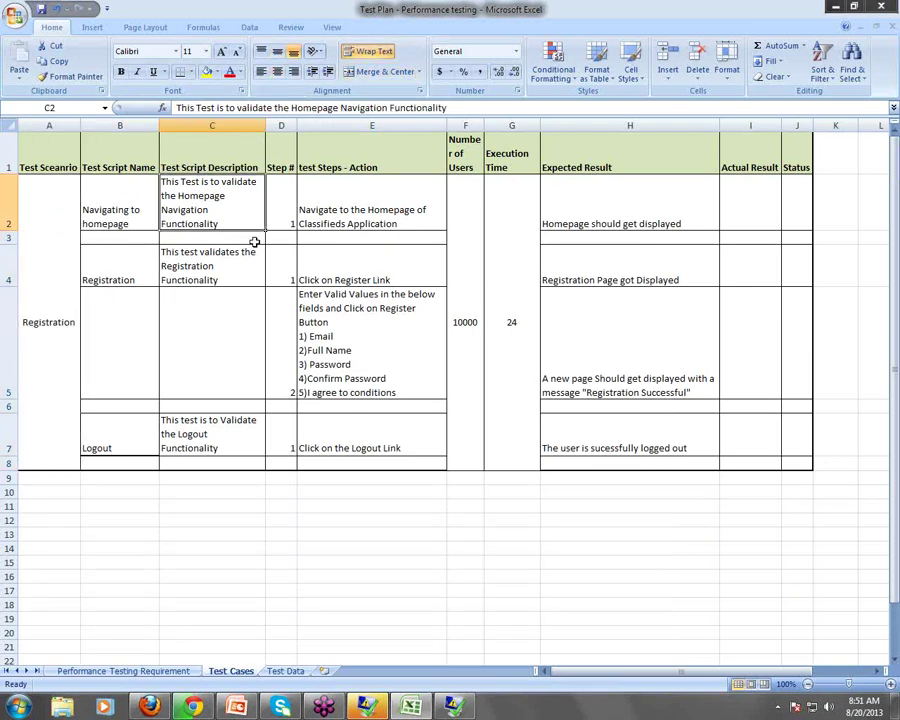
key(Left)
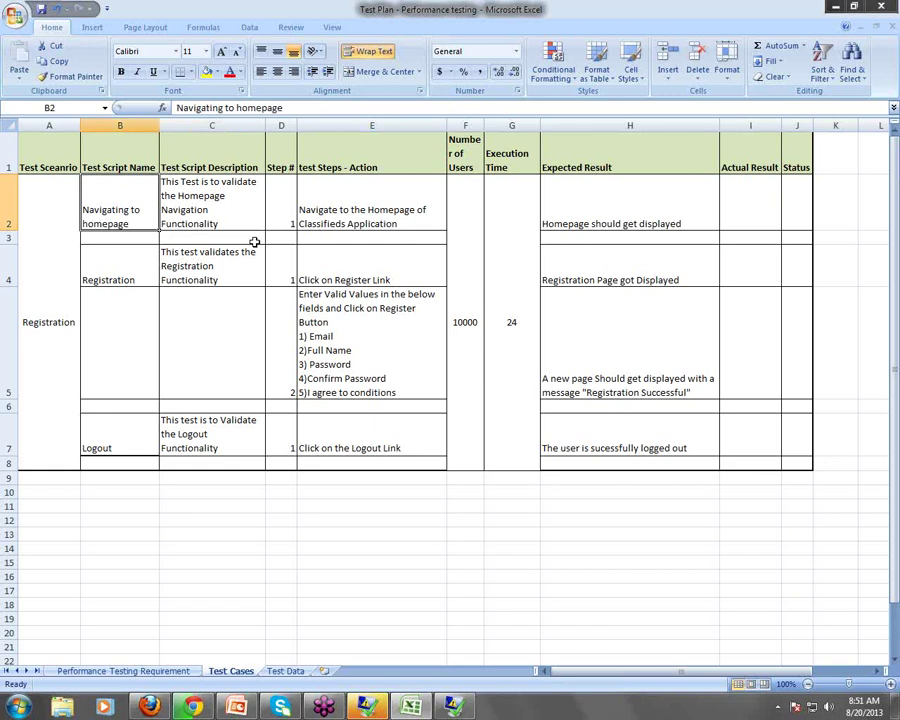
key(Down)
key(Down)
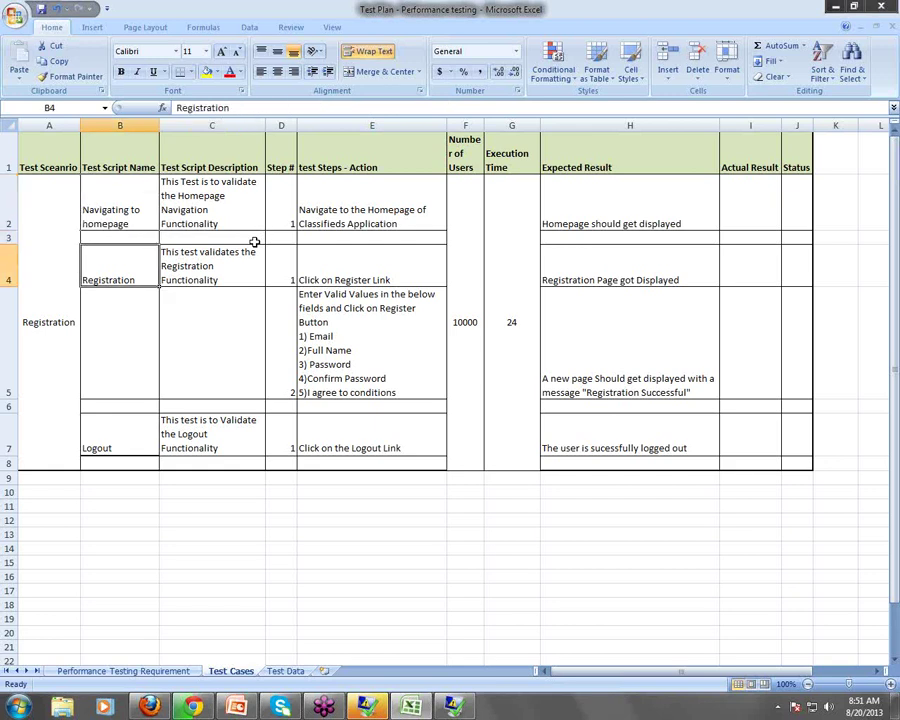
key(Down)
key(Down)
key(Down)
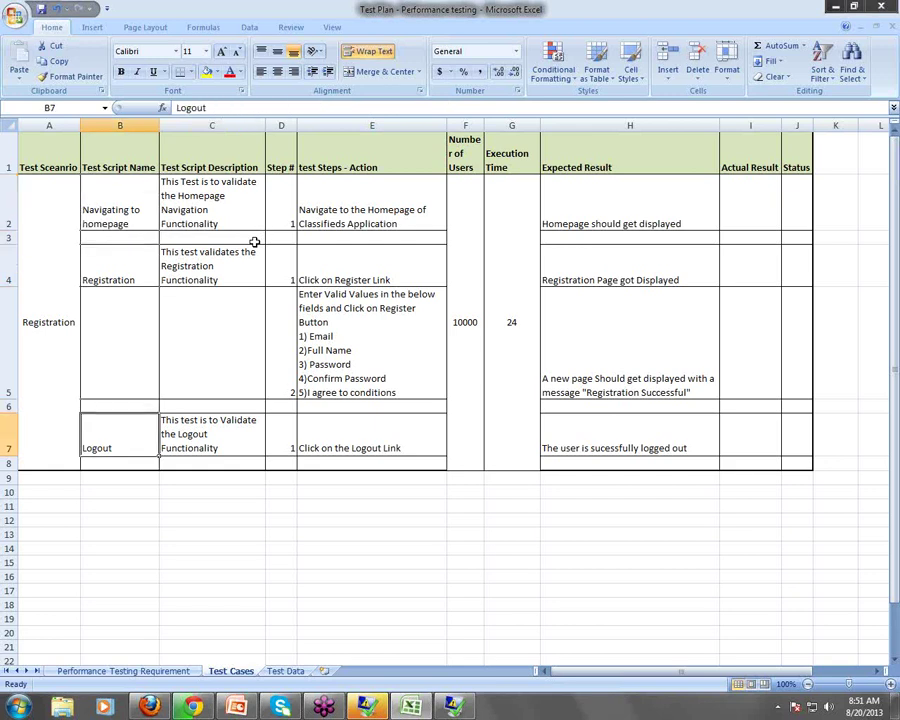
key(Up)
key(Up)
key(Up)
key(Up)
key(Up)
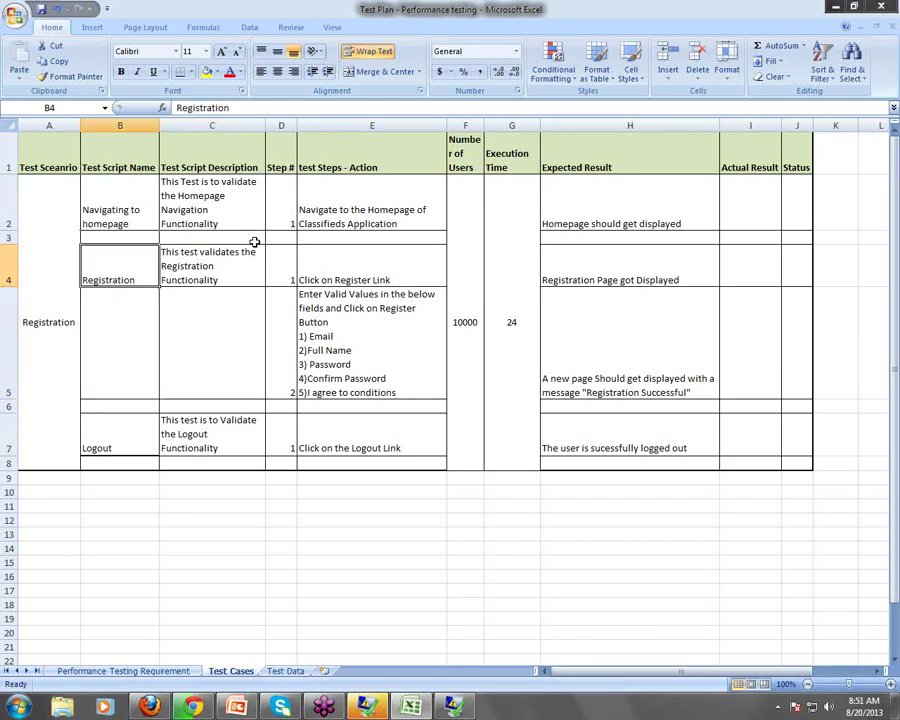
key(Right)
key(Right)
key(Right)
key(Right)
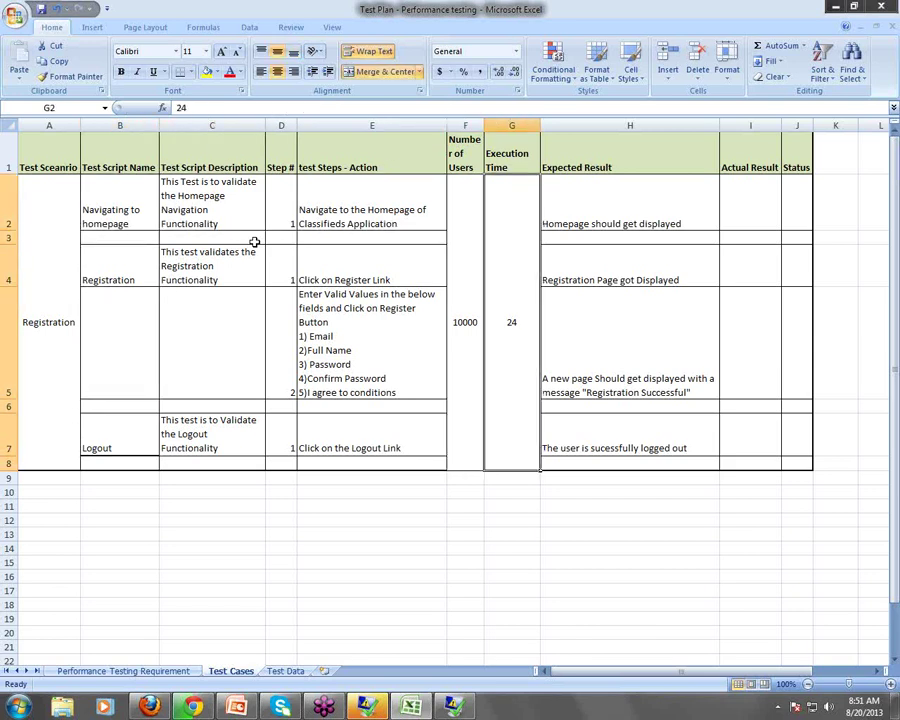
key(Left)
key(Left)
key(Left)
key(Left)
key(Left)
key(Left)
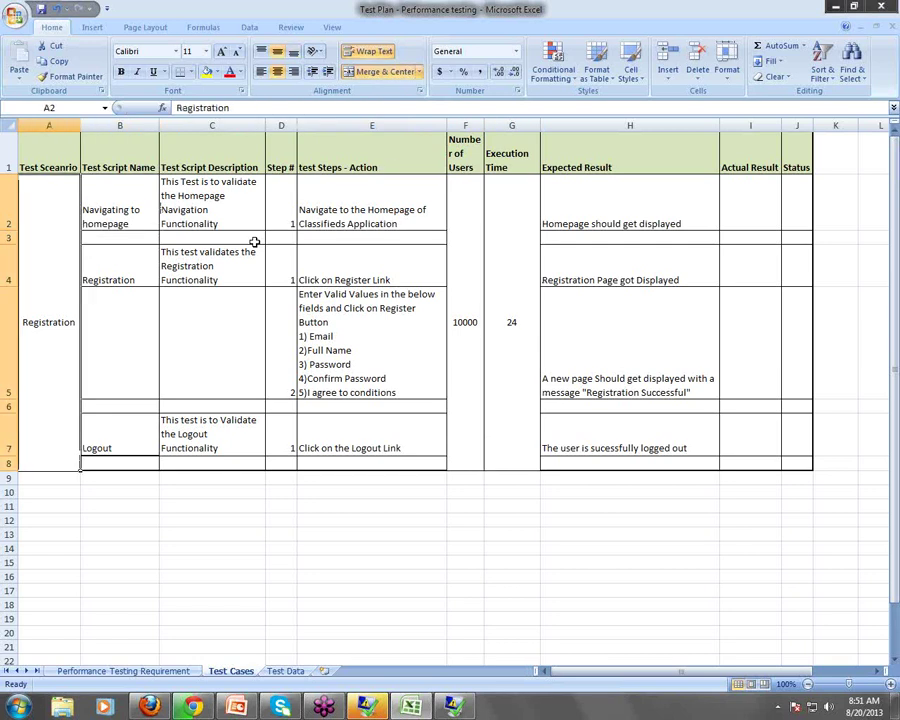
key(Right)
key(Right)
key(Right)
key(Right)
key(Right)
key(Right)
key(Right)
key(Right)
key(Right)
key(Right)
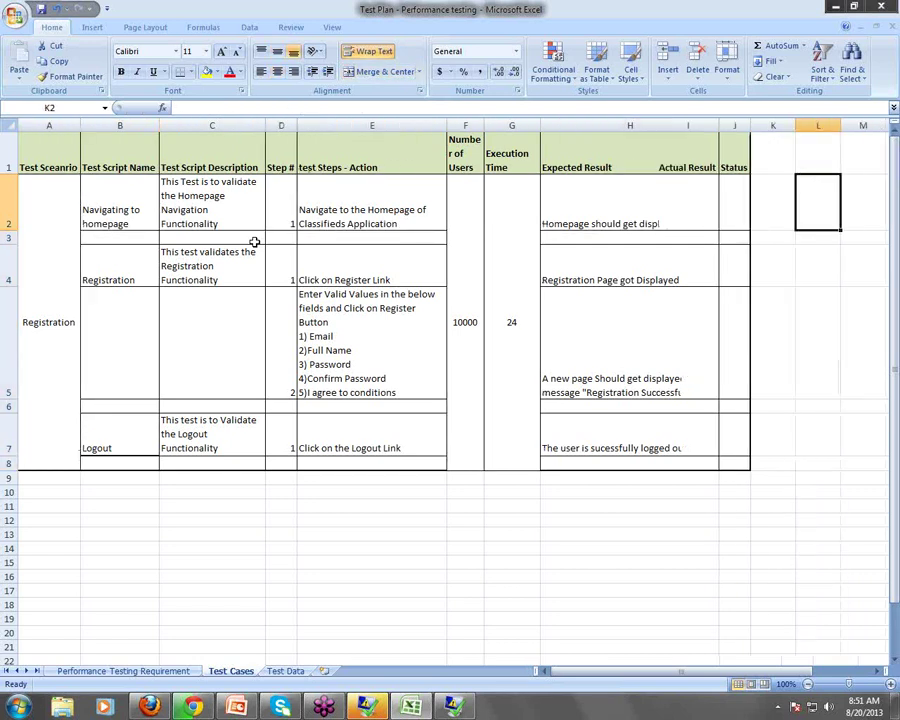
Check the finished Test Cases cells, then bring up the Windows Start menu
key(Right)
key(Right)
key(Right)
key(Right)
key(Left)
key(Left)
key(Left)
key(Left)
key(Left)
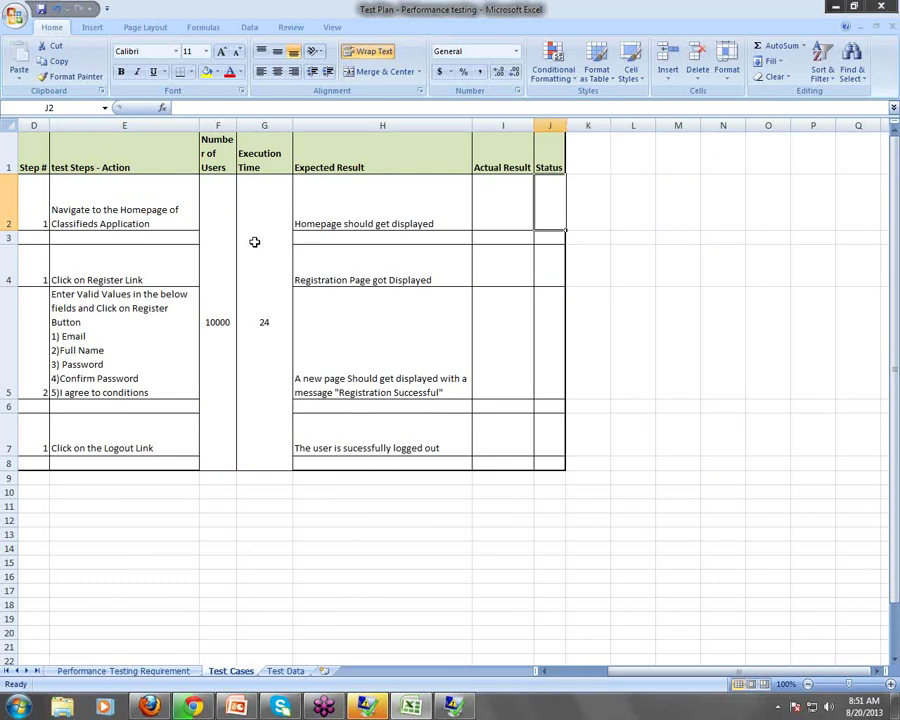
key(Left)
key(Left)
key(Left)
key(Left)
key(Left)
key(Left)
key(Left)
key(Left)
key(Left)
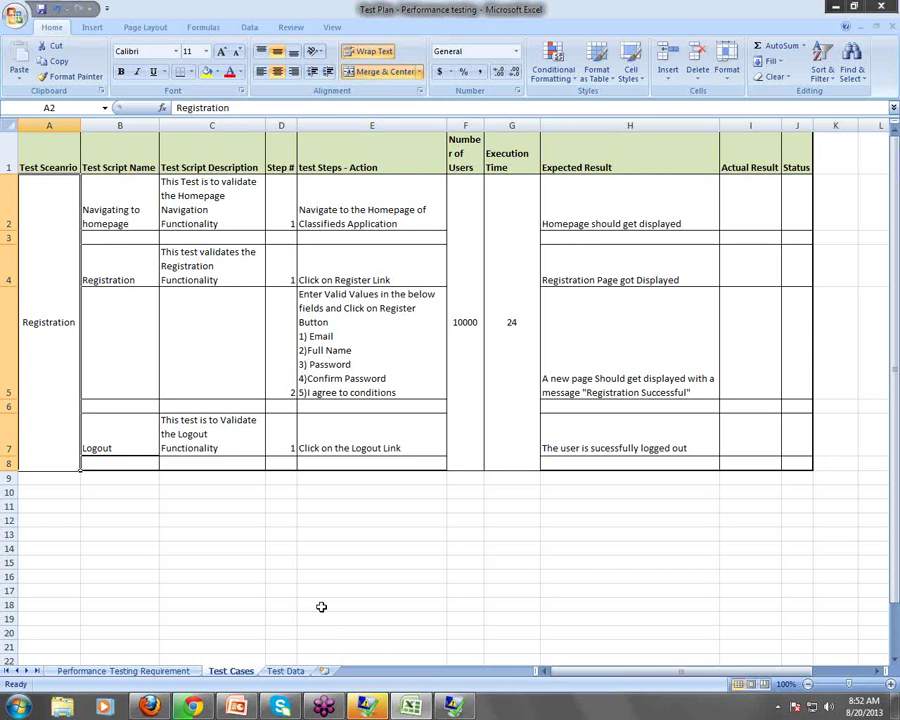
click(207, 200)
click(229, 280)
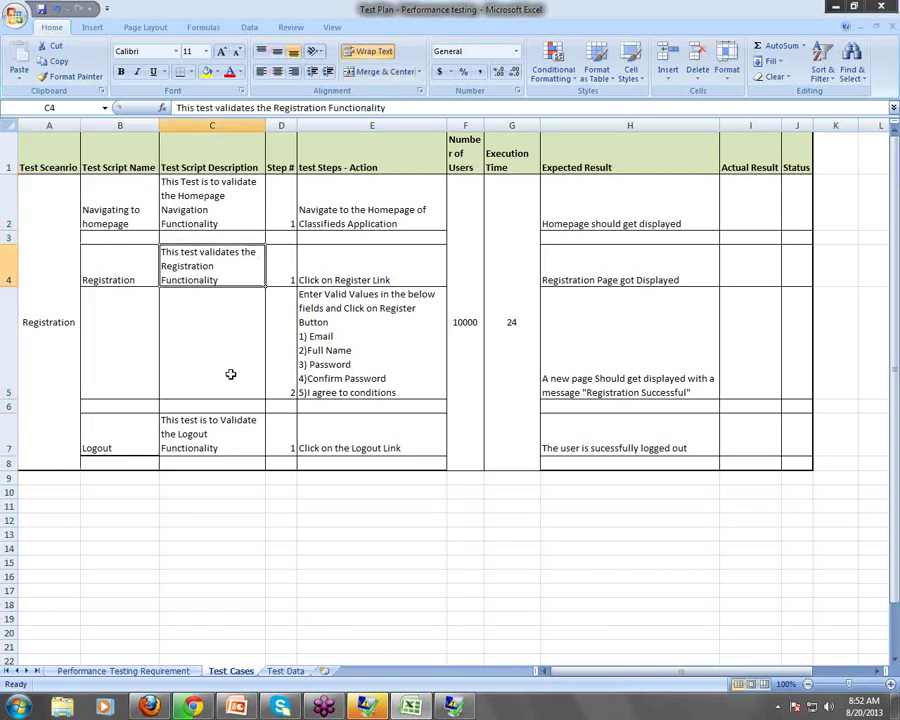
click(230, 370)
click(234, 442)
click(64, 255)
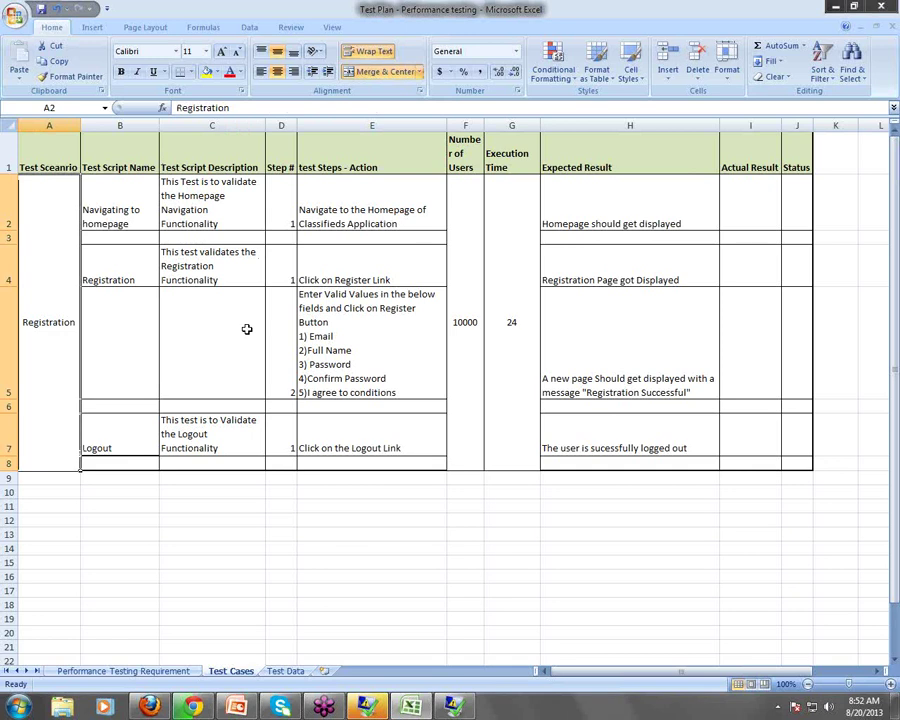
click(476, 302)
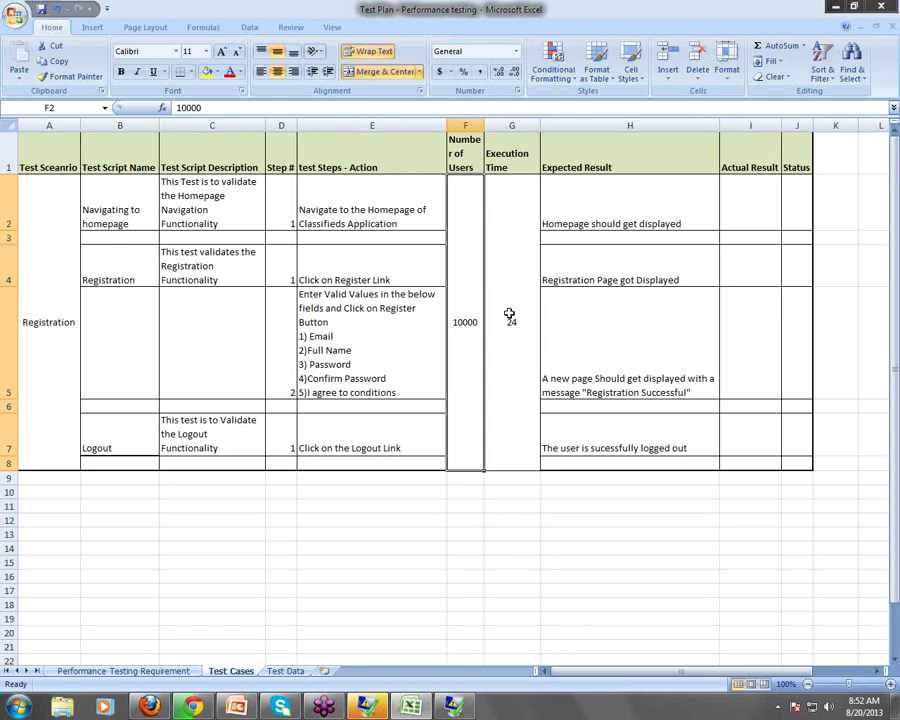
click(60, 315)
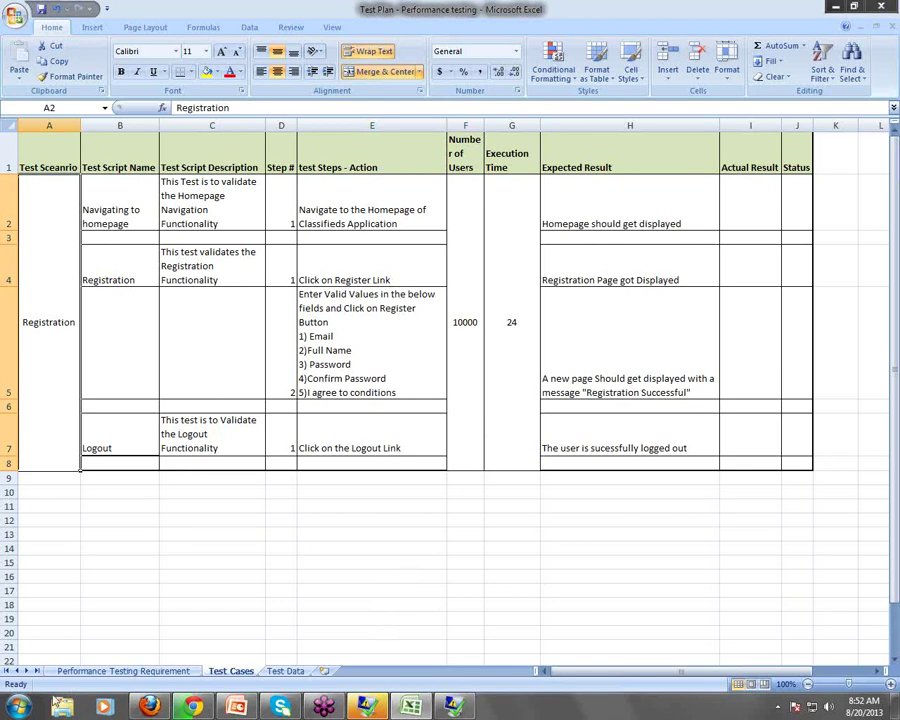
key(super)
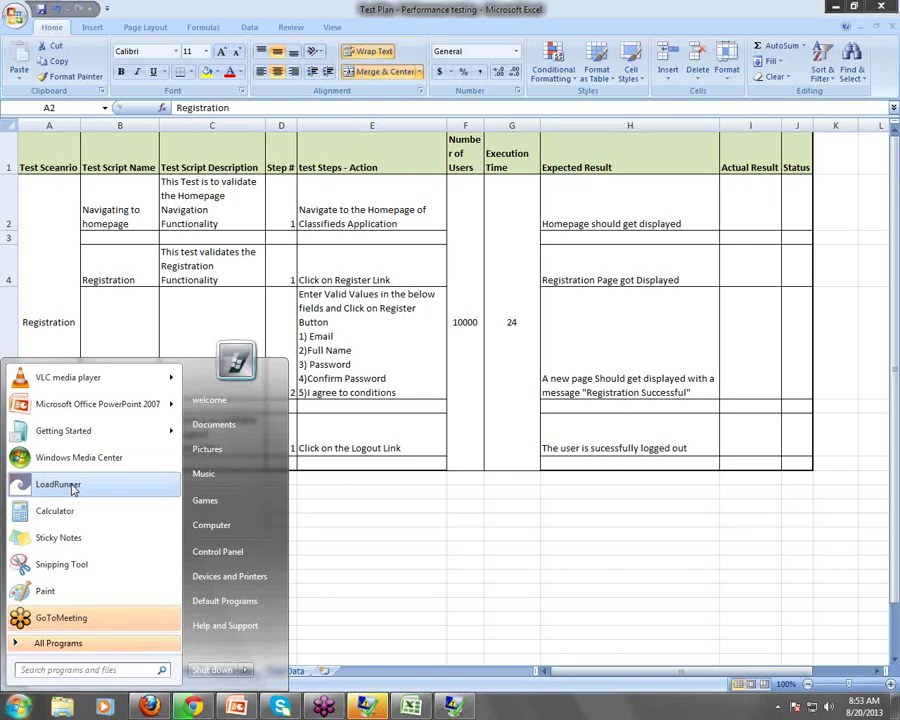
Launch LoadRunner 9.0, move its window aside, then bring the Excel sheet back in front
click(72, 486)
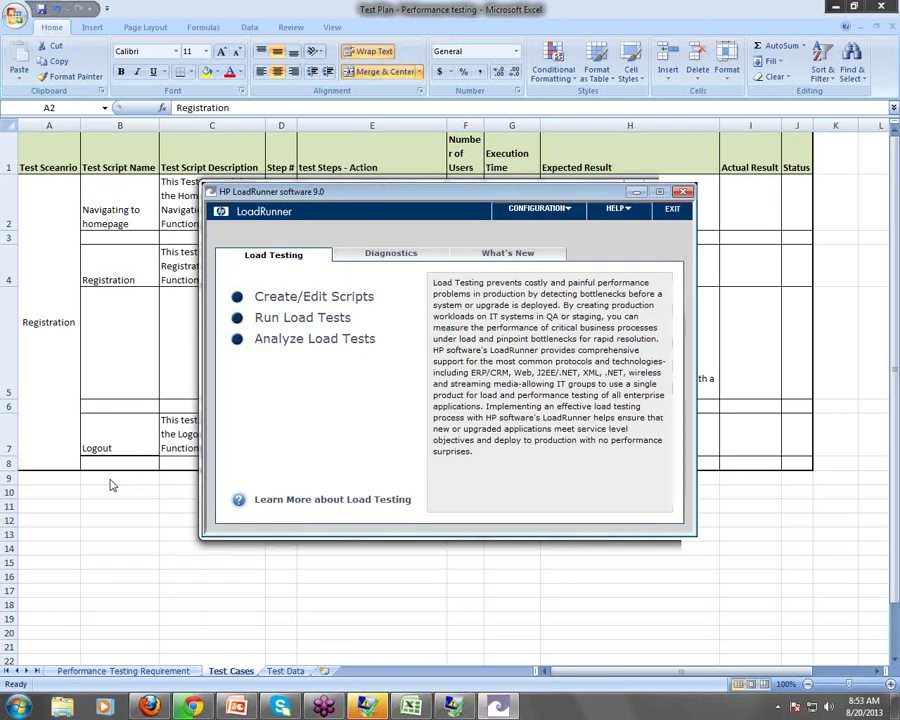
drag(392, 185, 331, 159)
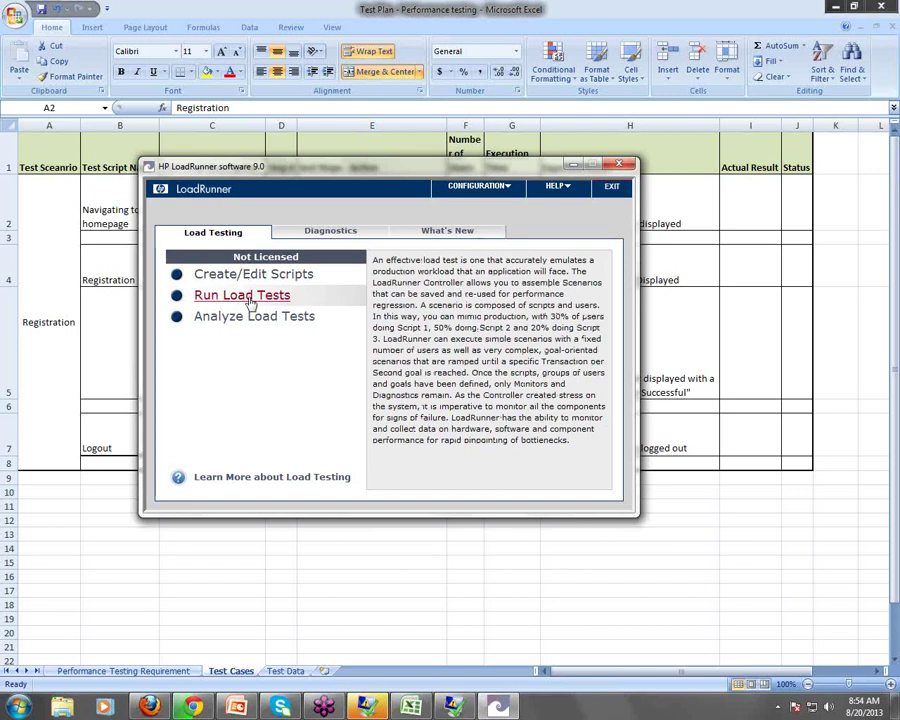
click(62, 248)
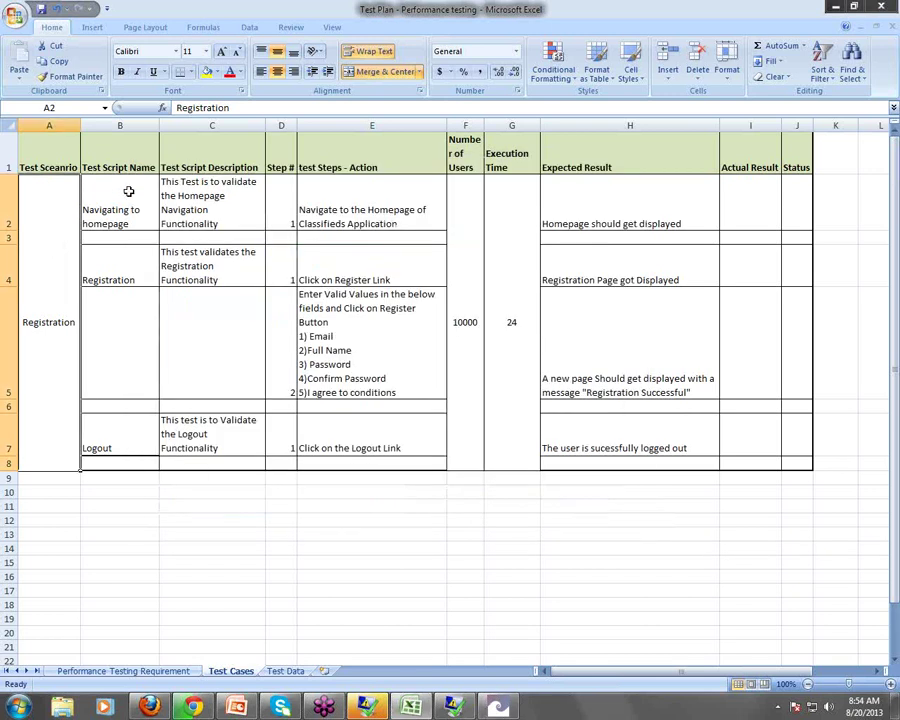
drag(128, 191, 138, 447)
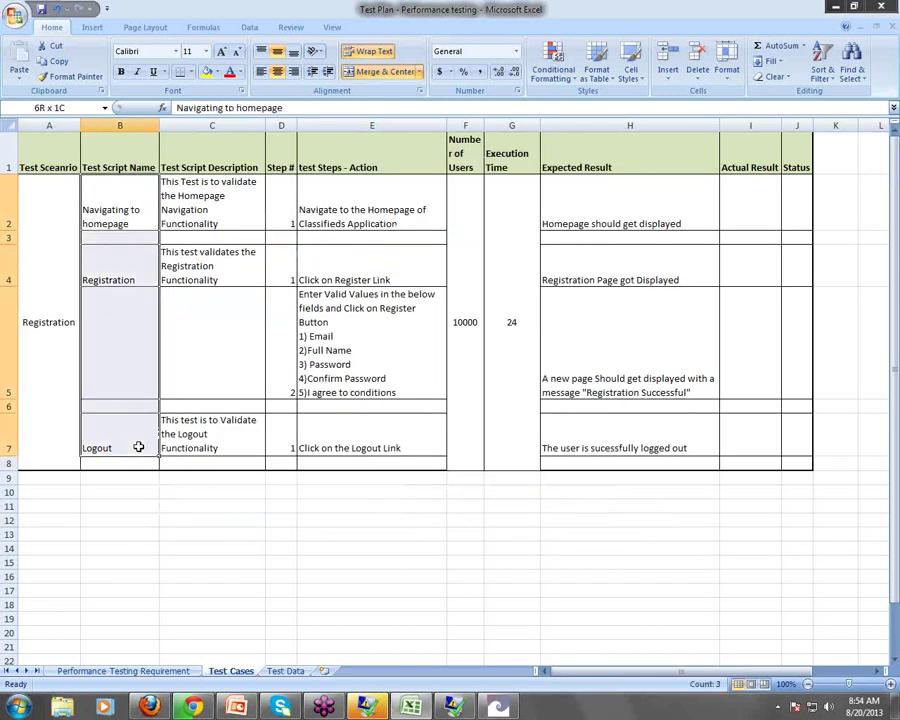
click(207, 71)
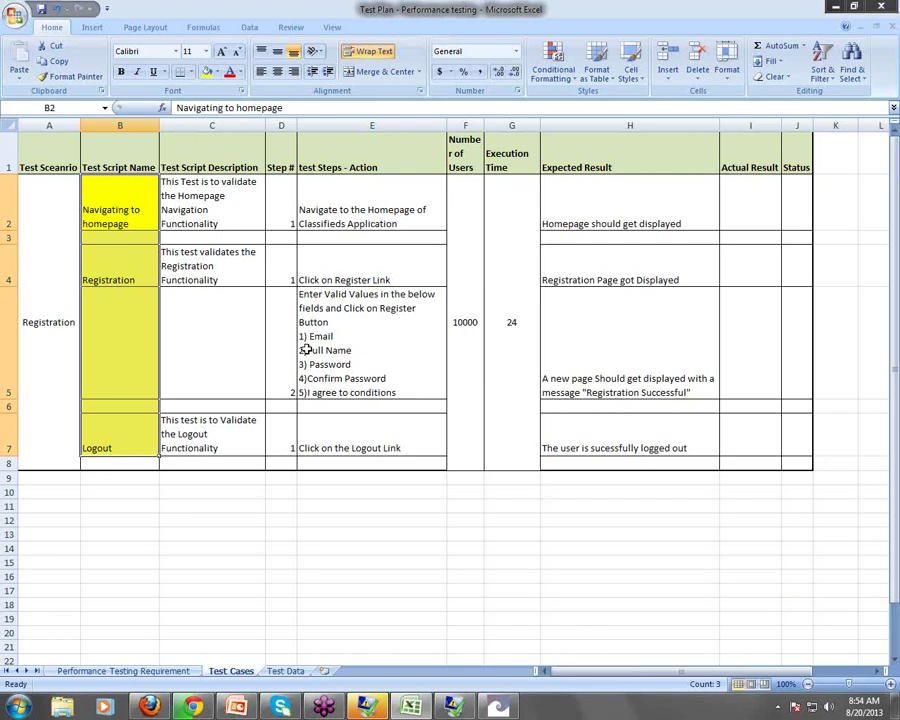
click(60, 215)
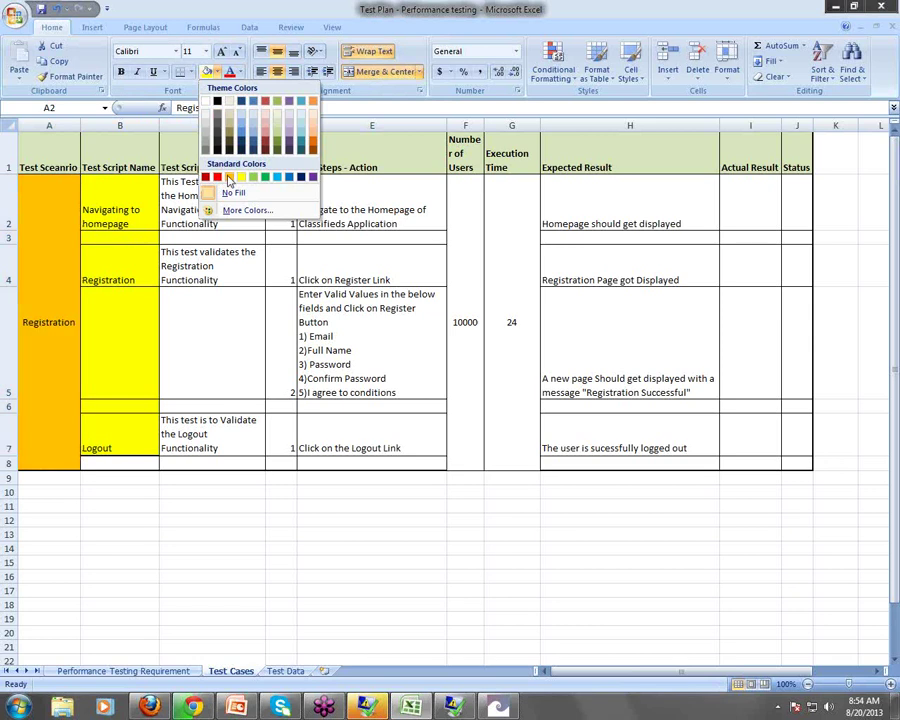
click(229, 178)
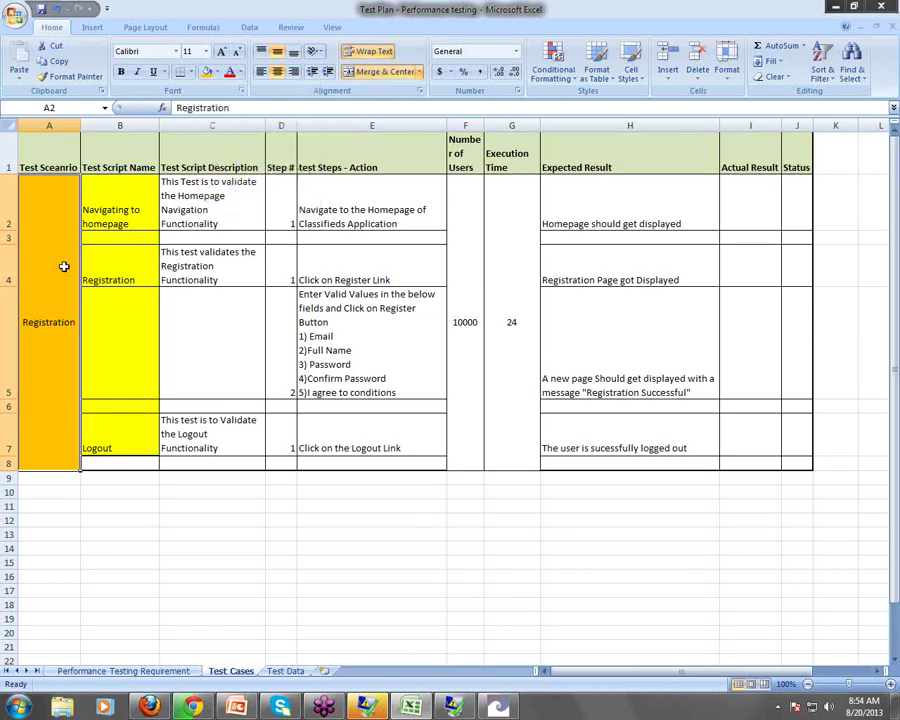
drag(137, 209, 147, 462)
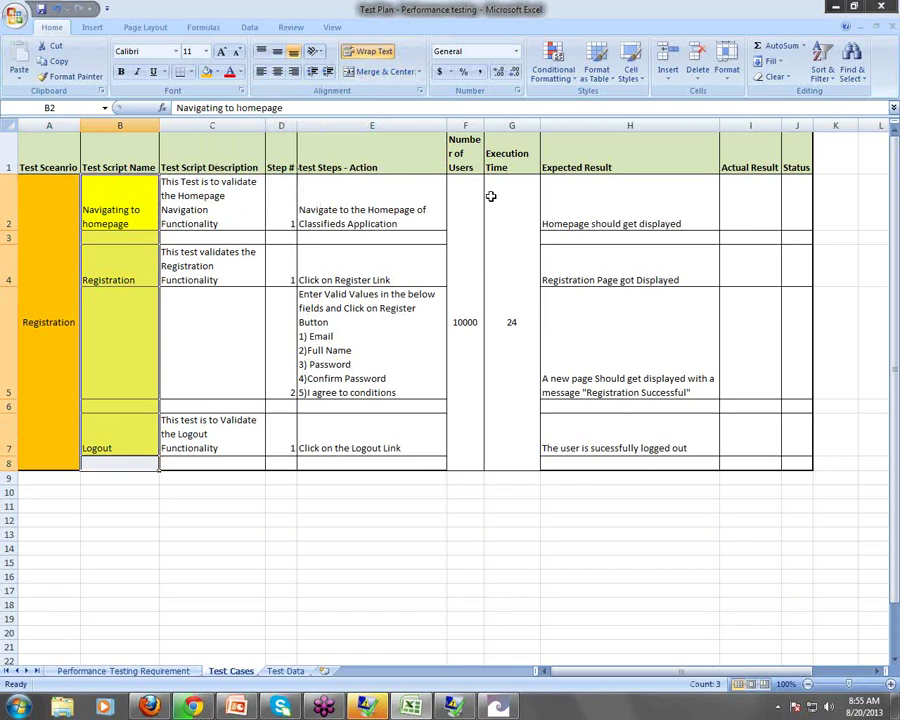
drag(470, 200, 504, 279)
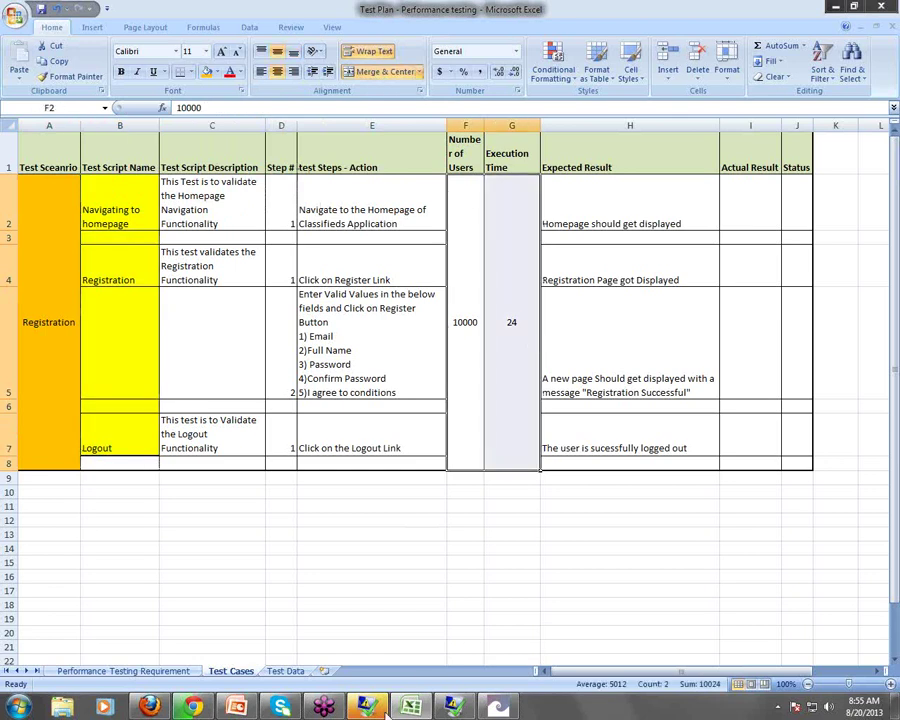
Launch LoadRunner Analysis, minimize its empty window, and select the merged Registration cell A2
click(494, 709)
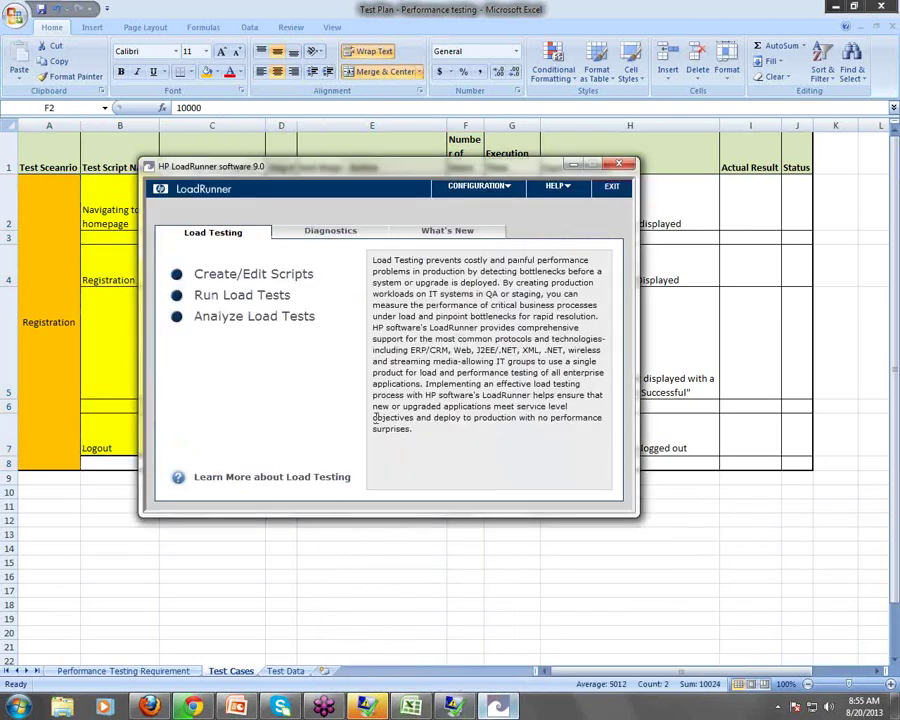
click(253, 317)
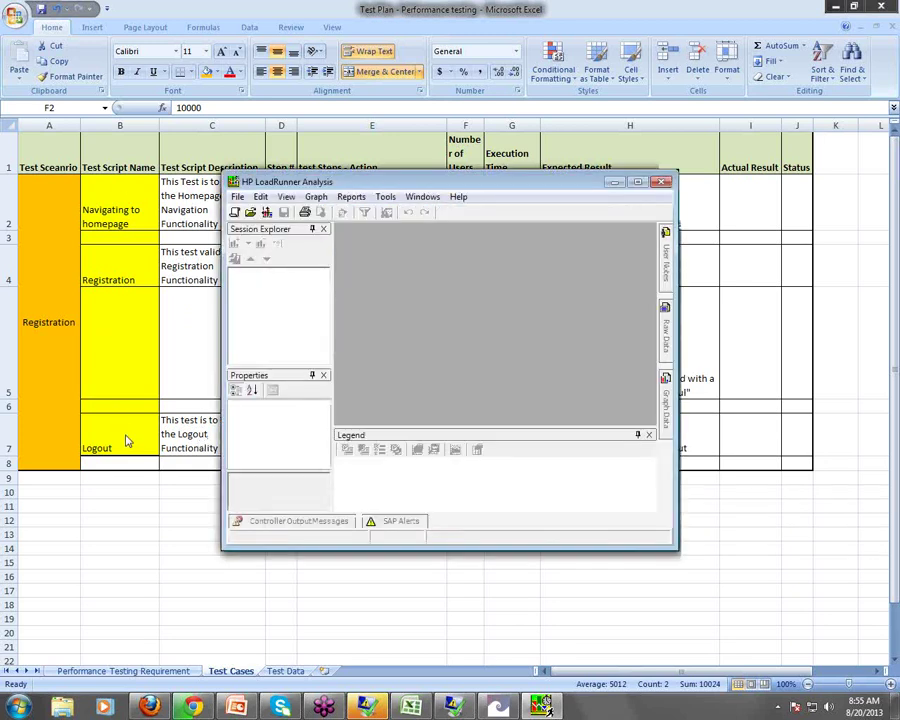
click(614, 181)
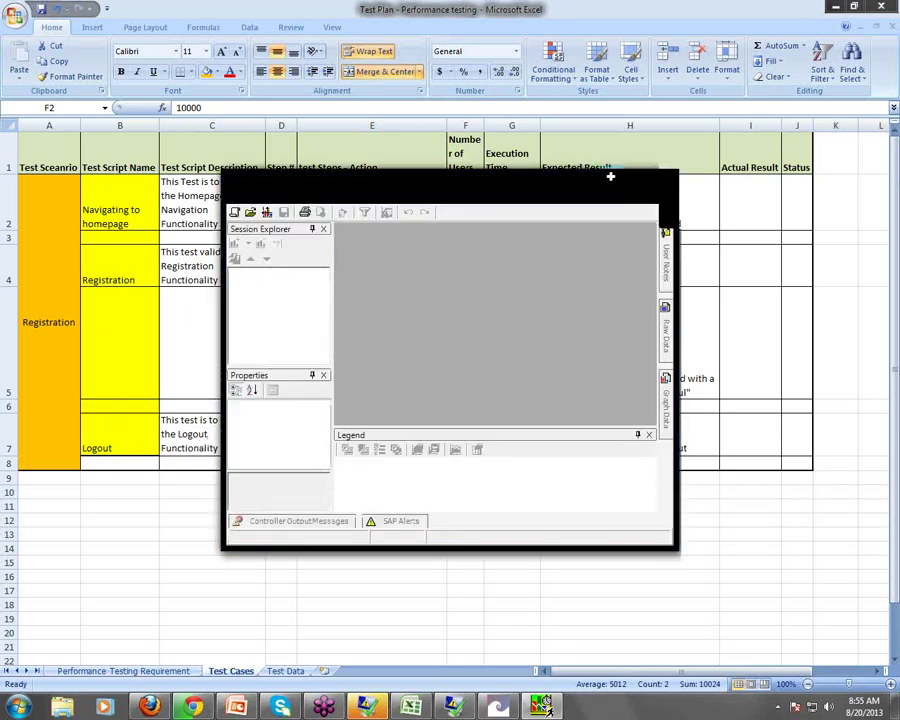
click(40, 258)
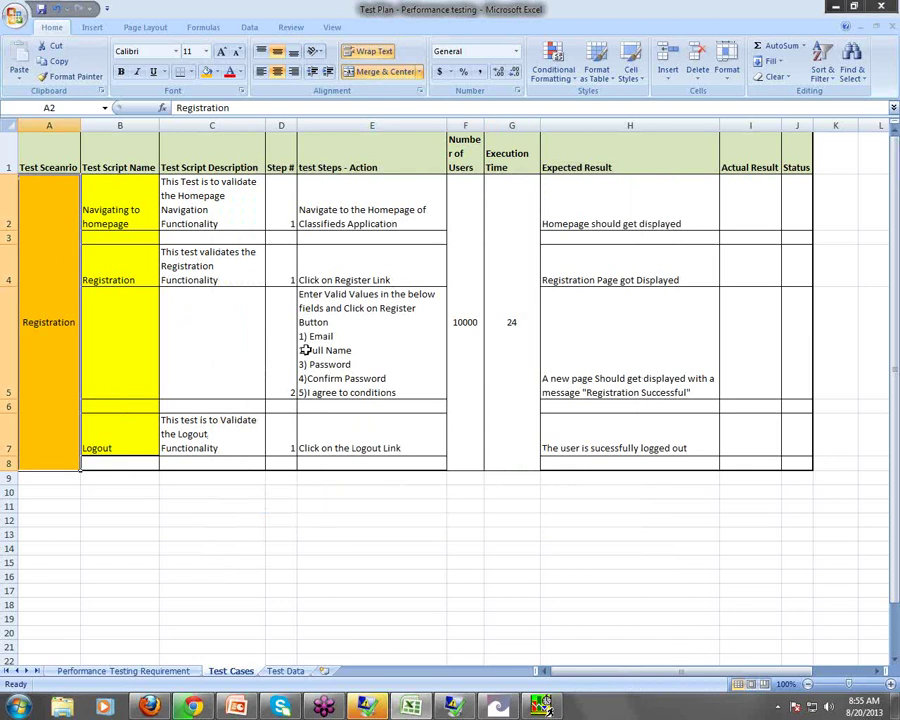
drag(122, 200, 130, 441)
click(132, 192)
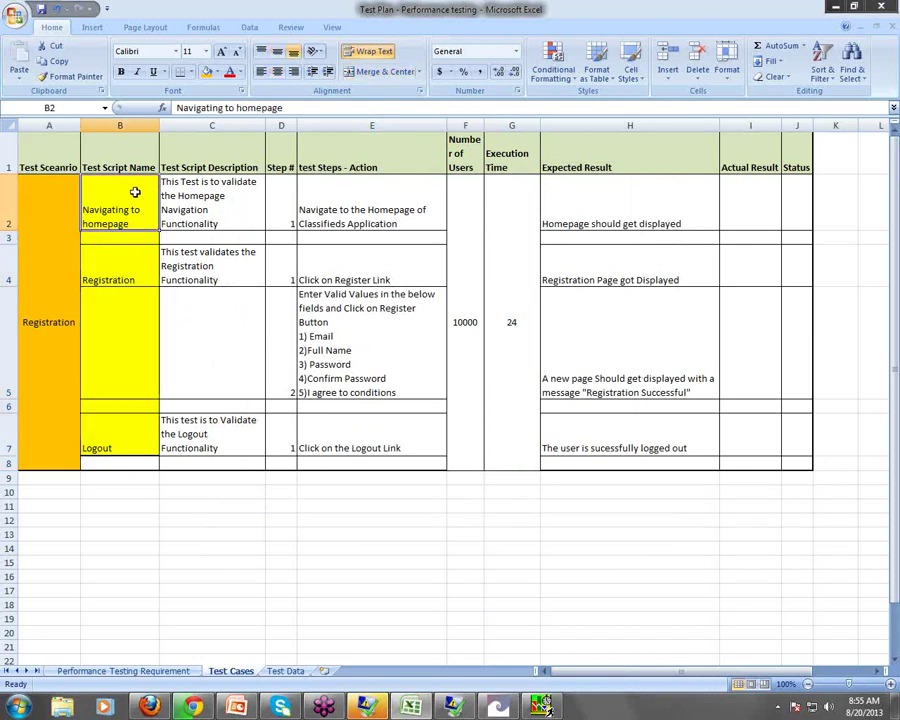
click(124, 266)
click(142, 426)
click(136, 252)
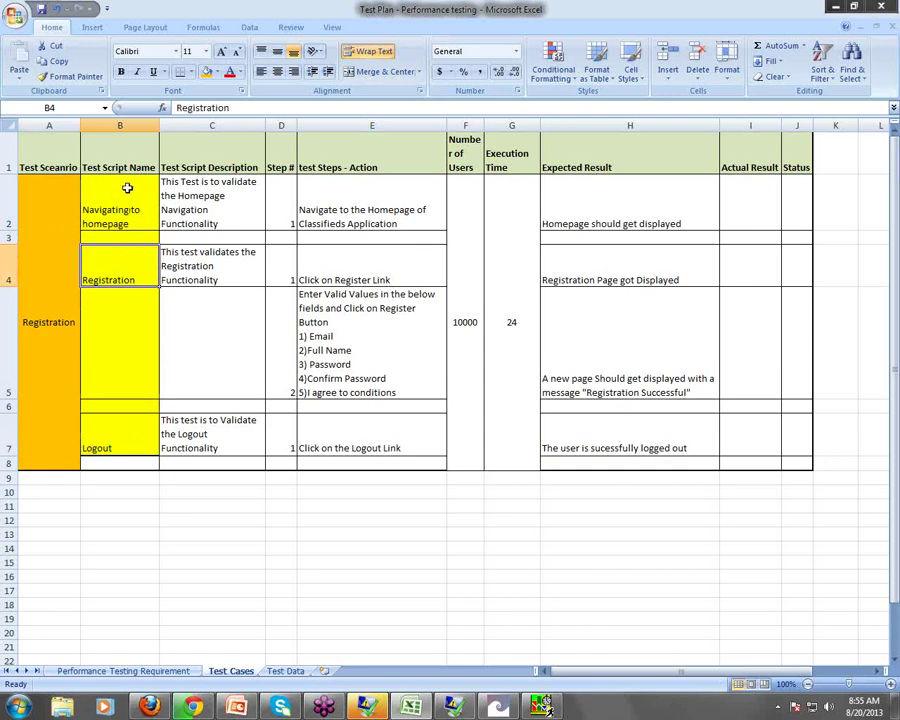
click(128, 188)
click(125, 278)
click(122, 220)
click(122, 278)
click(134, 444)
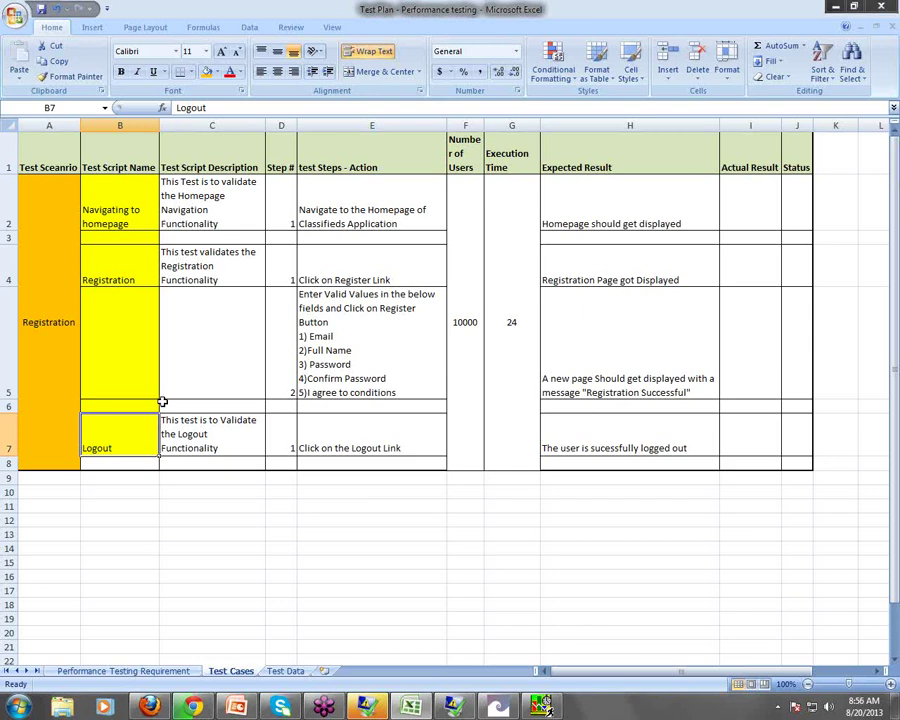
click(48, 292)
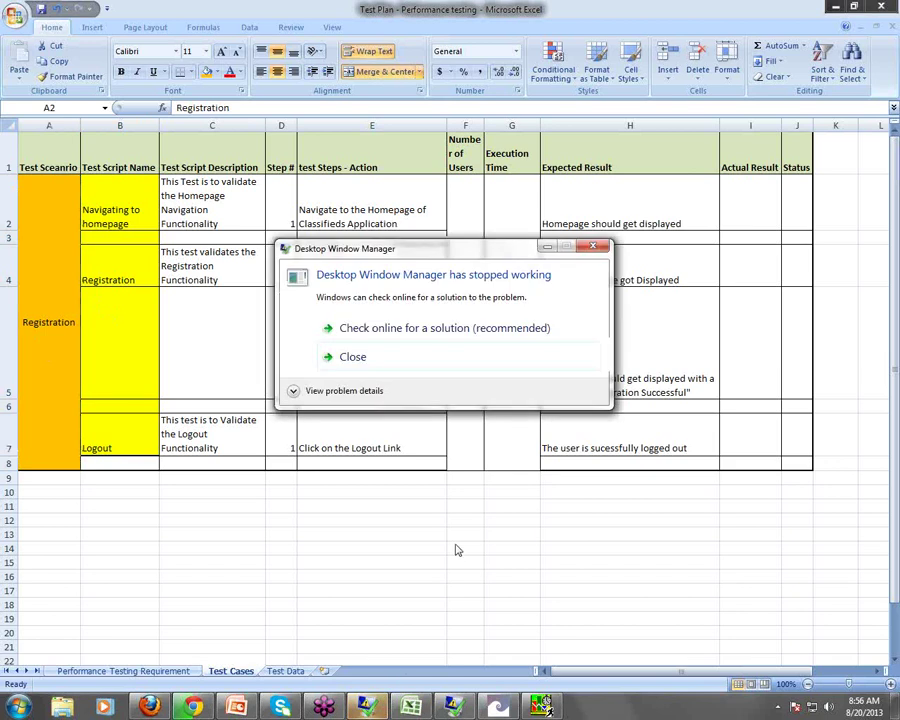
click(508, 708)
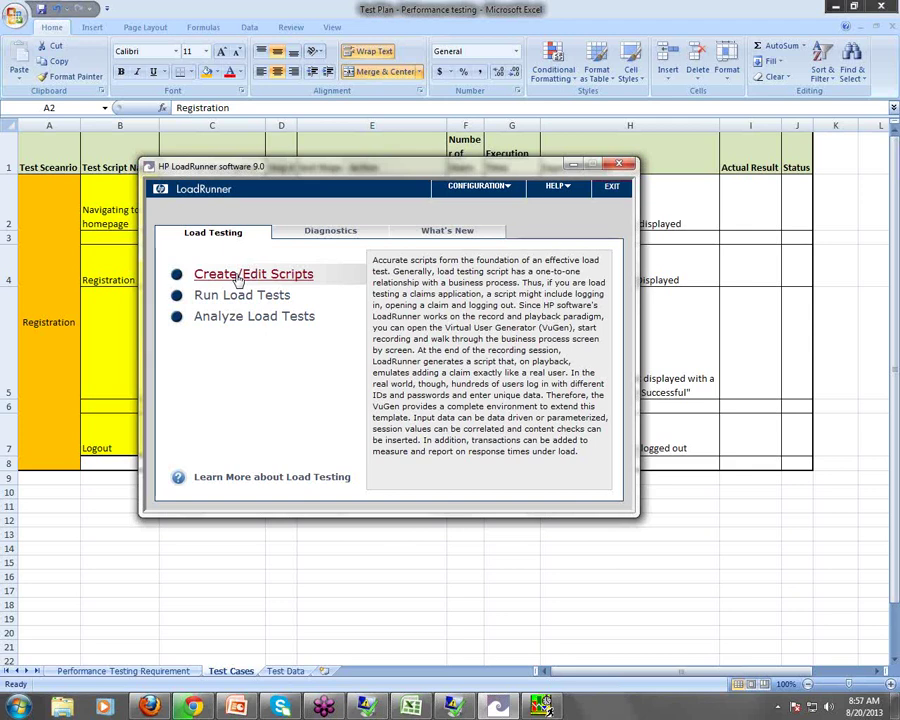
mouse_move(240, 297)
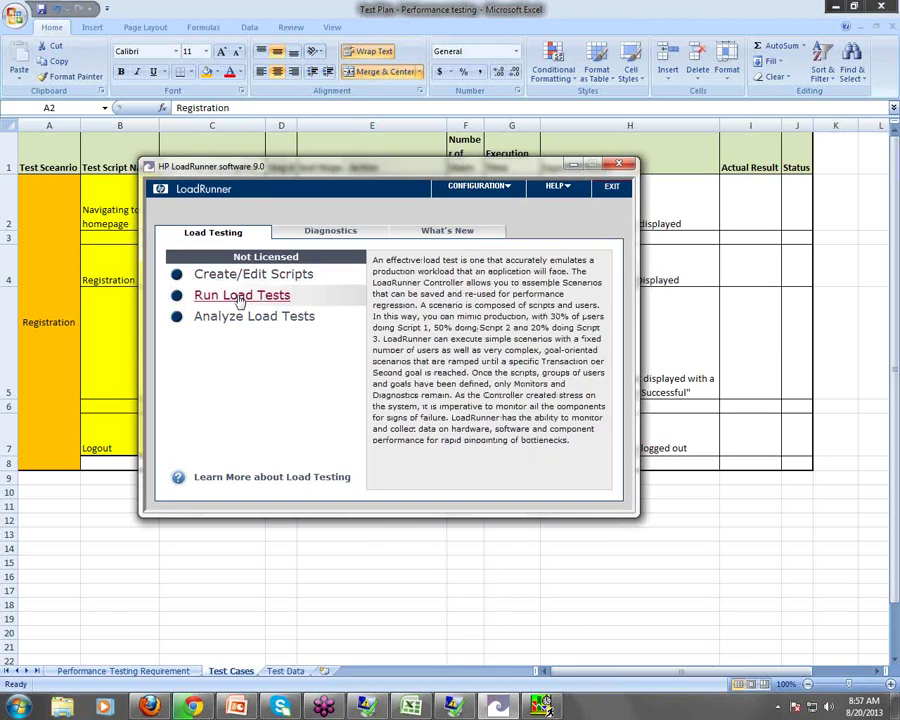
mouse_move(256, 328)
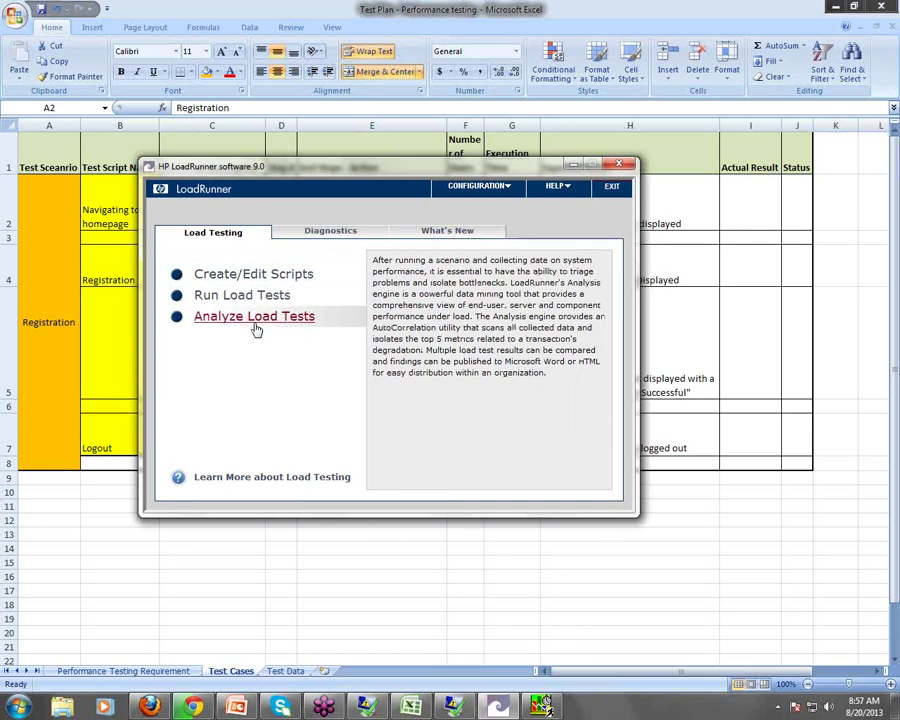
click(56, 280)
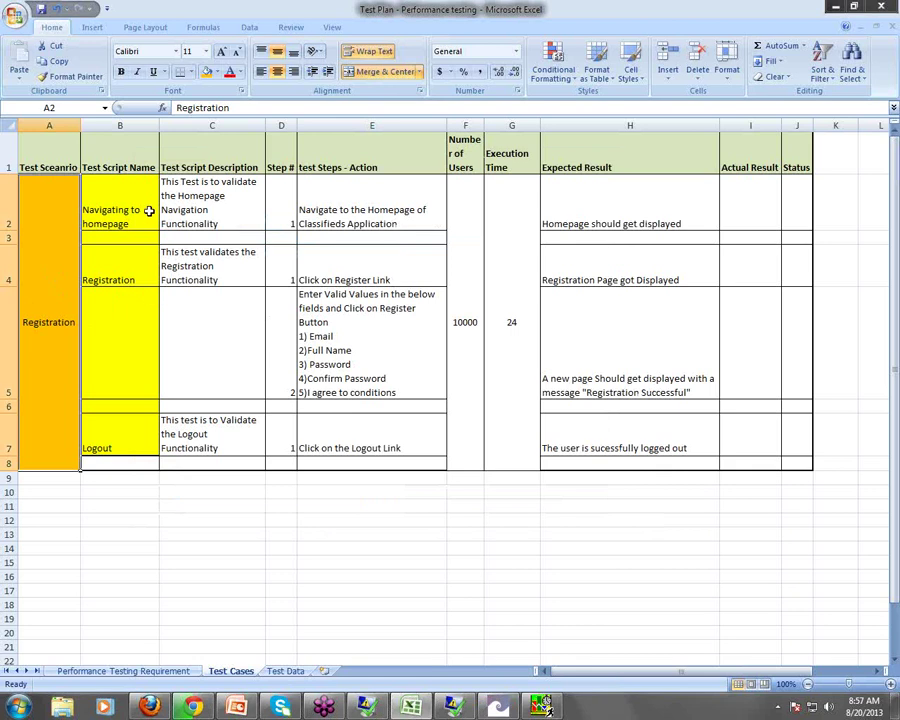
Select B2:C7 and then A2, and close the empty LoadRunner Analysis window
drag(148, 206, 148, 420)
click(35, 187)
click(540, 705)
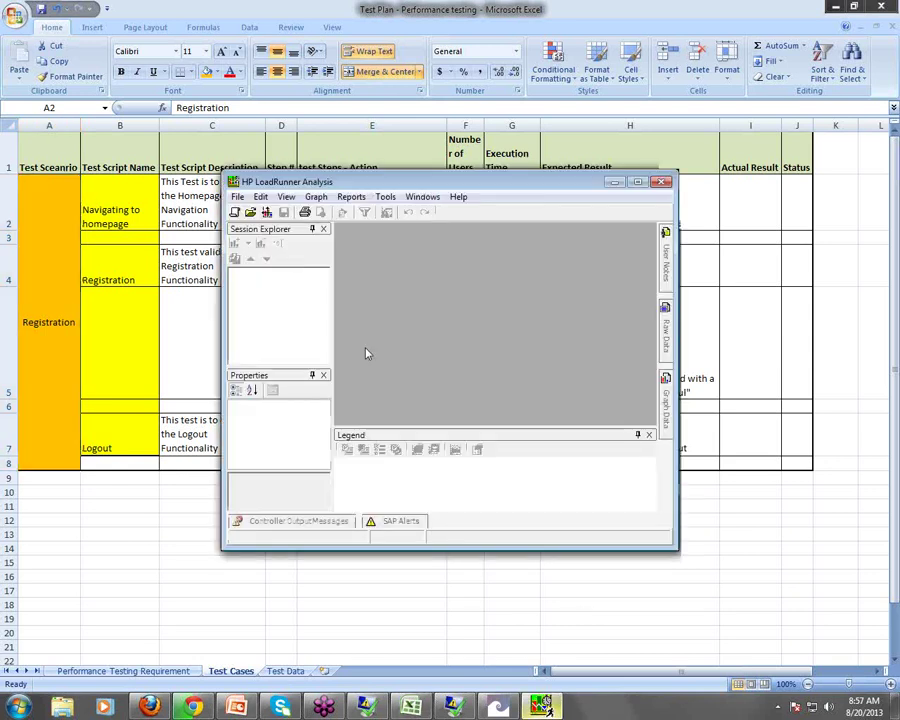
click(661, 182)
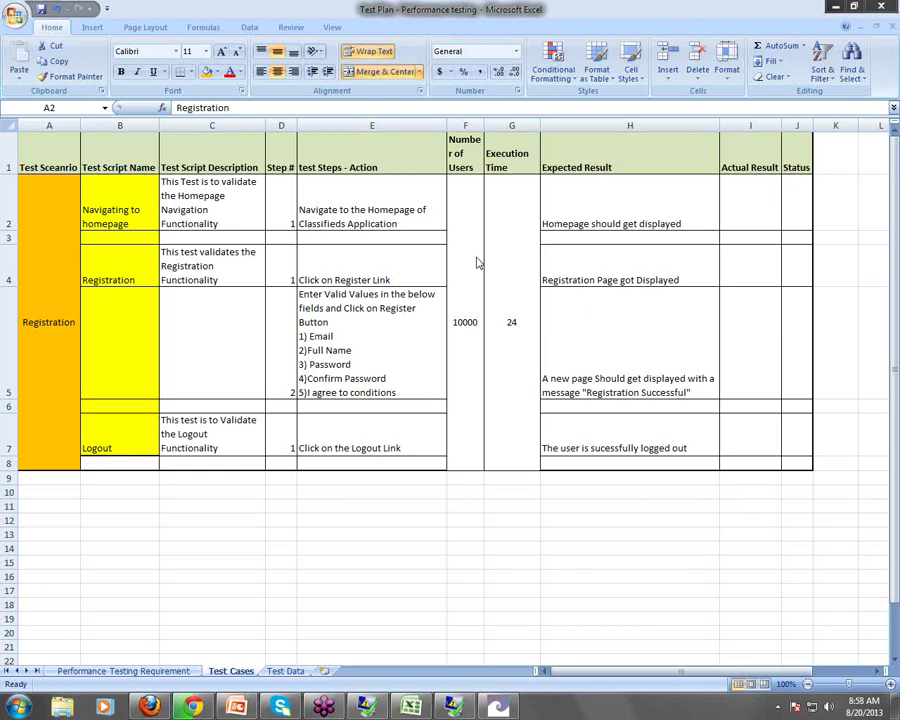
click(18, 706)
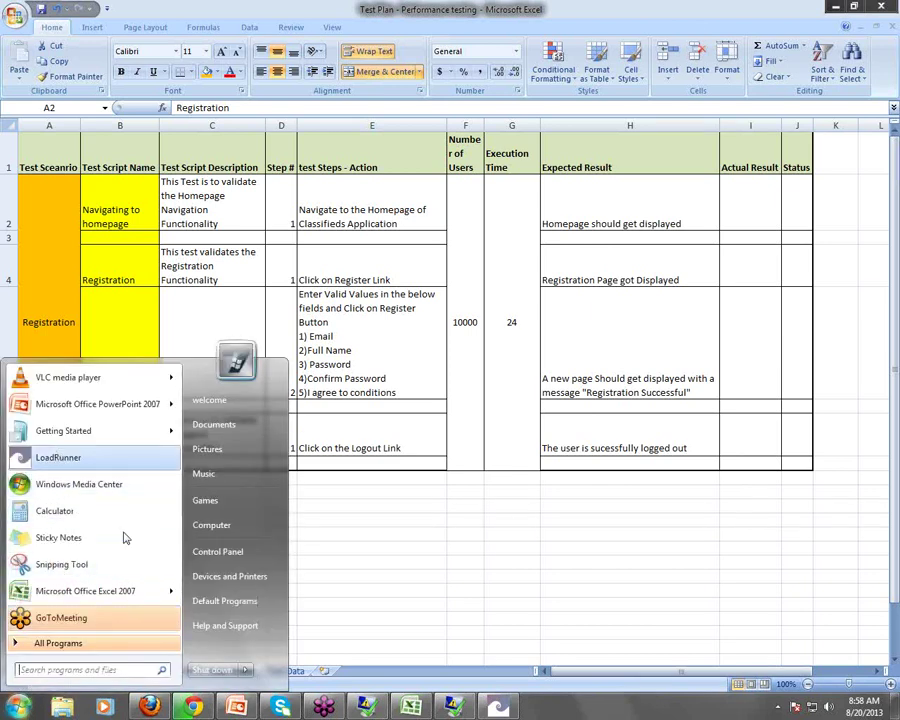
Launch Notepad through a Start menu search for 'notepad'
click(155, 670)
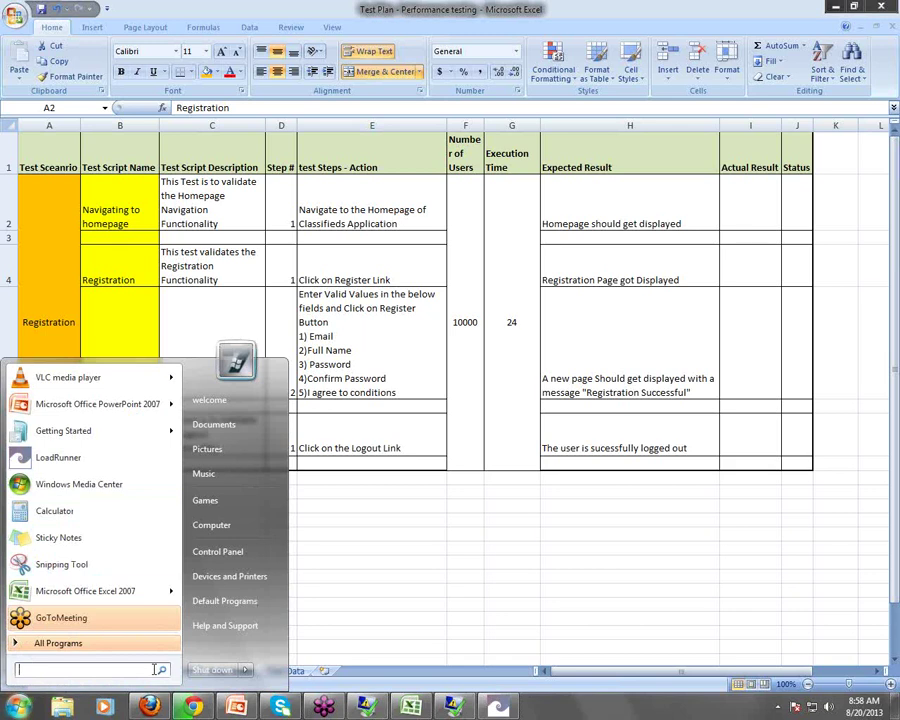
text(notepad)
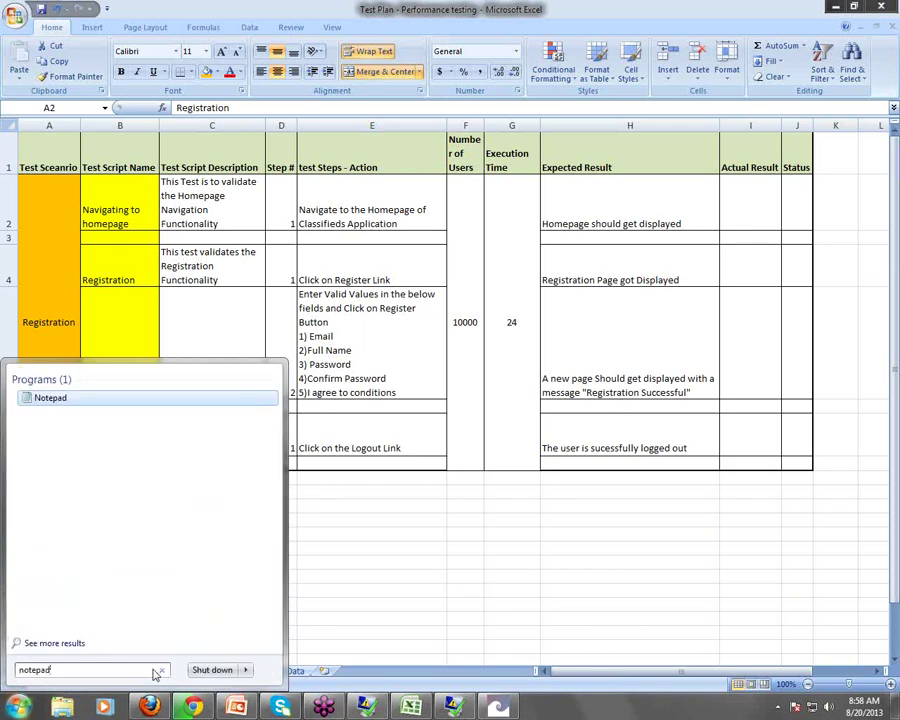
key(Return)
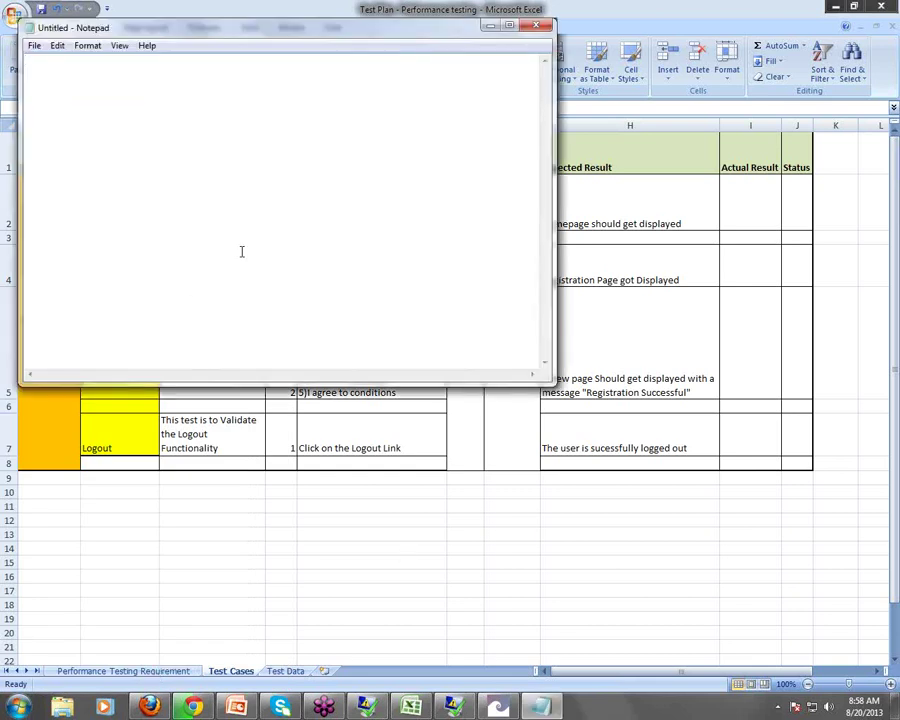
Maximize Notepad, paste the attendee chat log, and scroll through it
double_click(395, 32)
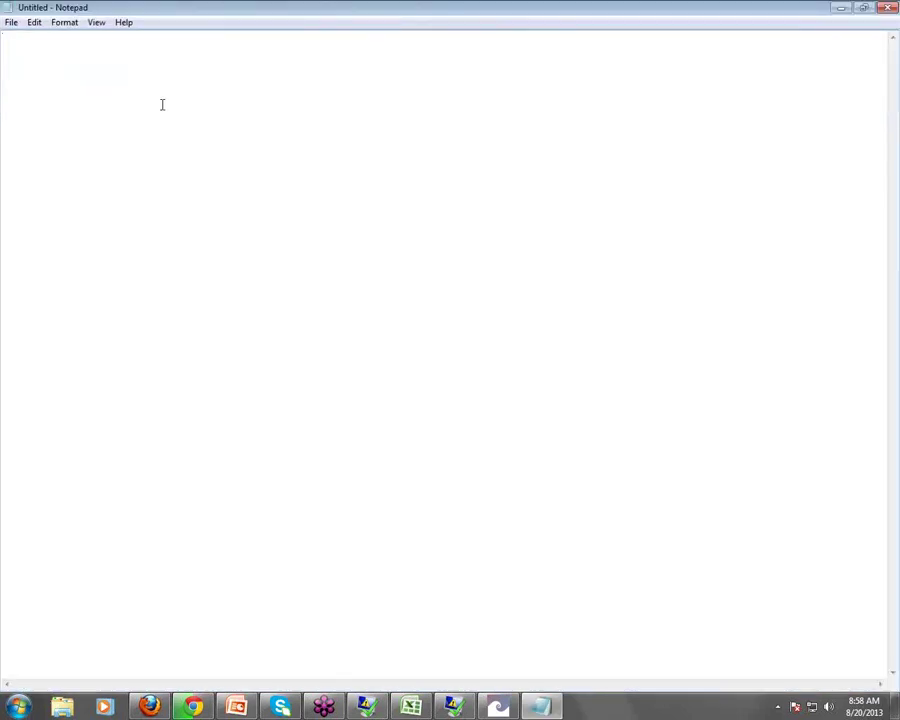
key(ctrl+v)
scroll(342, 267, down, 12)
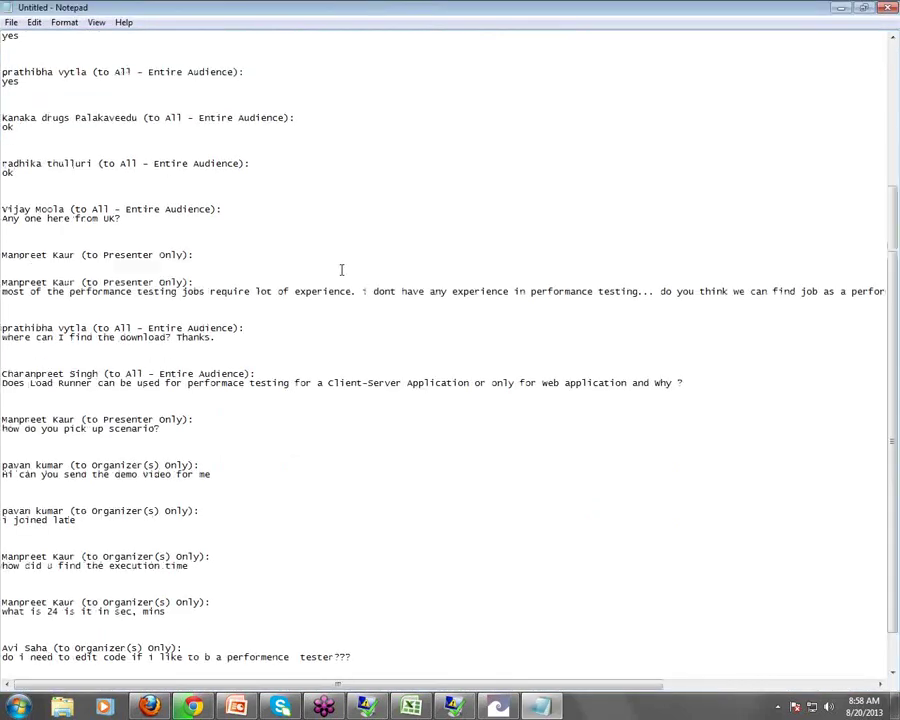
scroll(341, 269, up, 14)
scroll(341, 269, down, 15)
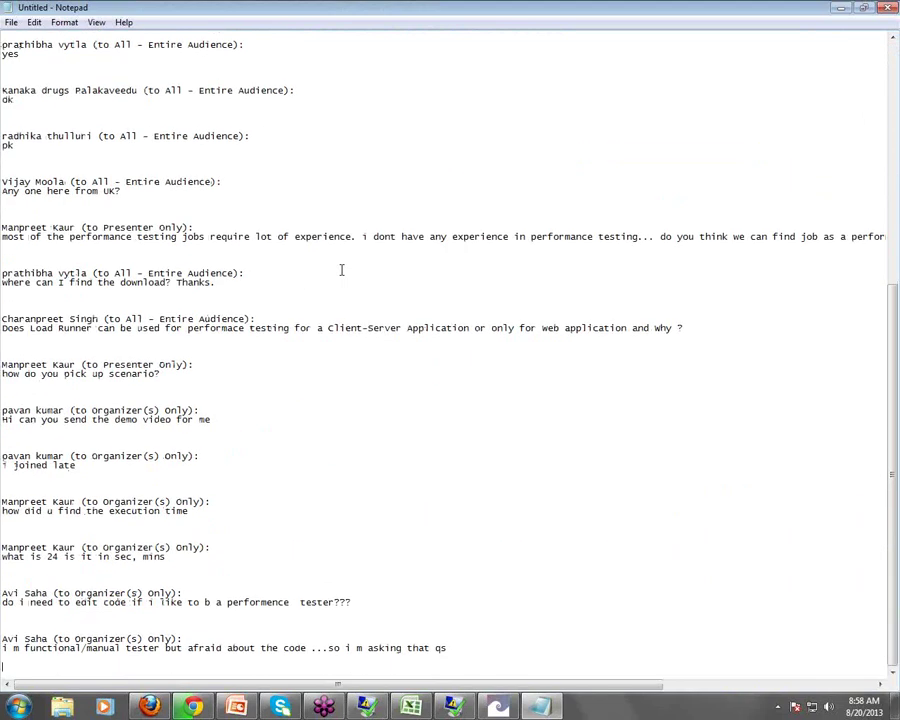
scroll(341, 269, up, 14)
scroll(341, 269, down, 9)
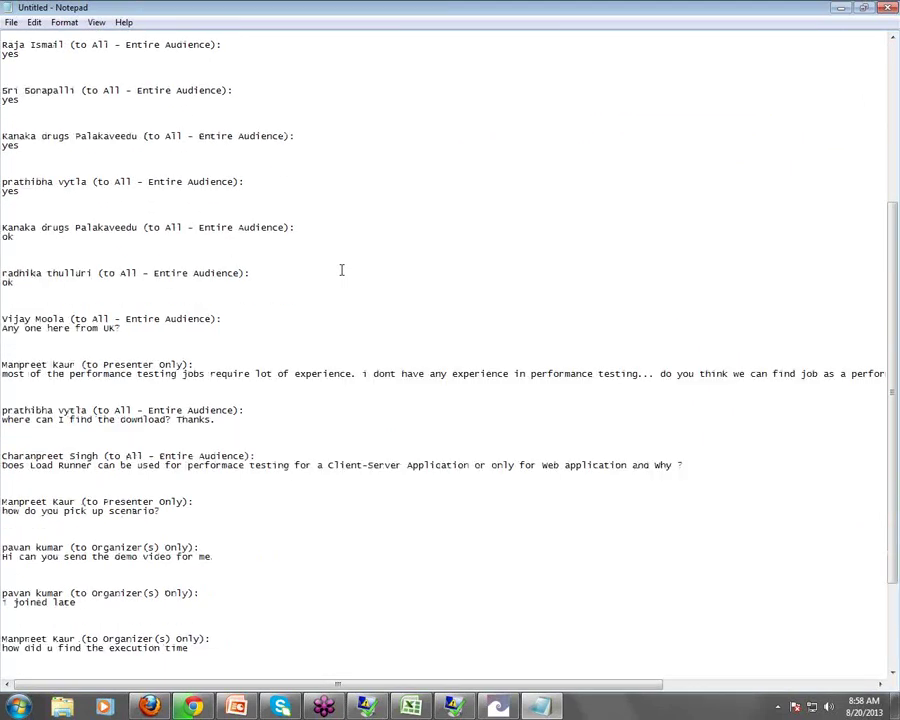
scroll(341, 269, down, 1)
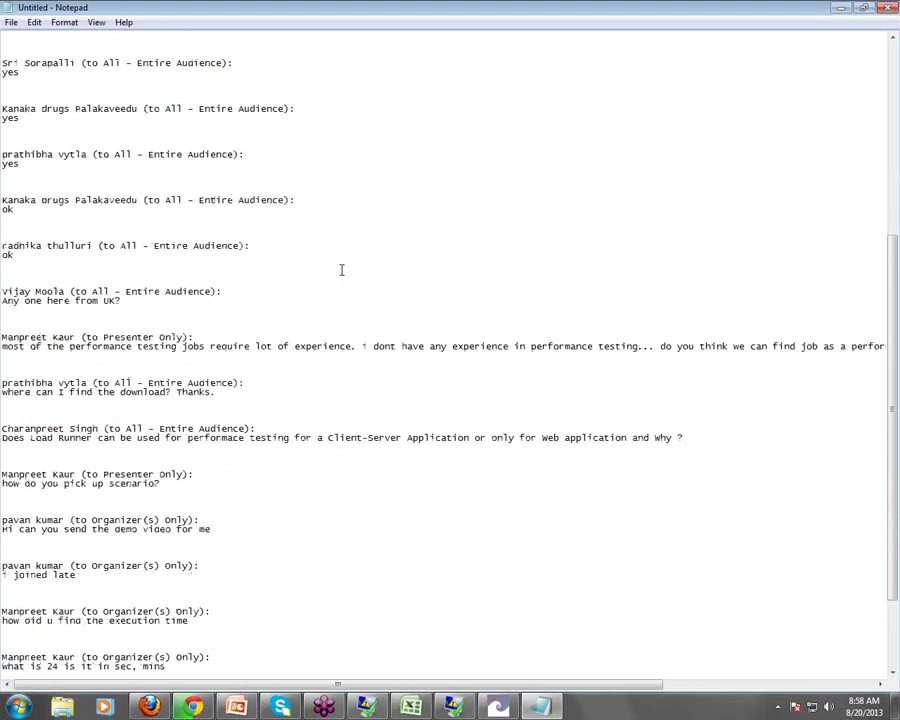
scroll(341, 269, down, 3)
scroll(341, 269, down, 1)
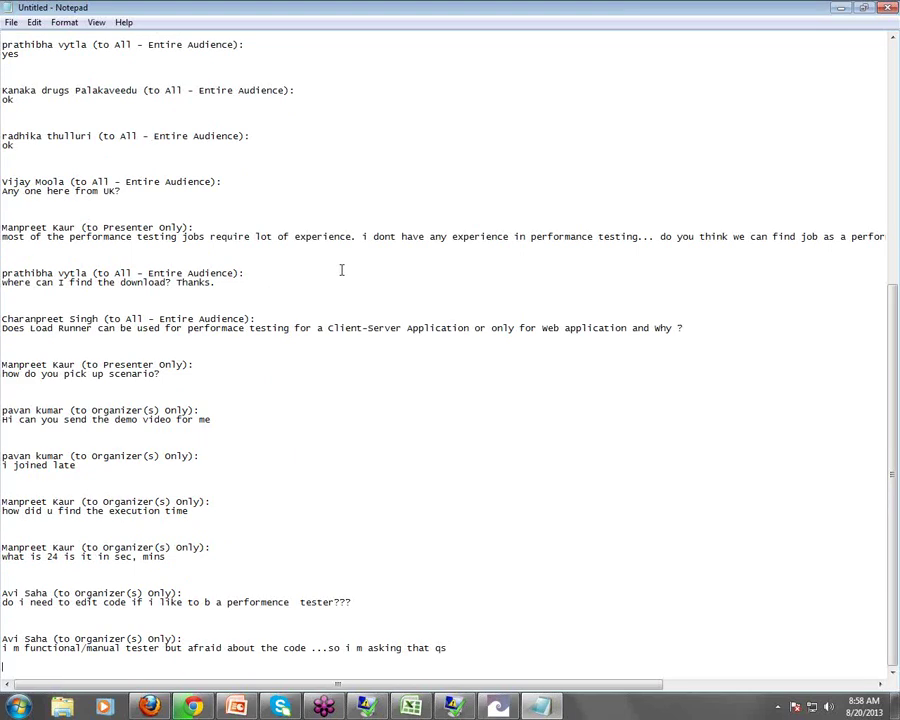
Point out the UK question and the question about needing experience
click(94, 208)
click(284, 238)
drag(632, 690, 600, 686)
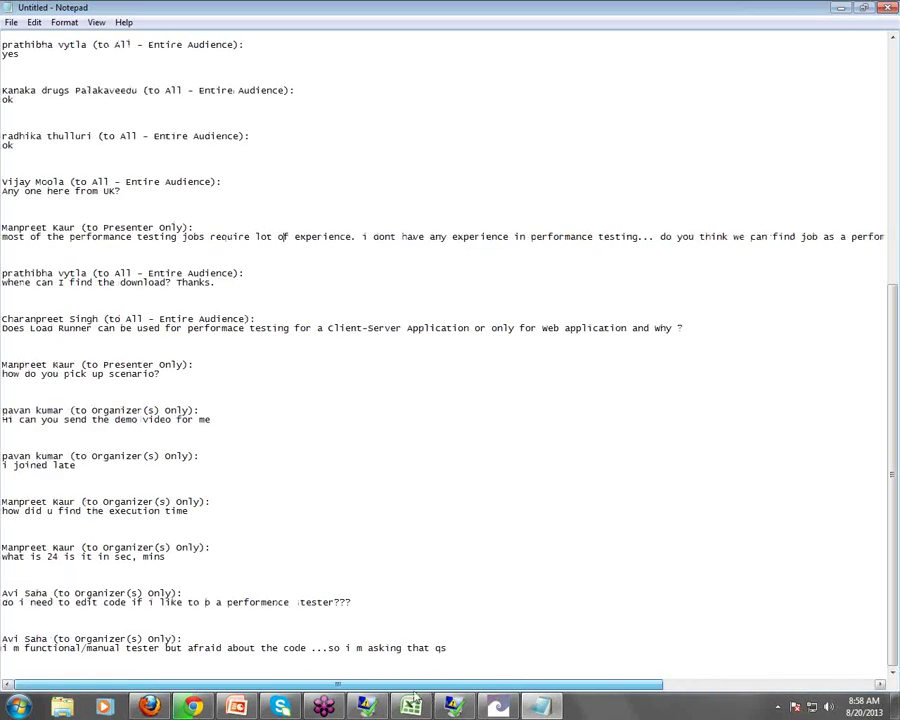